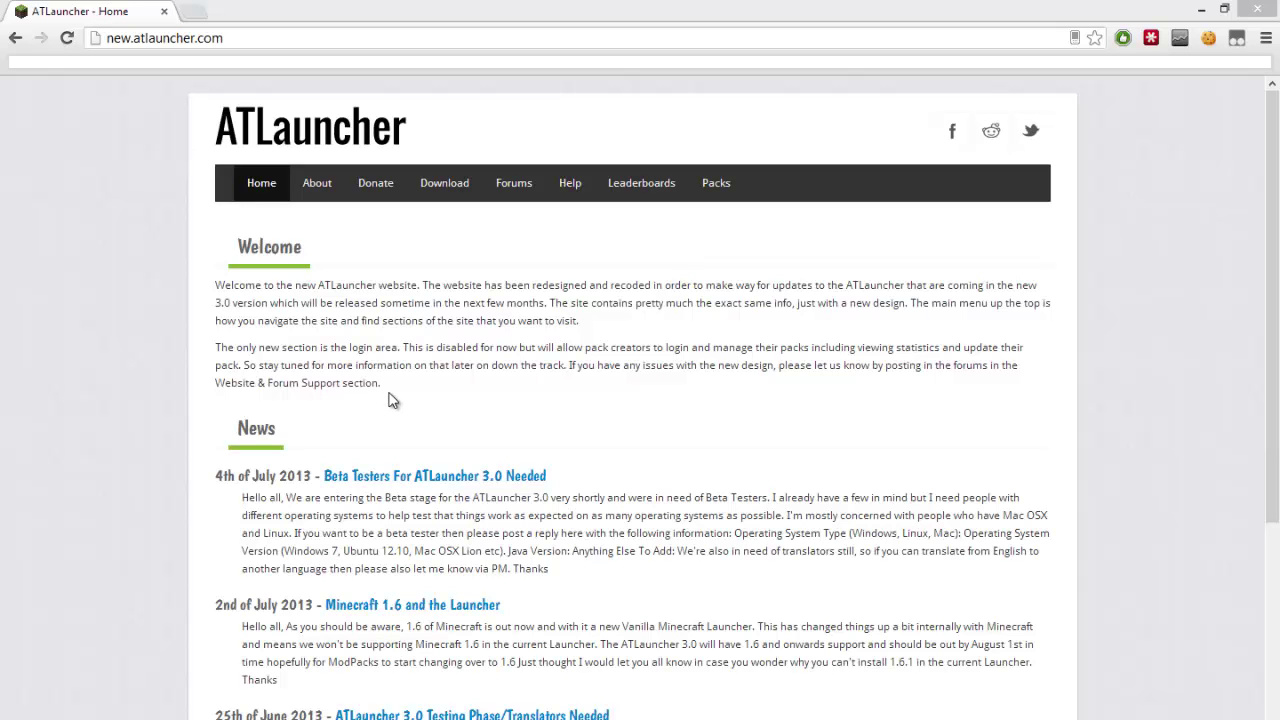
# Look over the Welcome and News sections of the ATLauncher home page.
pyautogui.scroll(-4, 424, 432)
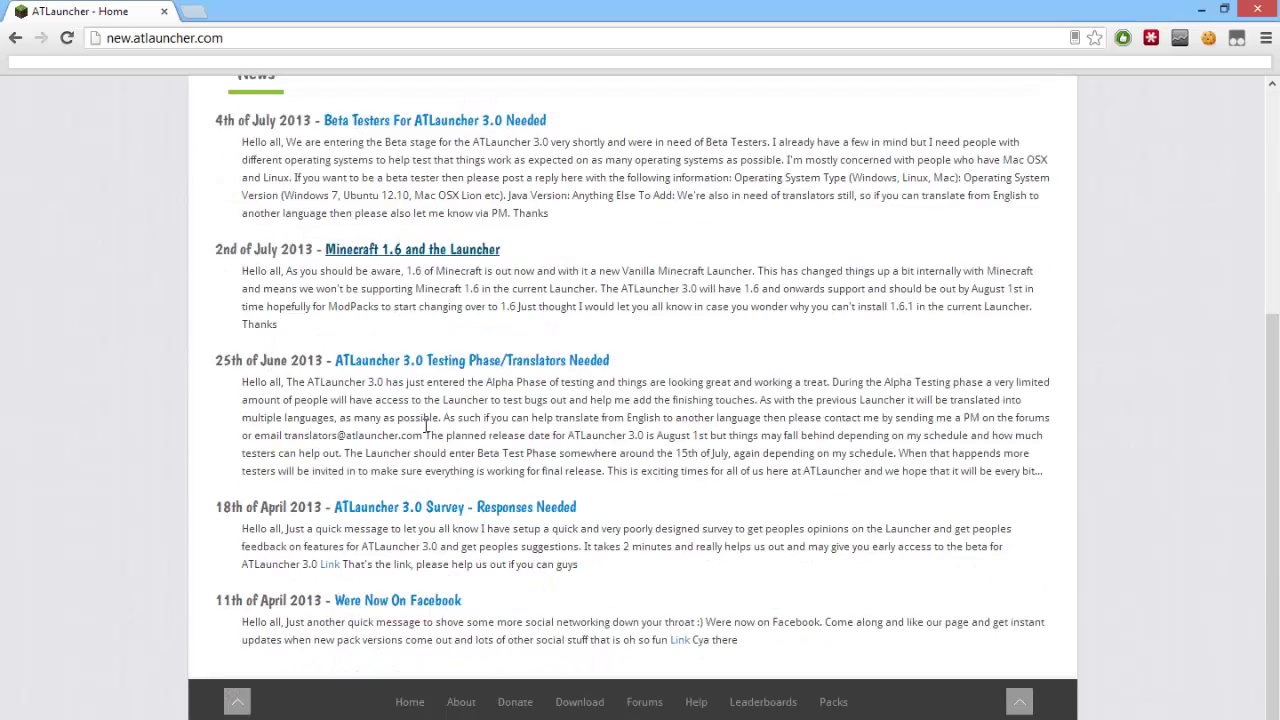
pyautogui.scroll(4, 424, 432)
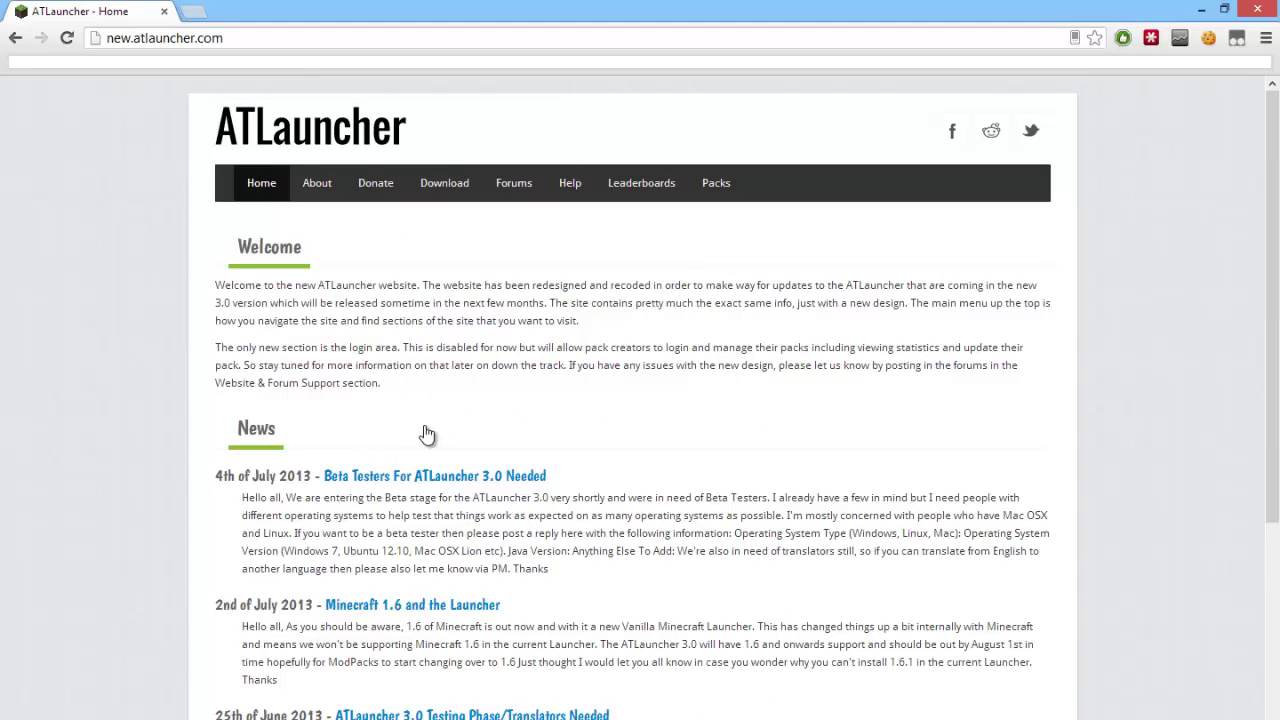
pyautogui.scroll(-4, 424, 432)
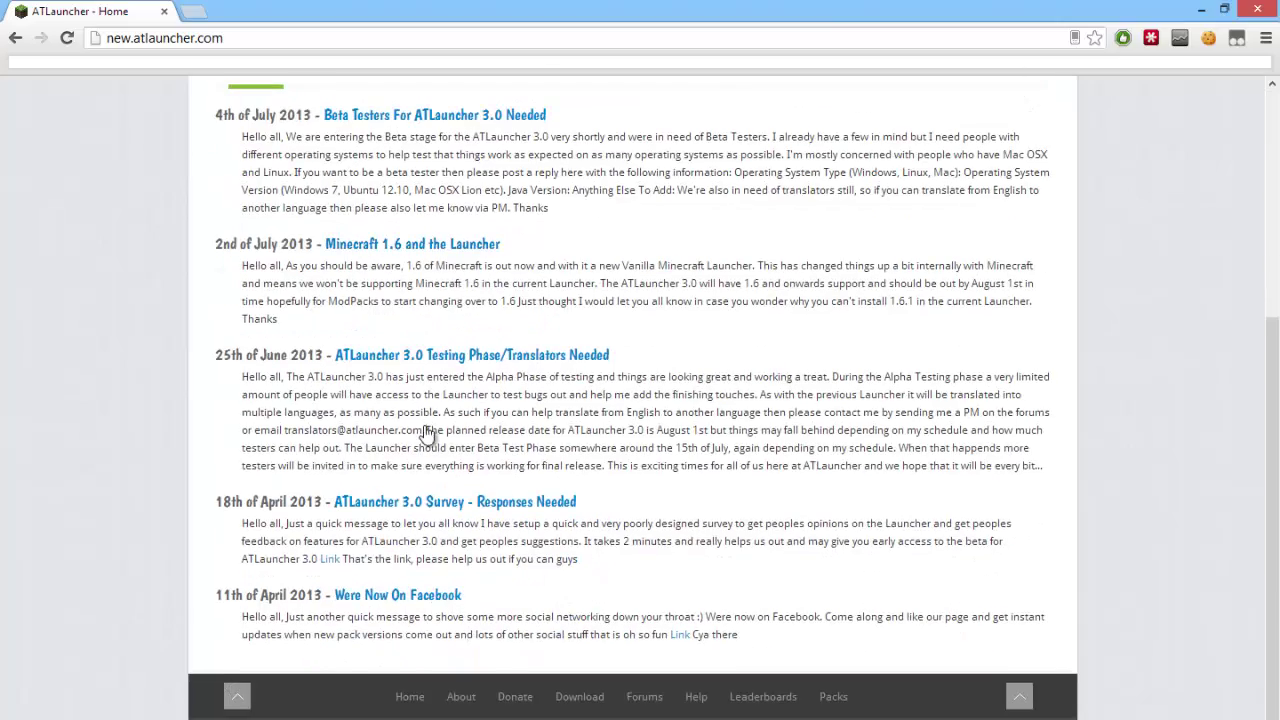
pyautogui.scroll(4, 426, 430)
pyautogui.scroll(-4, 424, 432)
pyautogui.scroll(4, 424, 432)
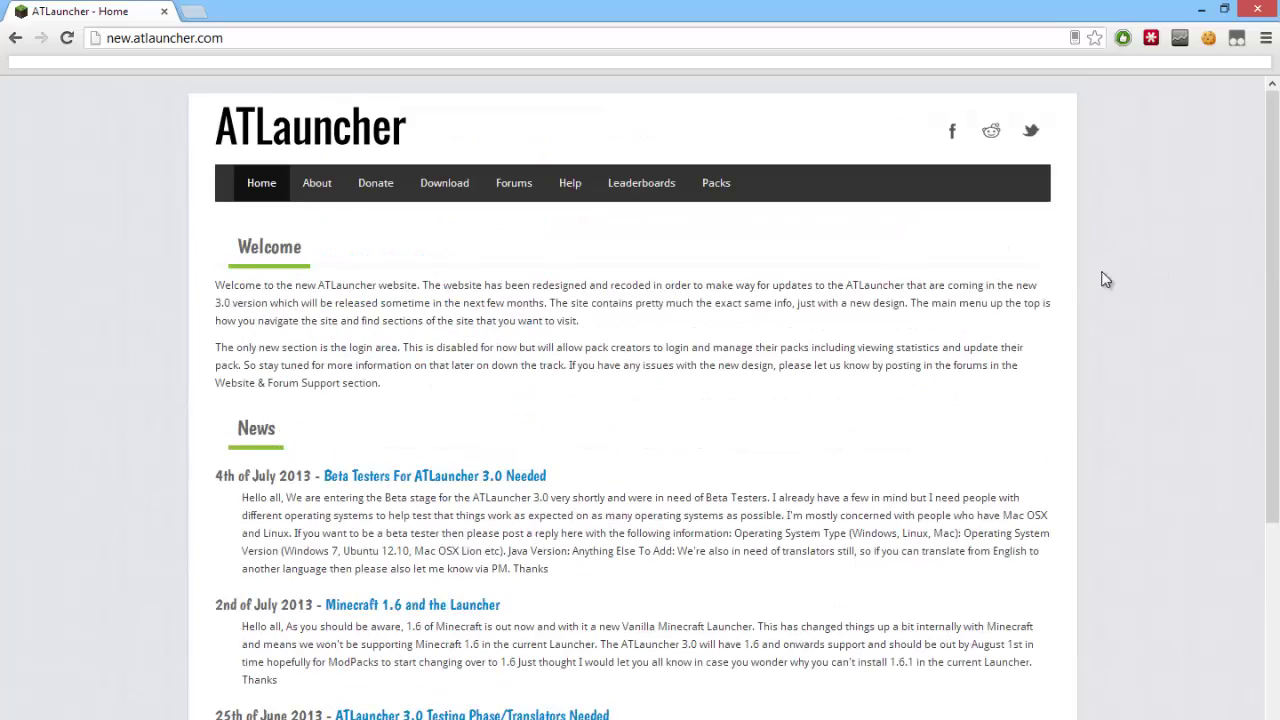
pyautogui.scroll(-4, 162, 545)
pyautogui.scroll(4, 160, 555)
# Narrow the browser window to check how the site's layout adapts, and maximize it again.
pyautogui.click(1224, 9)
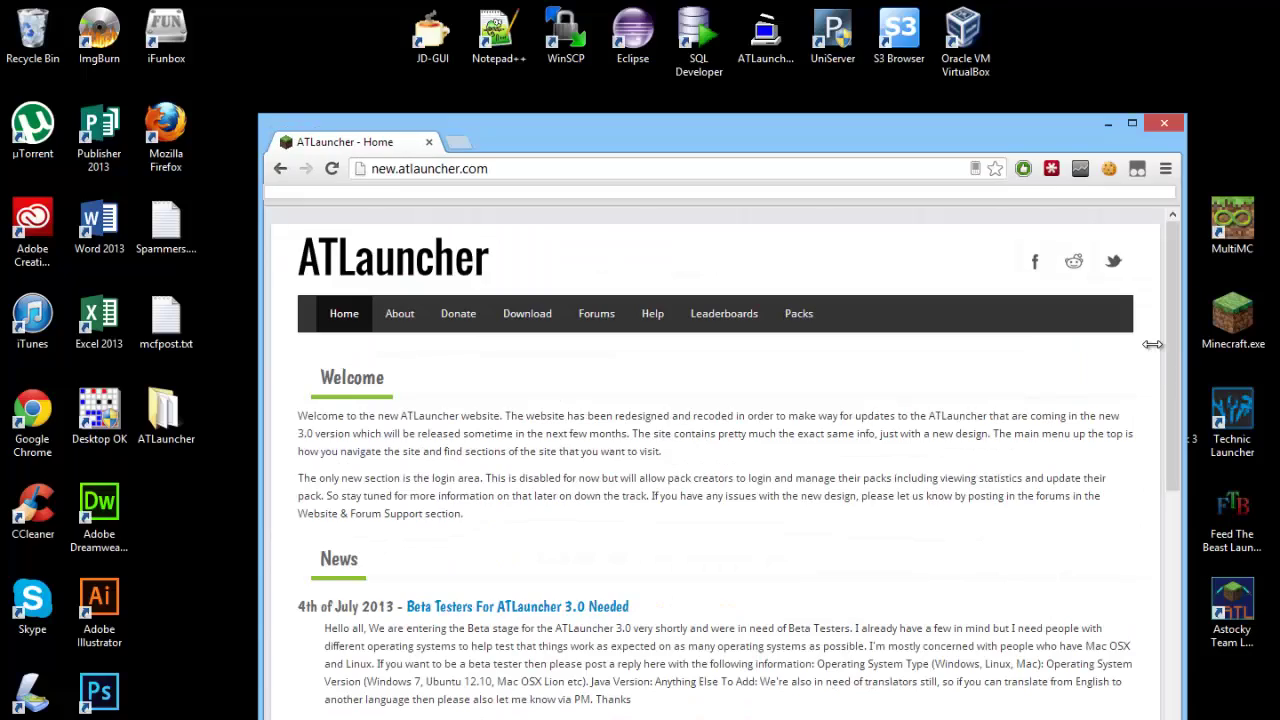
pyautogui.moveTo(1188, 350); pyautogui.dragTo(1080, 357)
pyautogui.click(1027, 123)
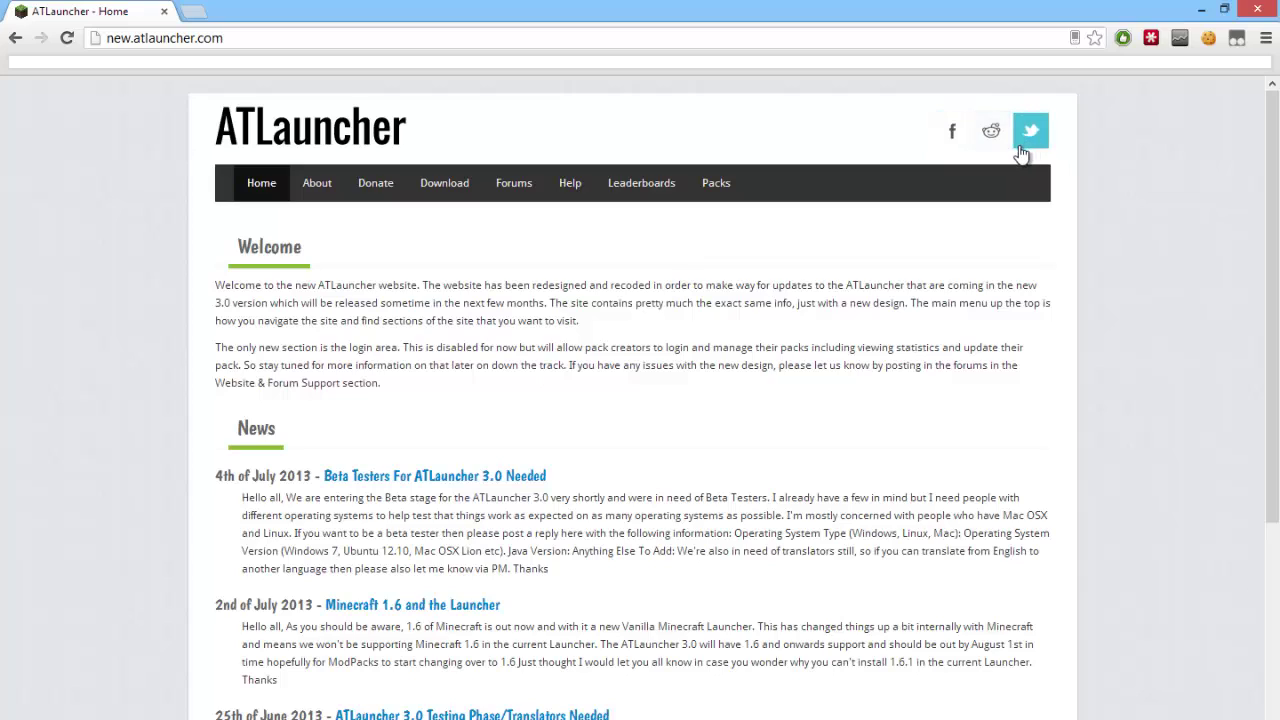
pyautogui.scroll(-3, 617, 463)
pyautogui.scroll(3, 700, 463)
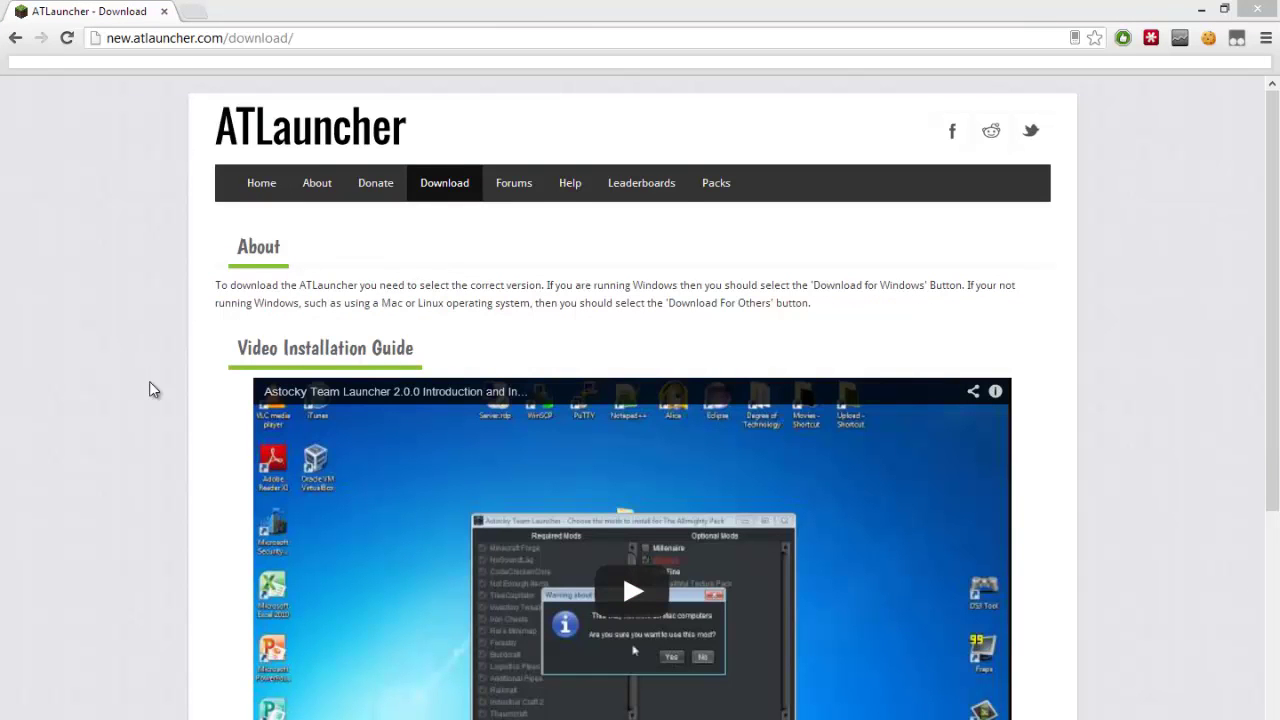
# Download the Windows version as ATLauncher.exe into a new folder named ATLauncher on the Desktop.
pyautogui.scroll(-4, 138, 449)
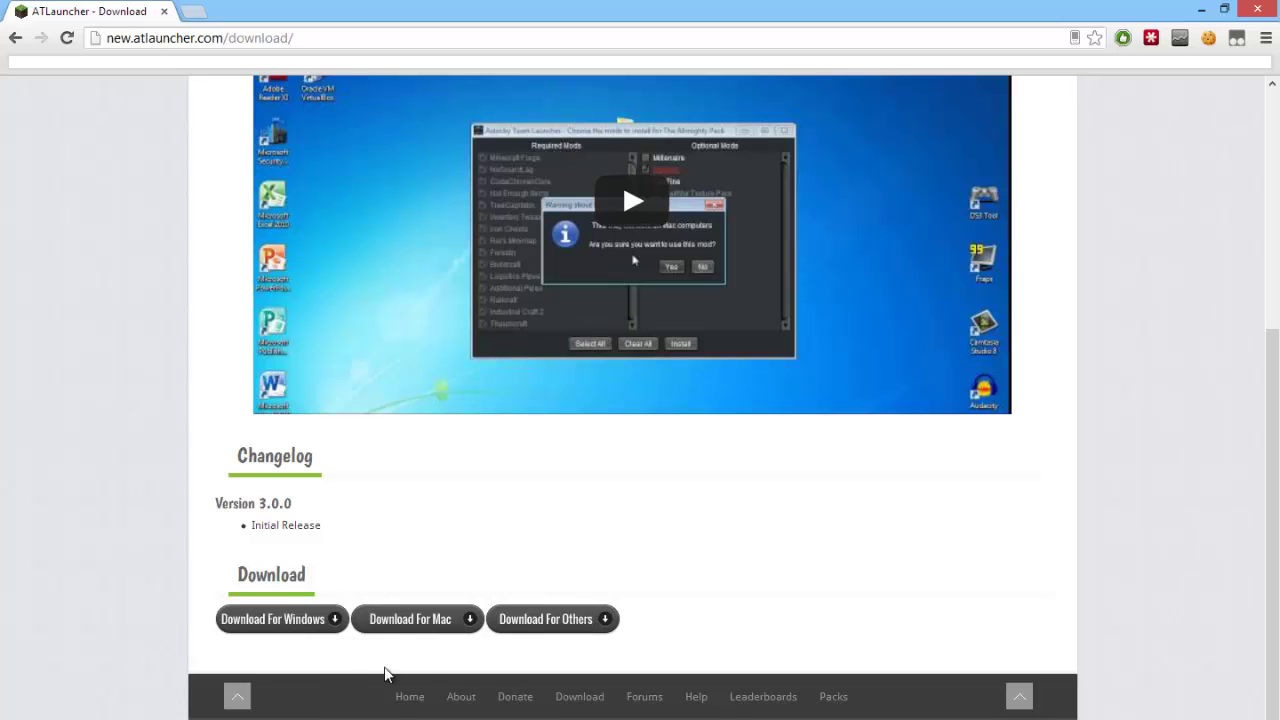
pyautogui.click(281, 625)
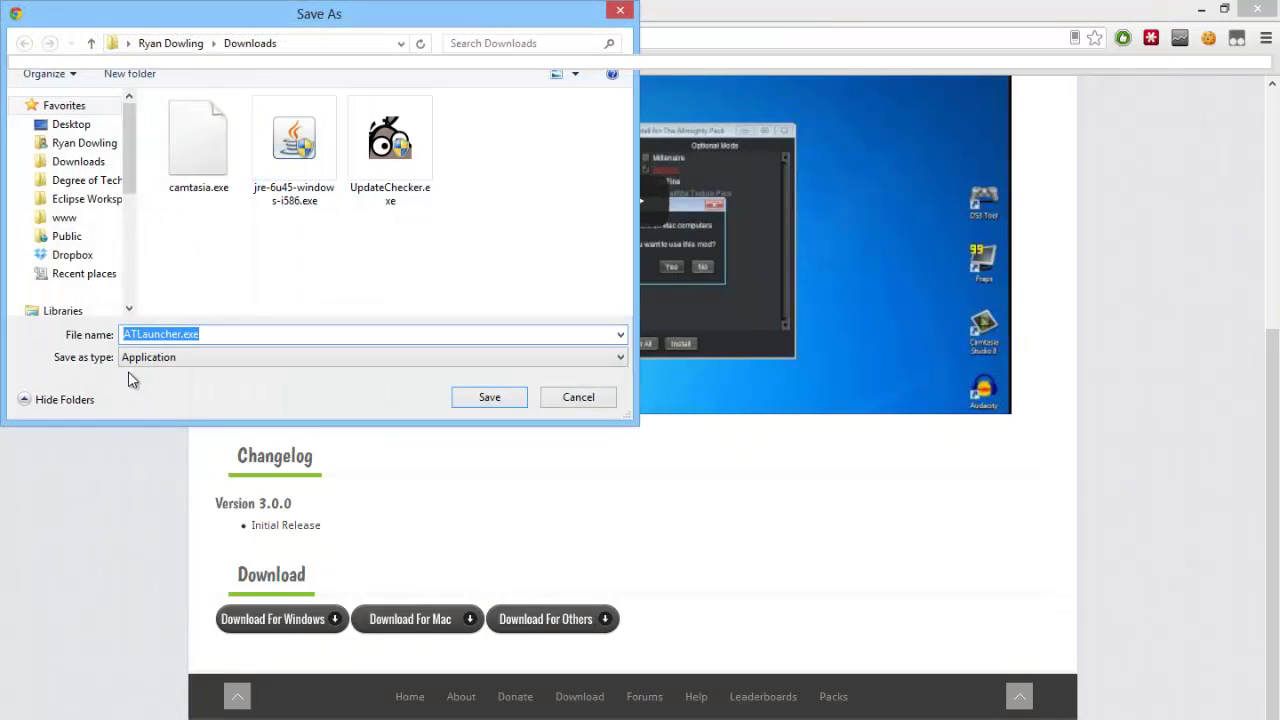
pyautogui.click(70, 126)
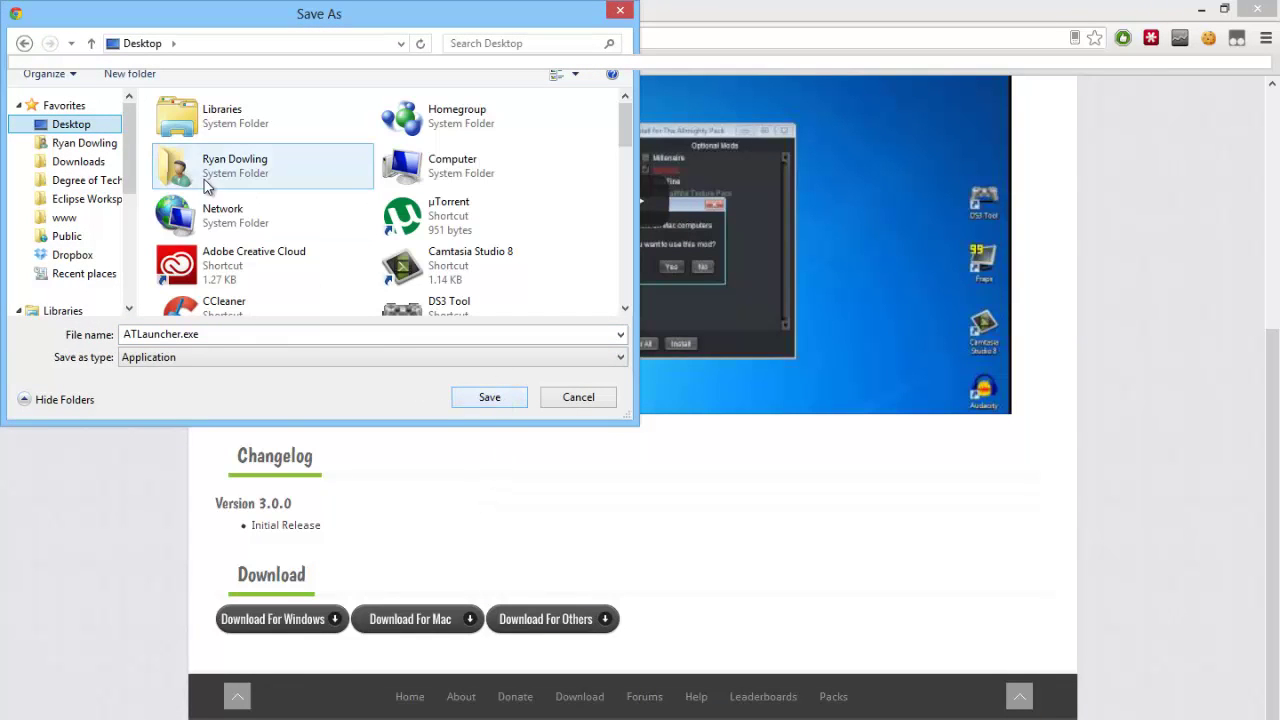
pyautogui.click(128, 76)
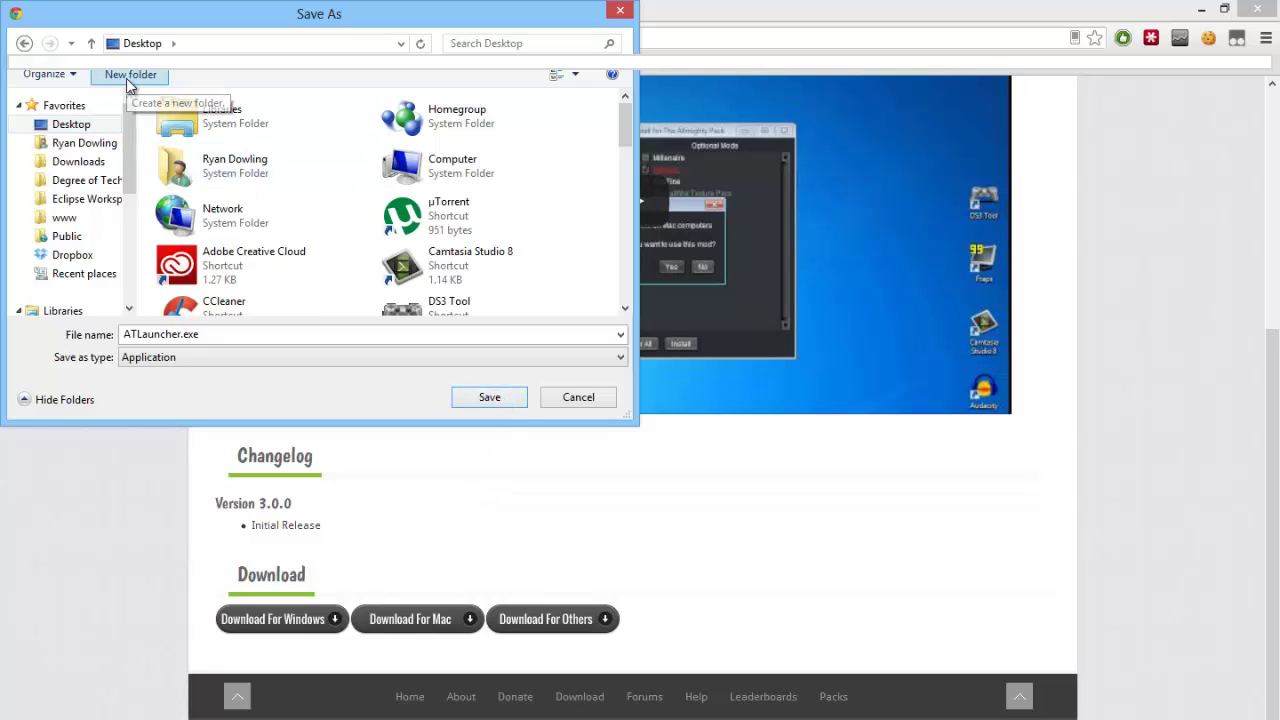
pyautogui.write('AT')
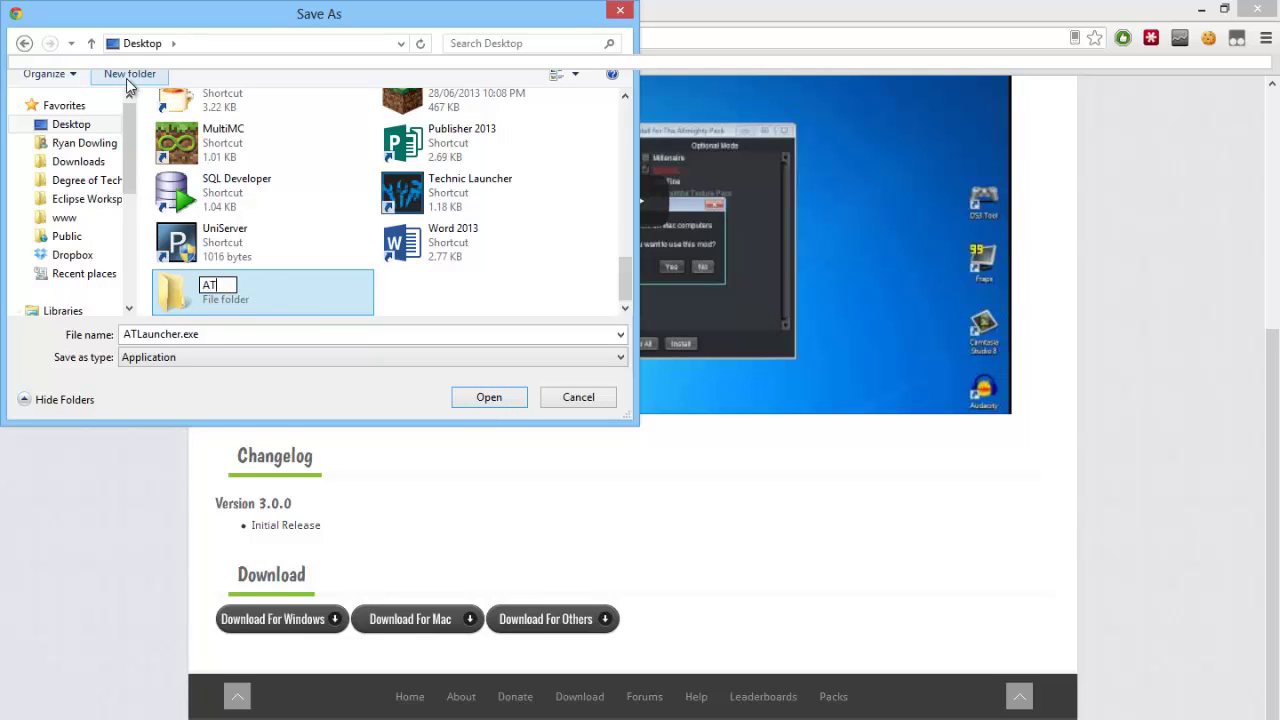
pyautogui.write('Launcher')
pyautogui.press('Return')
pyautogui.press('Return')
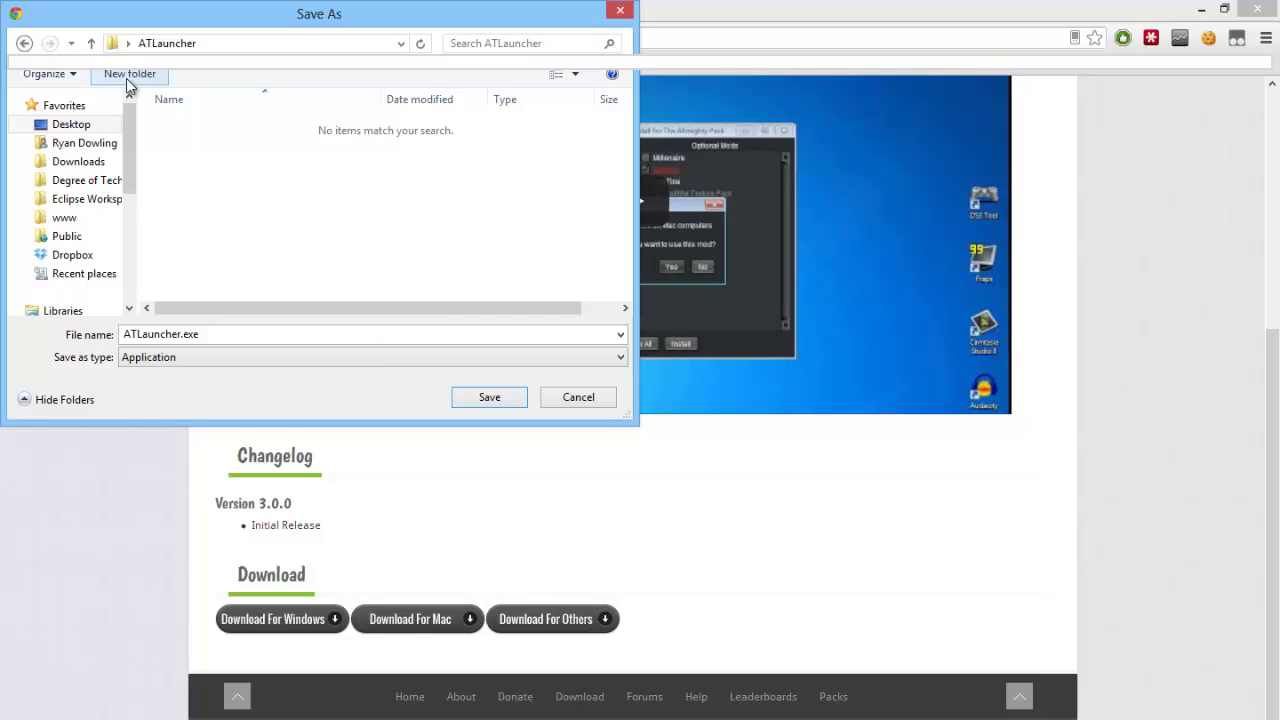
pyautogui.click(500, 398)
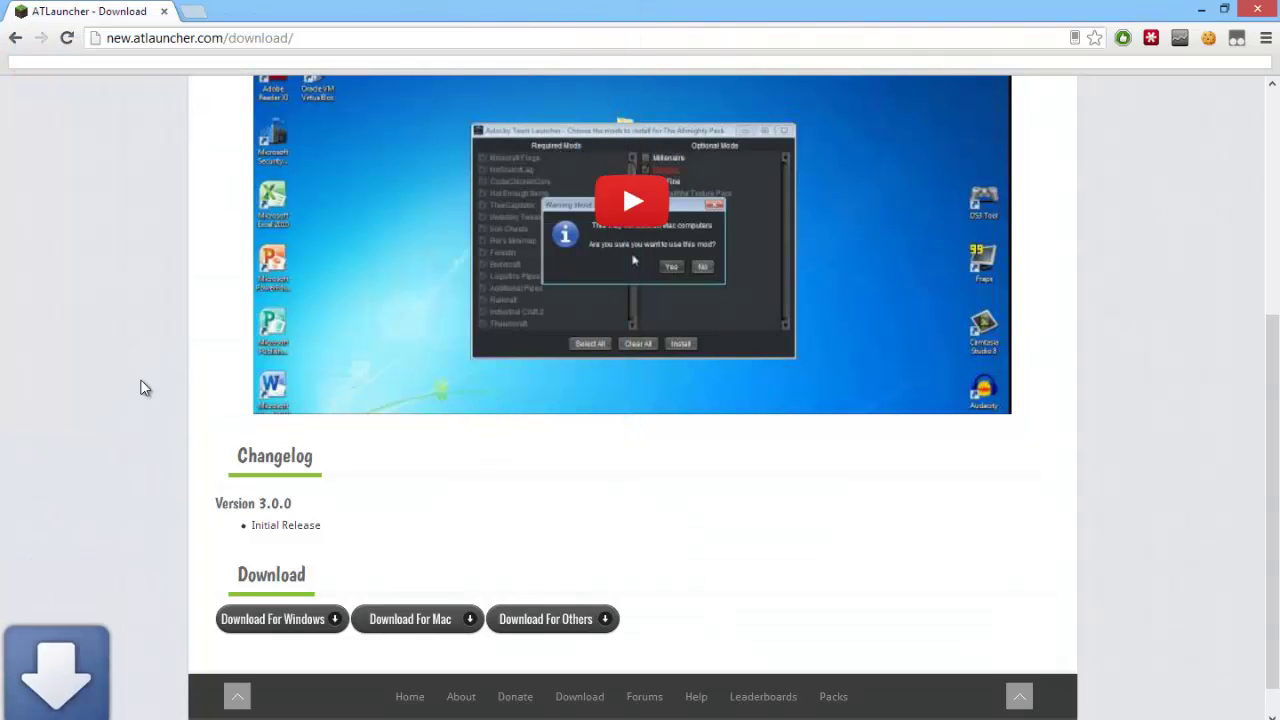
# Download the version for other systems as ATLauncher.jar into the same ATLauncher folder and close the browser.
pyautogui.click(546, 628)
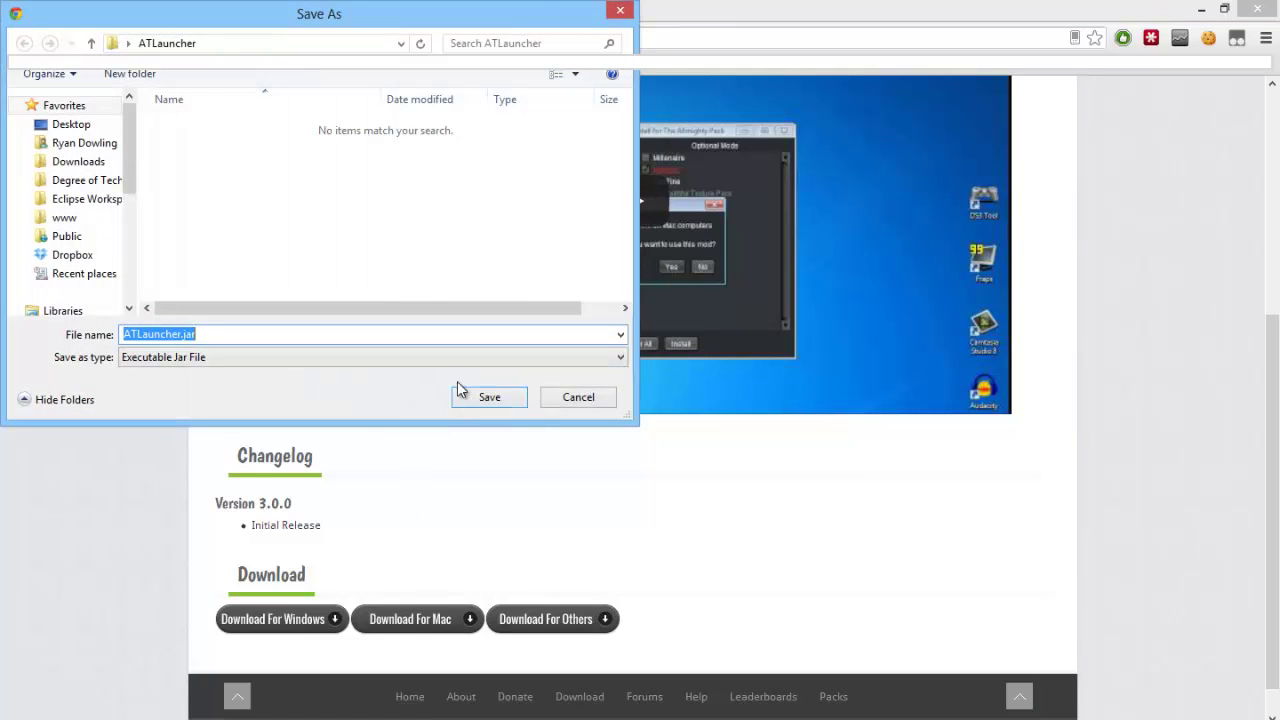
pyautogui.click(489, 398)
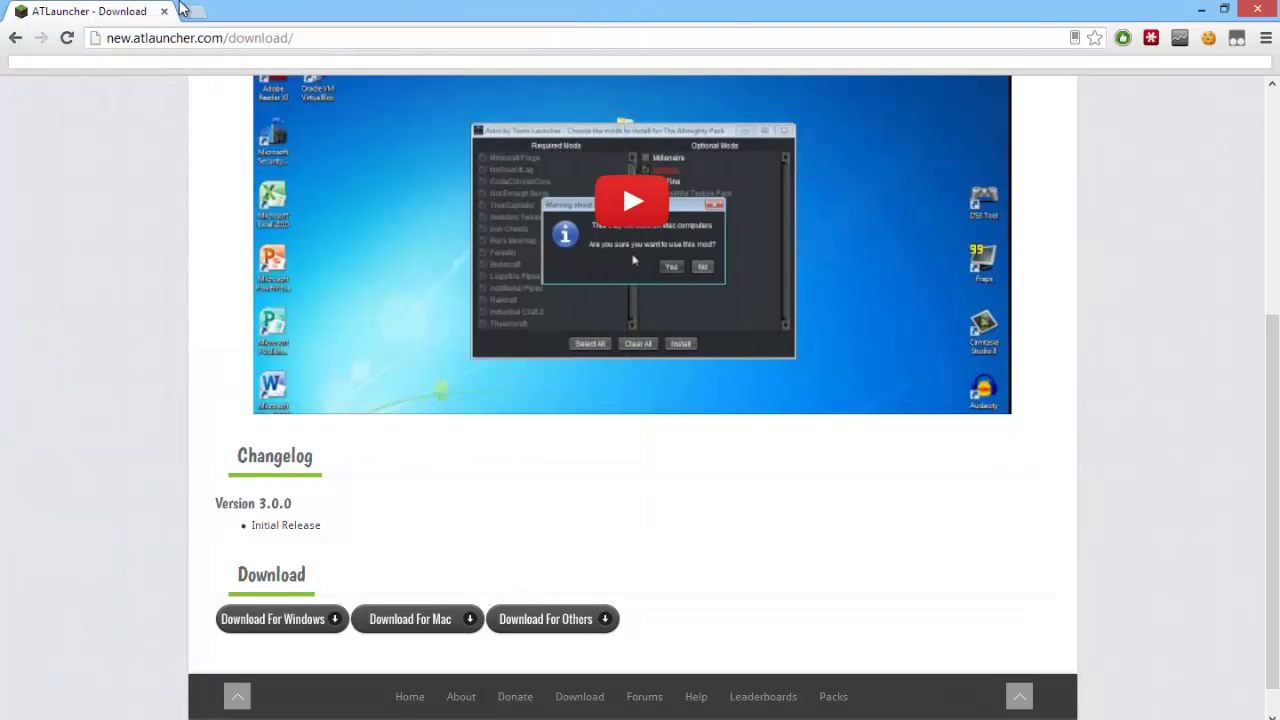
pyautogui.click(1257, 10)
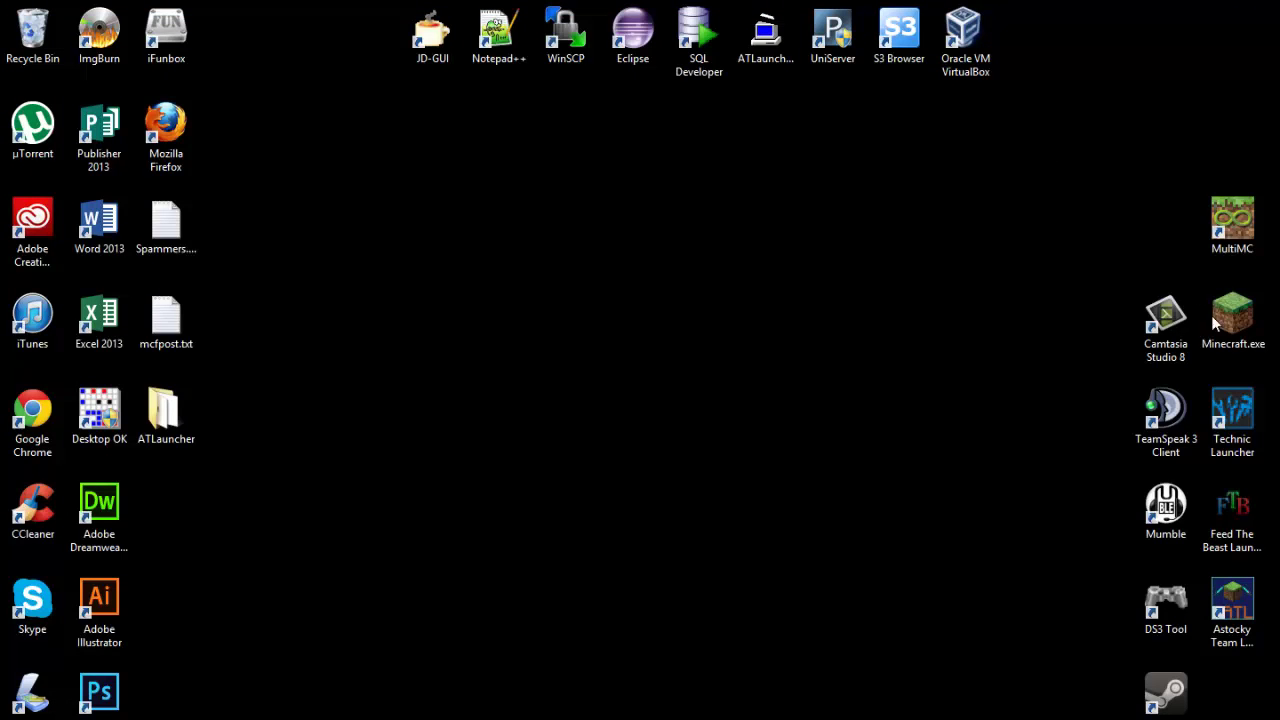
# Open the ATLauncher folder on the desktop and move ATLauncher.jar to the Recycle Bin.
pyautogui.doubleClick(166, 410)
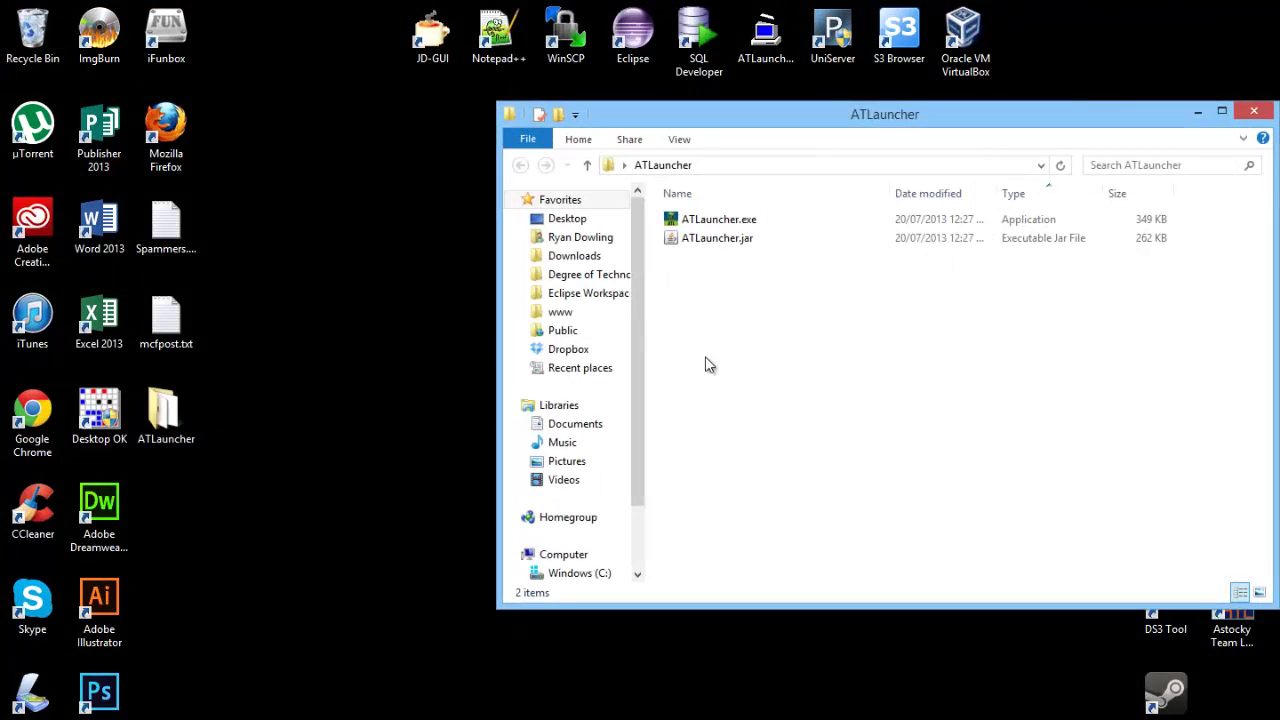
pyautogui.moveTo(713, 237); pyautogui.dragTo(32, 32)
pyautogui.moveTo(772, 112); pyautogui.dragTo(560, 151)
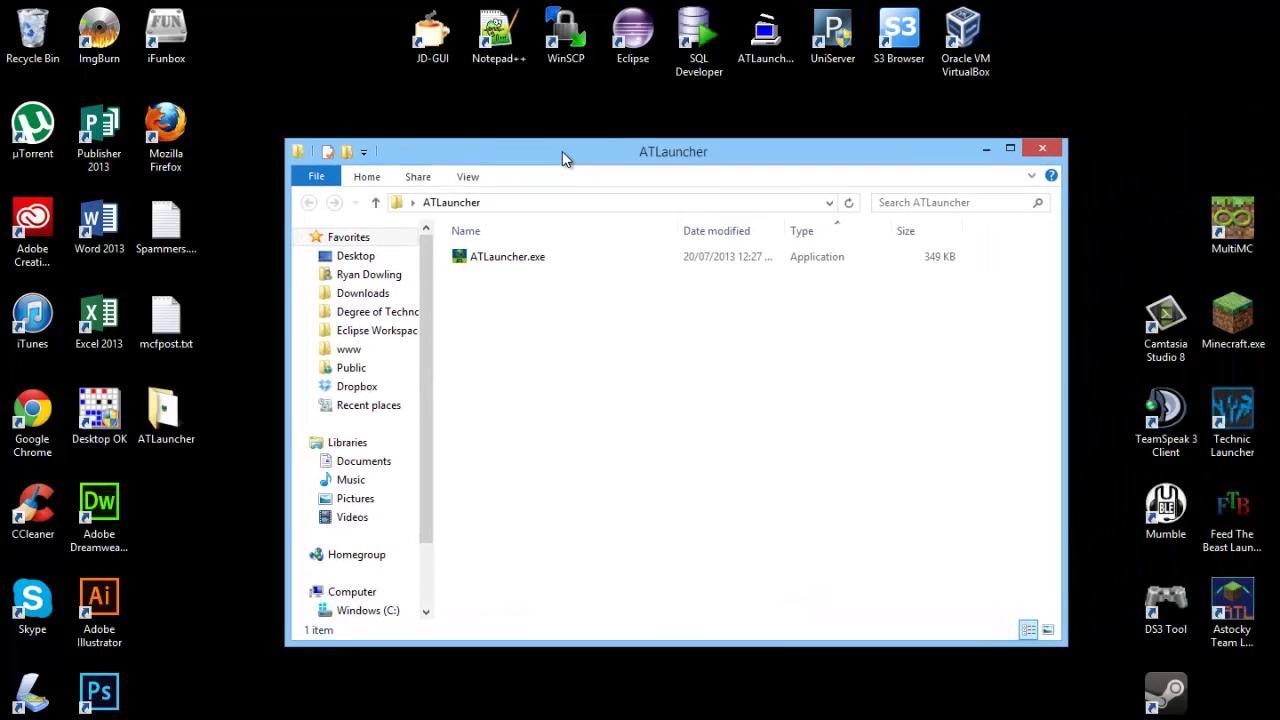
# Run ATLauncher.exe, turning off the security prompt's option to always ask before opening this file.
pyautogui.doubleClick(497, 257)
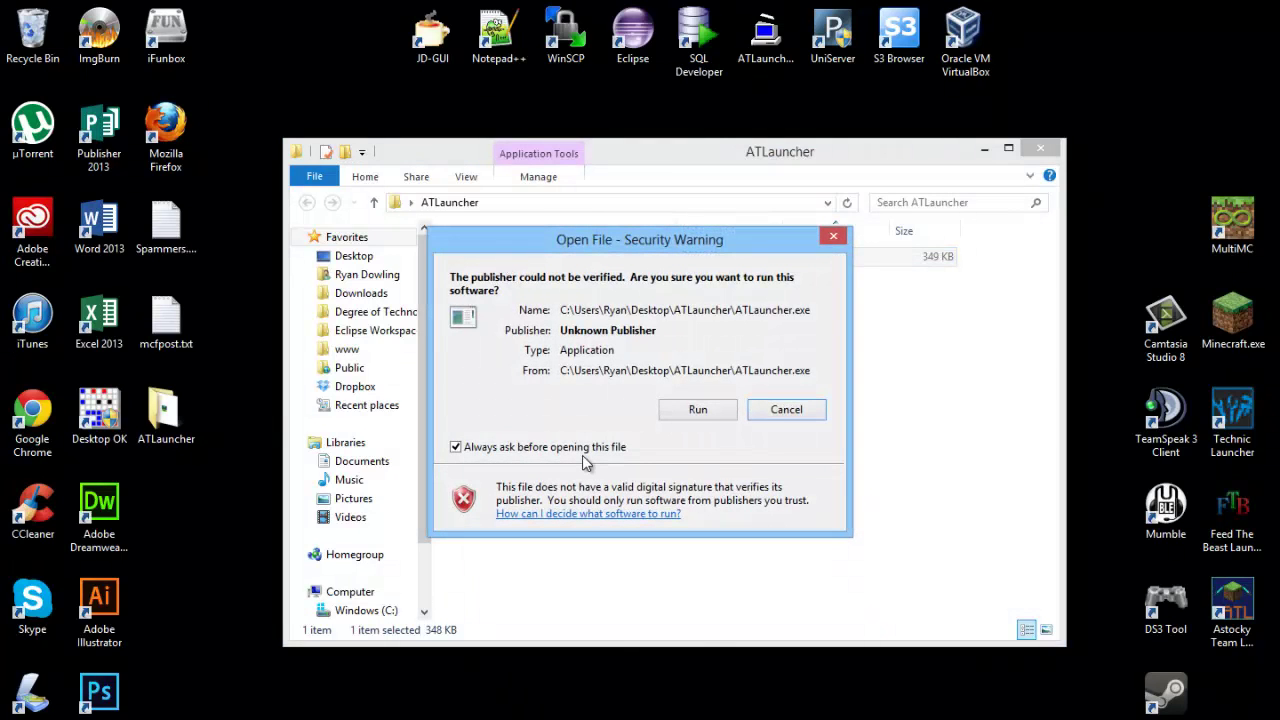
pyautogui.click(476, 449)
pyautogui.click(690, 412)
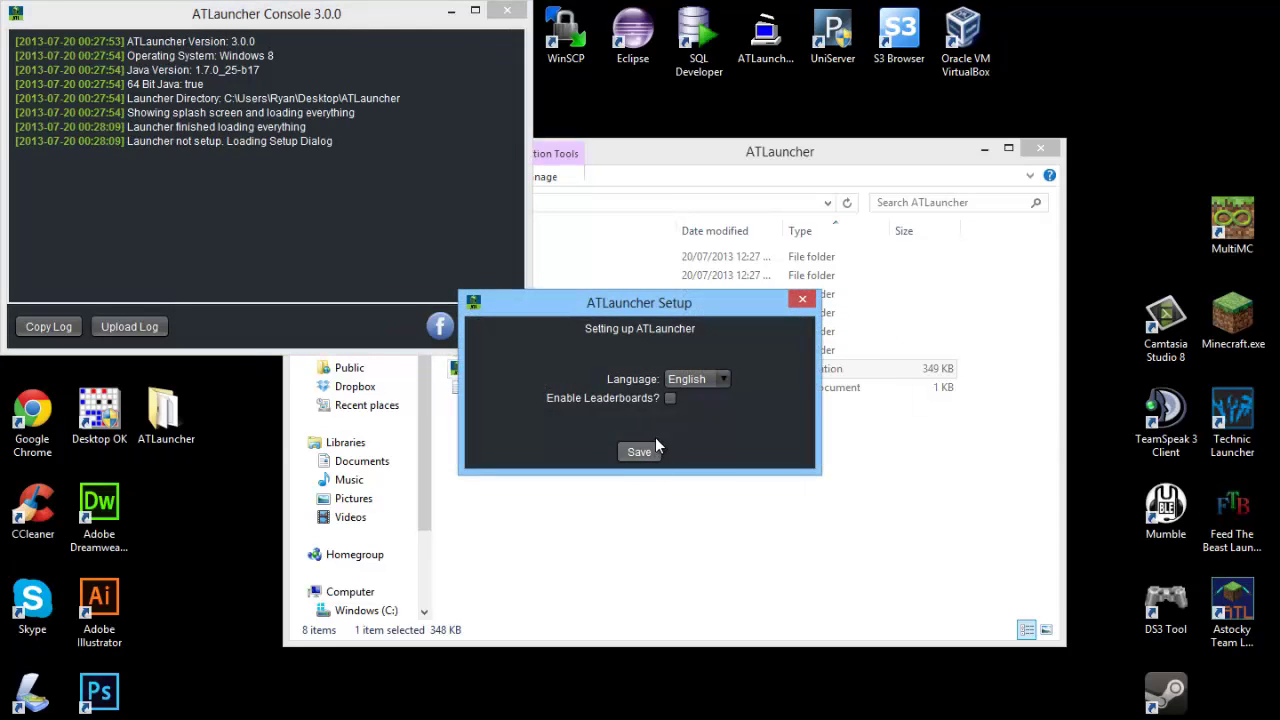
# Enable leaderboards in the ATLauncher setup, save it with English as the language, and close the launcher.
pyautogui.click(667, 400)
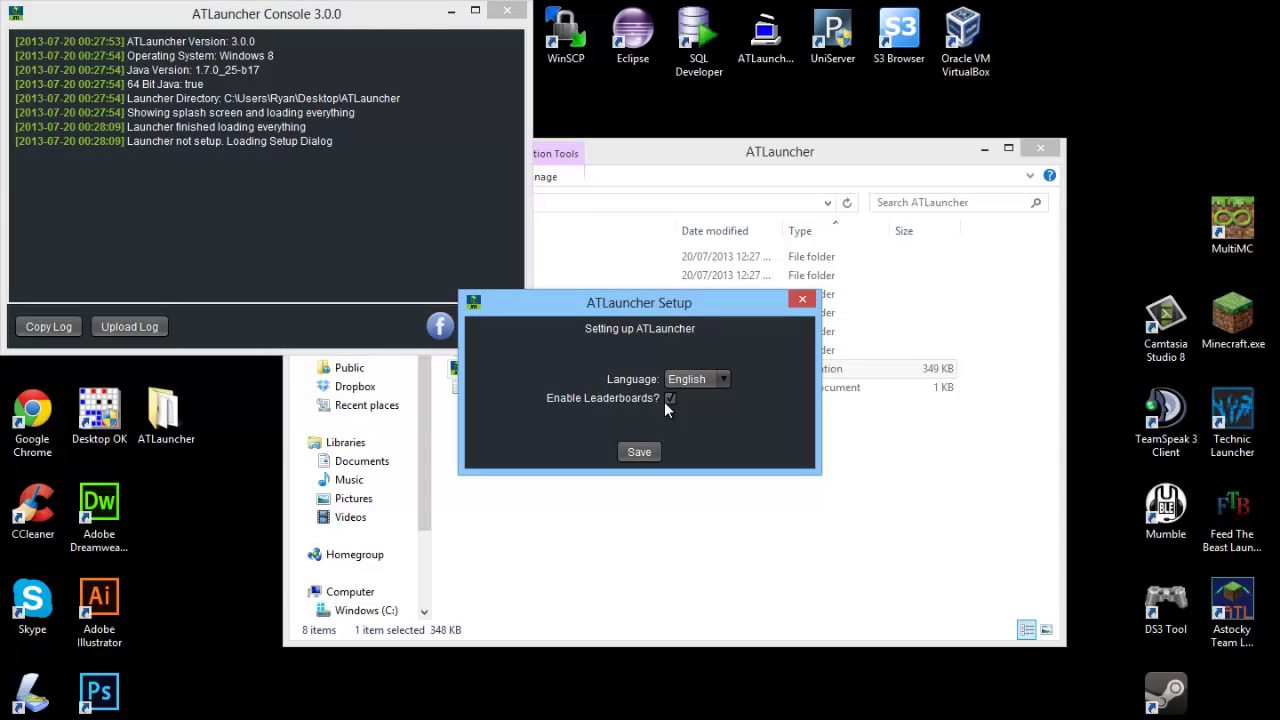
pyautogui.click(640, 451)
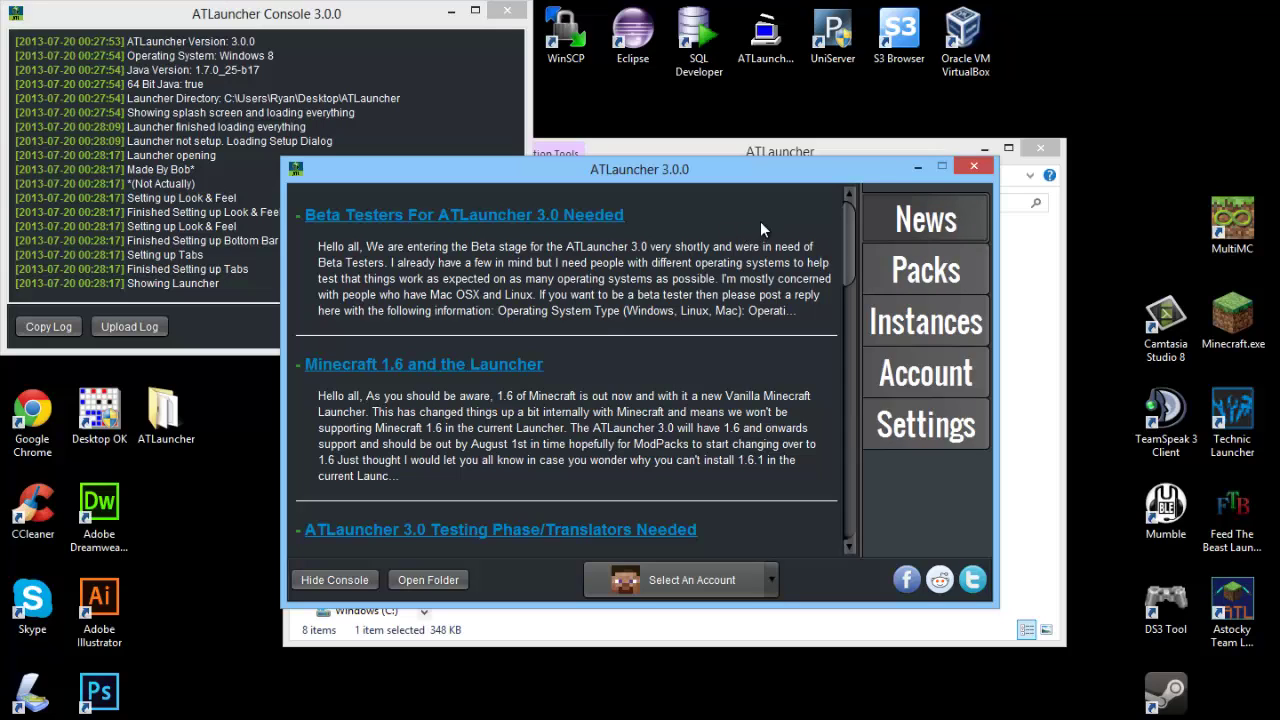
pyautogui.click(975, 168)
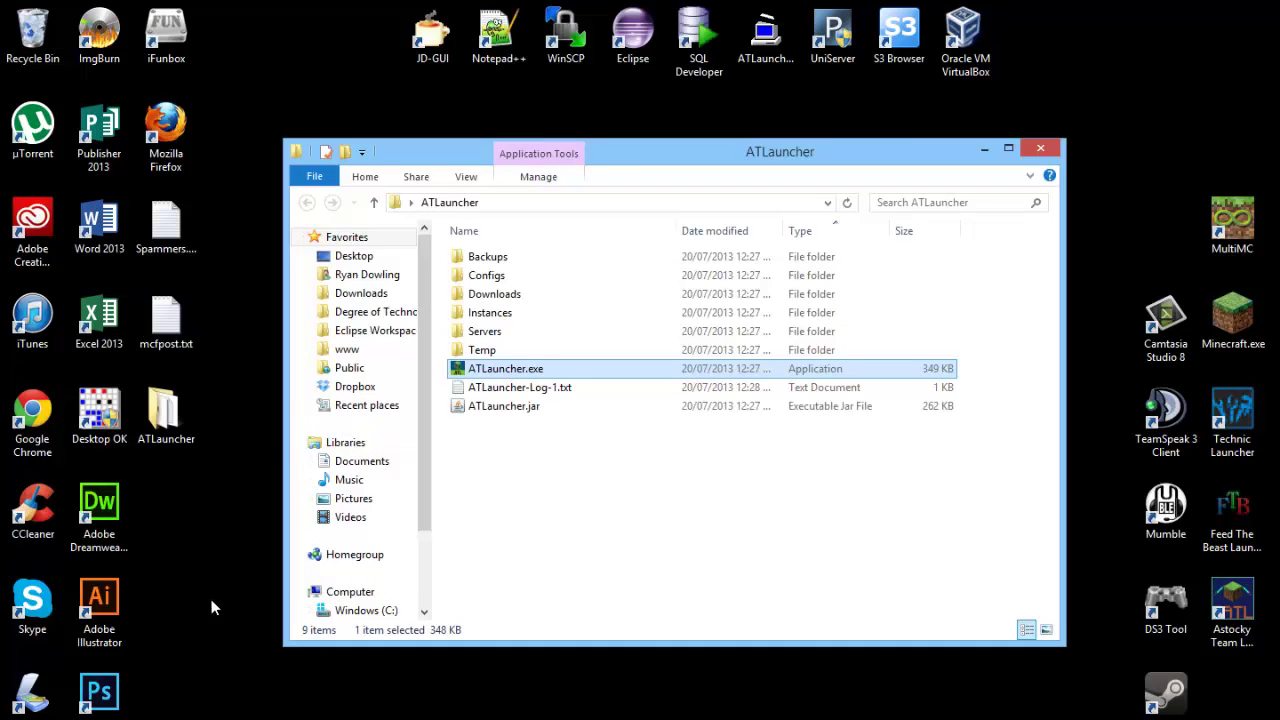
# Start the launcher from ATLauncher.jar in the ATLauncher folder and close it again.
pyautogui.click(512, 540)
pyautogui.doubleClick(504, 410)
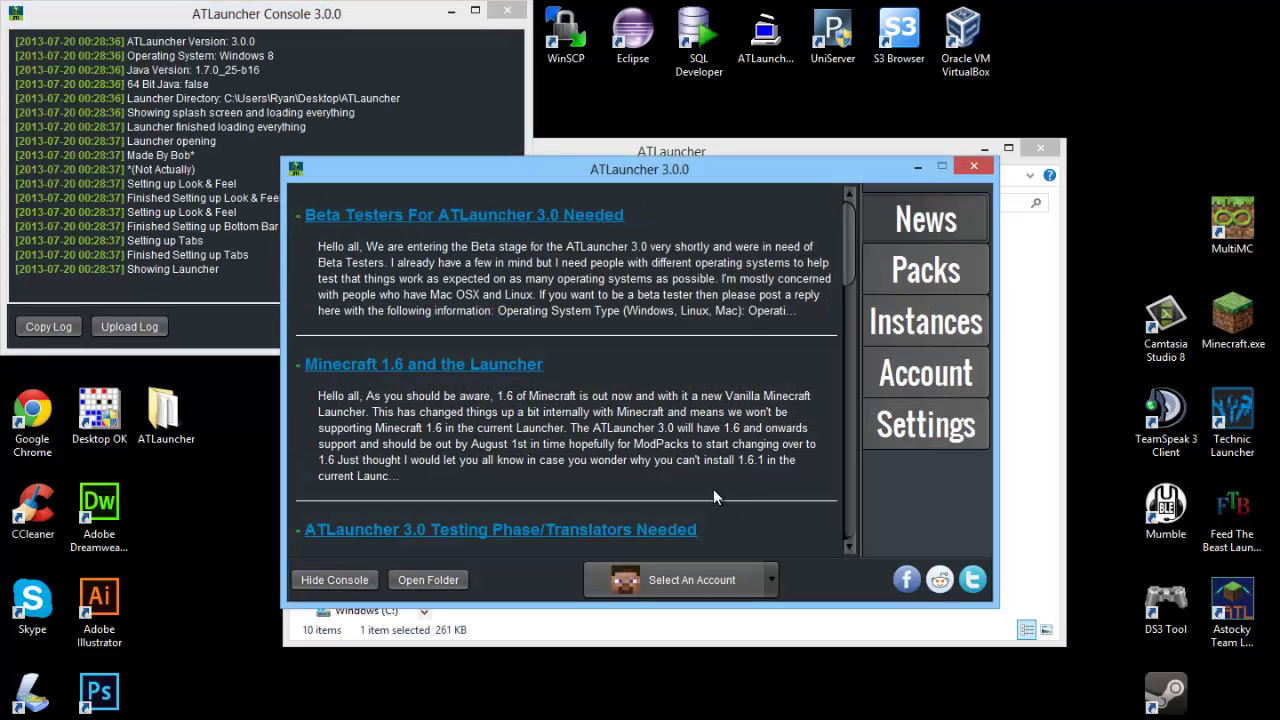
pyautogui.click(973, 166)
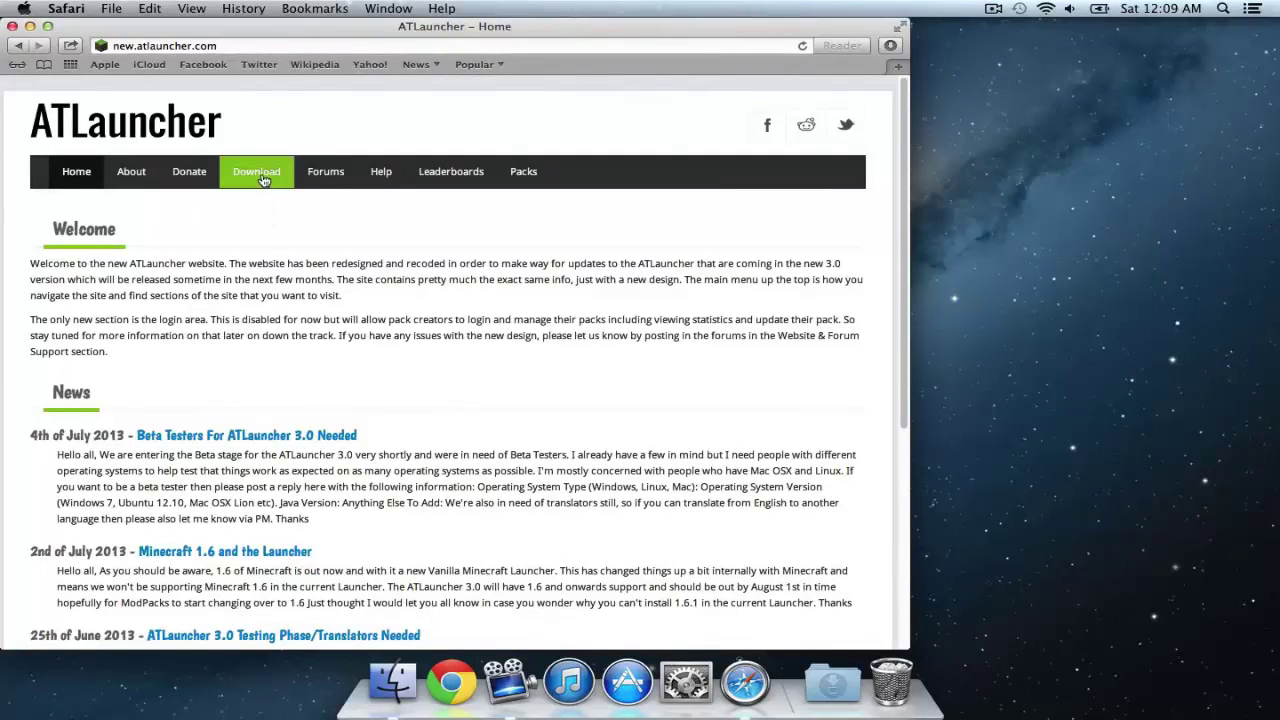
# On the Mac, open the ATLauncher download page in Safari and download both the Mac and the Others versions.
pyautogui.click(262, 177)
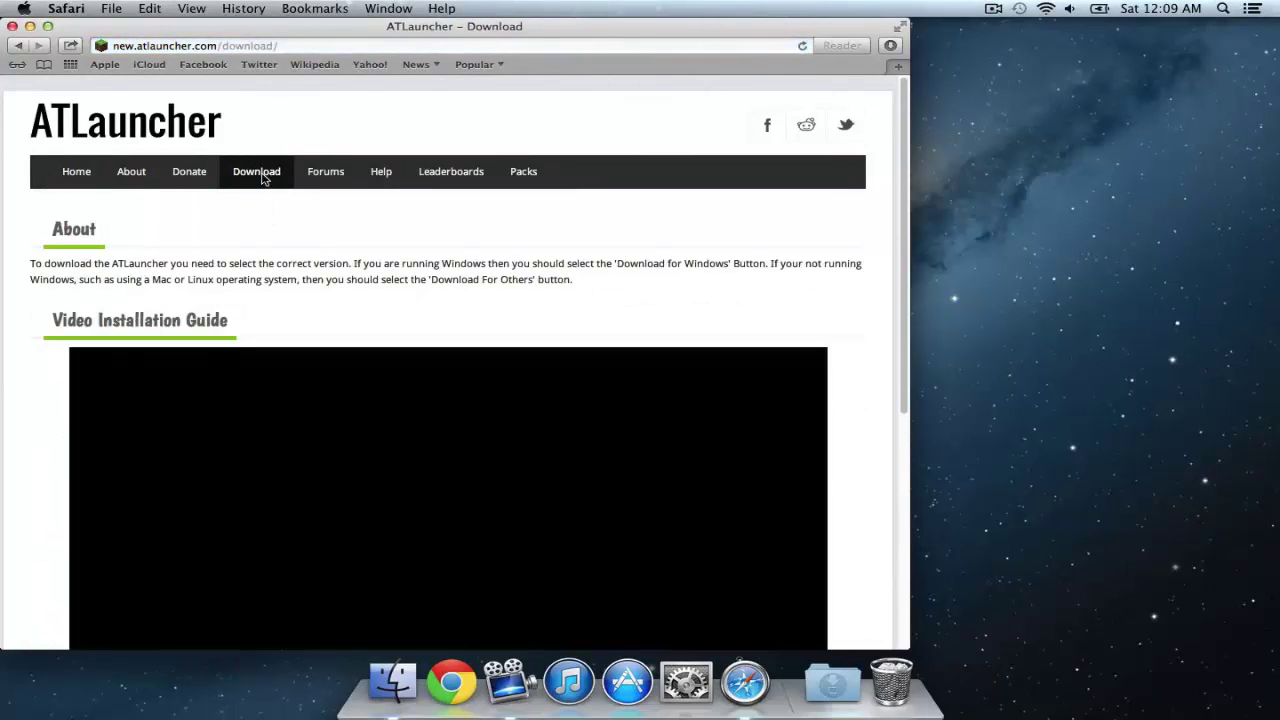
pyautogui.scroll(-5, 50, 418)
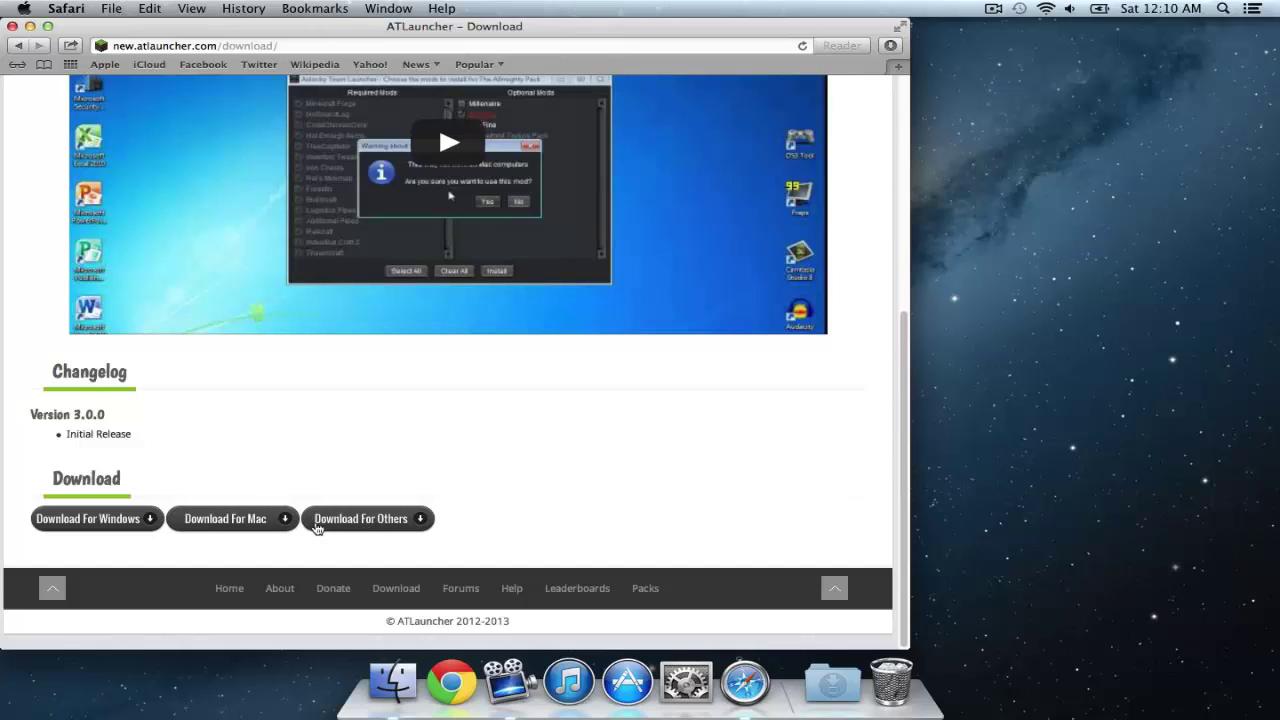
pyautogui.click(258, 524)
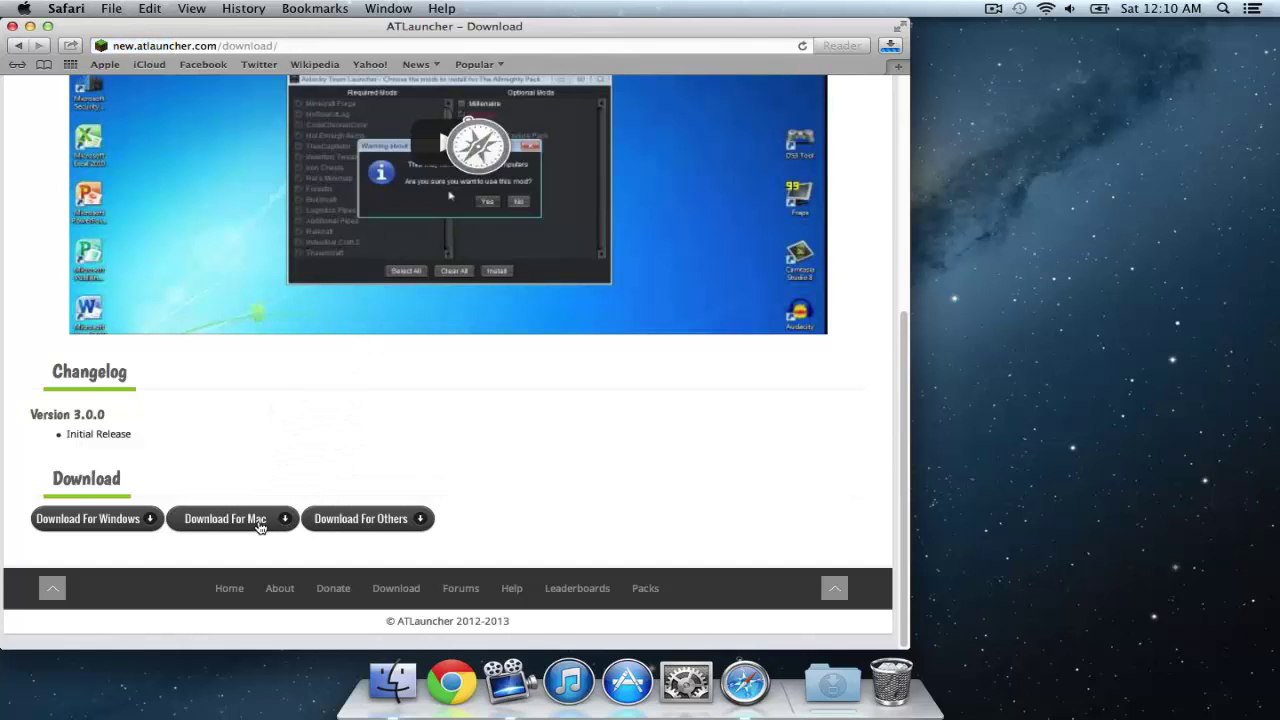
pyautogui.click(376, 530)
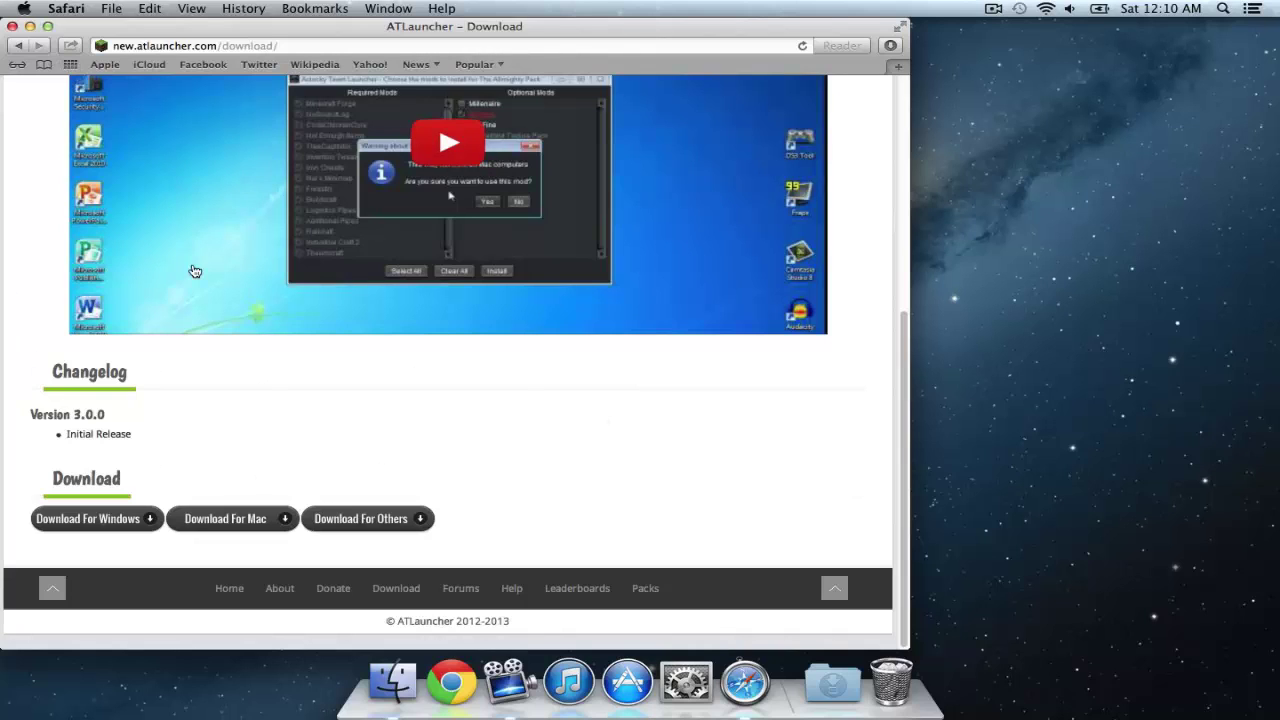
# Check Safari's General preferences for the setting that opens "safe" files after downloading, and close them.
pyautogui.click(65, 9)
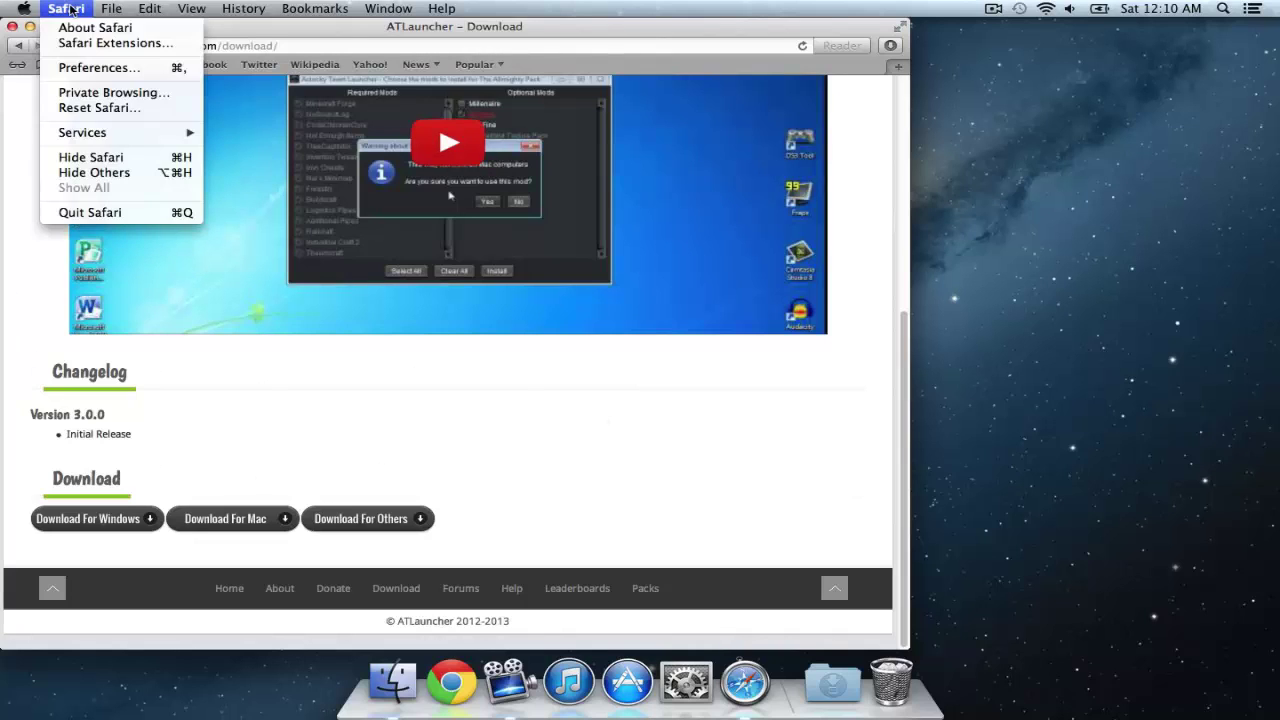
pyautogui.click(76, 68)
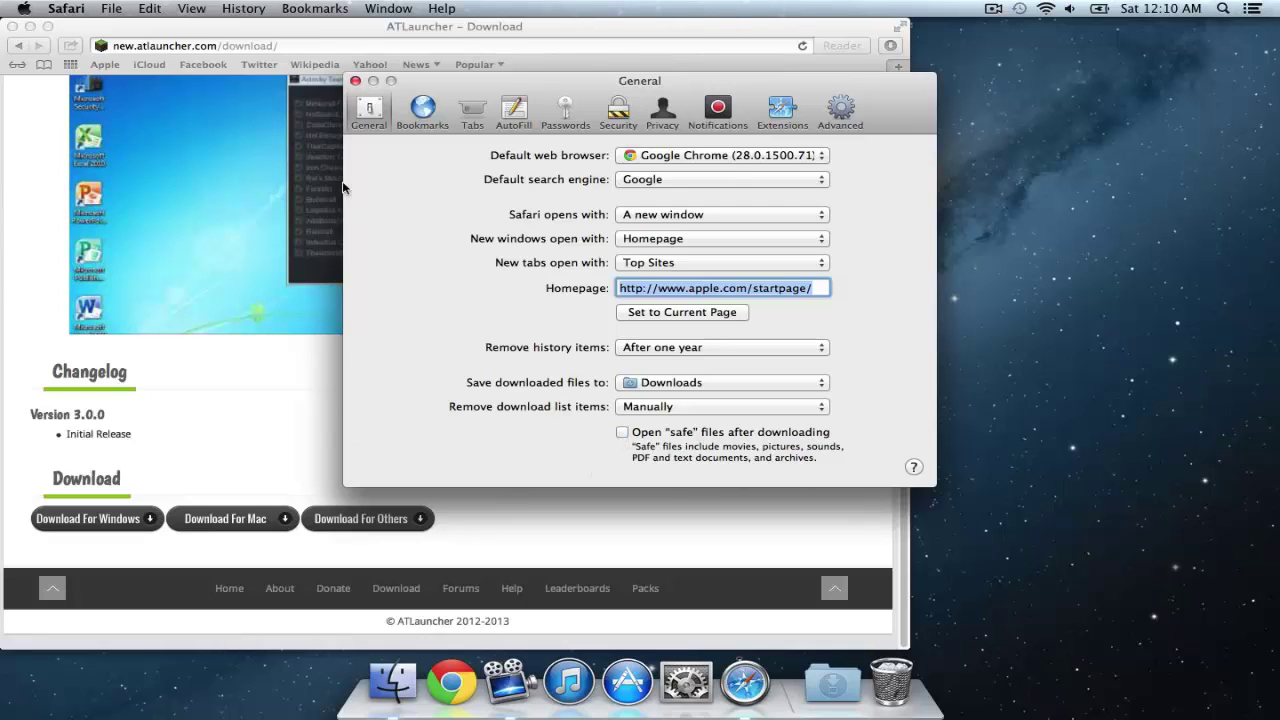
pyautogui.click(355, 82)
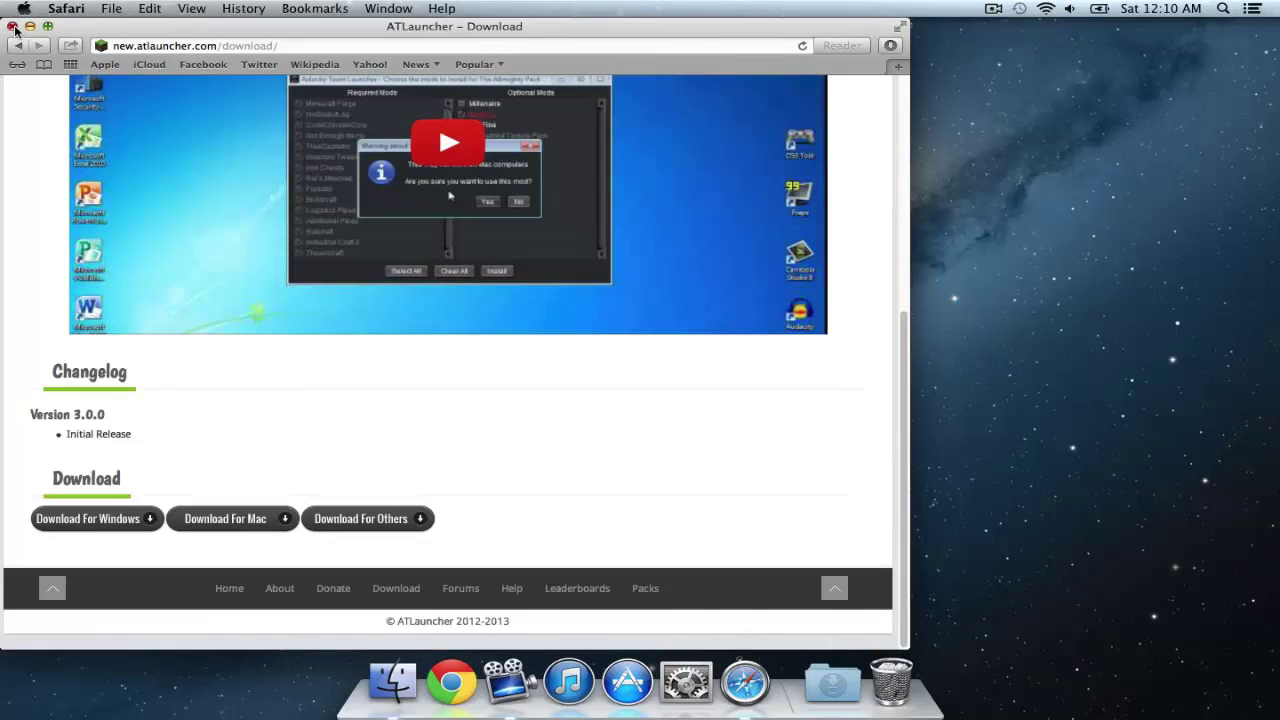
# Close the Safari window, unpack the downloaded ATLauncher.zip in Downloads, and close the resulting Finder window.
pyautogui.click(13, 27)
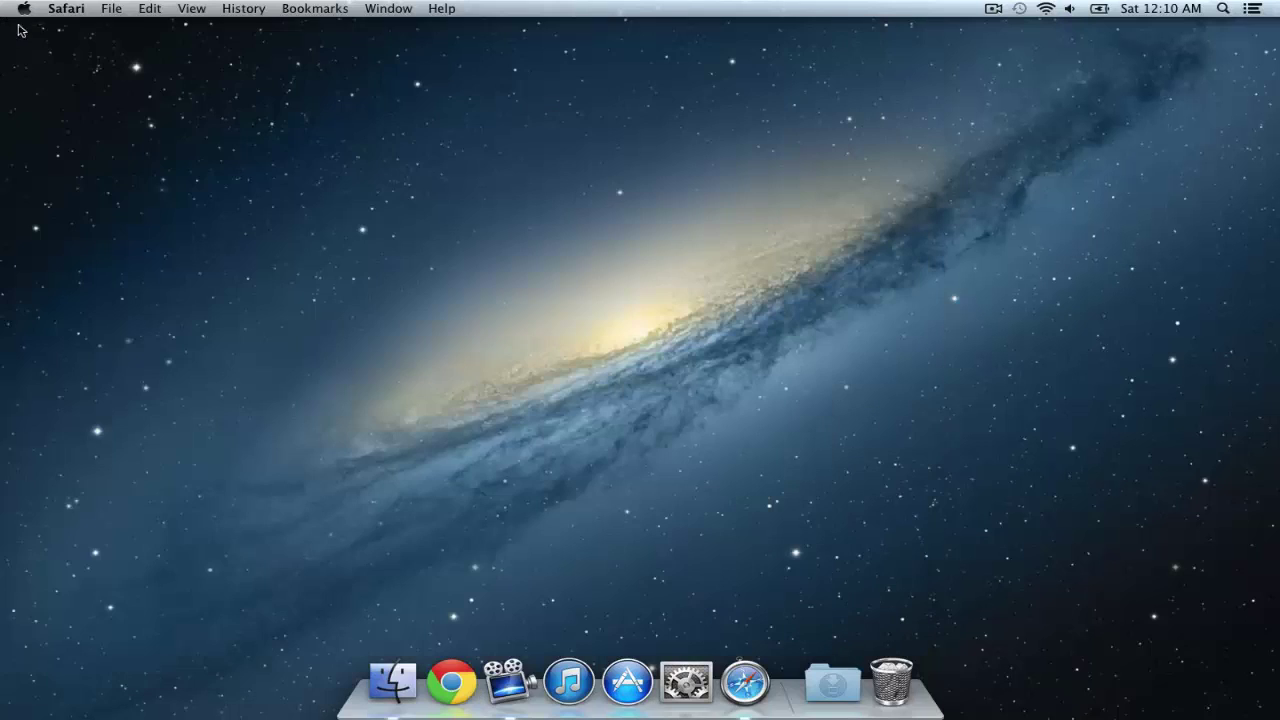
pyautogui.click(848, 700)
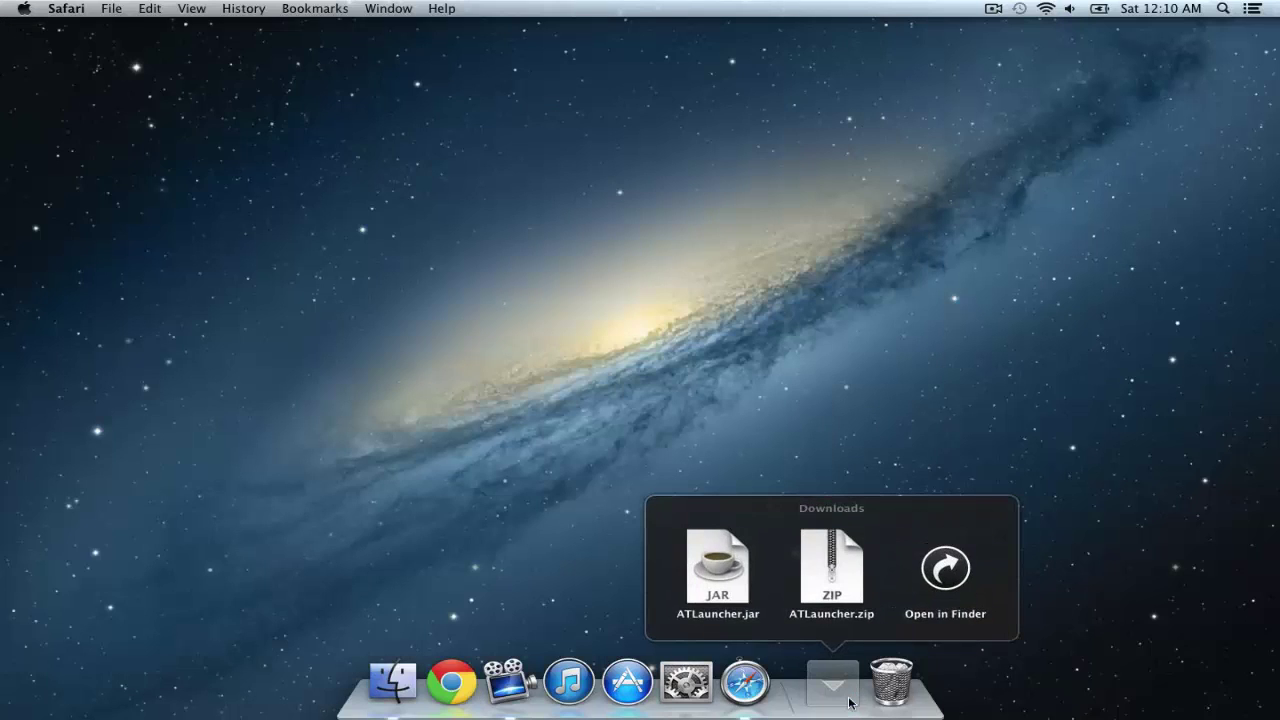
pyautogui.click(842, 572)
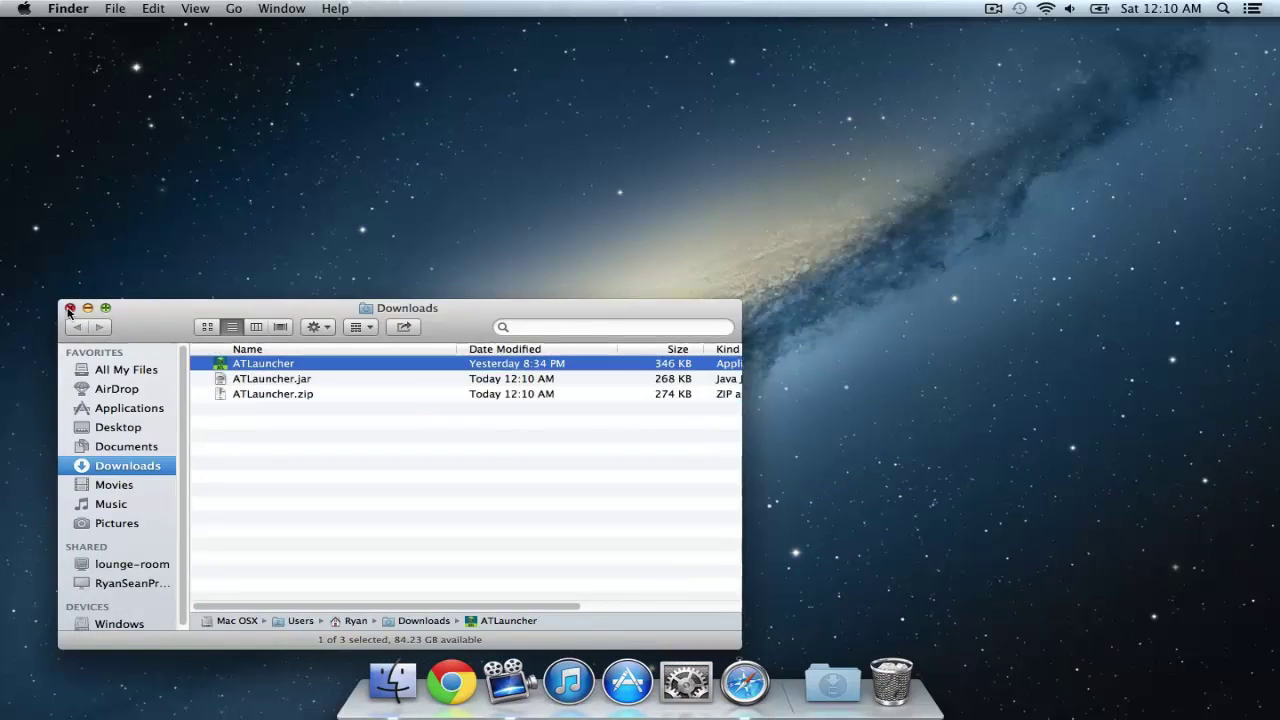
pyautogui.click(70, 307)
# Move the unpacked ATLauncher app from Downloads to the Applications folder, add it to the Dock, and close the Finder window.
pyautogui.click(822, 664)
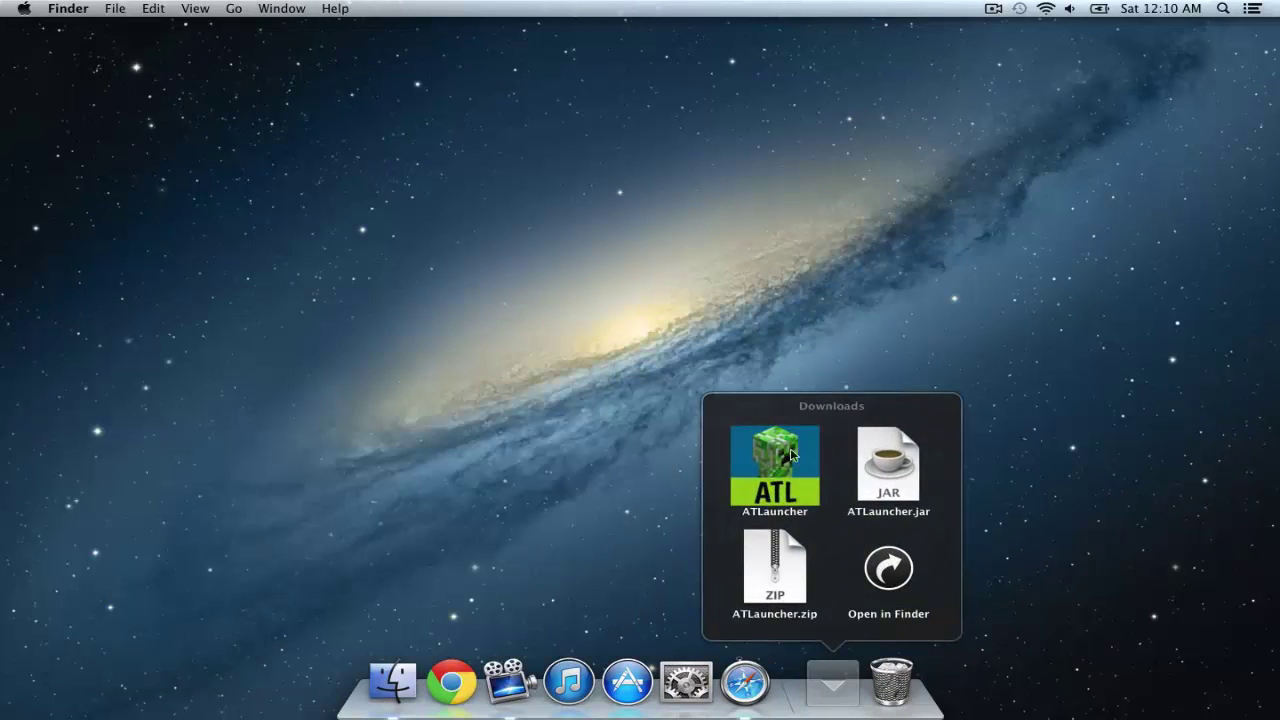
pyautogui.click(390, 677)
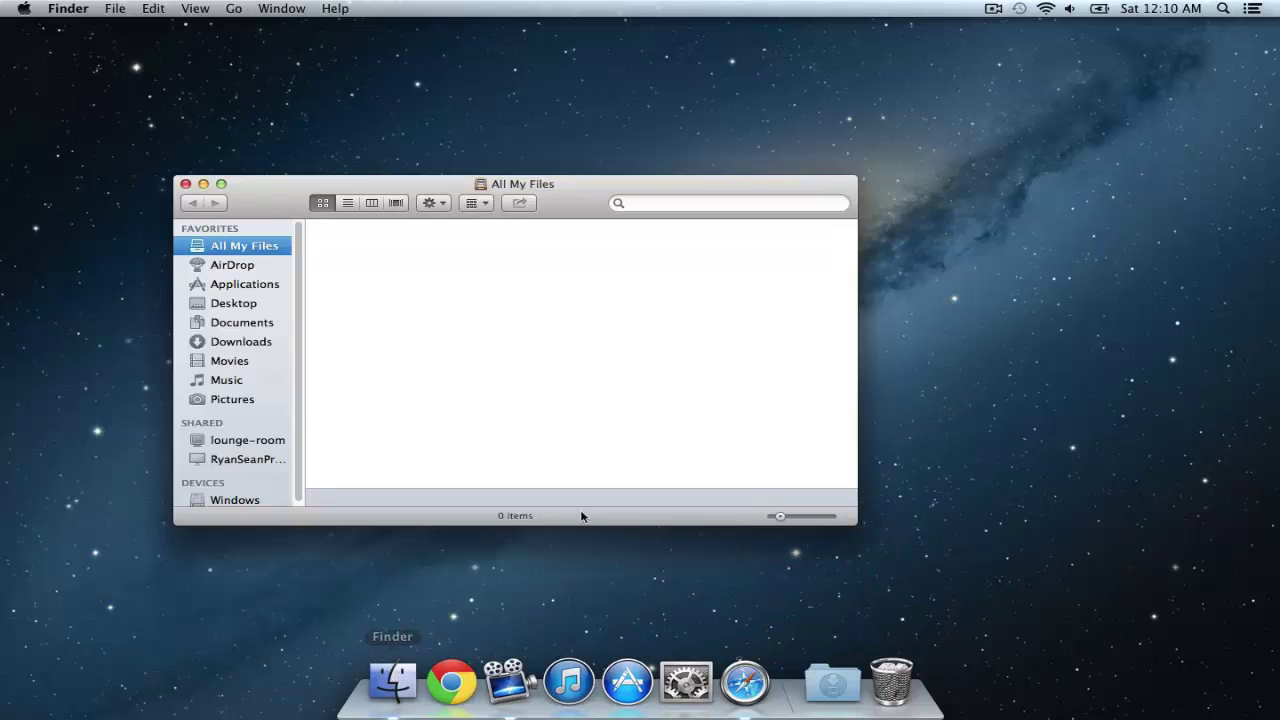
pyautogui.click(246, 285)
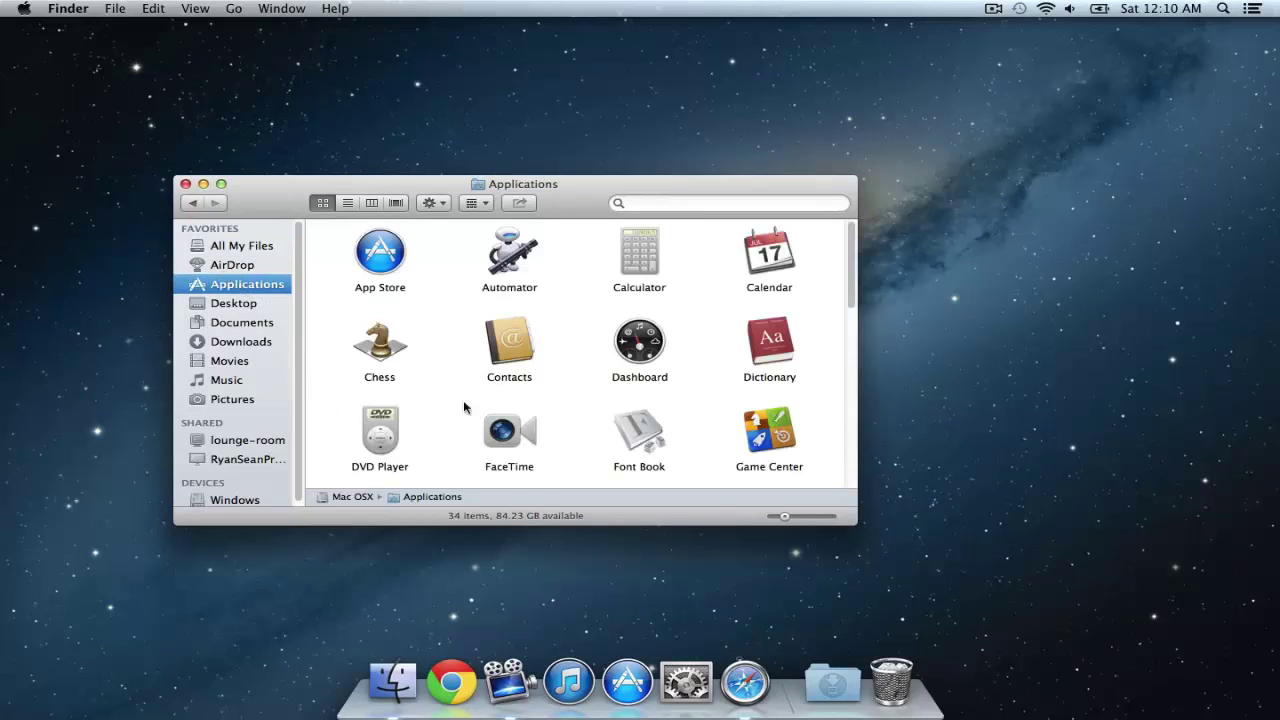
pyautogui.click(806, 680)
pyautogui.moveTo(778, 480); pyautogui.dragTo(490, 675)
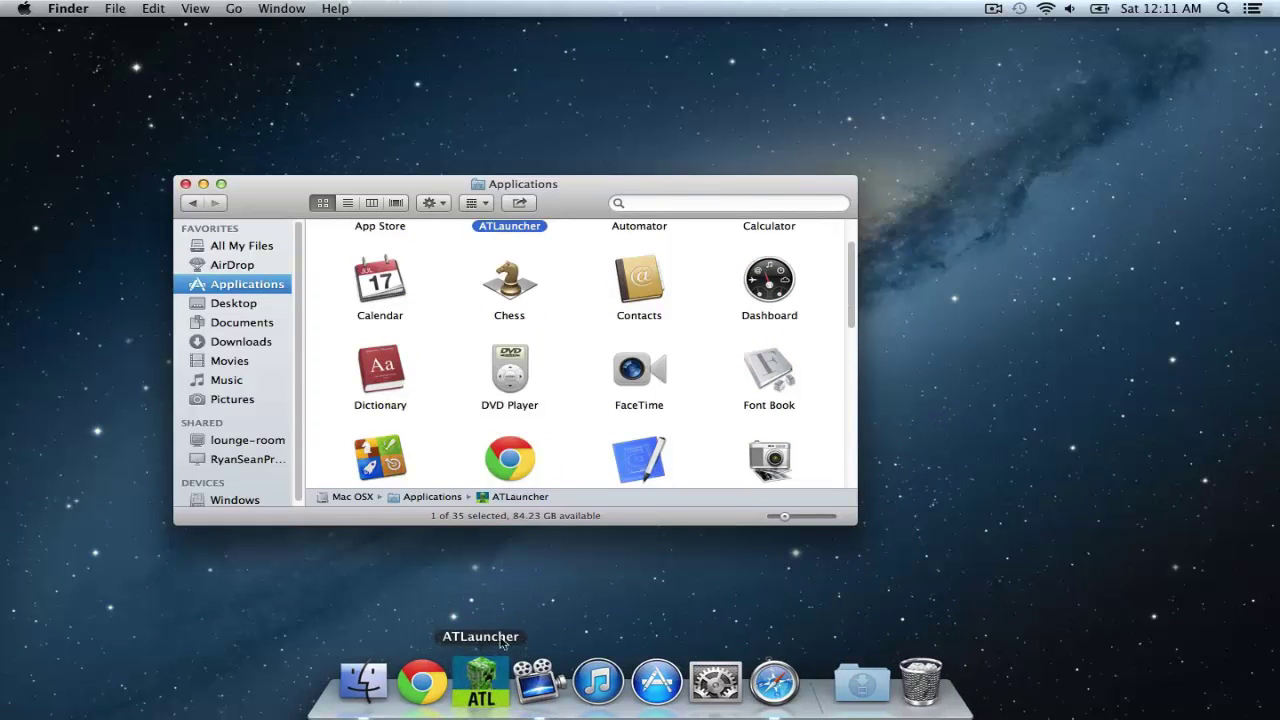
pyautogui.click(185, 184)
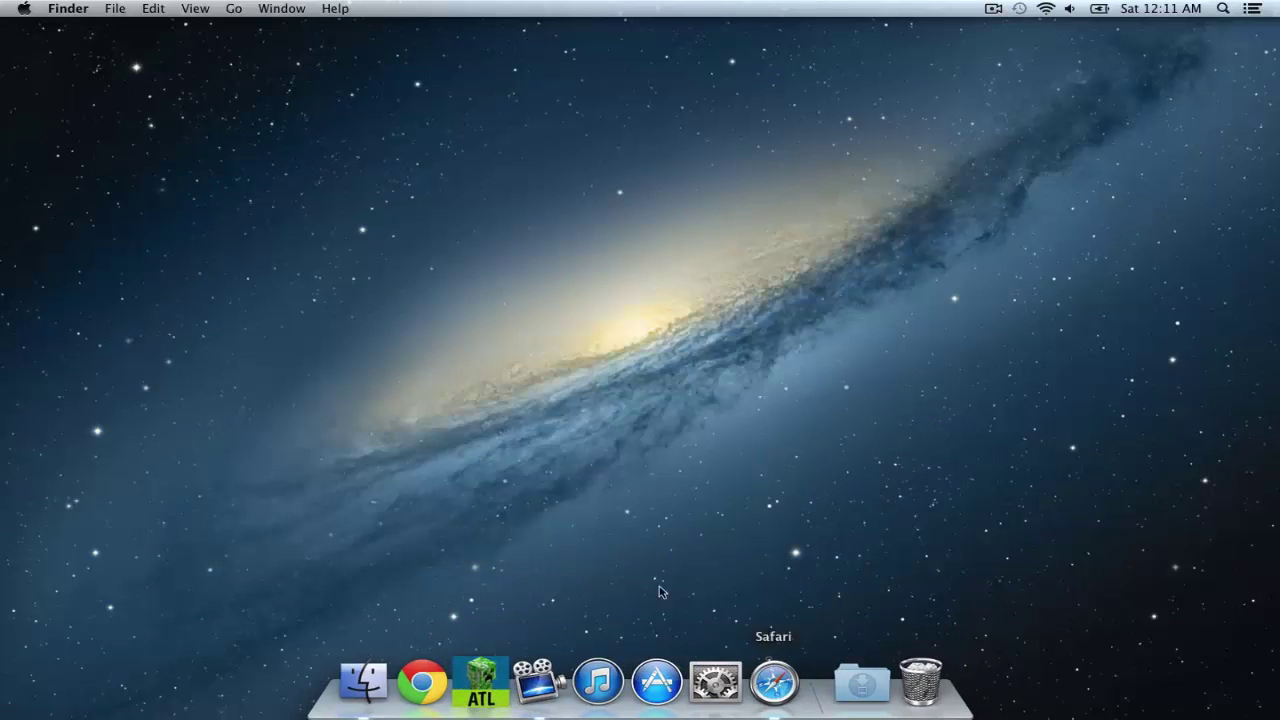
# Try to launch ATLauncher from the Dock, without moving it to the Trash.
pyautogui.click(485, 680)
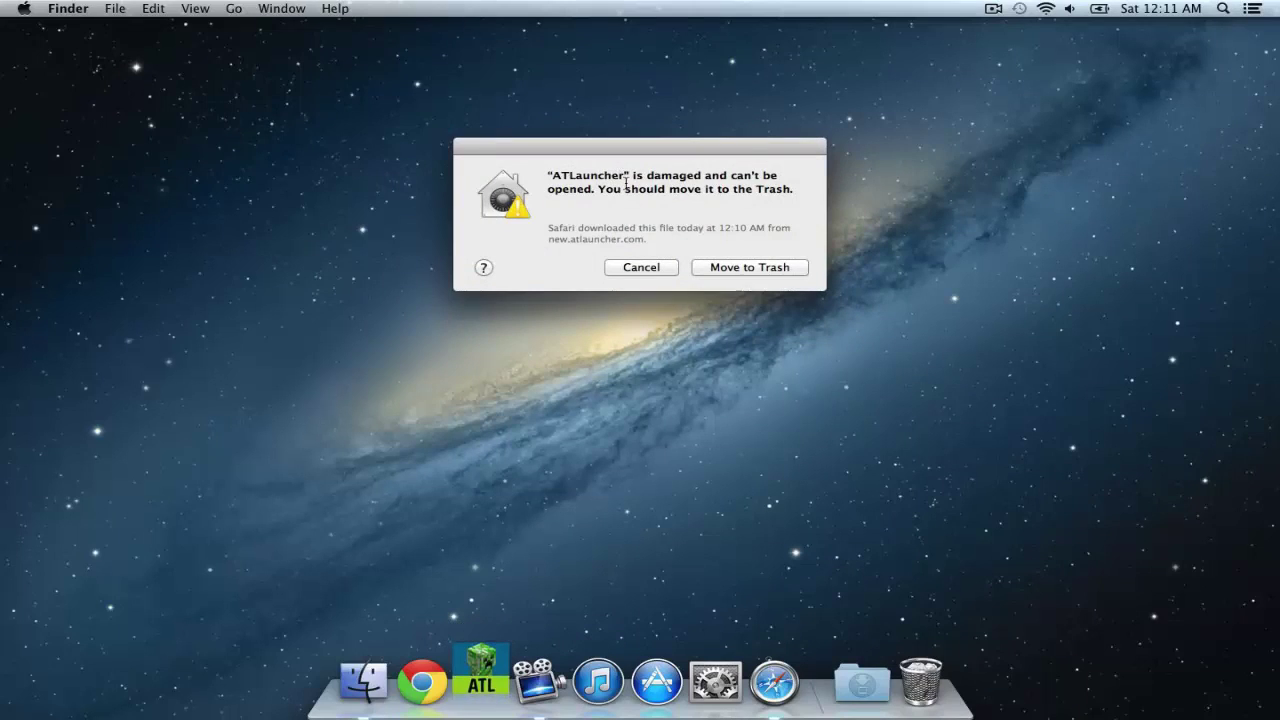
pyautogui.click(641, 268)
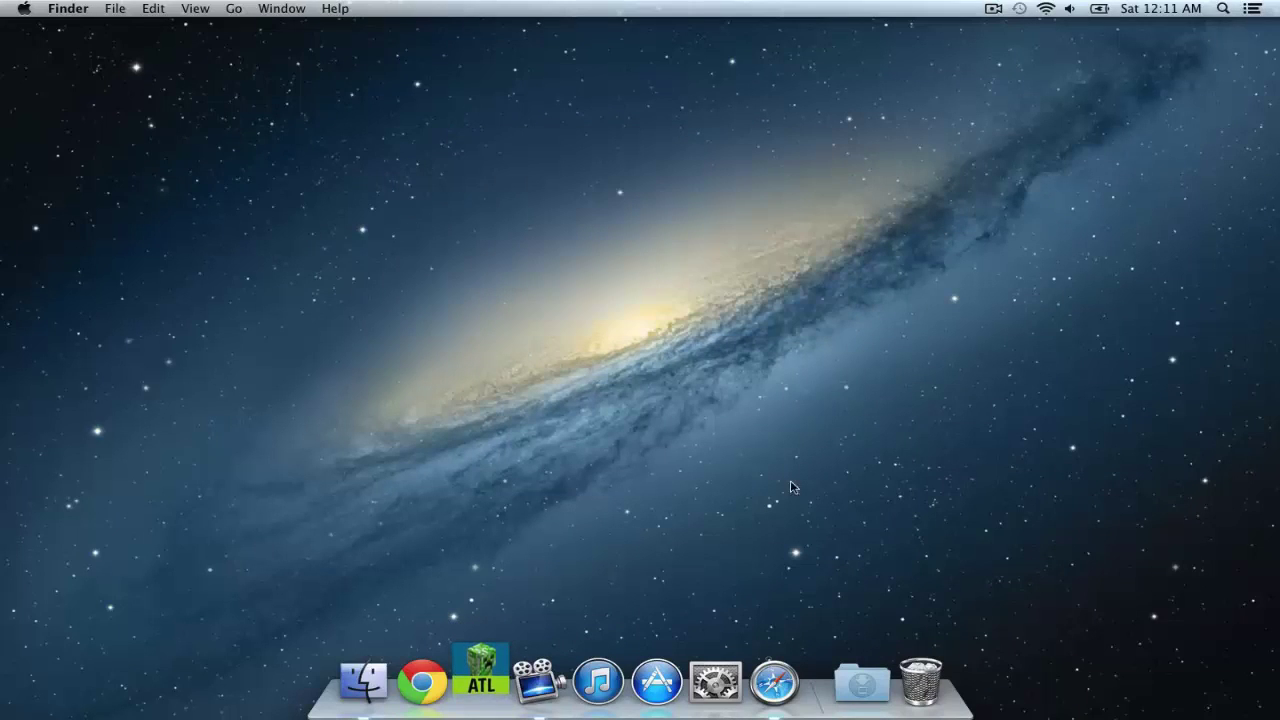
# Open the Mac's Security & Privacy preferences and unlock them with the account password.
pyautogui.click(714, 688)
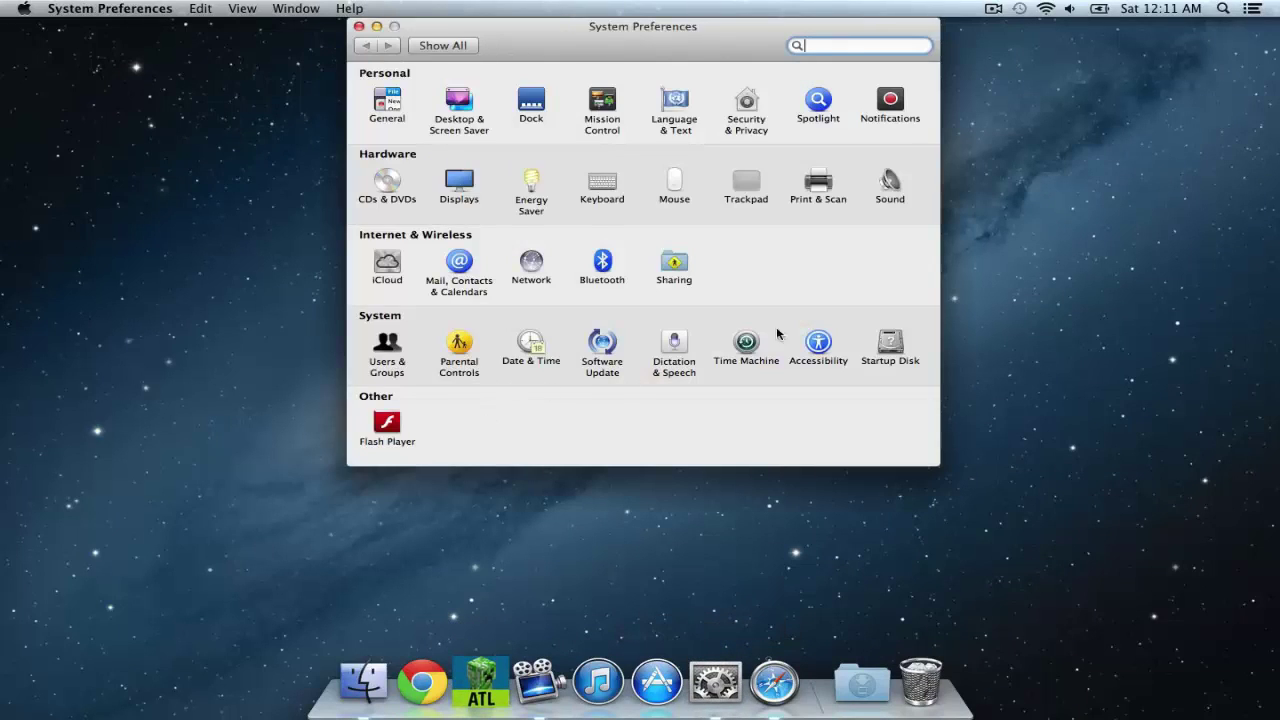
pyautogui.click(742, 100)
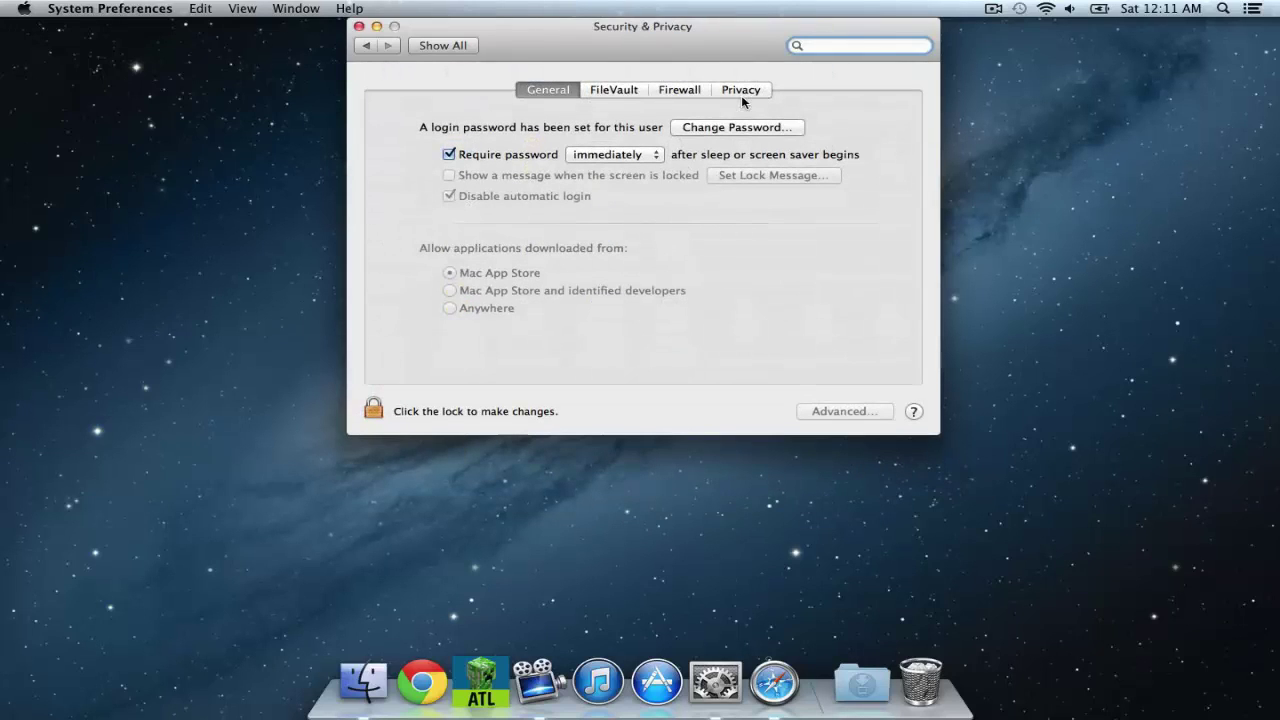
pyautogui.click(372, 409)
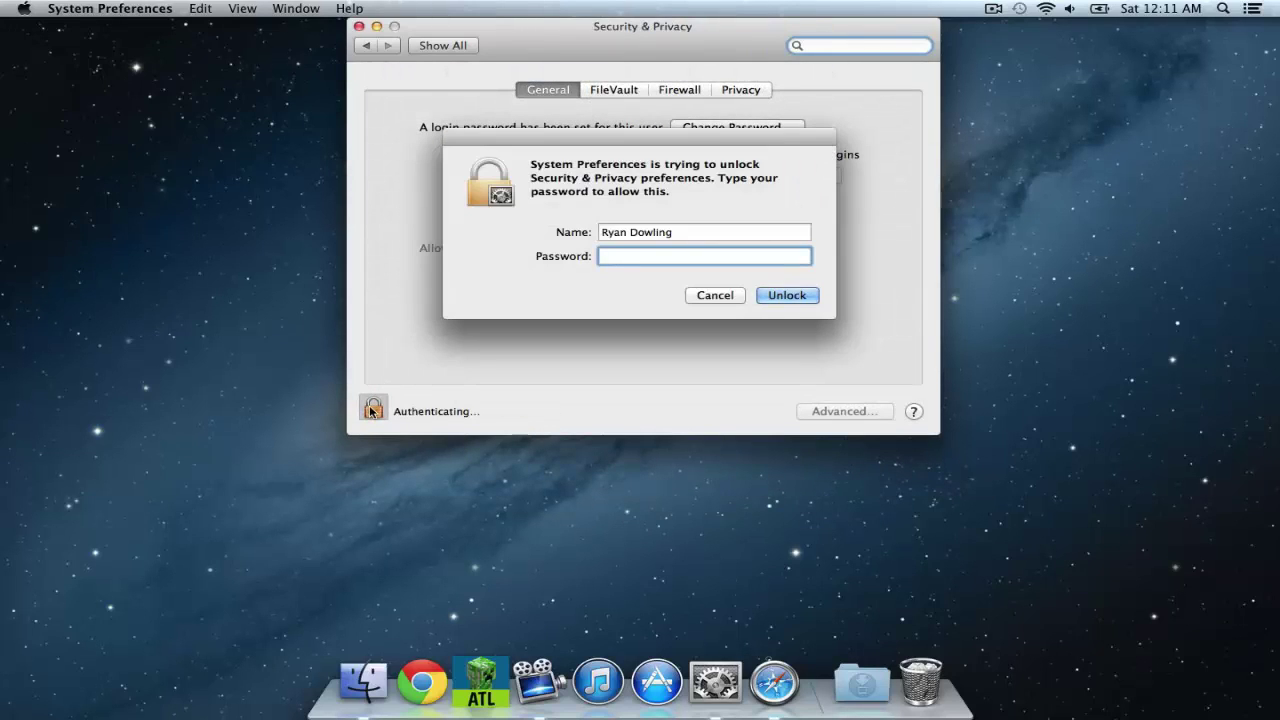
pyautogui.write('••••••••')
pyautogui.press('Return')
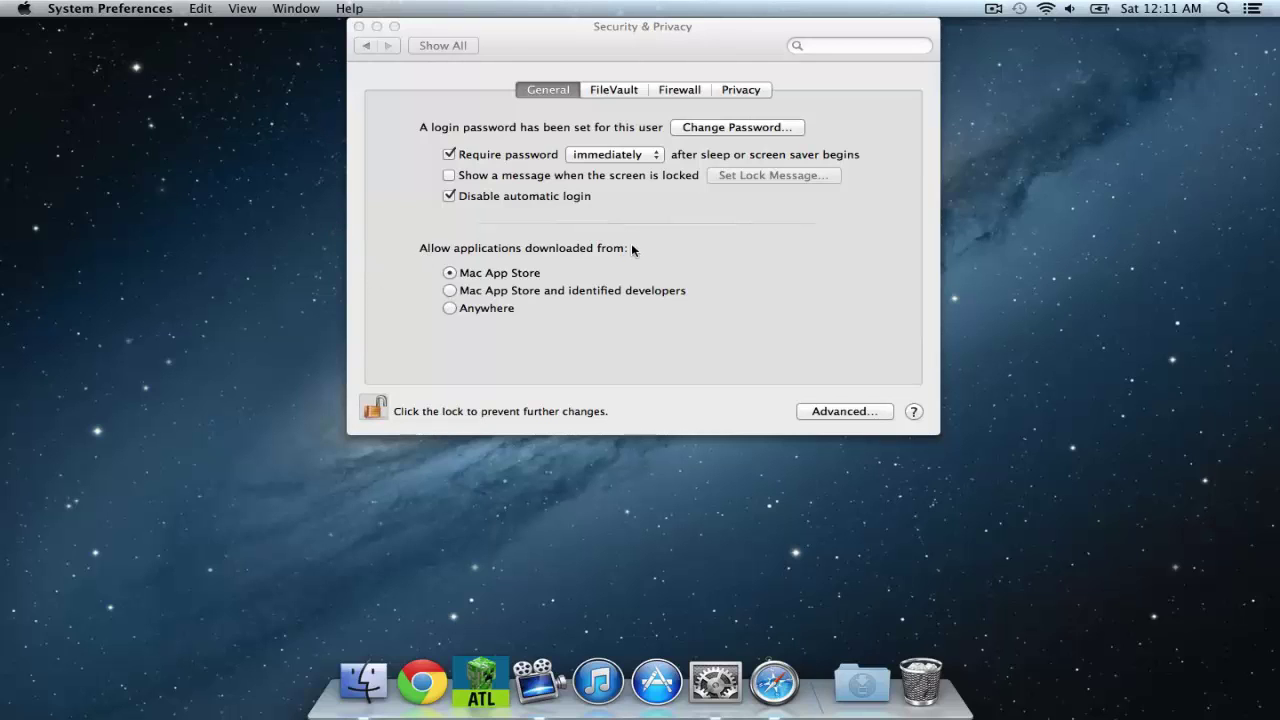
# Allow applications downloaded from Anywhere, confirm the choice, lock the settings, and close System Preferences.
pyautogui.click(451, 310)
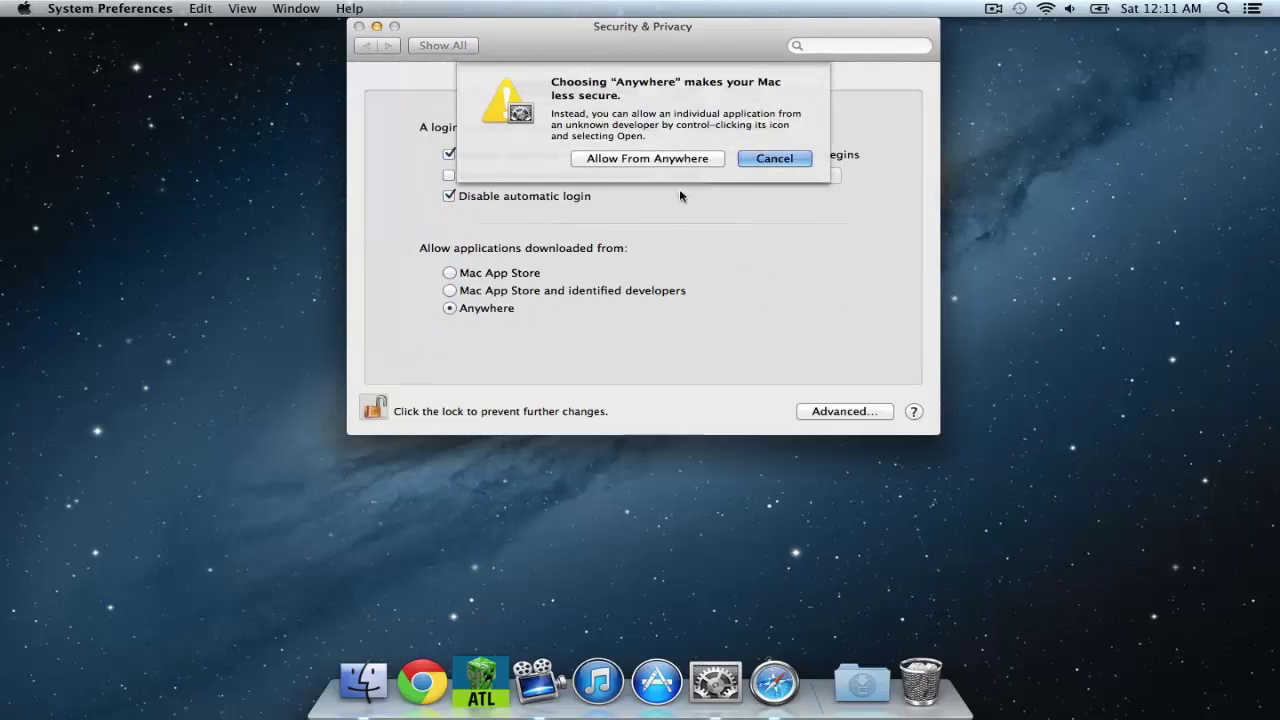
pyautogui.click(663, 160)
pyautogui.click(373, 407)
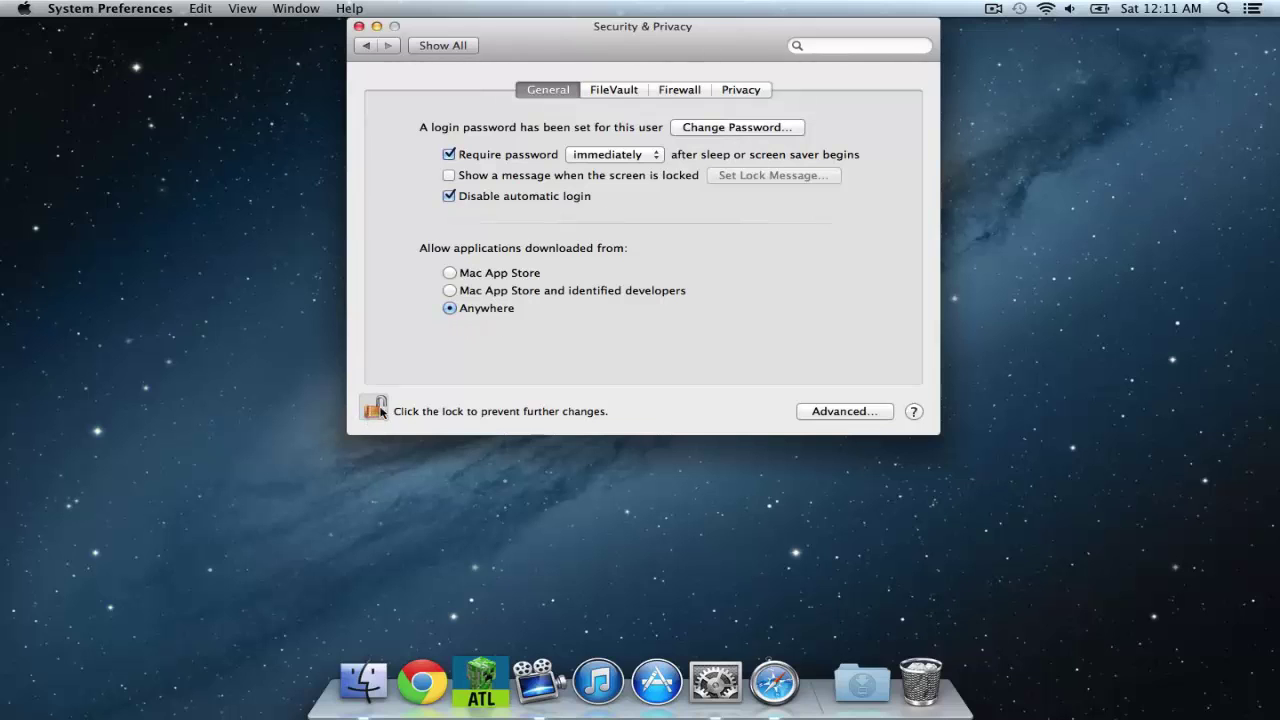
pyautogui.click(359, 26)
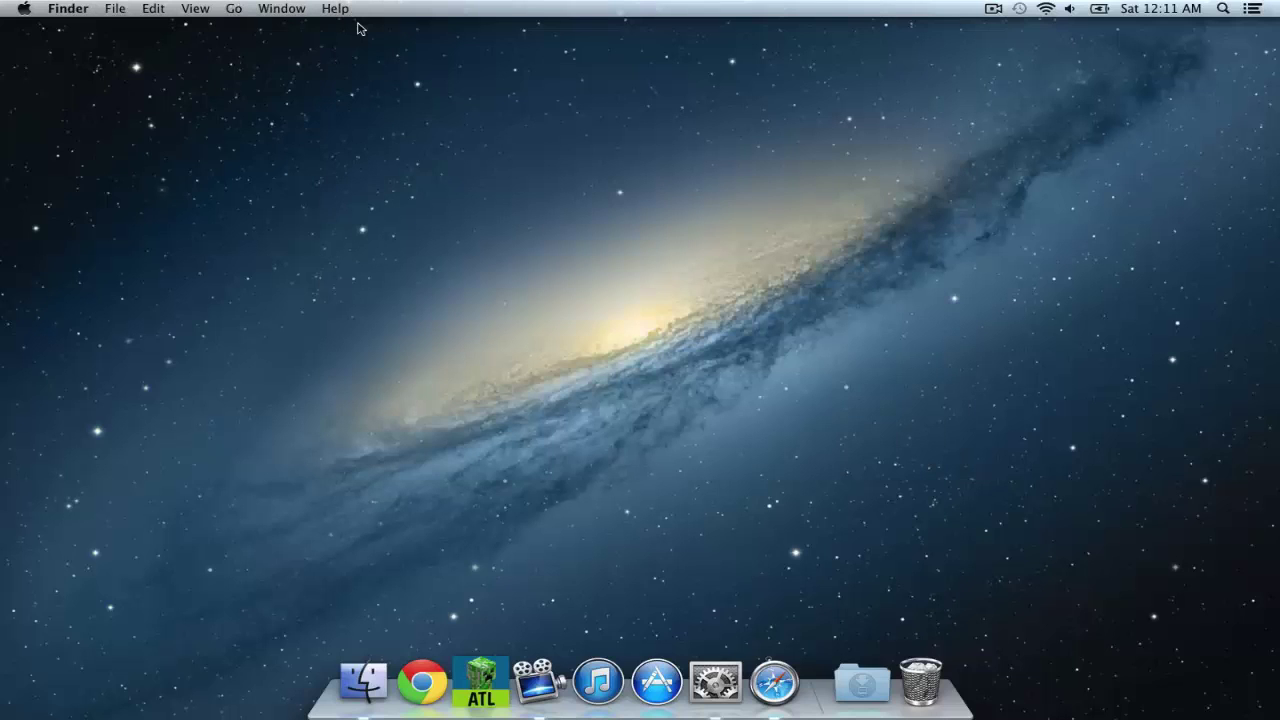
# Launch ATLauncher from the Dock and approve opening the application downloaded from the Internet.
pyautogui.click(490, 686)
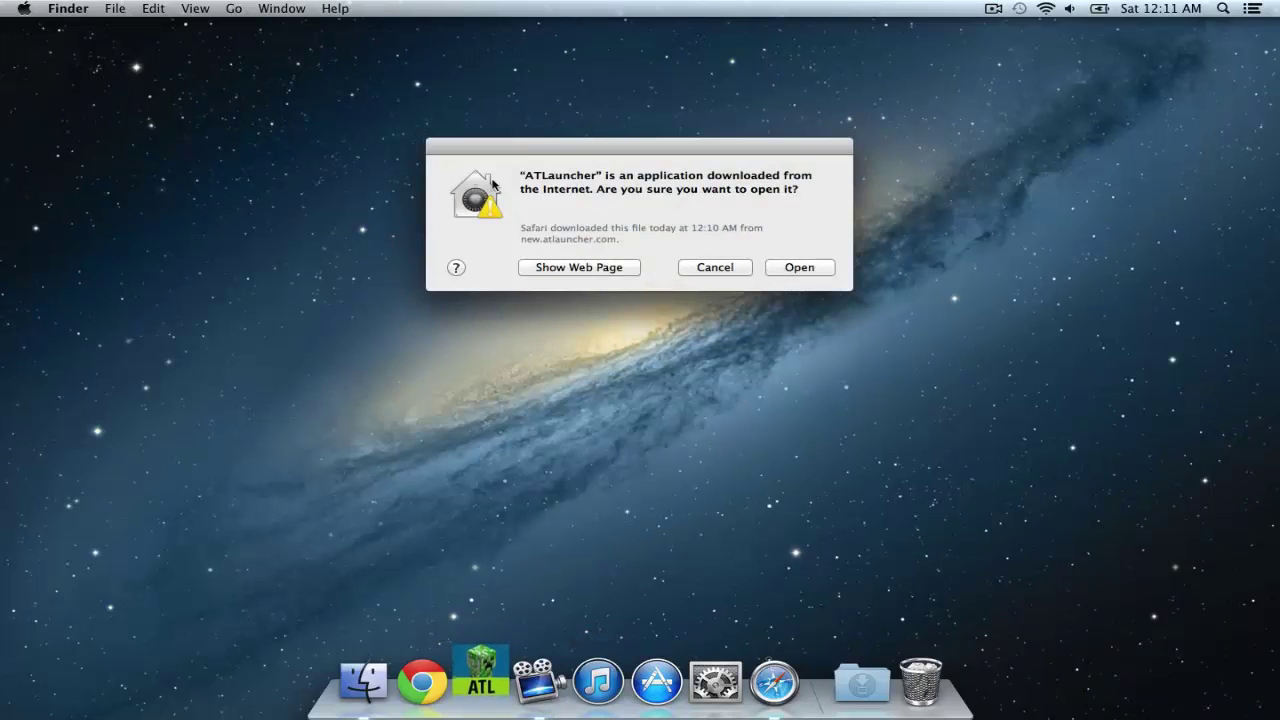
pyautogui.click(804, 270)
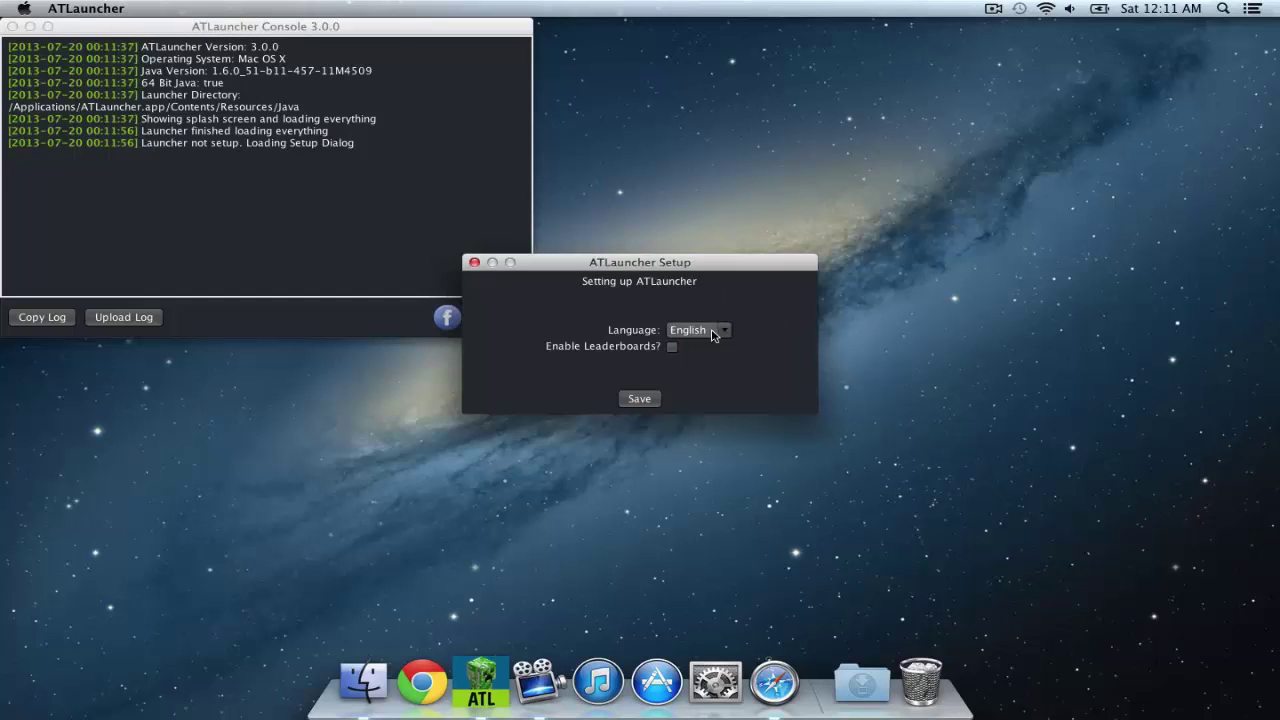
# Look through the language choices in the ATLauncher setup, keep English, and save the setup.
pyautogui.click(722, 334)
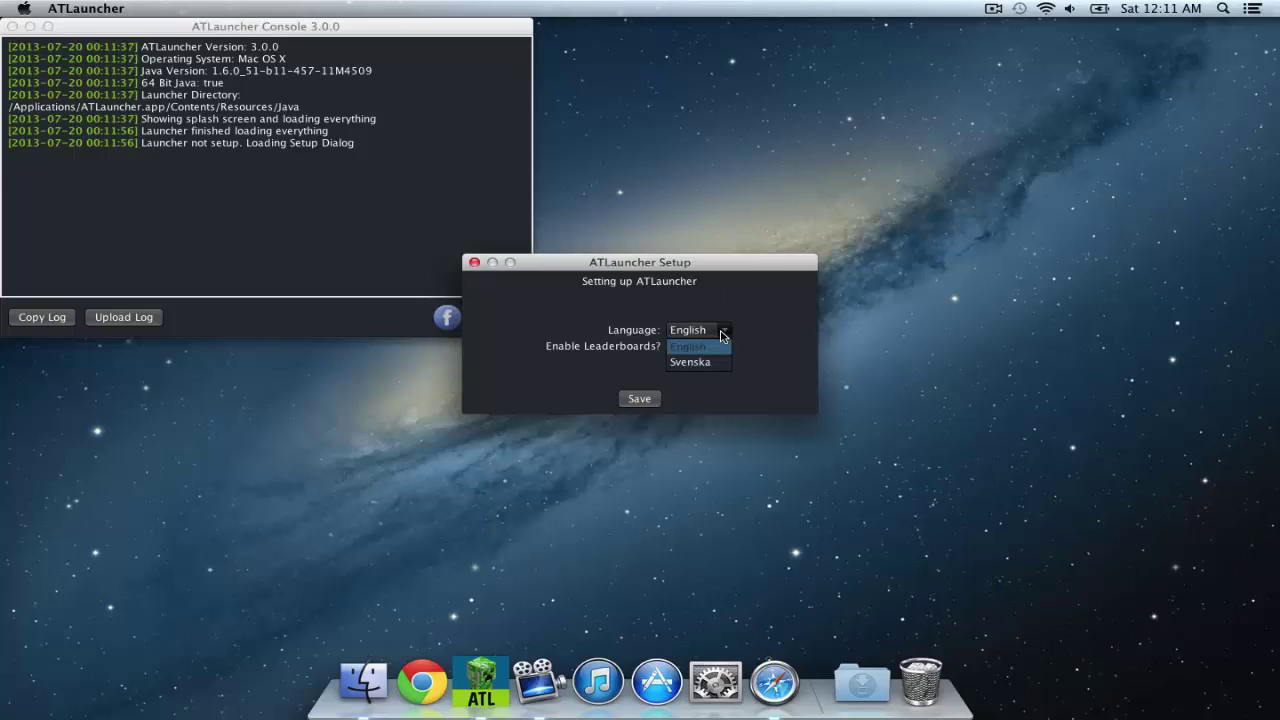
pyautogui.click(722, 334)
pyautogui.click(722, 334)
pyautogui.click(722, 334)
pyautogui.click(722, 334)
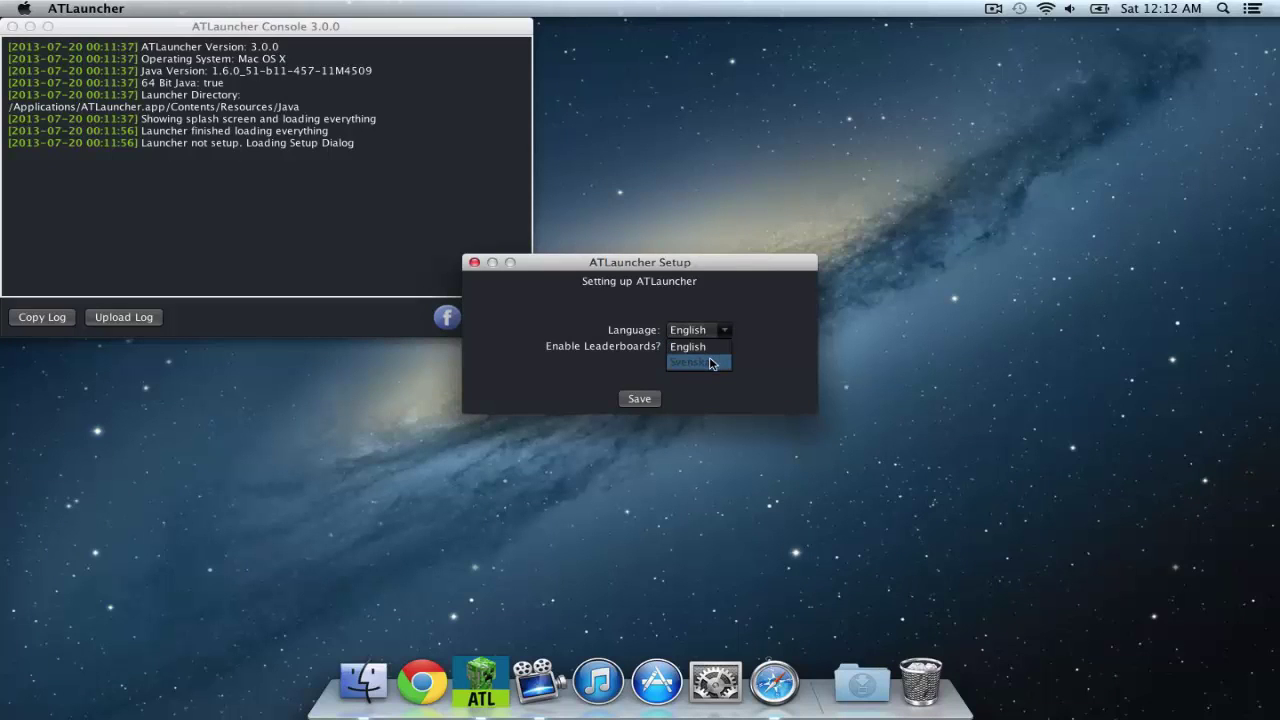
pyautogui.click(716, 333)
pyautogui.click(716, 333)
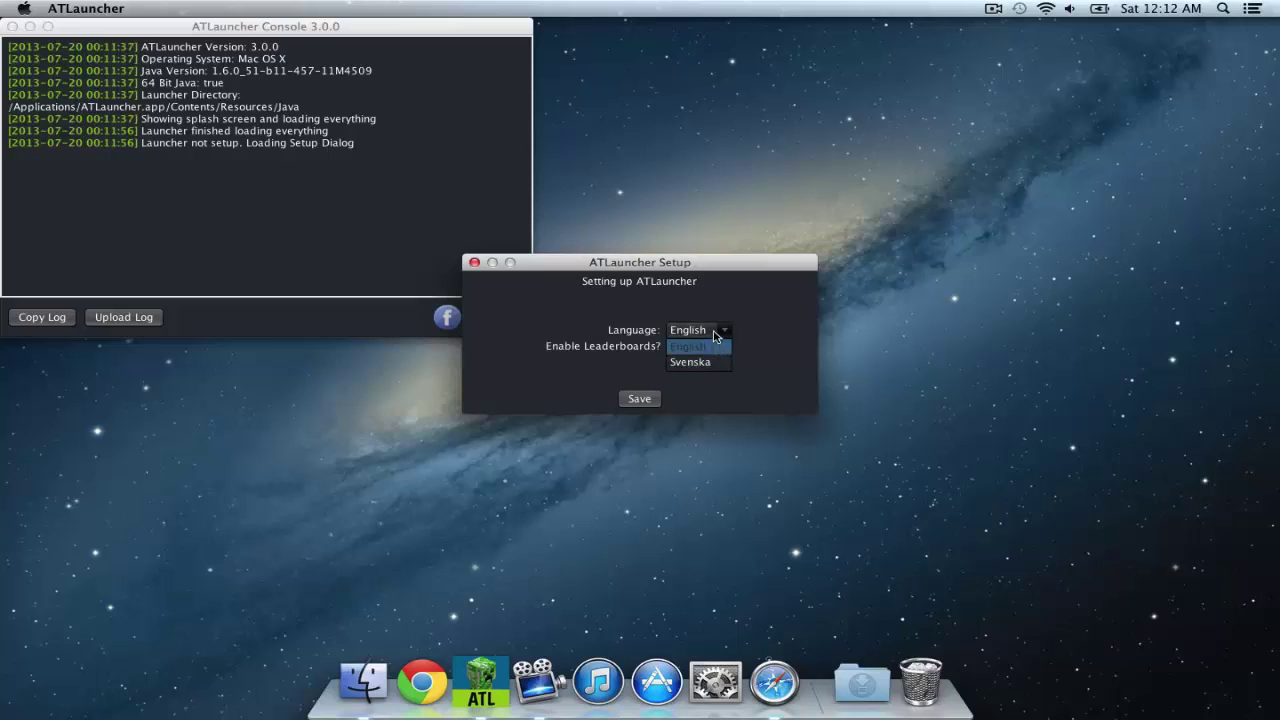
pyautogui.click(716, 333)
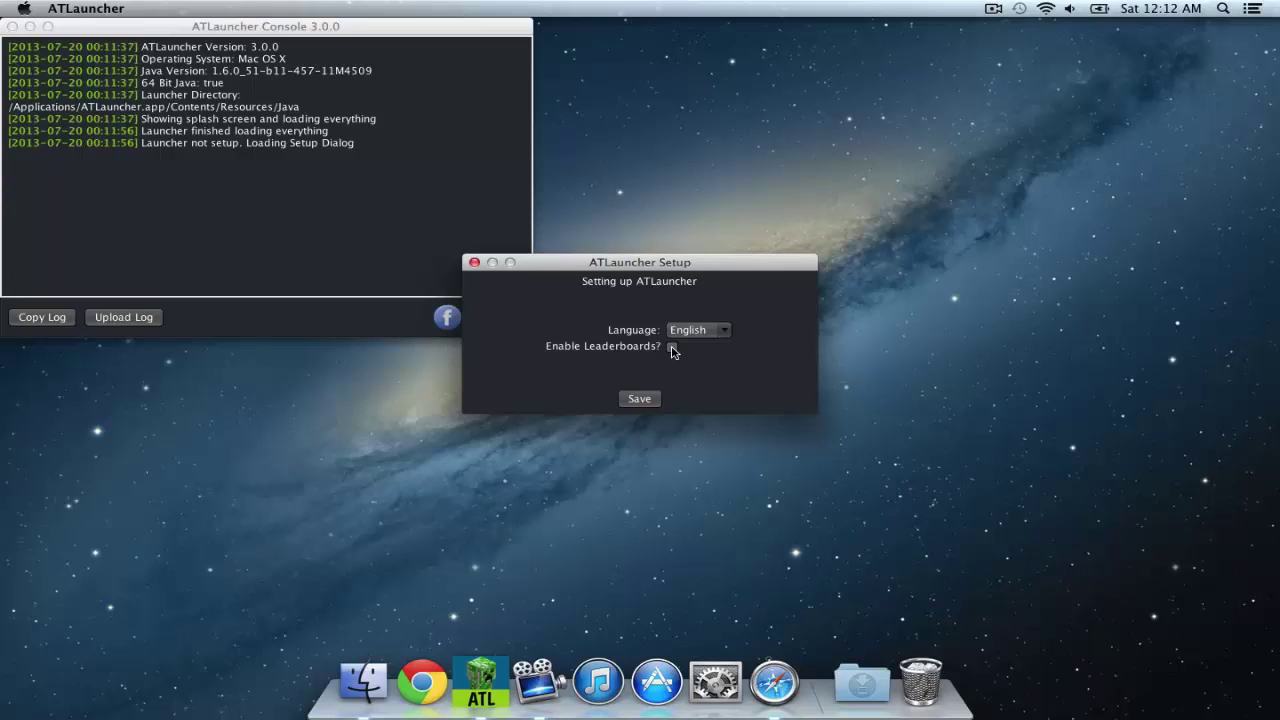
pyautogui.click(645, 398)
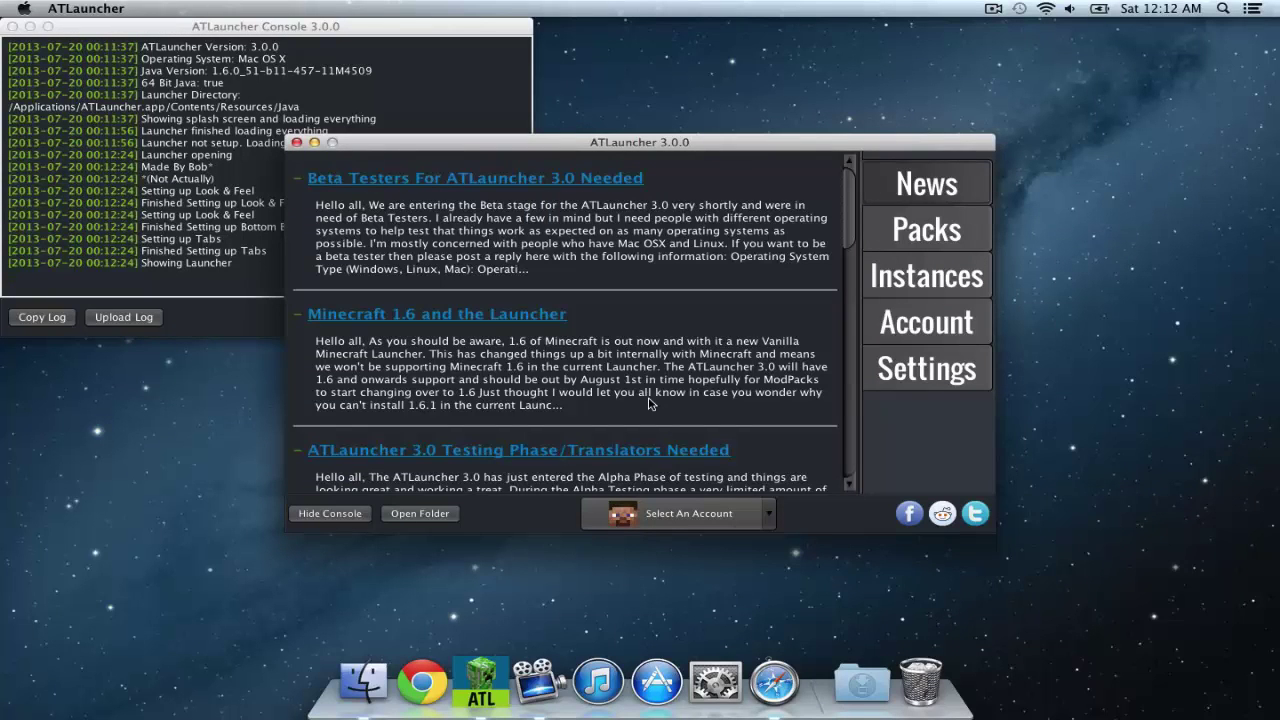
# Skim the launcher's news articles and view the list of instances.
pyautogui.scroll(-5, 695, 355)
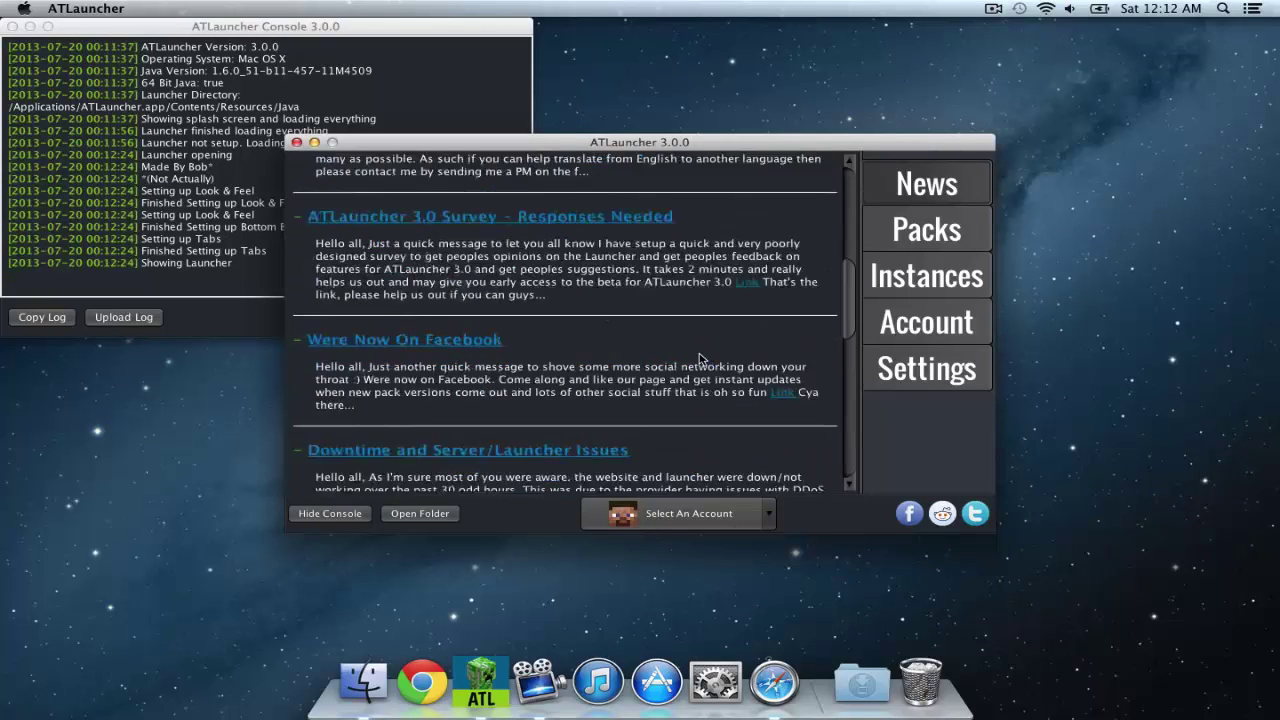
pyautogui.scroll(5, 700, 357)
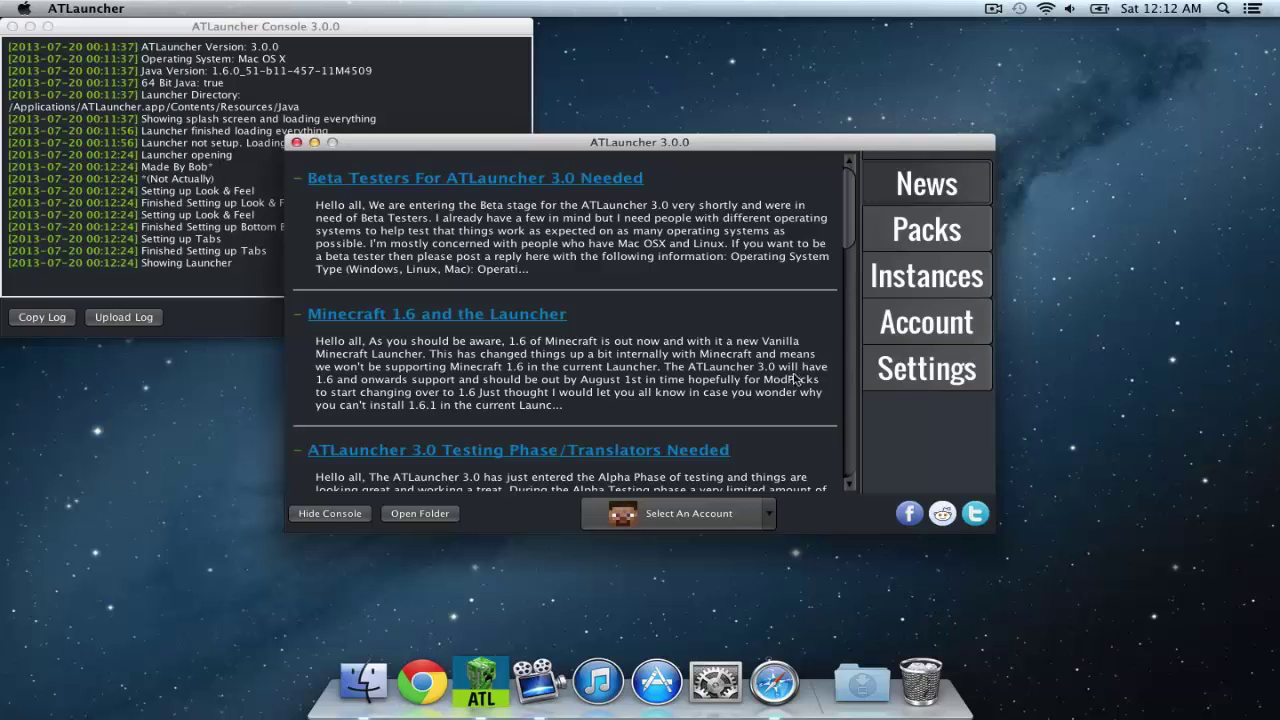
pyautogui.click(940, 279)
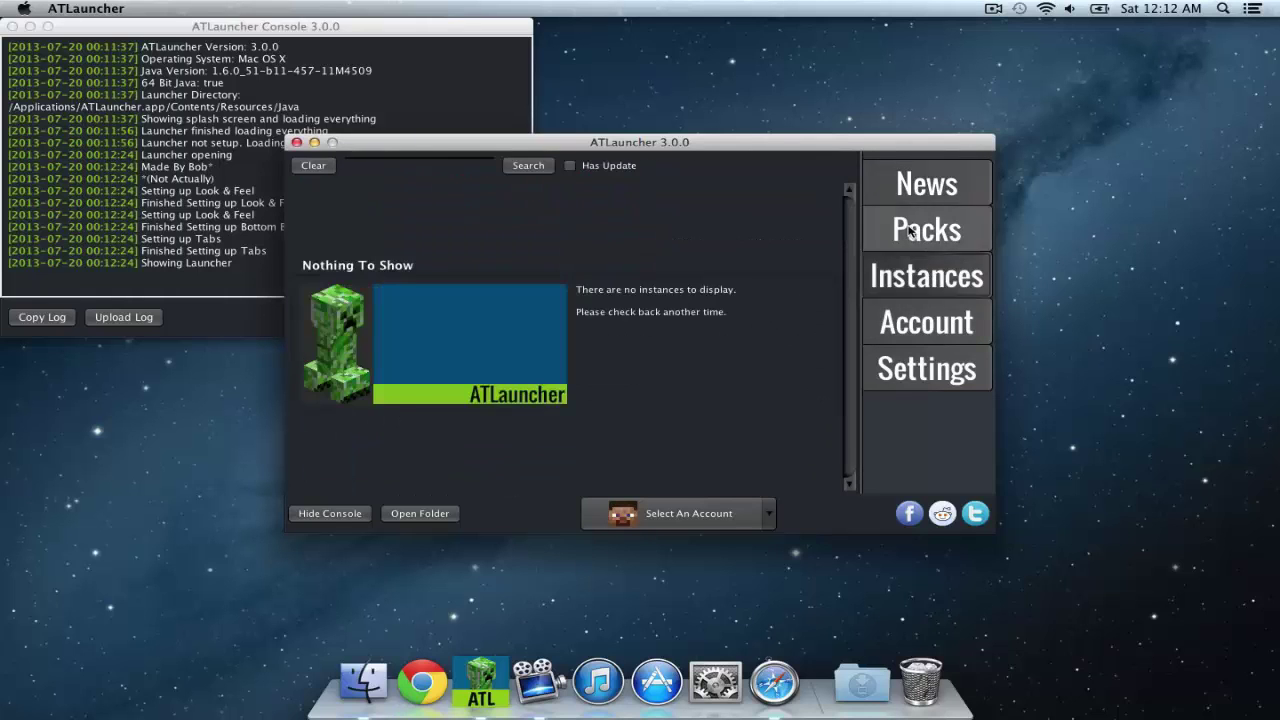
# Try to create a new Vanilla Minecraft instance from the pack list.
pyautogui.click(926, 229)
pyautogui.scroll(-3, 630, 350)
pyautogui.scroll(-3, 630, 350)
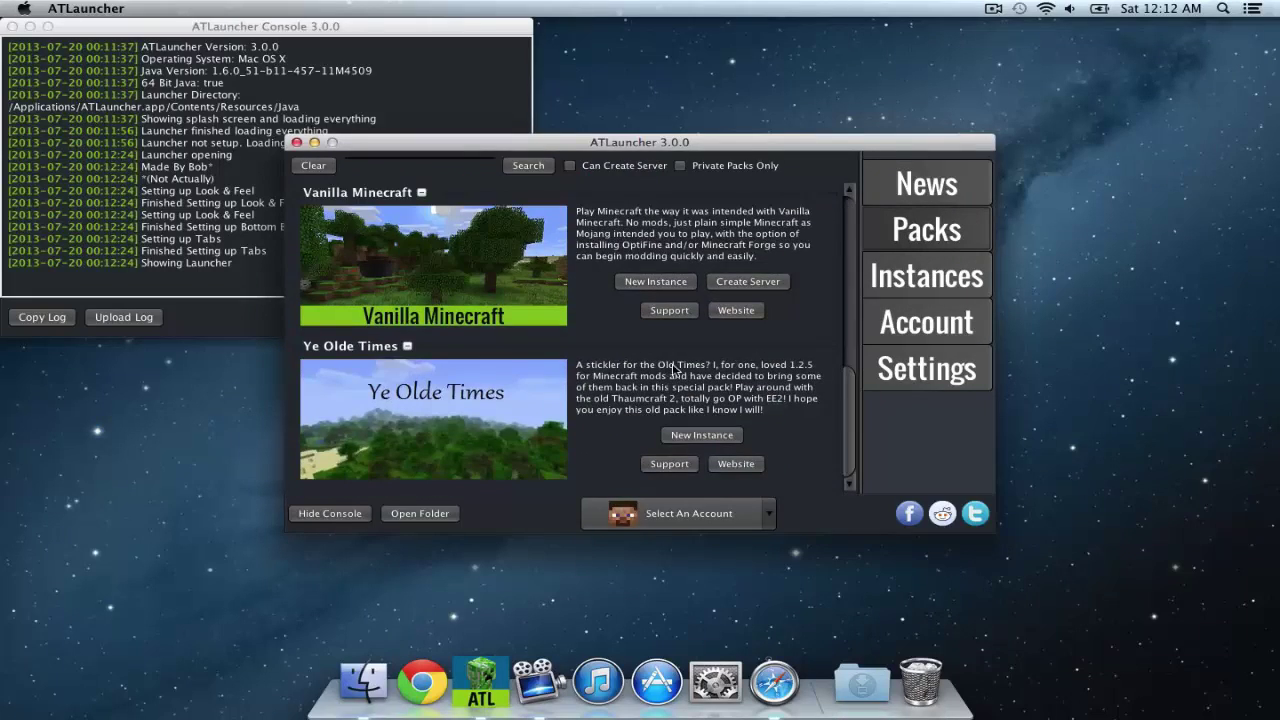
pyautogui.click(669, 289)
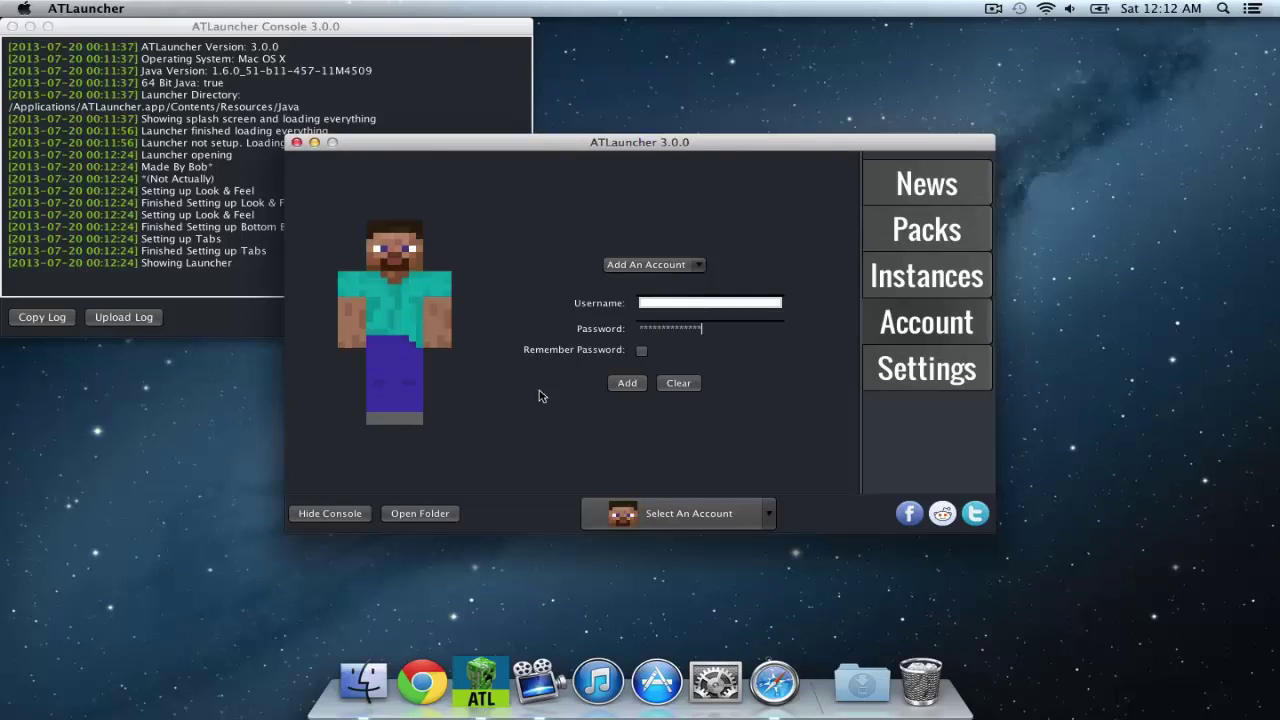
# Enable Remember Password, add the Minecraft account with the entered login details, and switch to that account.
pyautogui.click(641, 350)
pyautogui.click(627, 384)
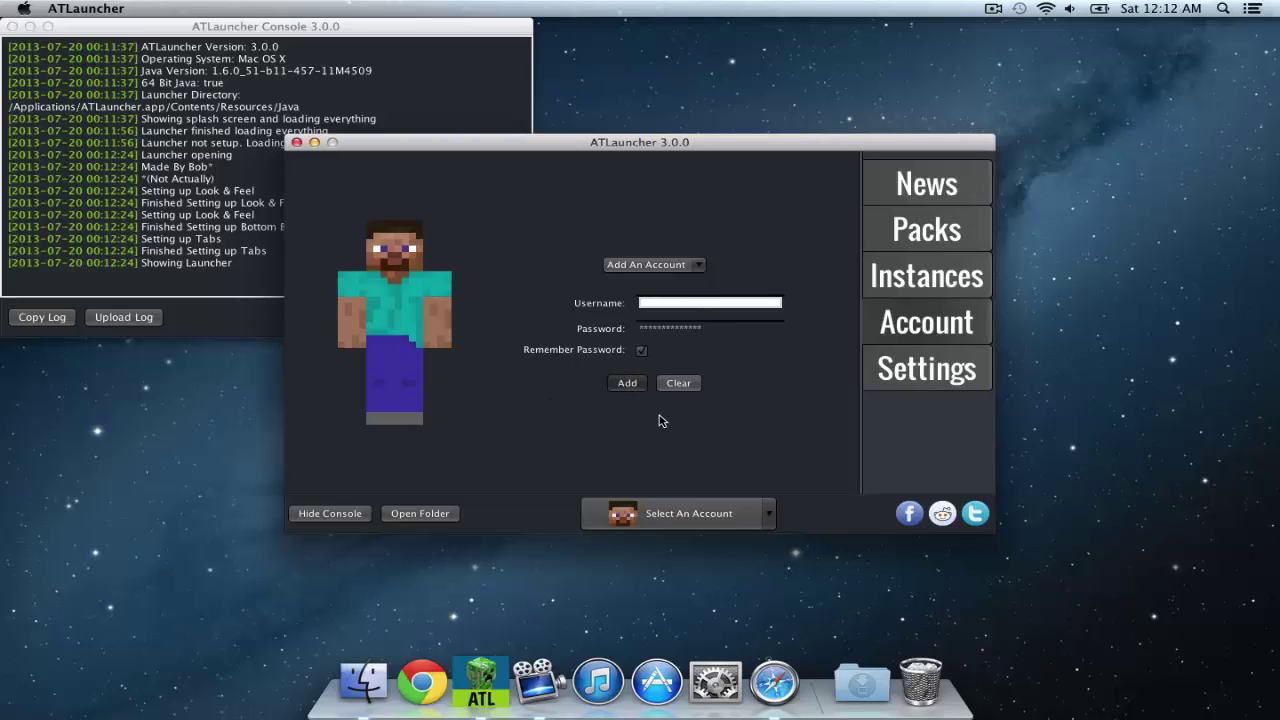
pyautogui.click(757, 370)
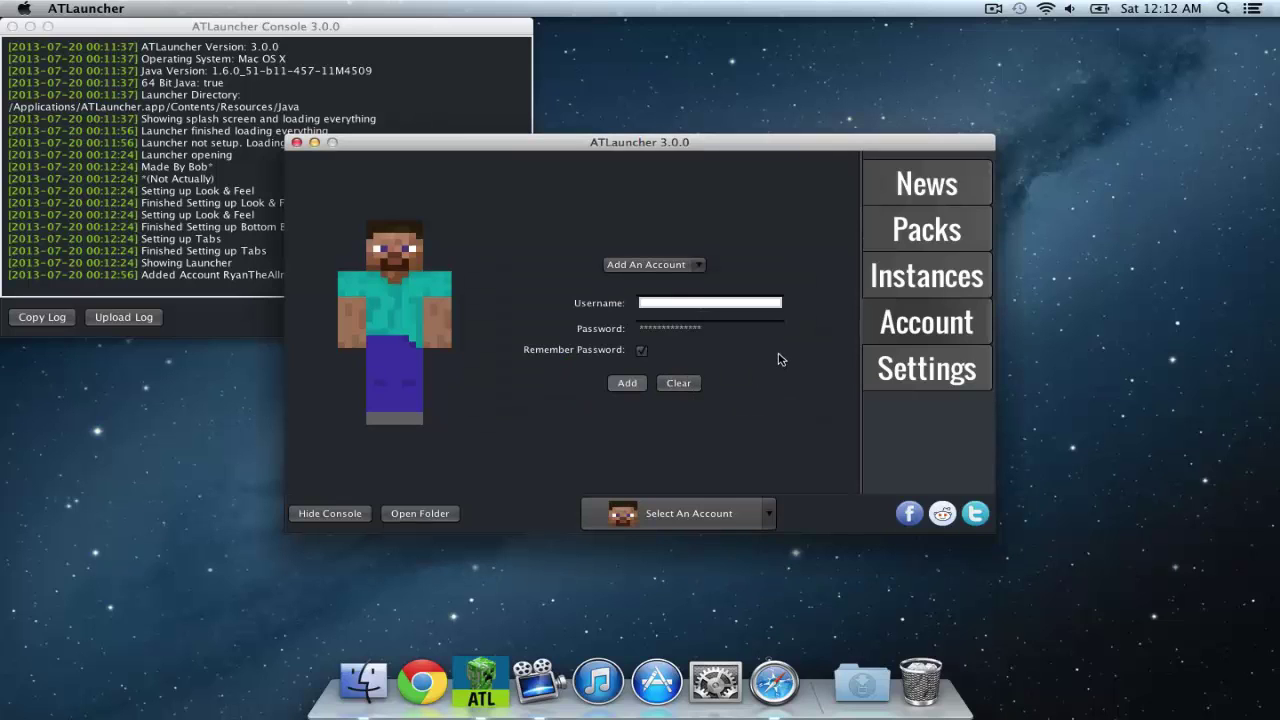
# Try to install a Vanilla Minecraft 1.6.2 instance with OptiFine from the pack list and close the result message.
pyautogui.click(920, 236)
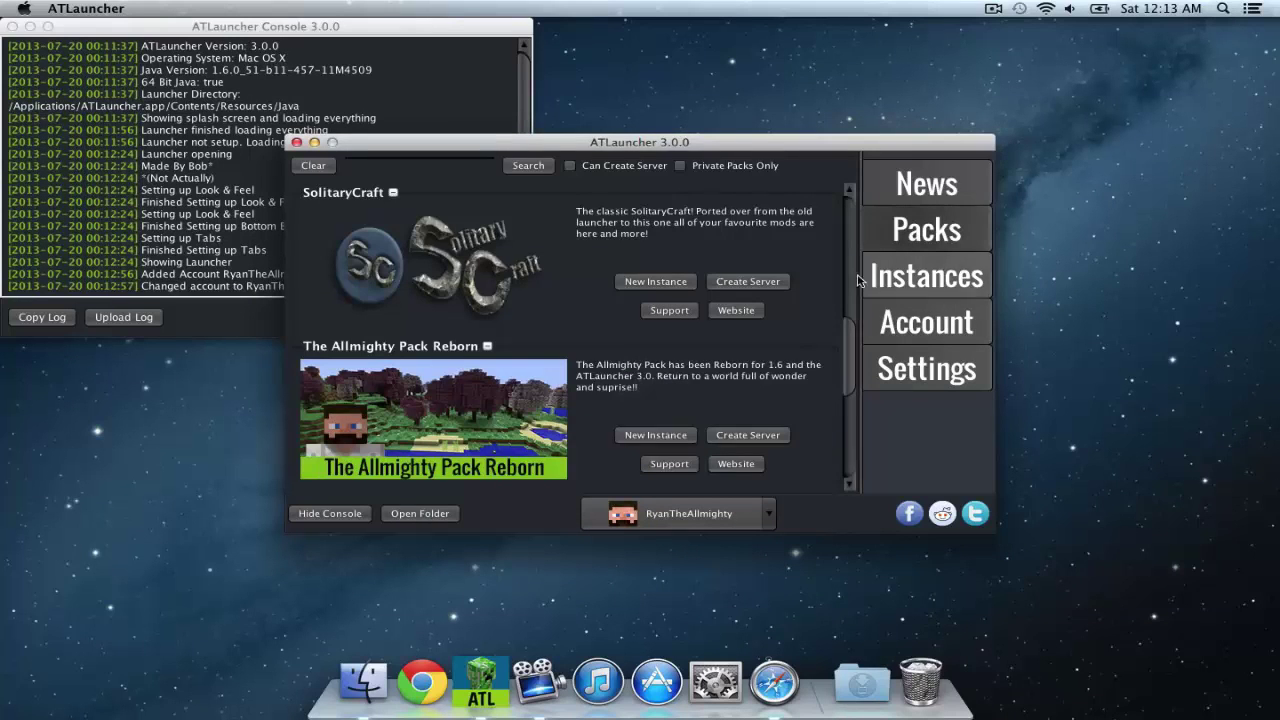
pyautogui.scroll(-5, 718, 423)
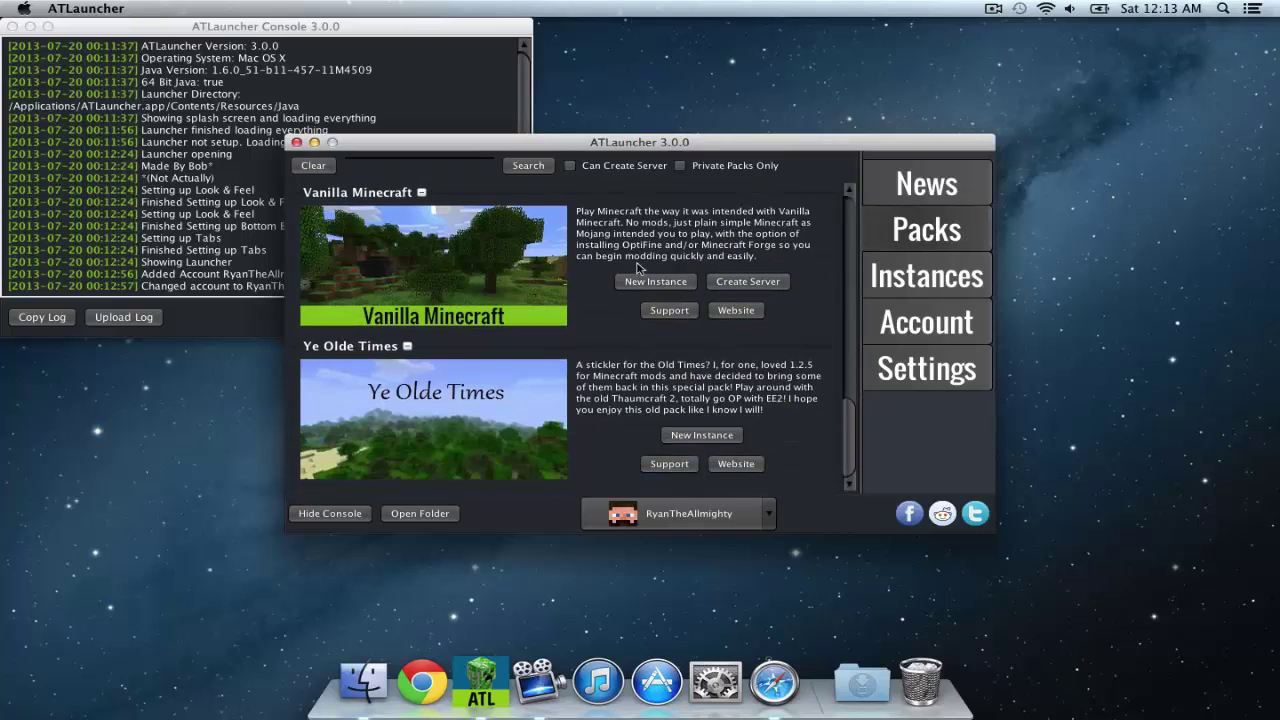
pyautogui.click(662, 283)
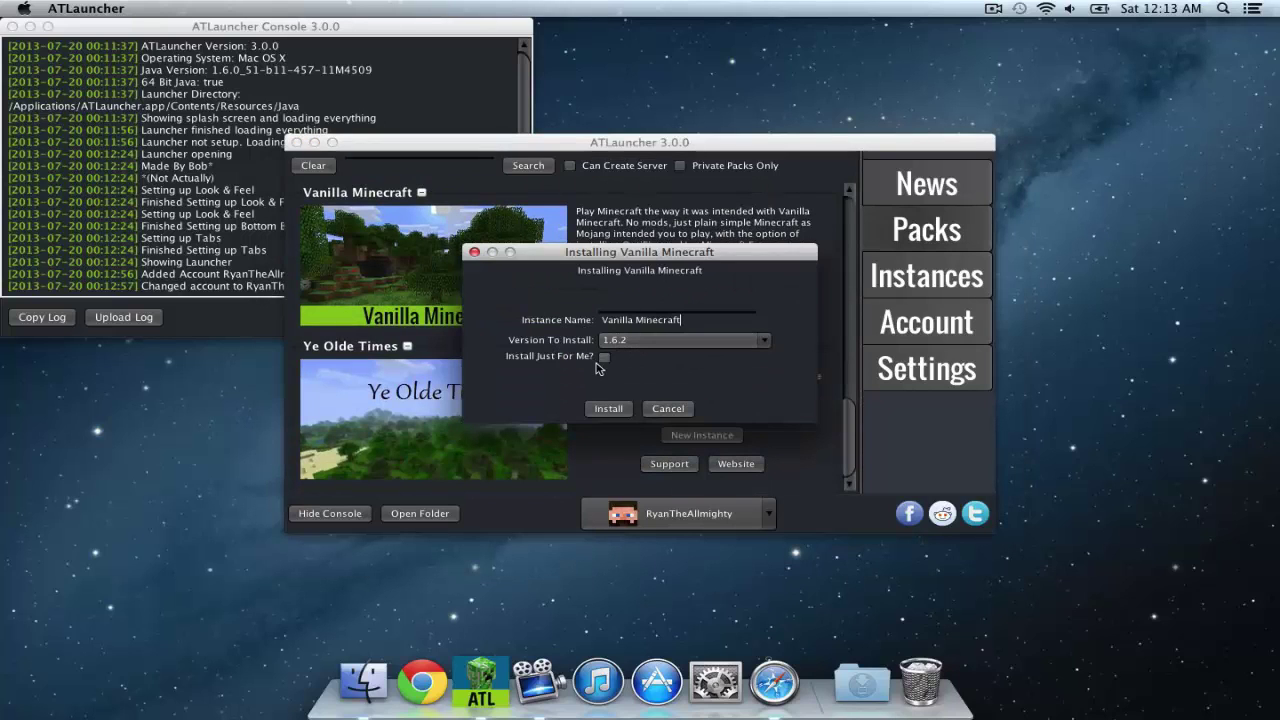
pyautogui.click(609, 408)
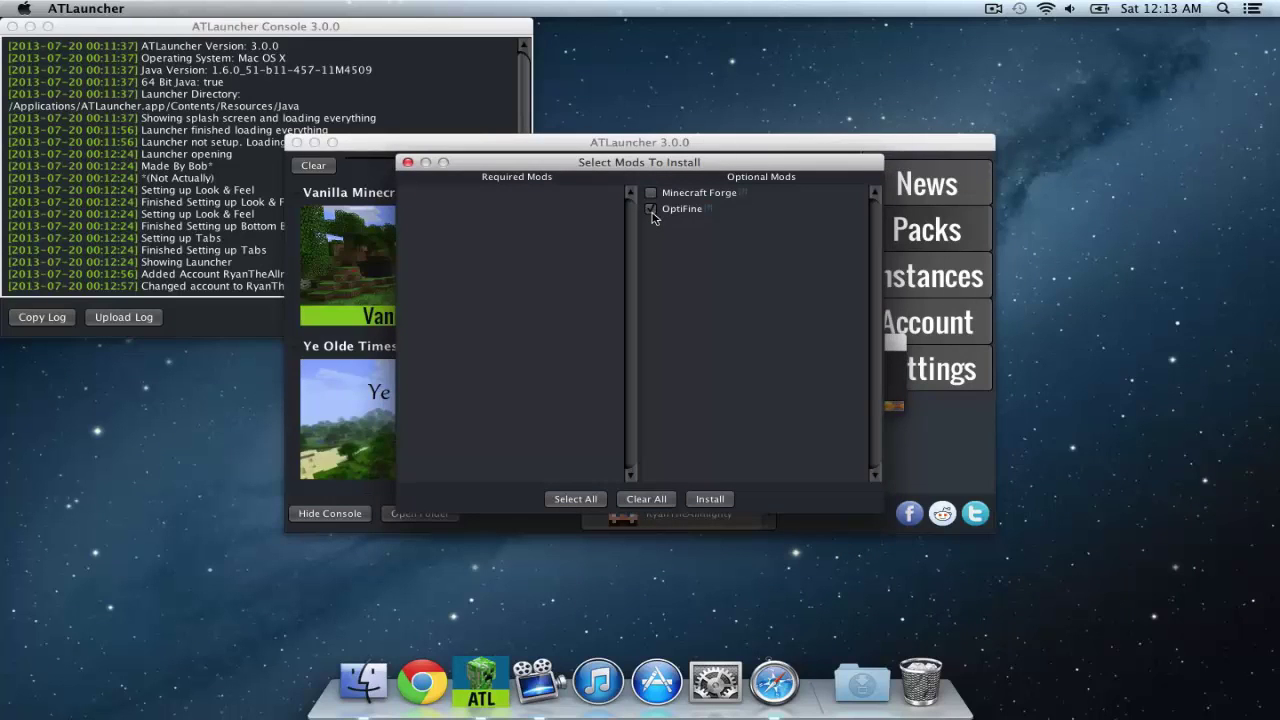
pyautogui.click(651, 210)
pyautogui.click(710, 498)
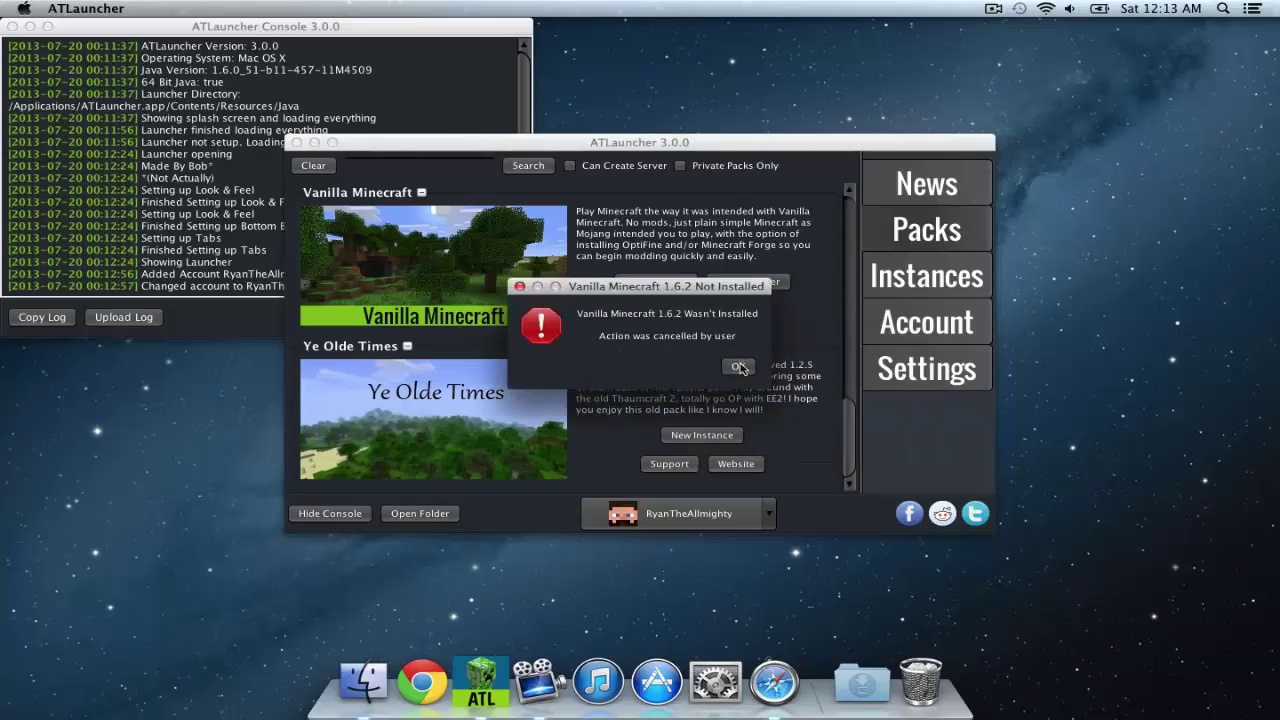
pyautogui.click(738, 367)
# Start installing a new Vanilla Minecraft instance with version 1.5.2 and the optional OptiFine mod.
pyautogui.click(684, 286)
pyautogui.click(660, 332)
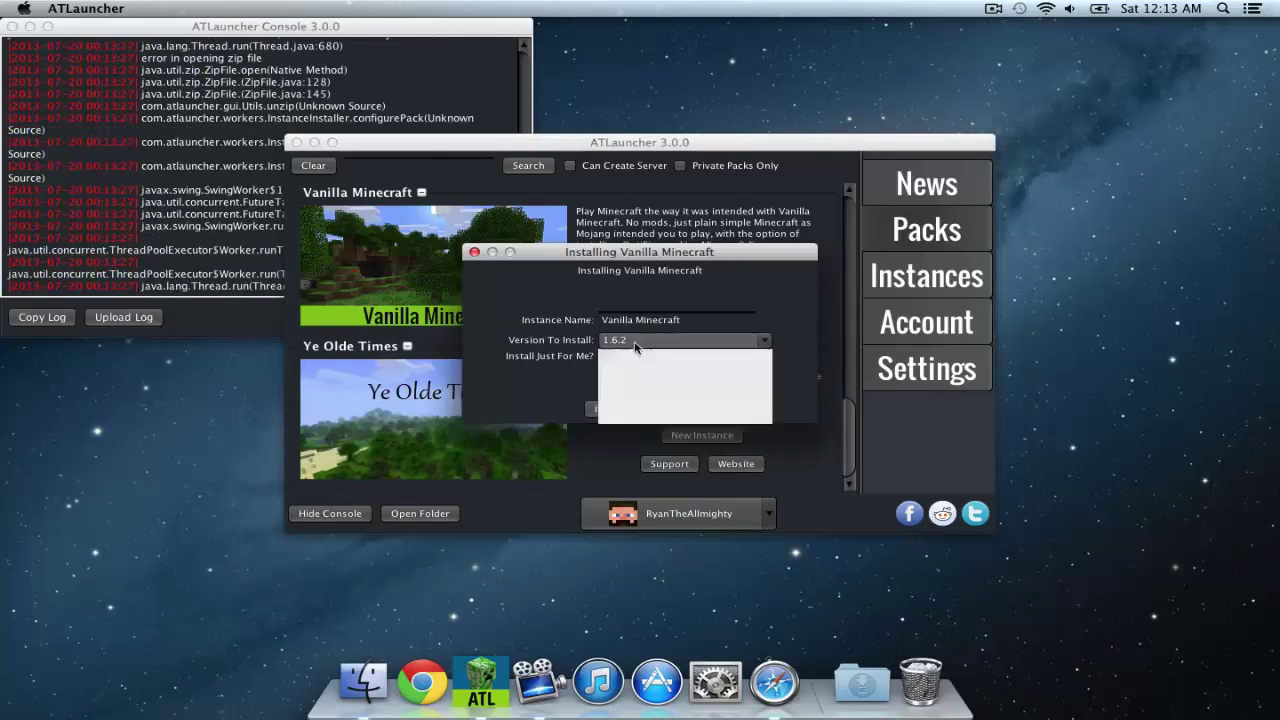
pyautogui.click(636, 372)
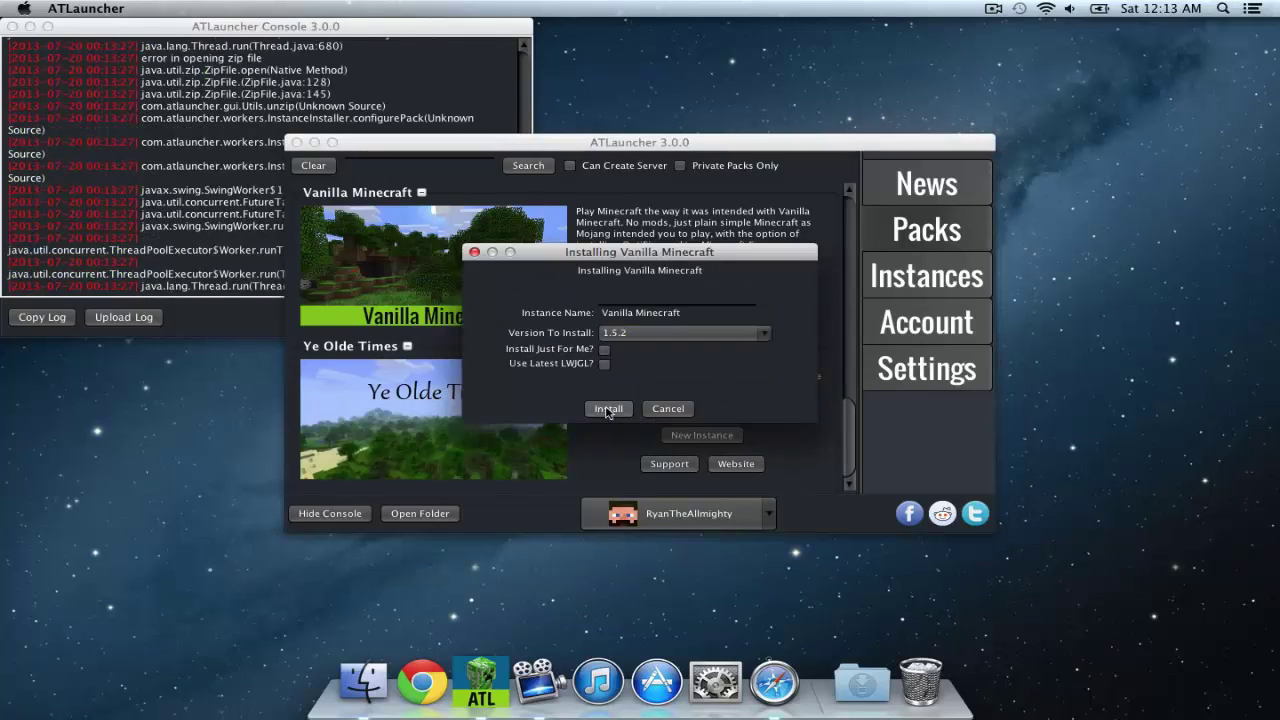
pyautogui.click(608, 409)
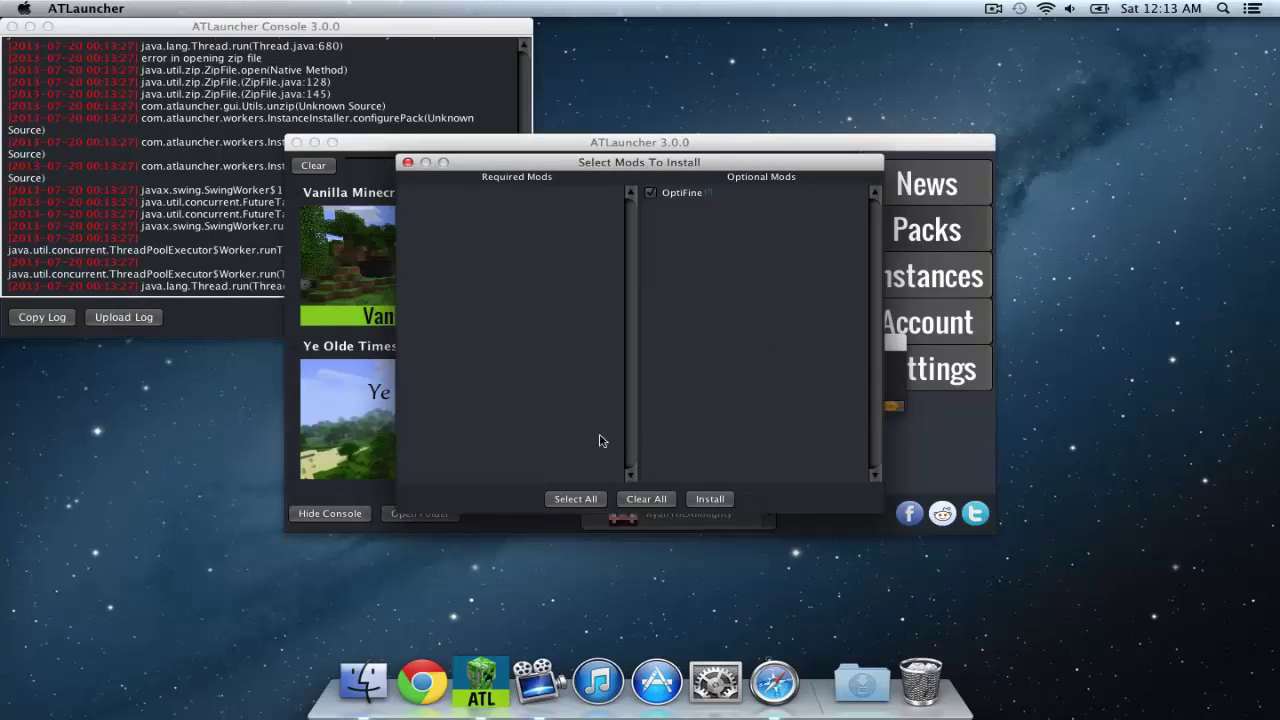
pyautogui.click(711, 499)
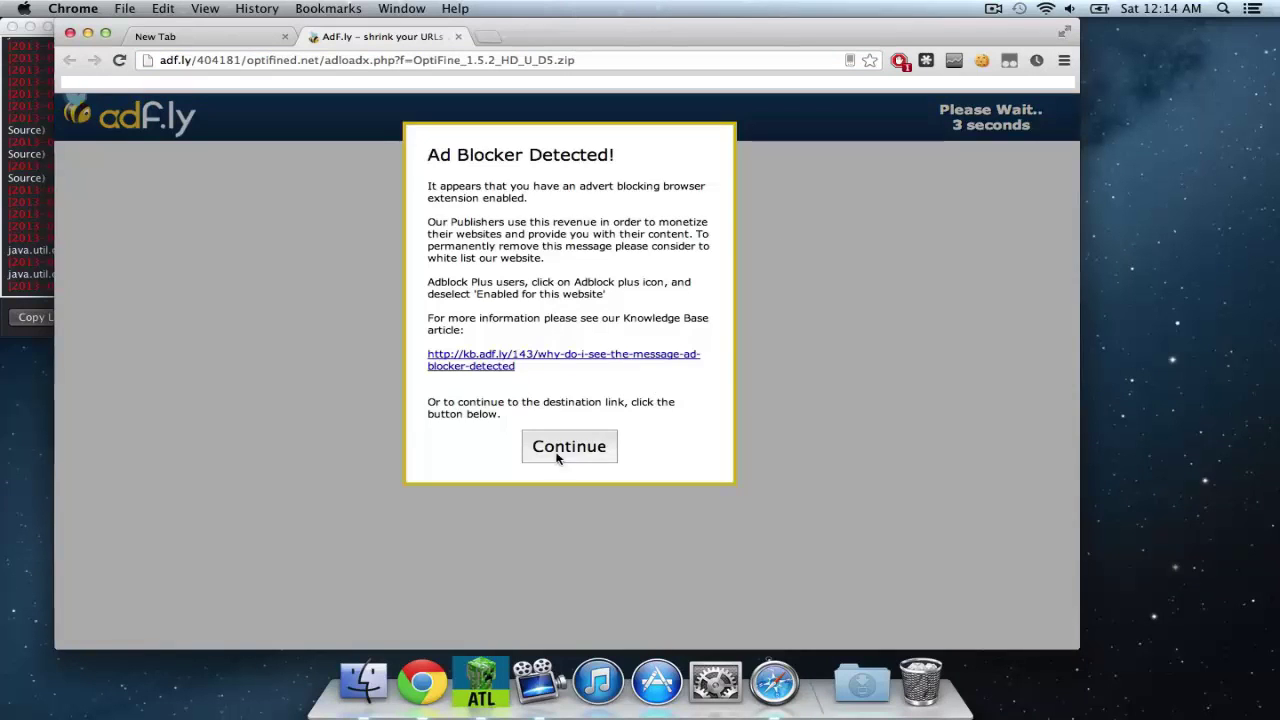
# Continue past the adf.ly advert and download OptiFine_1.5.2_HD_U_D5.zip into the Downloads folder.
pyautogui.click(566, 449)
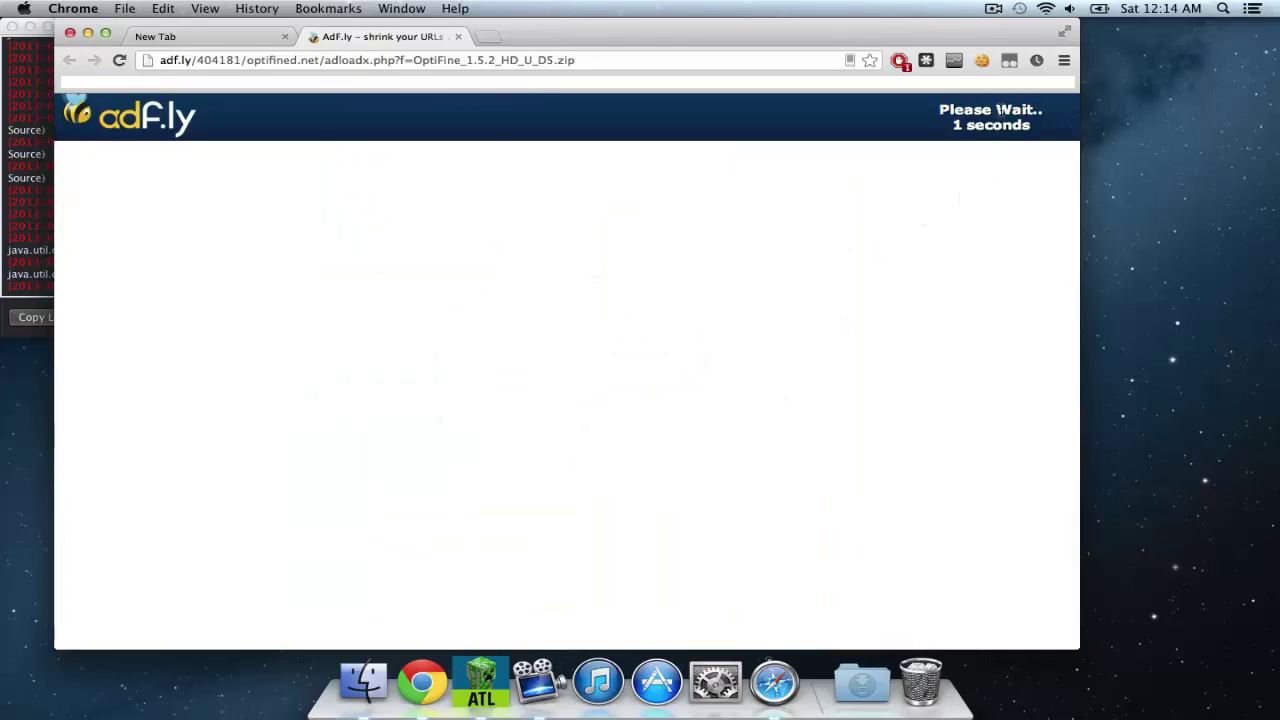
pyautogui.click(968, 116)
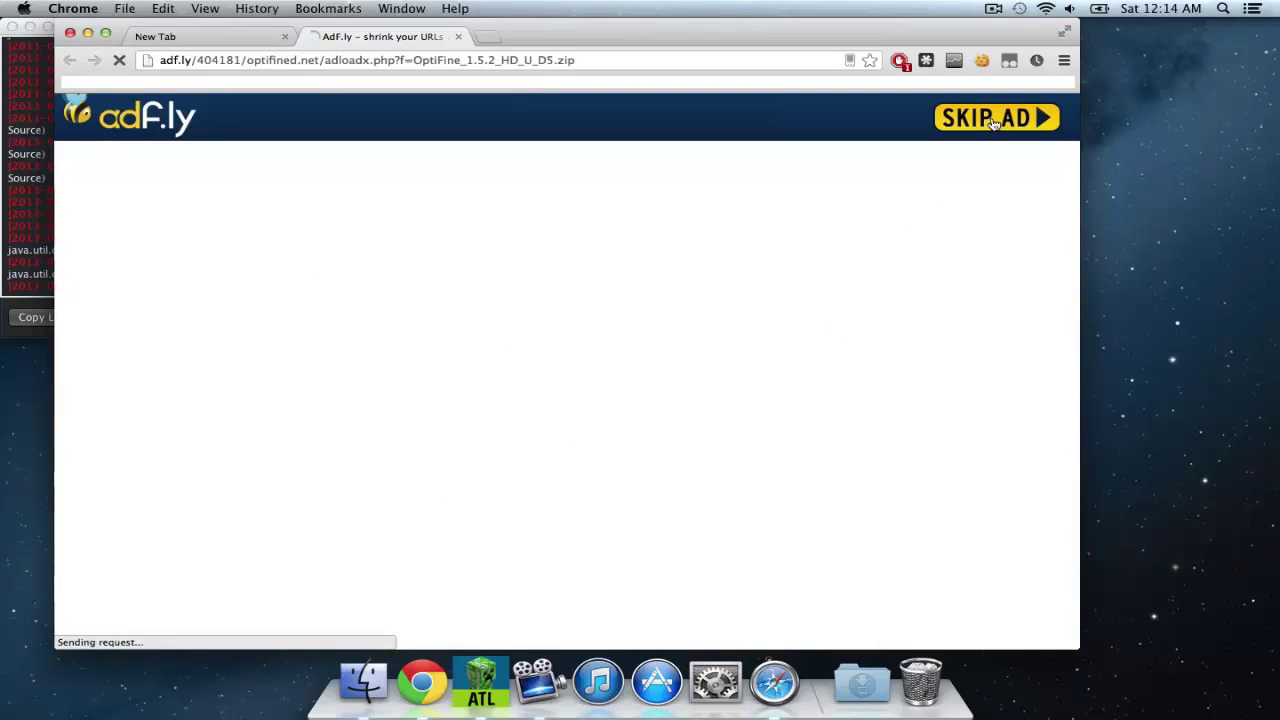
pyautogui.click(508, 211)
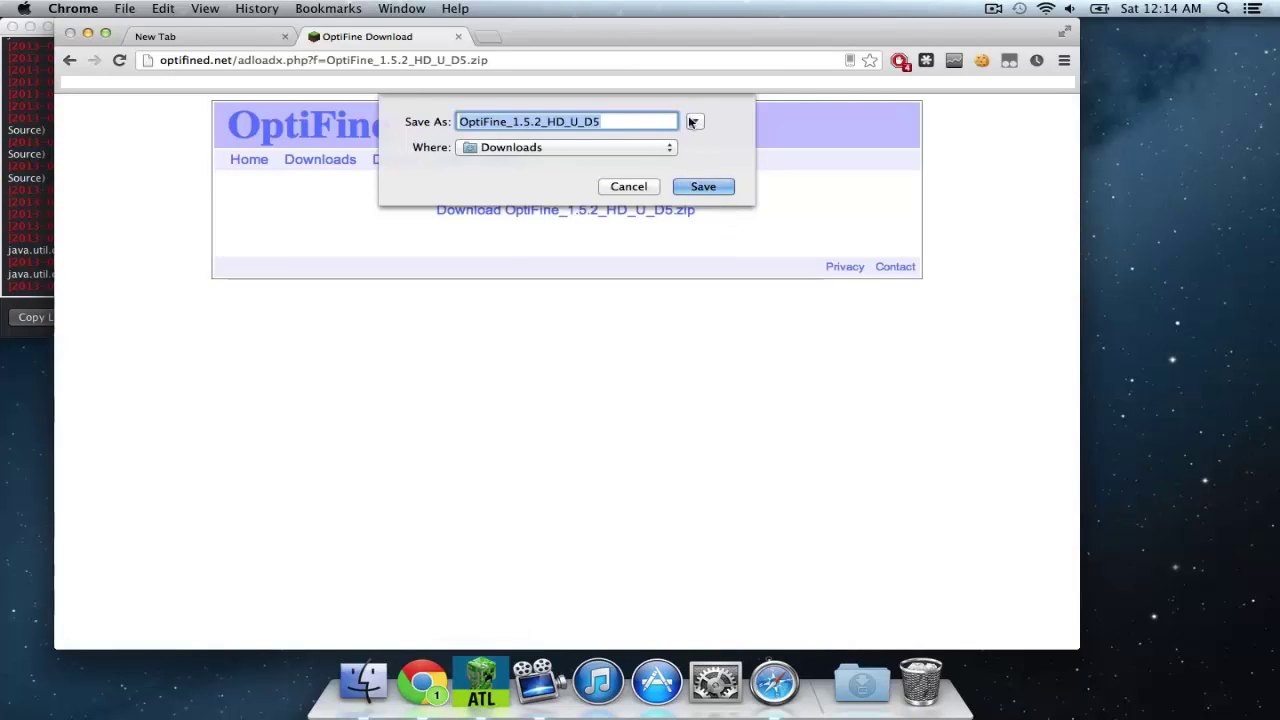
pyautogui.click(620, 148)
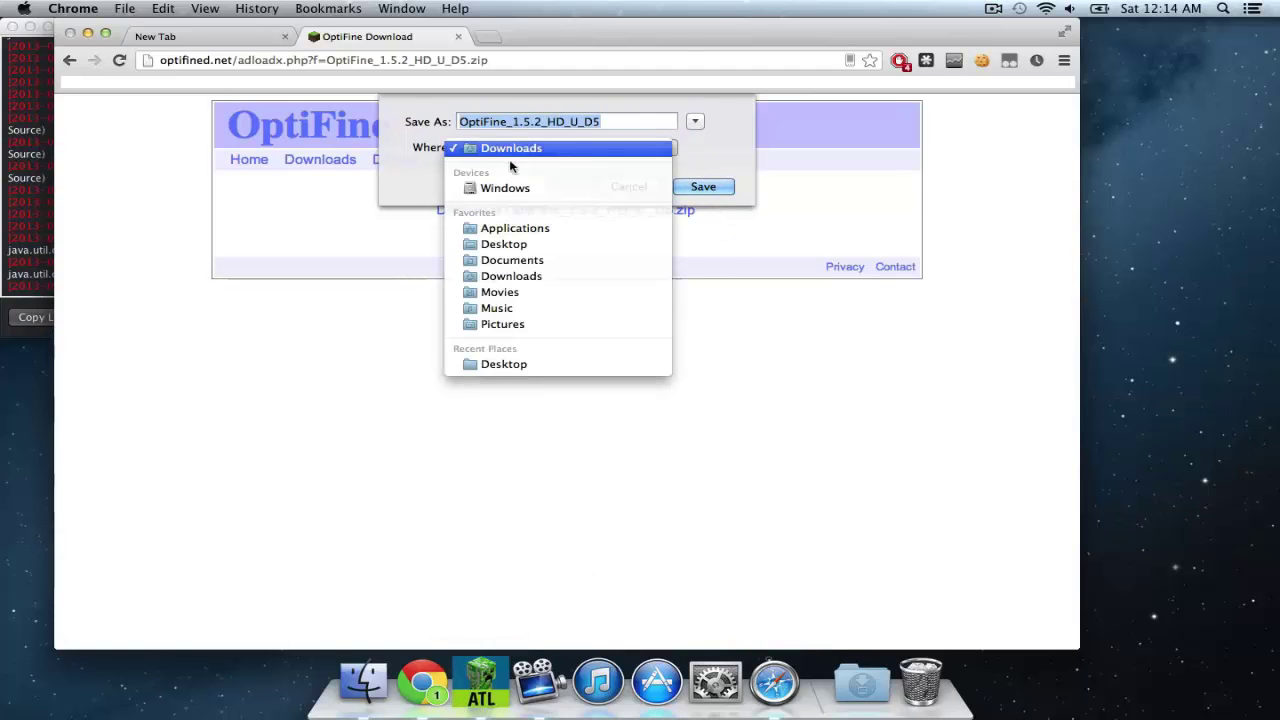
pyautogui.click(511, 276)
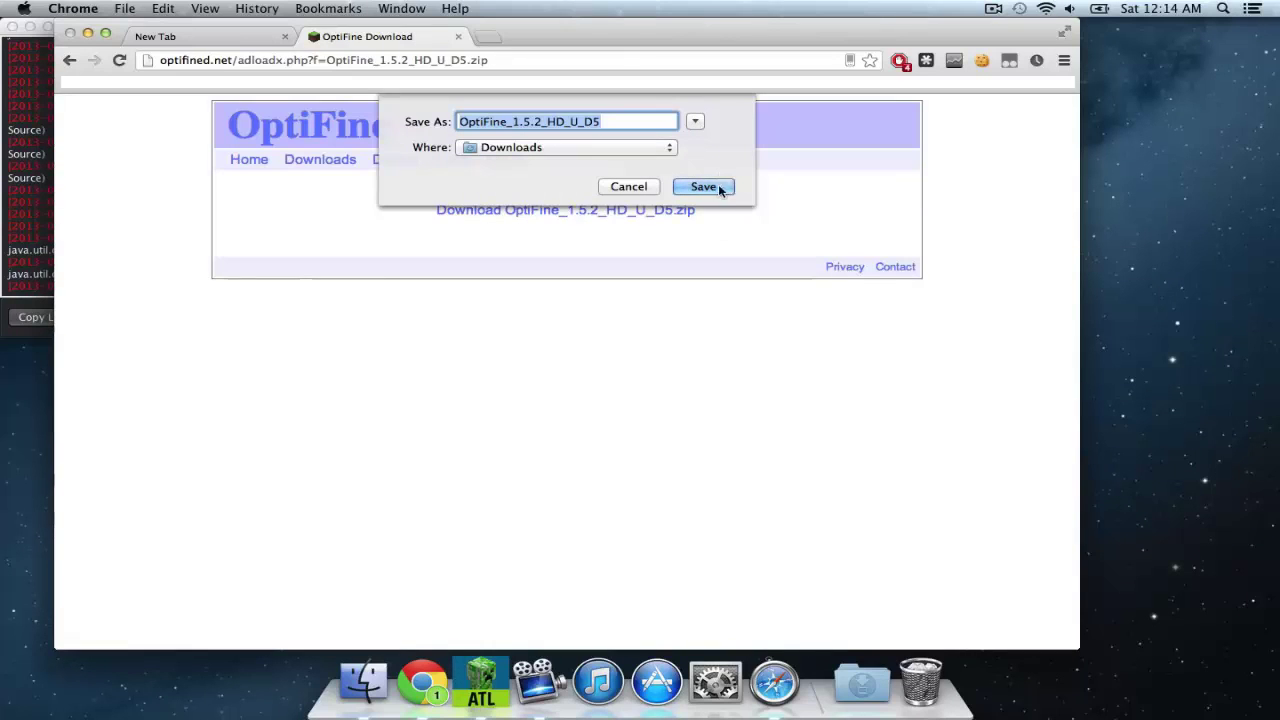
pyautogui.click(694, 122)
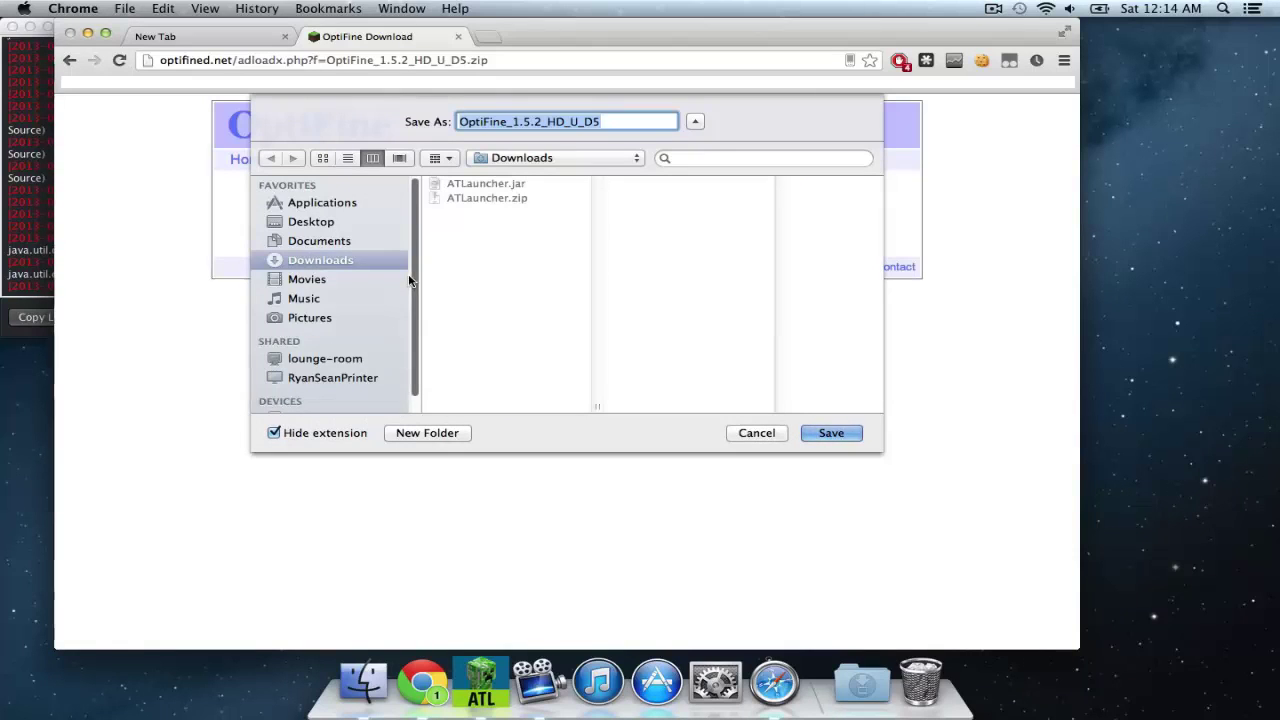
pyautogui.moveTo(418, 278); pyautogui.dragTo(497, 206)
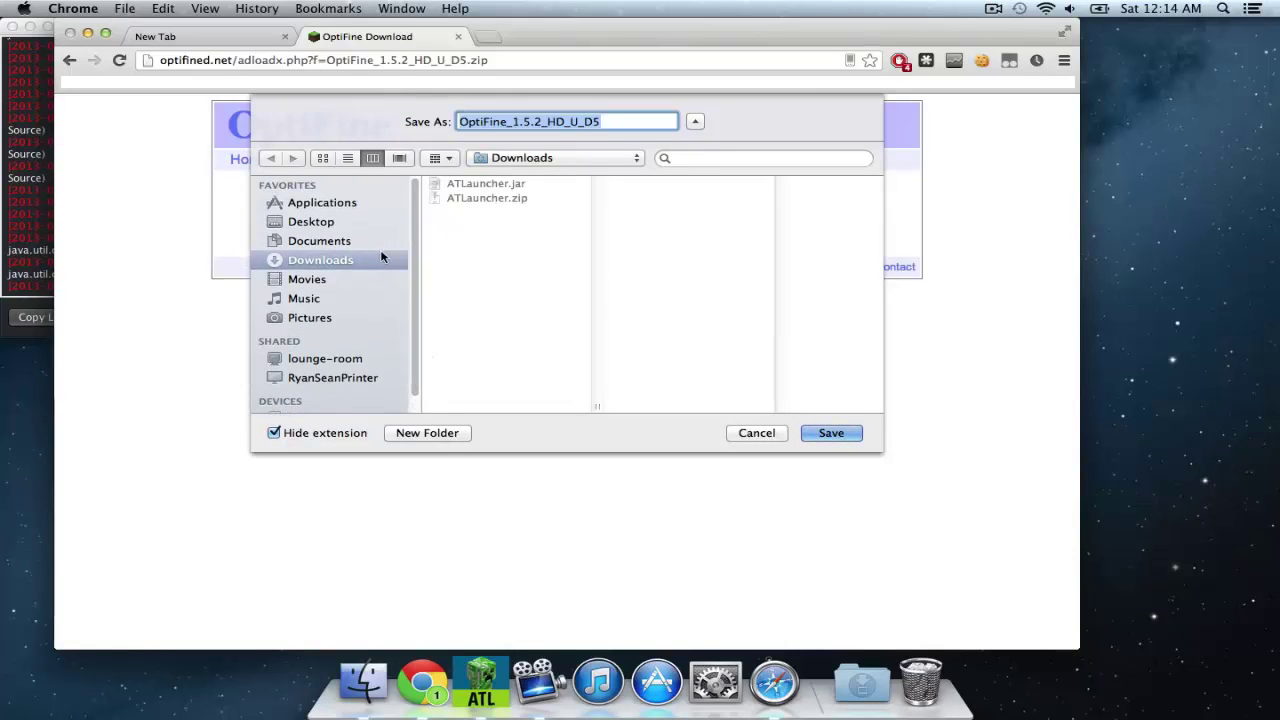
pyautogui.click(838, 434)
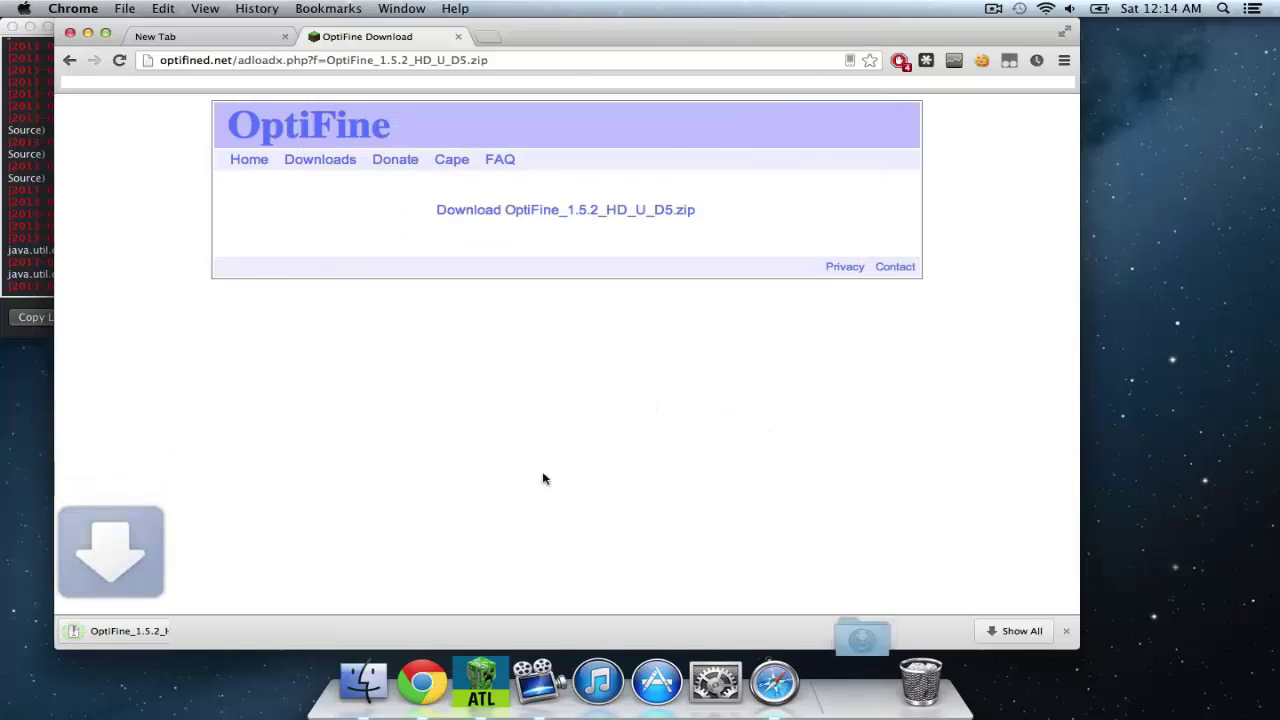
# Close the browser, confirm in ATLauncher that the OptiFine file is downloaded, and close the launcher once the installation finishes.
pyautogui.click(70, 34)
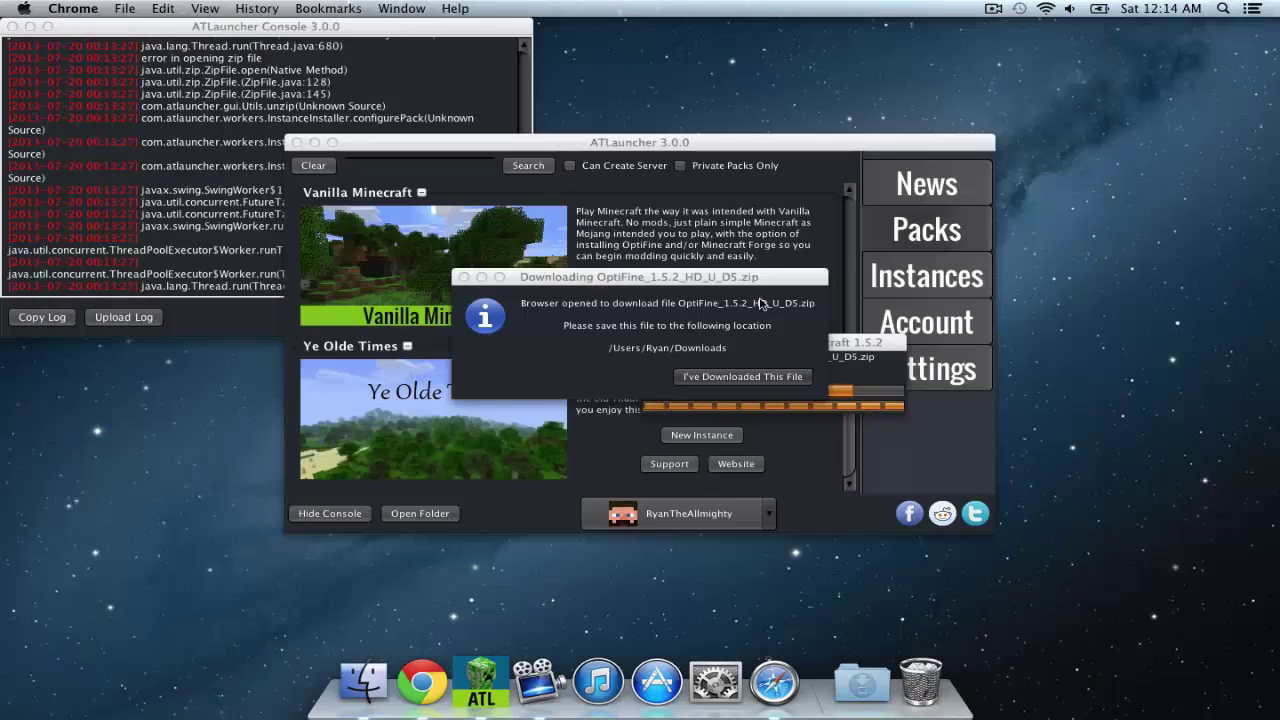
pyautogui.click(750, 385)
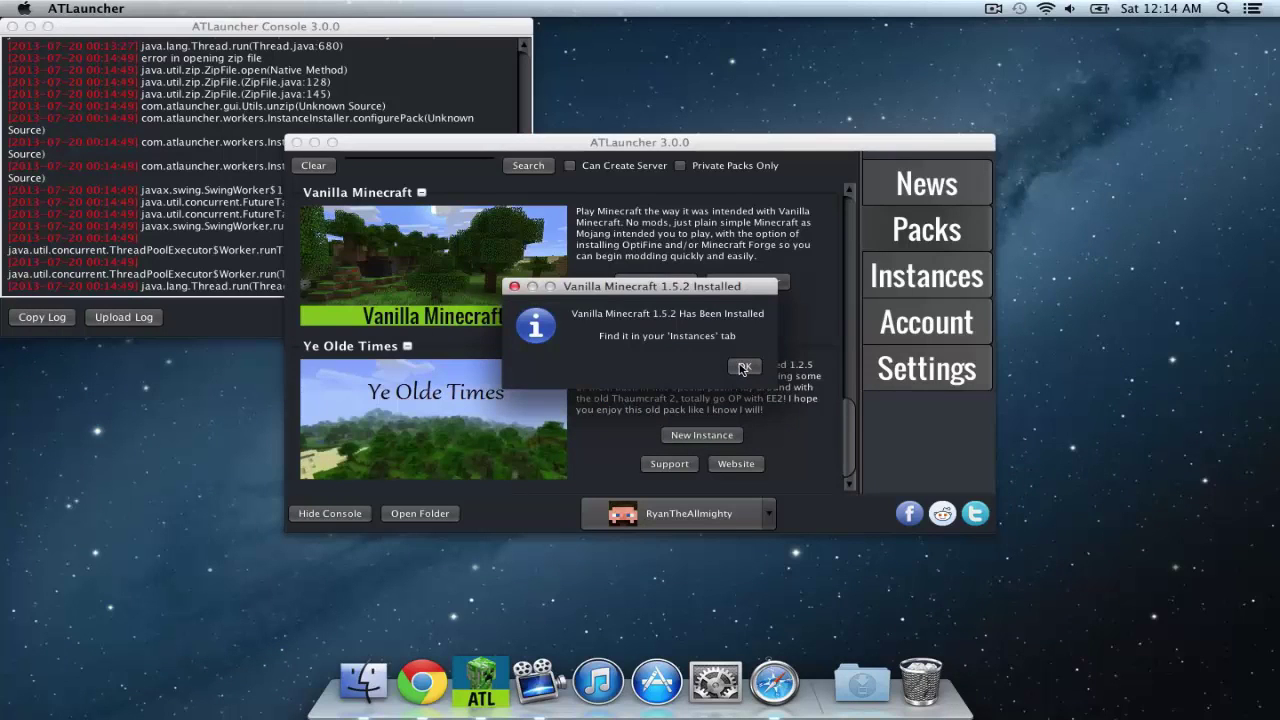
pyautogui.click(744, 367)
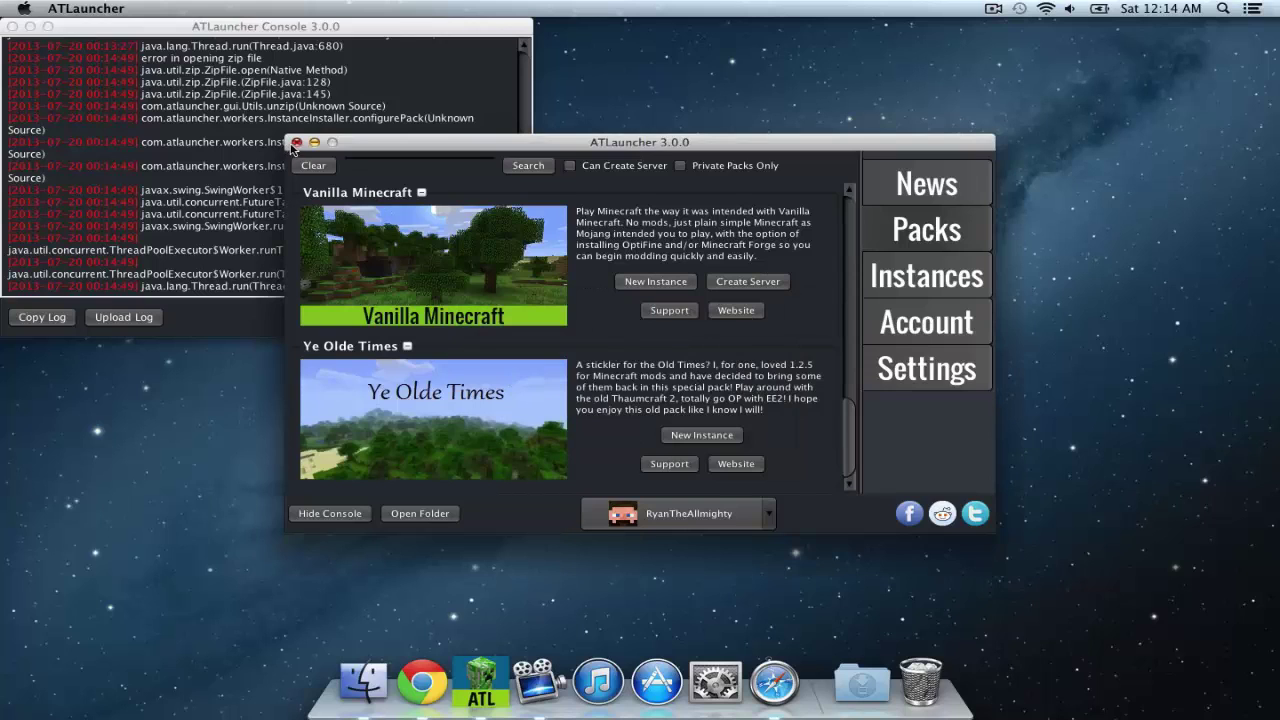
pyautogui.click(295, 143)
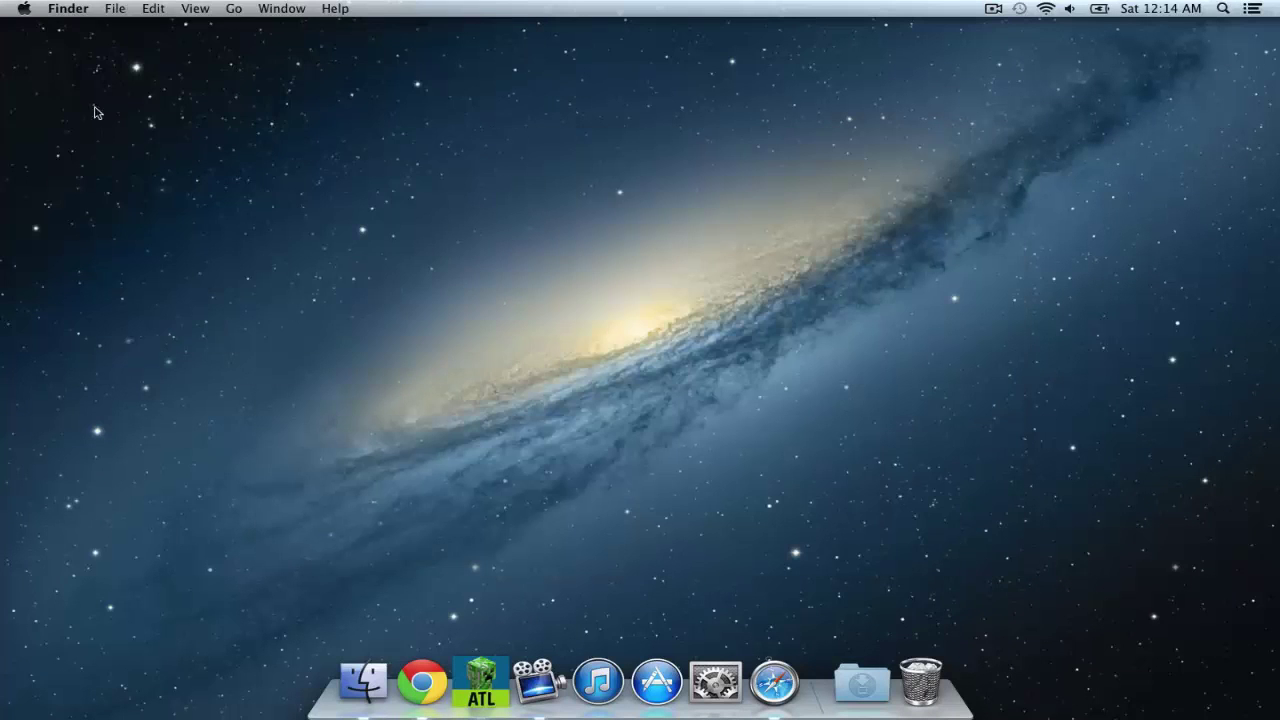
# Create a new folder on the Mac desktop and name it ATLauncher.
pyautogui.rightClick(997, 211)
pyautogui.click(902, 215)
pyautogui.click(860, 688)
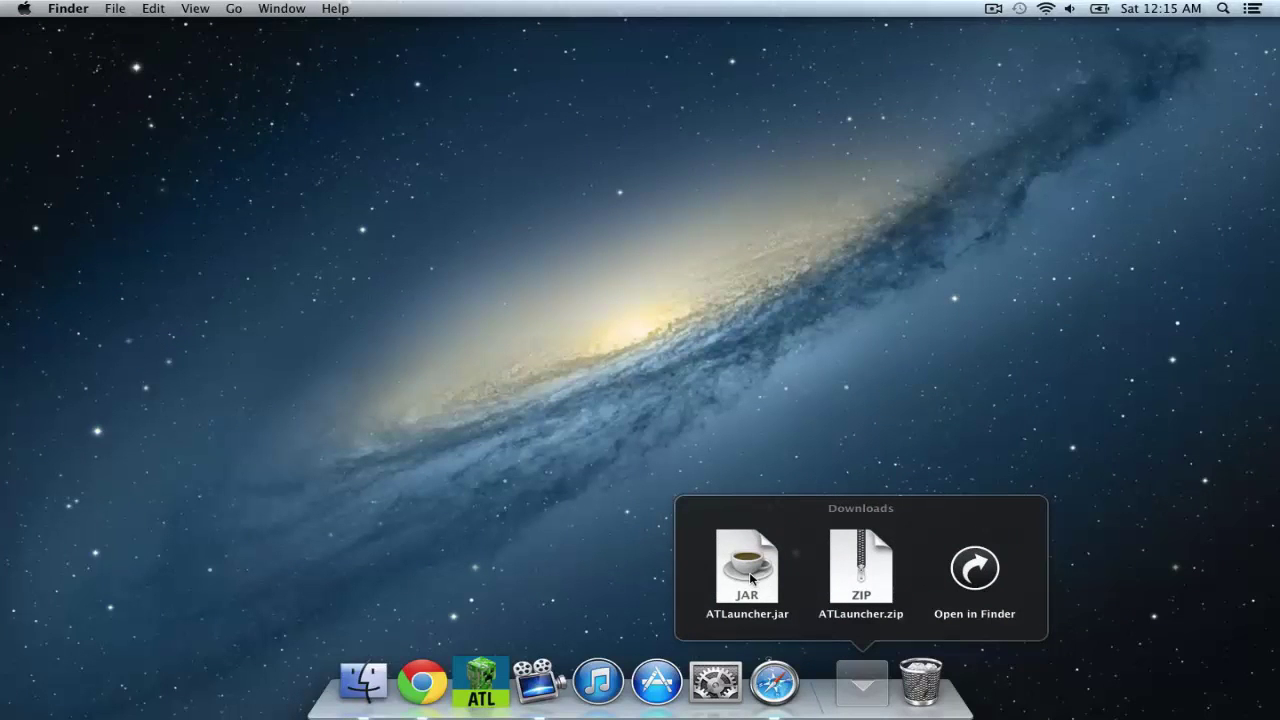
pyautogui.rightClick(1015, 150)
pyautogui.click(1074, 160)
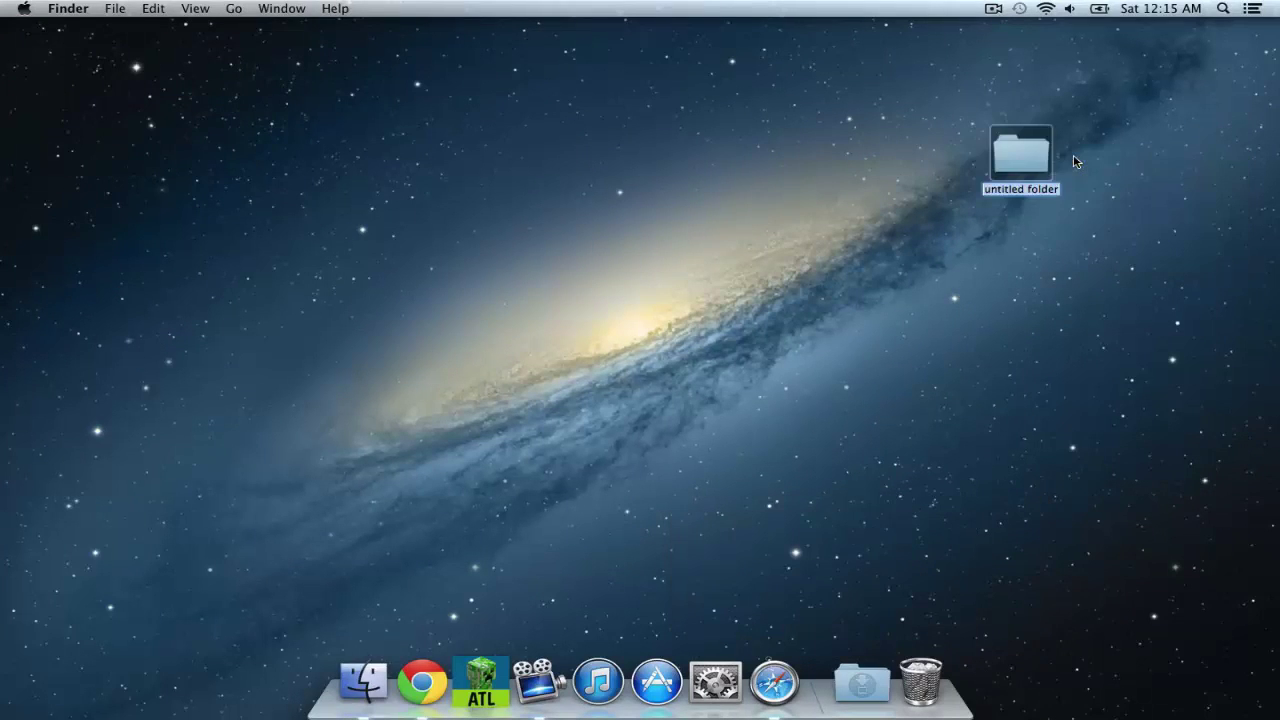
pyautogui.write('ATlauncher')
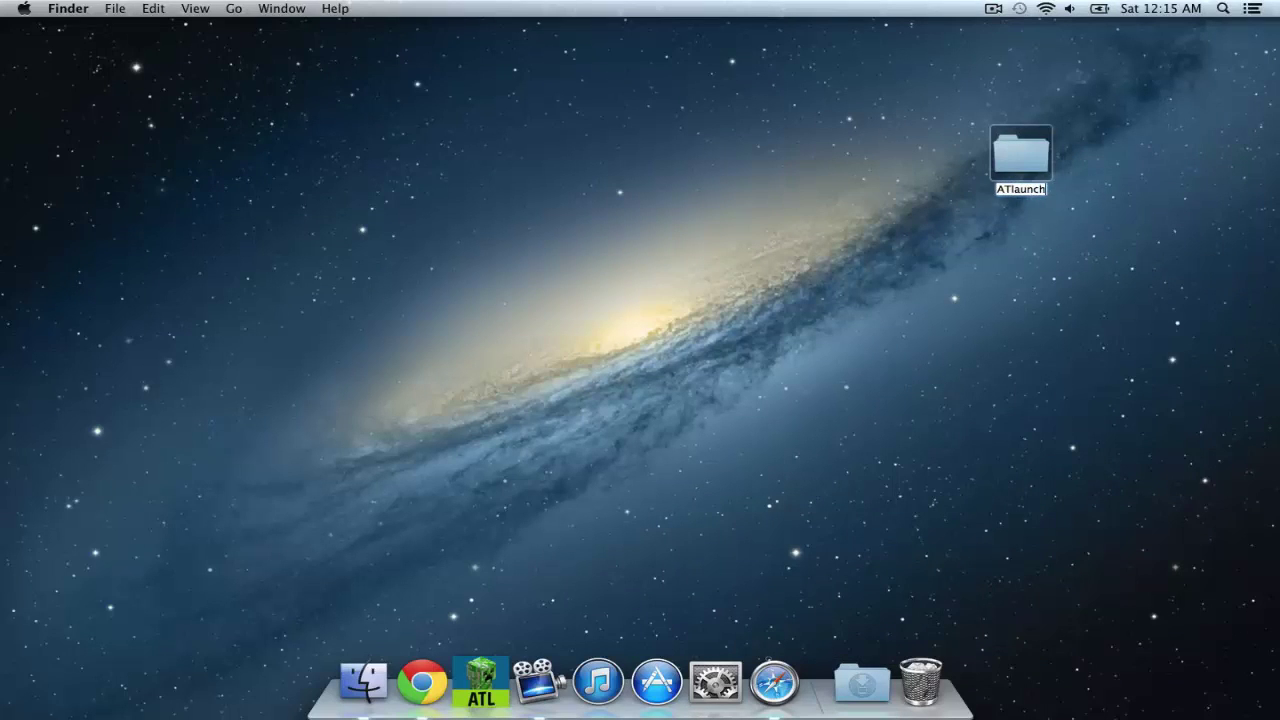
pyautogui.press('BackSpace')
pyautogui.press('BackSpace')
pyautogui.press('BackSpace')
pyautogui.press('BackSpace')
pyautogui.press('BackSpace')
pyautogui.press('BackSpace')
pyautogui.press('BackSpace')
pyautogui.press('BackSpace')
pyautogui.write('Launcher')
pyautogui.press('Return')
# Open the new ATLauncher folder and move ATLauncher.jar and ATLauncher.zip into it from Downloads.
pyautogui.doubleClick(1020, 155)
pyautogui.click(853, 663)
pyautogui.moveTo(734, 465); pyautogui.dragTo(610, 405)
pyautogui.click(862, 682)
pyautogui.moveTo(794, 531); pyautogui.dragTo(777, 400)
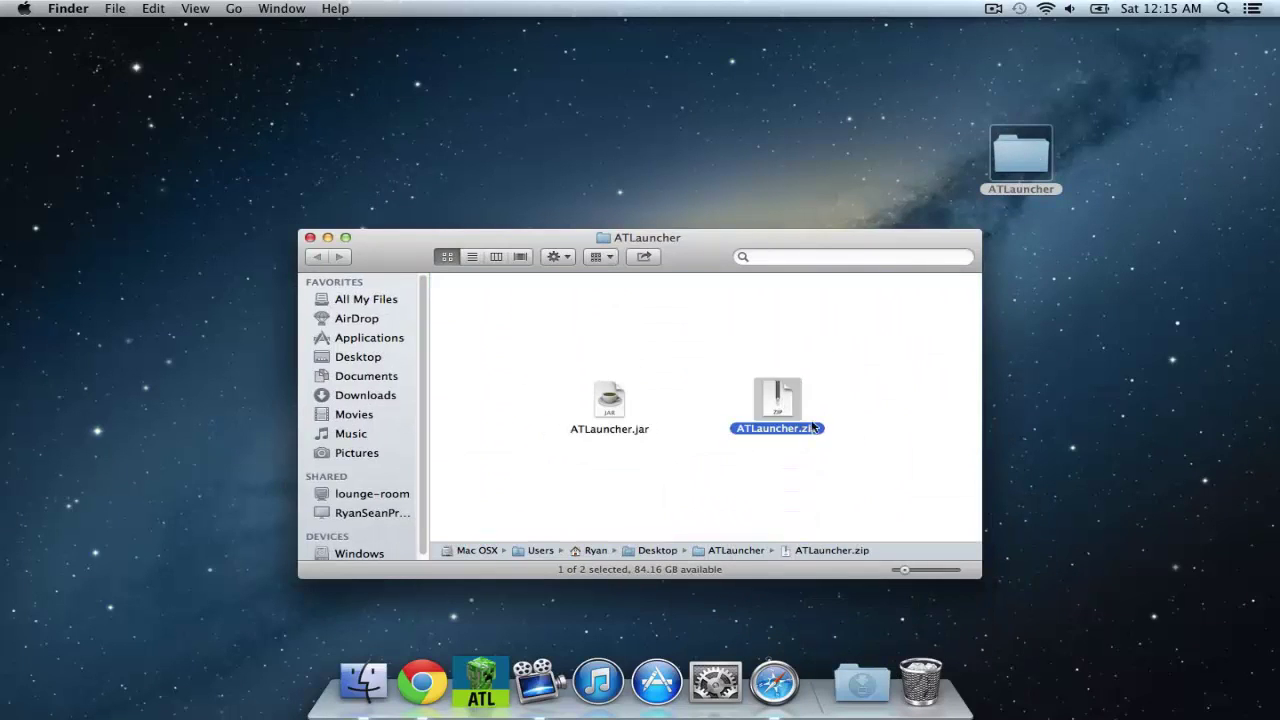
# Try to launch ATLauncher.jar from the folder, answering the location warning with "Whoops. I'll Change That Now".
pyautogui.click(656, 427)
pyautogui.click(623, 411)
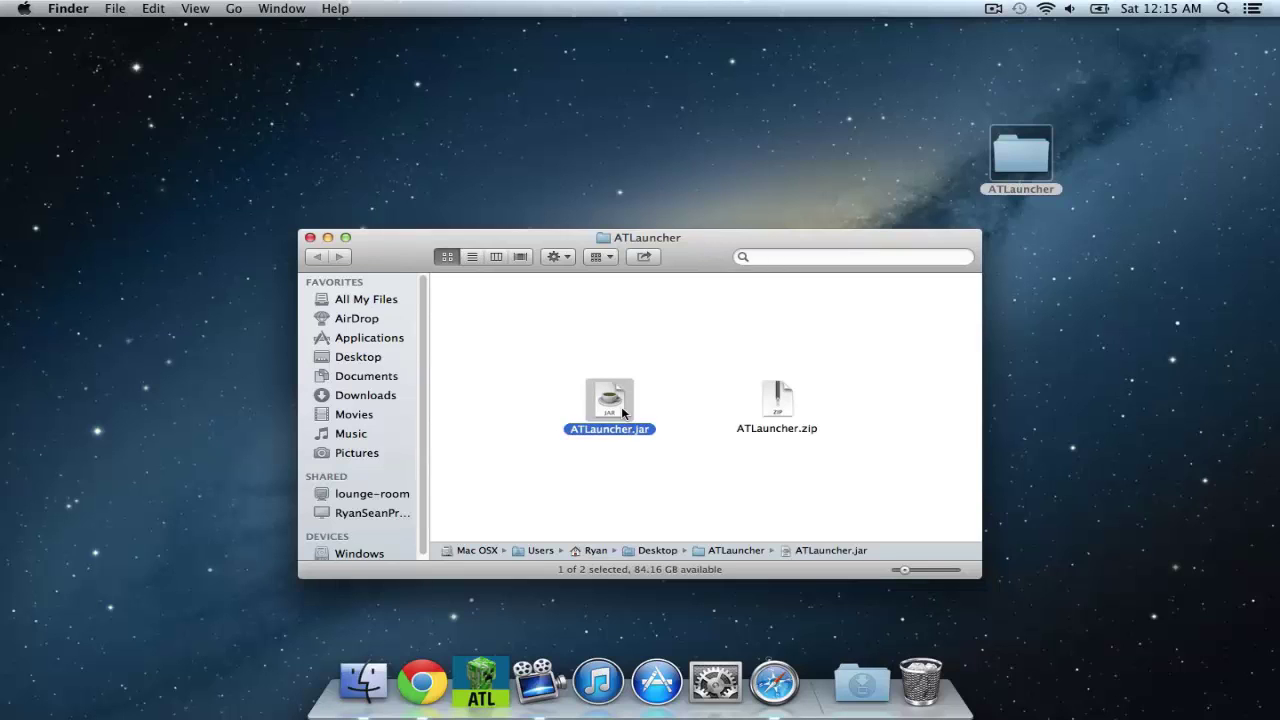
pyautogui.doubleClick(622, 411)
pyautogui.click(787, 278)
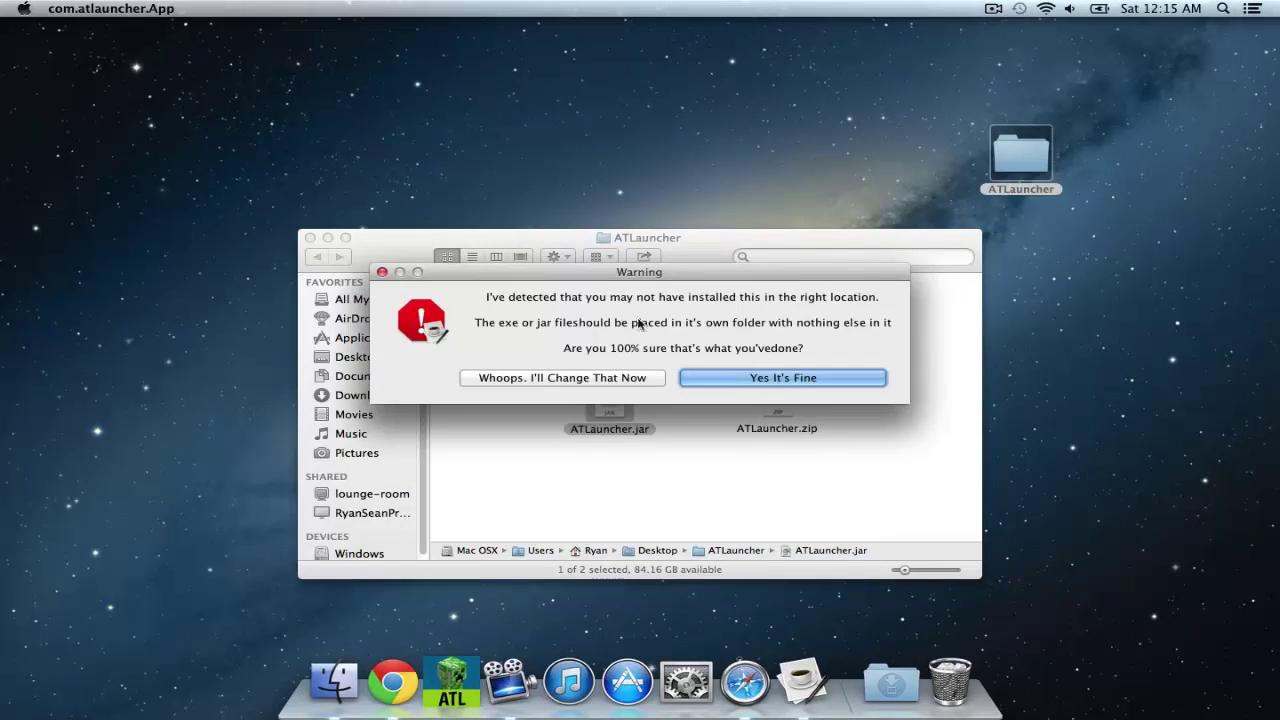
pyautogui.click(540, 379)
# Move ATLauncher.zip to the trash and launch ATLauncher.jar, confirming its location with "Yes It's Fine".
pyautogui.moveTo(775, 395); pyautogui.dragTo(915, 690)
pyautogui.moveTo(610, 400); pyautogui.dragTo(503, 313)
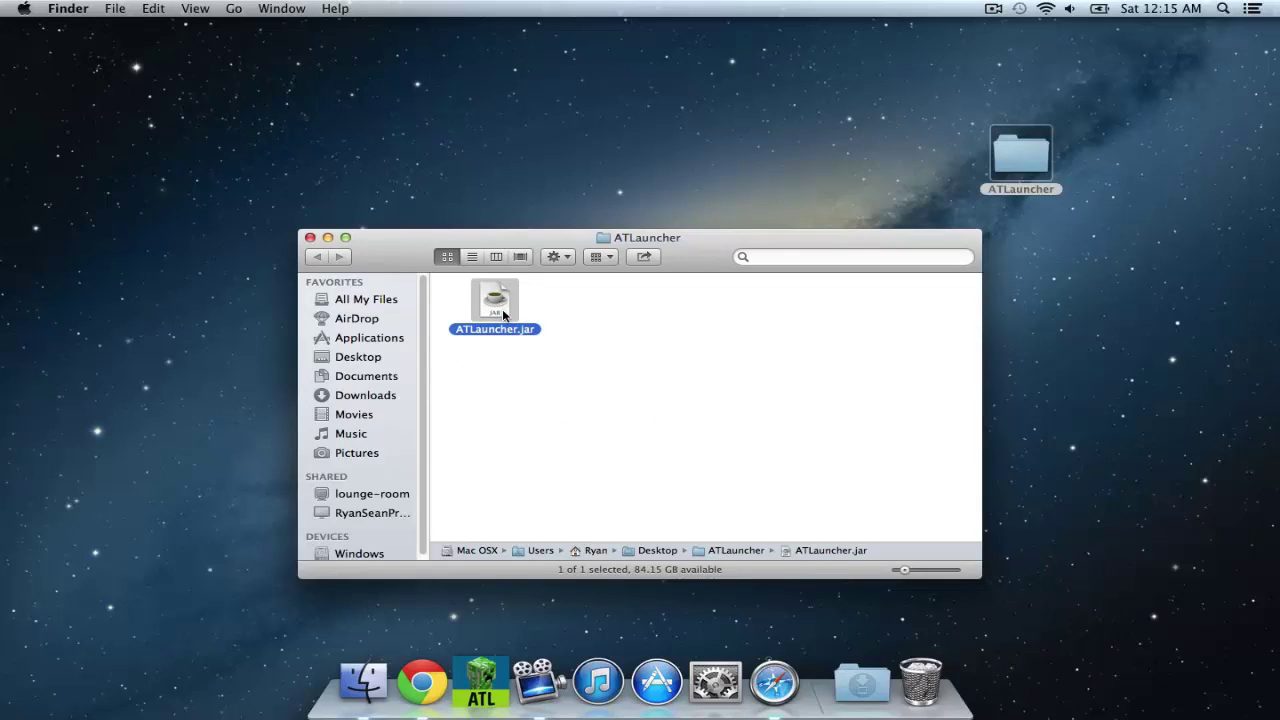
pyautogui.doubleClick(503, 314)
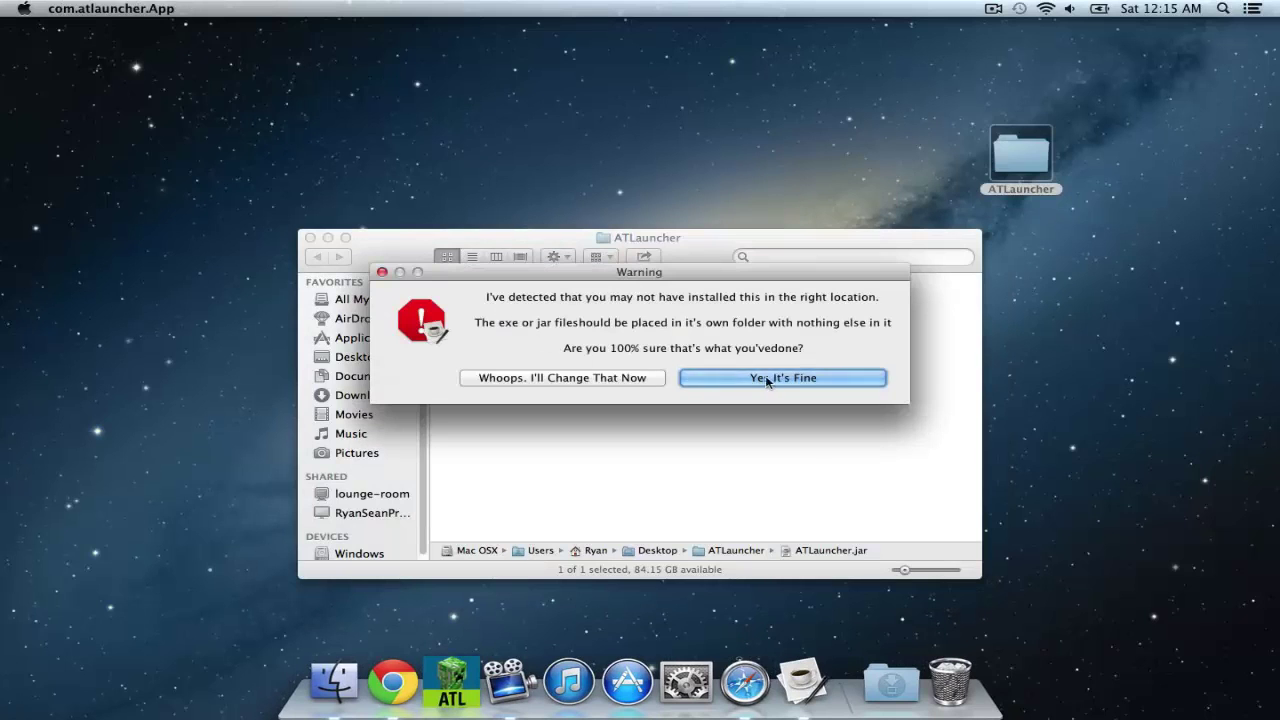
pyautogui.moveTo(671, 276); pyautogui.dragTo(685, 90)
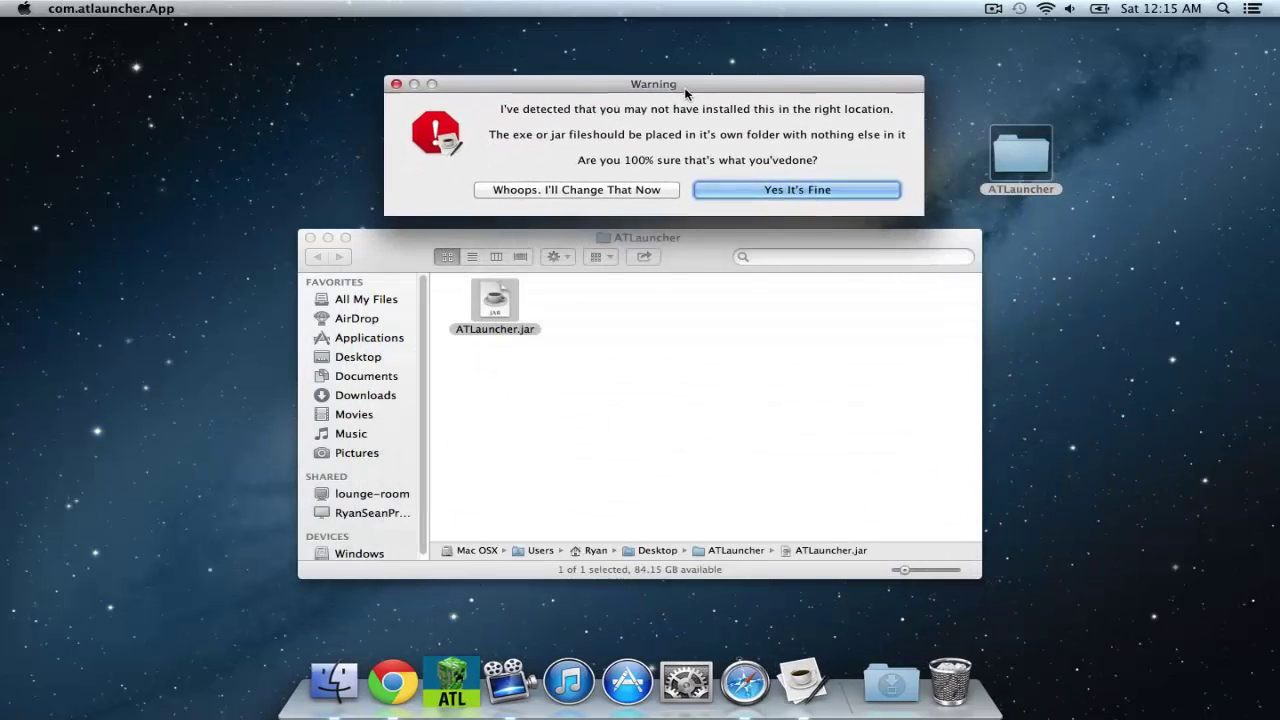
pyautogui.click(782, 190)
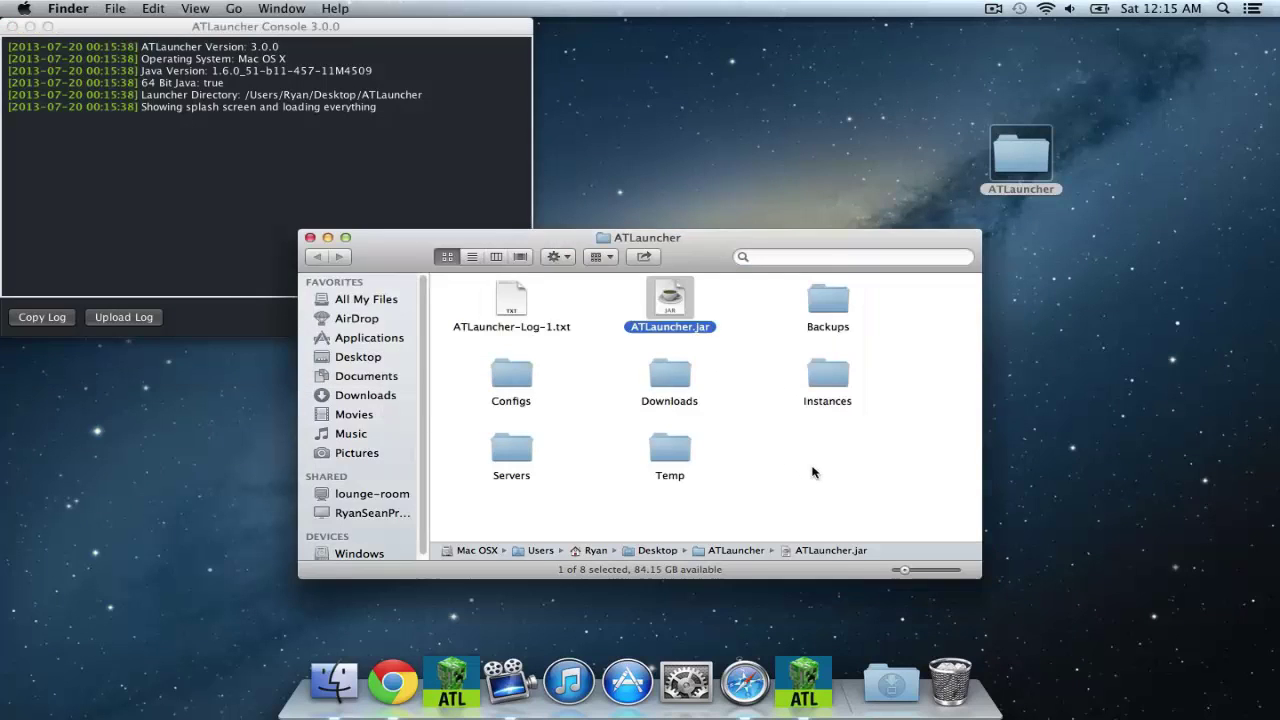
# Look inside the Downloads subfolder of the ATLauncher folder, return to the parent folder, and move its window aside.
pyautogui.doubleClick(668, 380)
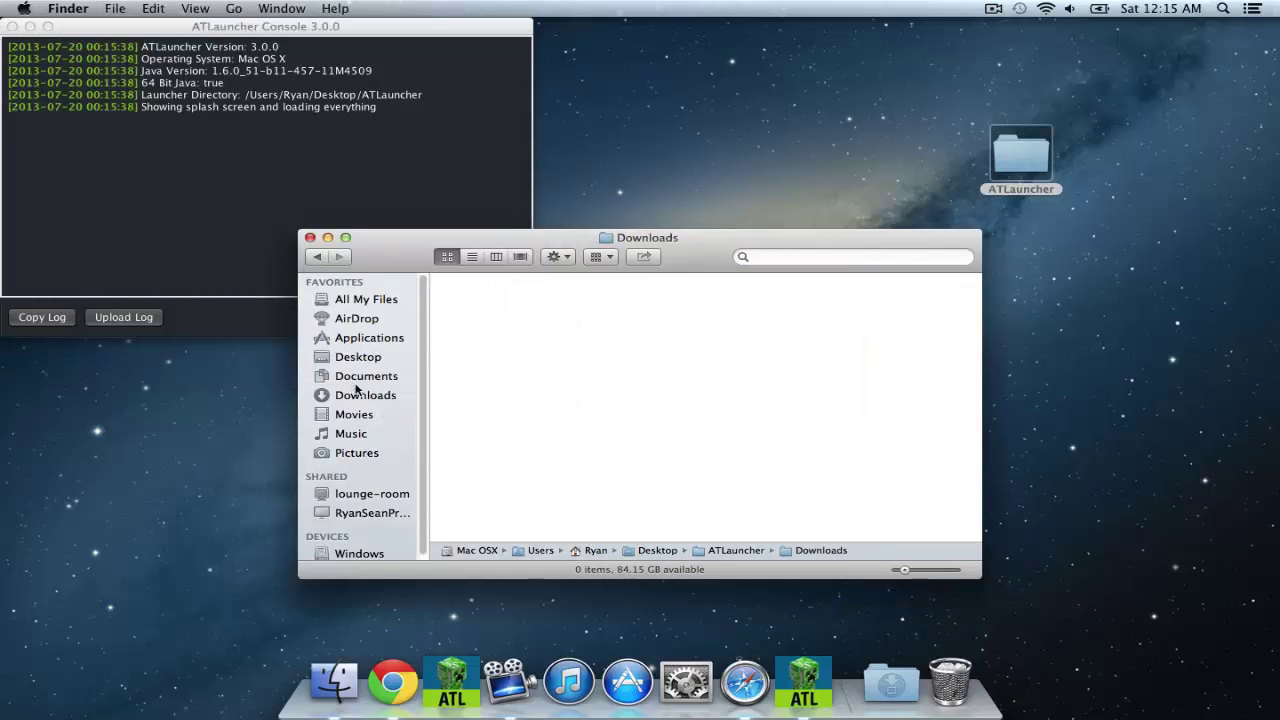
pyautogui.click(320, 258)
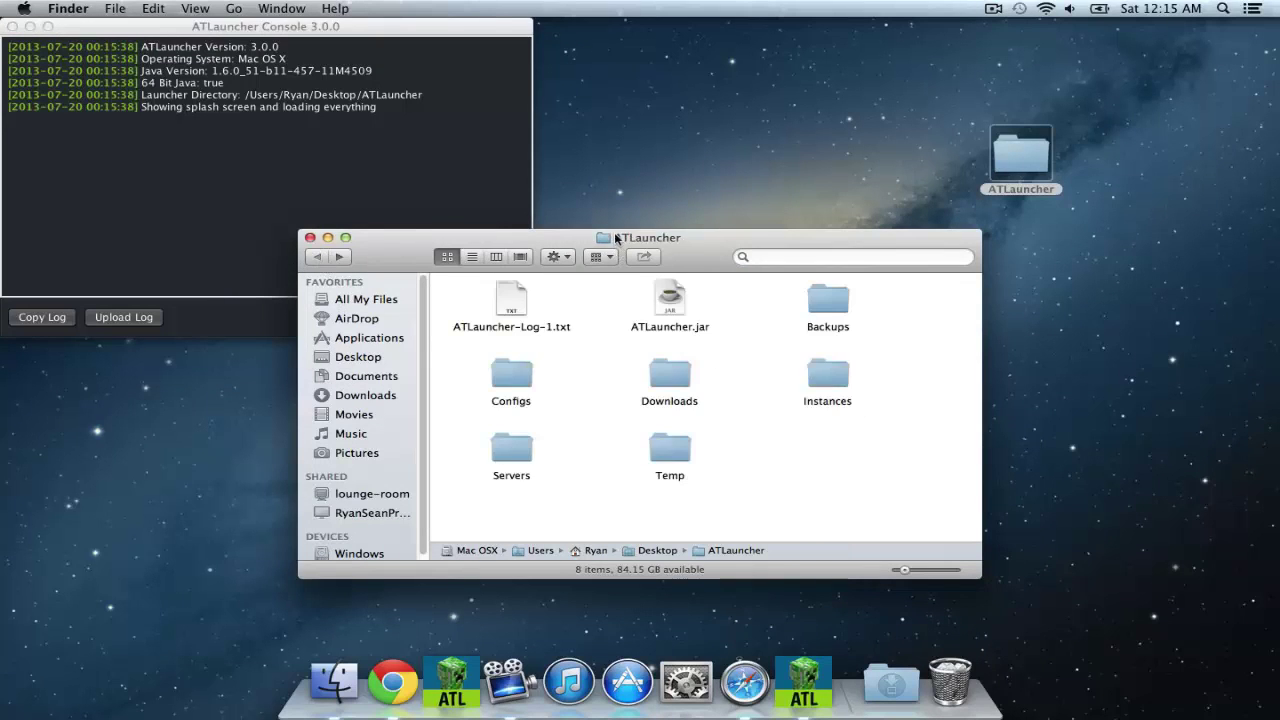
pyautogui.moveTo(617, 238); pyautogui.dragTo(881, 290)
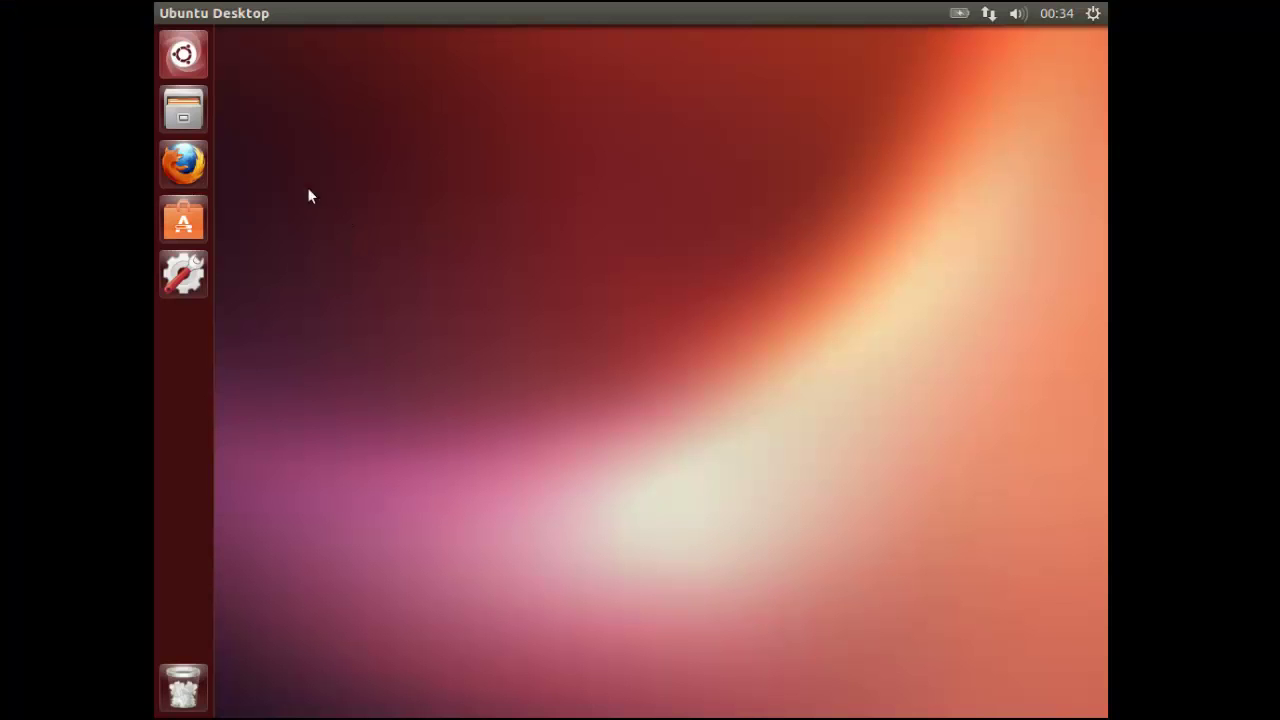
# Open Firefox on the Ubuntu desktop and load new.atlauncher.com.
pyautogui.click(183, 162)
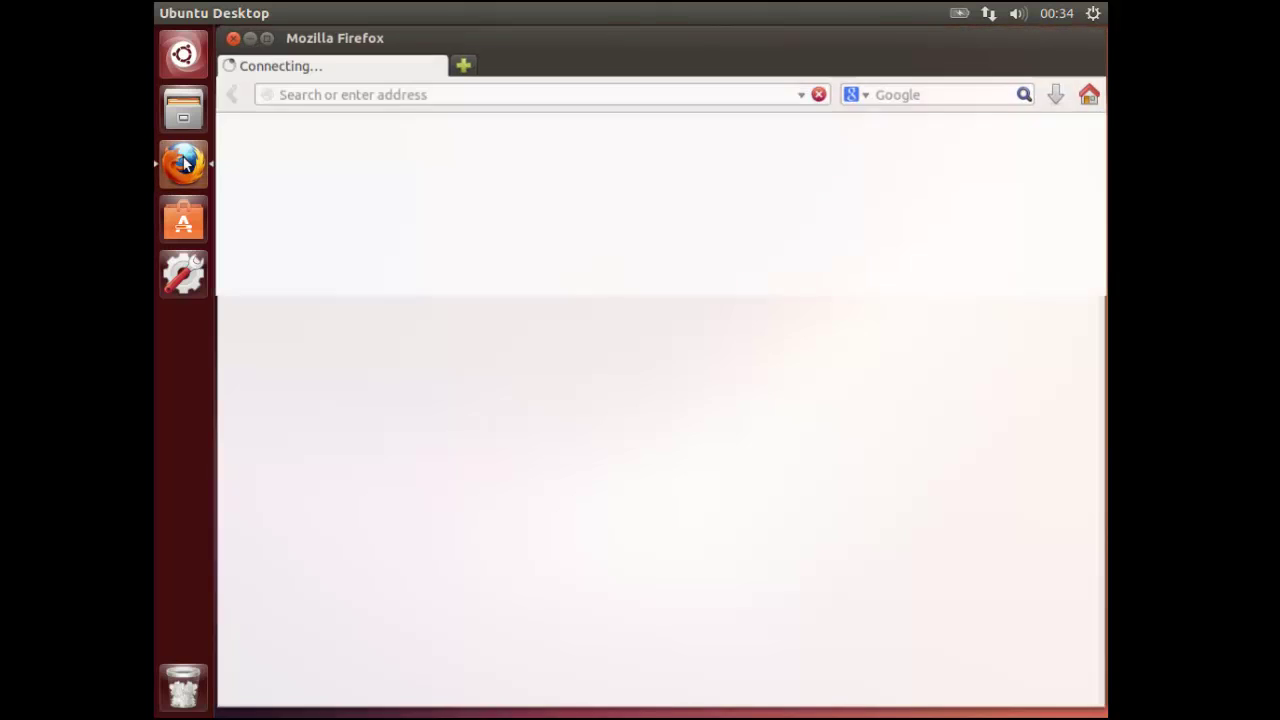
pyautogui.write('new')
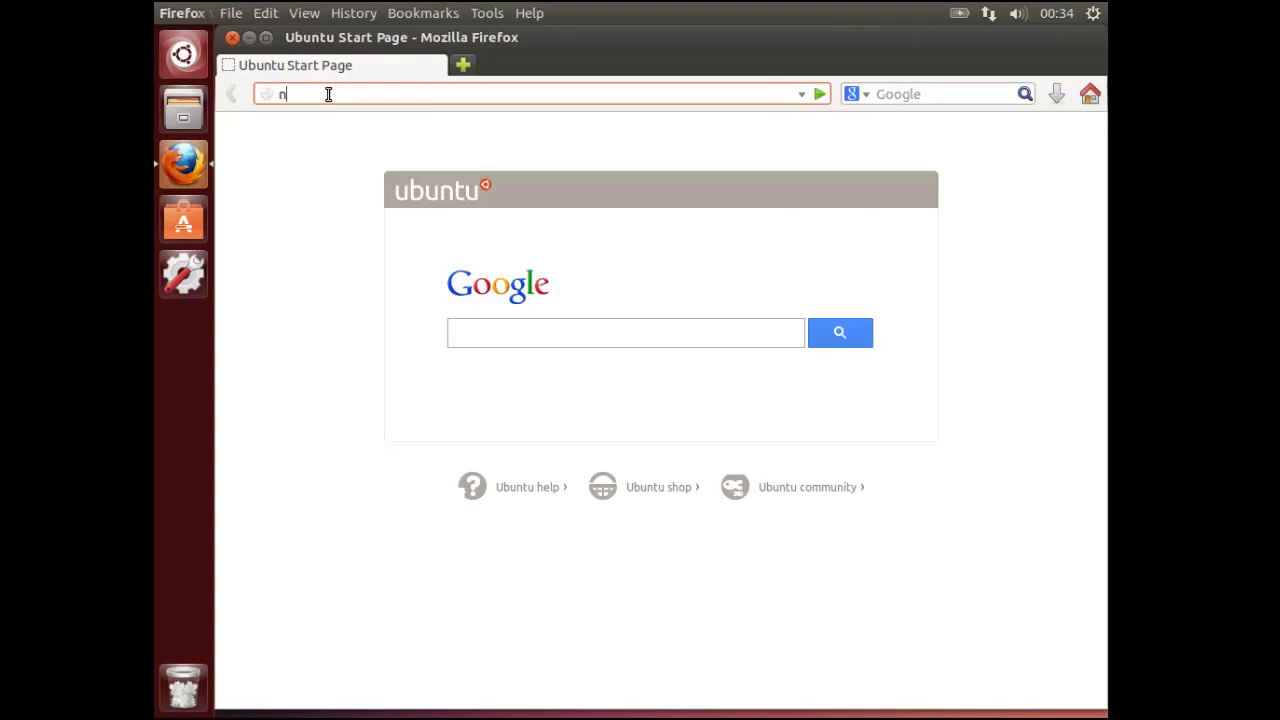
pyautogui.press('Return')
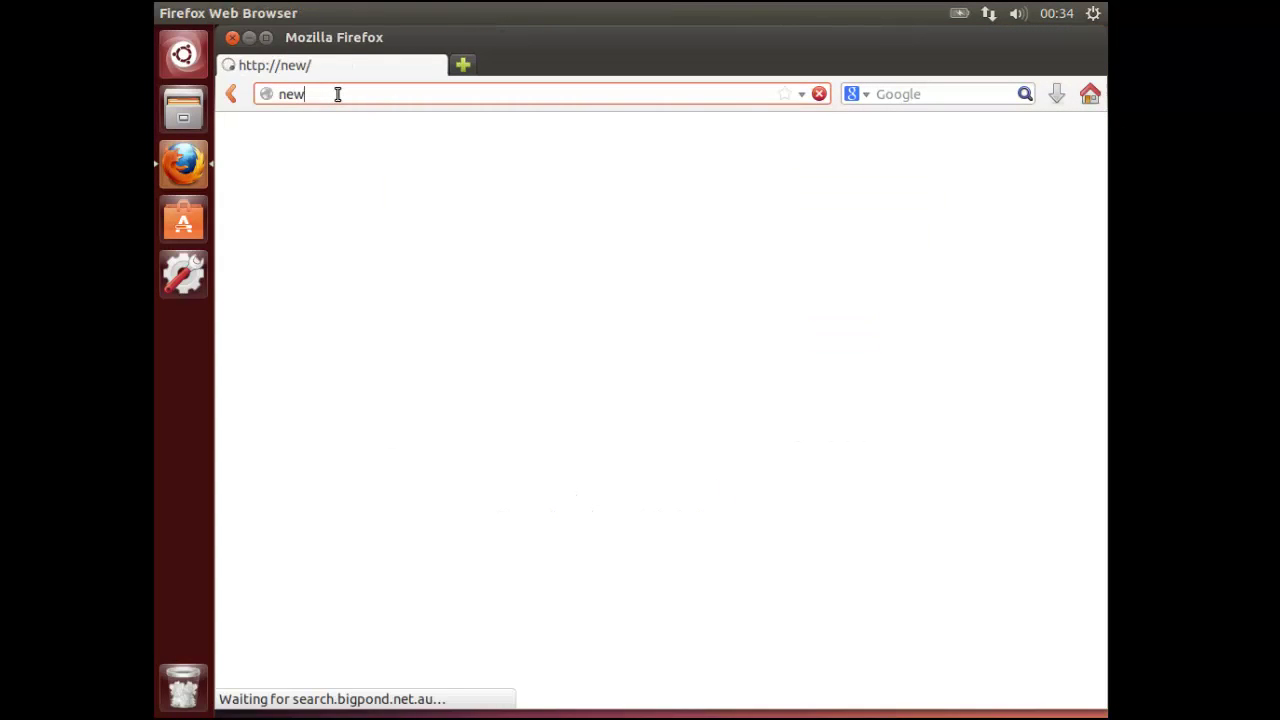
pyautogui.write('.atlauncher.com')
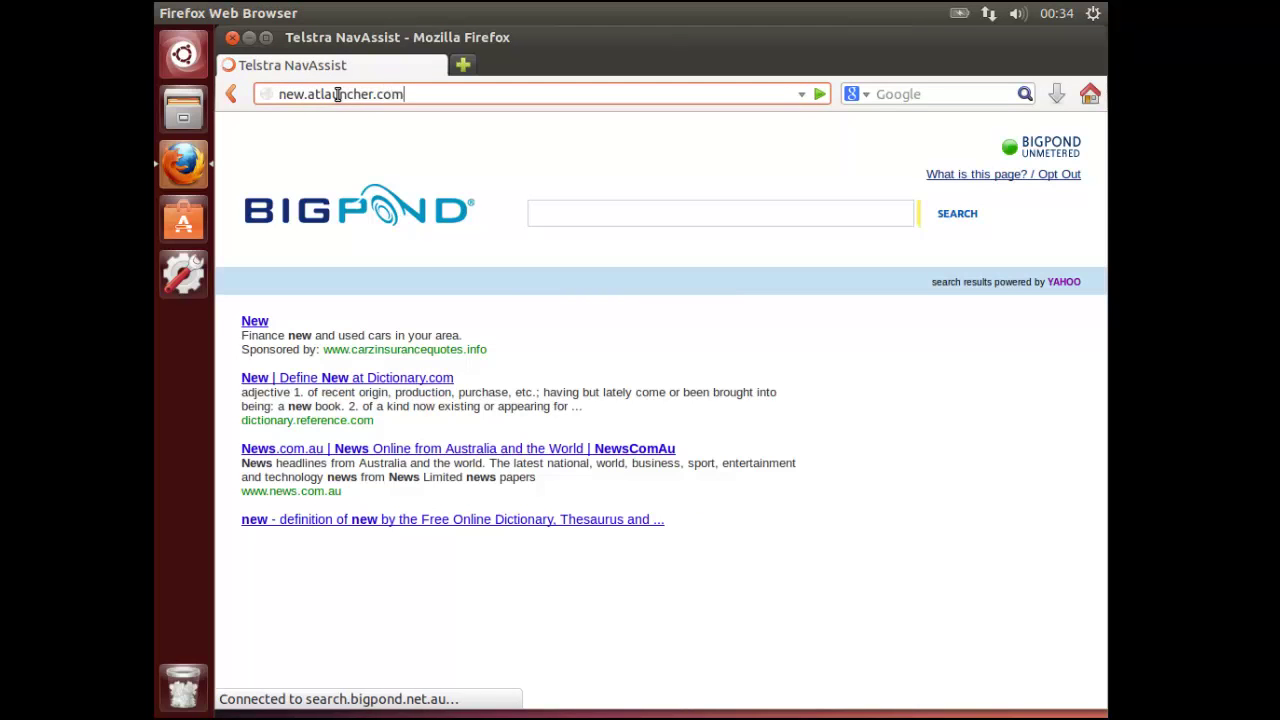
pyautogui.press('Return')
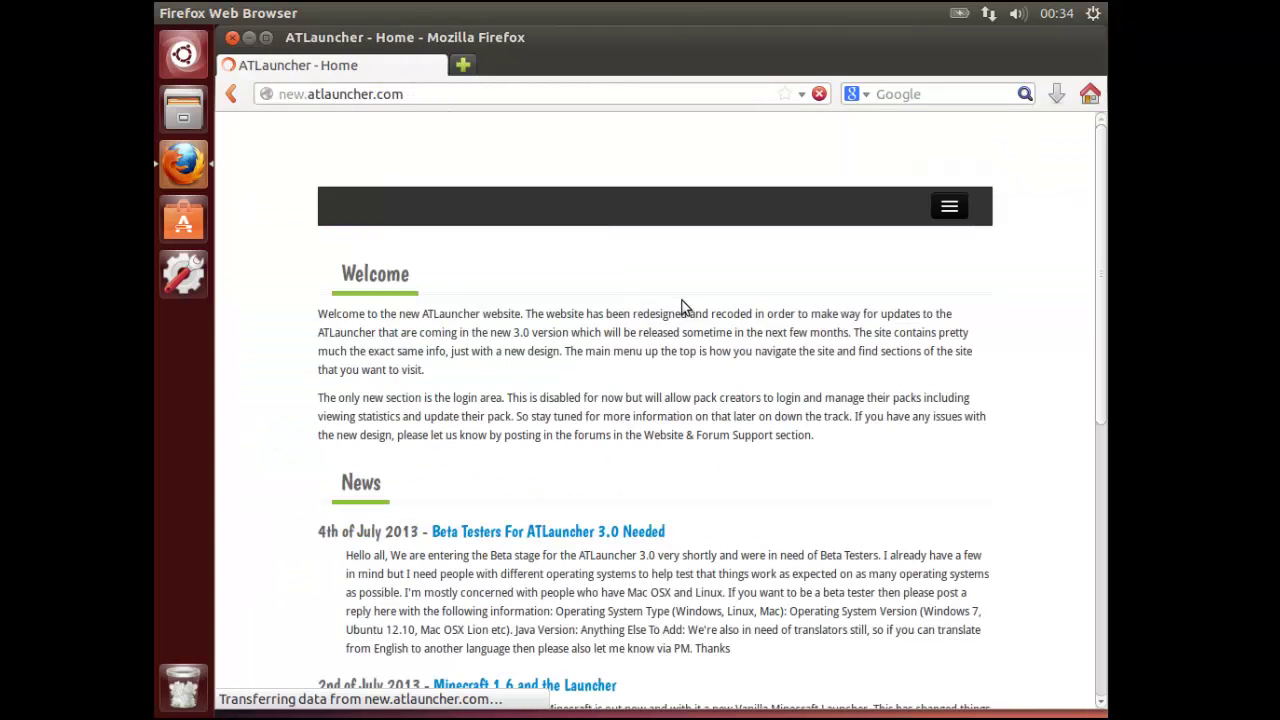
# Save ATLauncher.jar from the site's download page using "Download For Others", and close the browser.
pyautogui.click(949, 205)
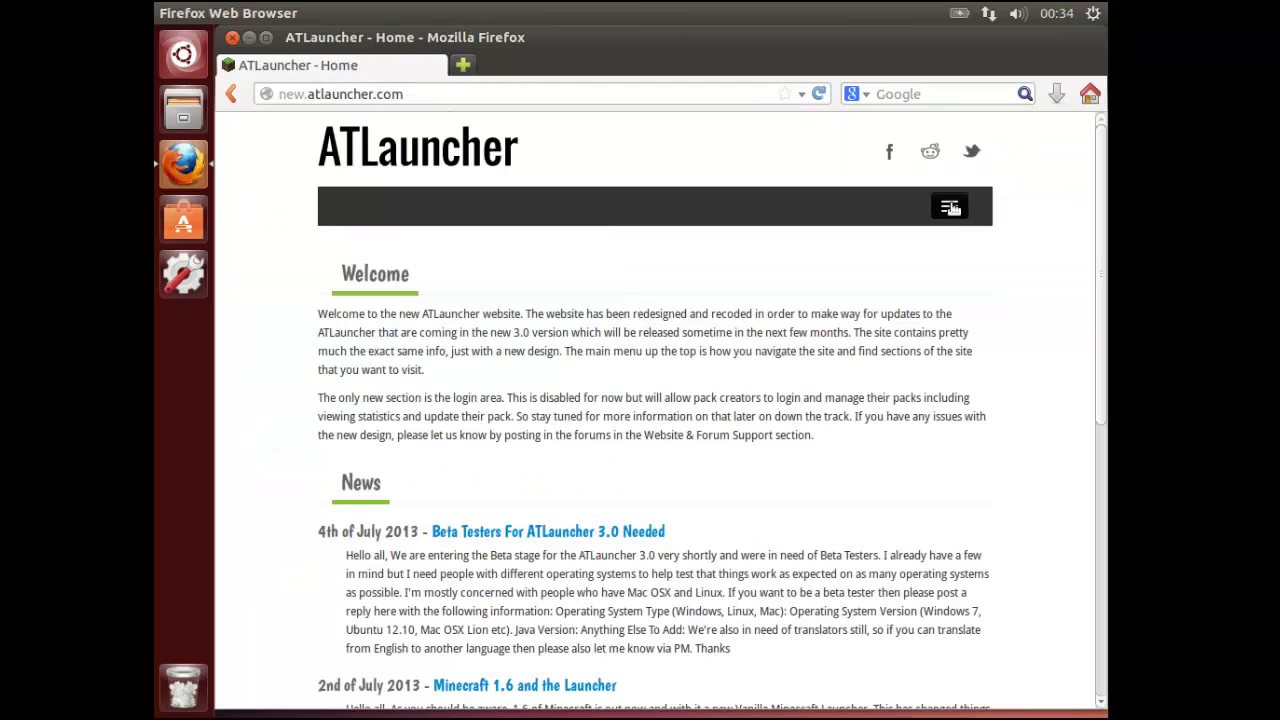
pyautogui.click(405, 358)
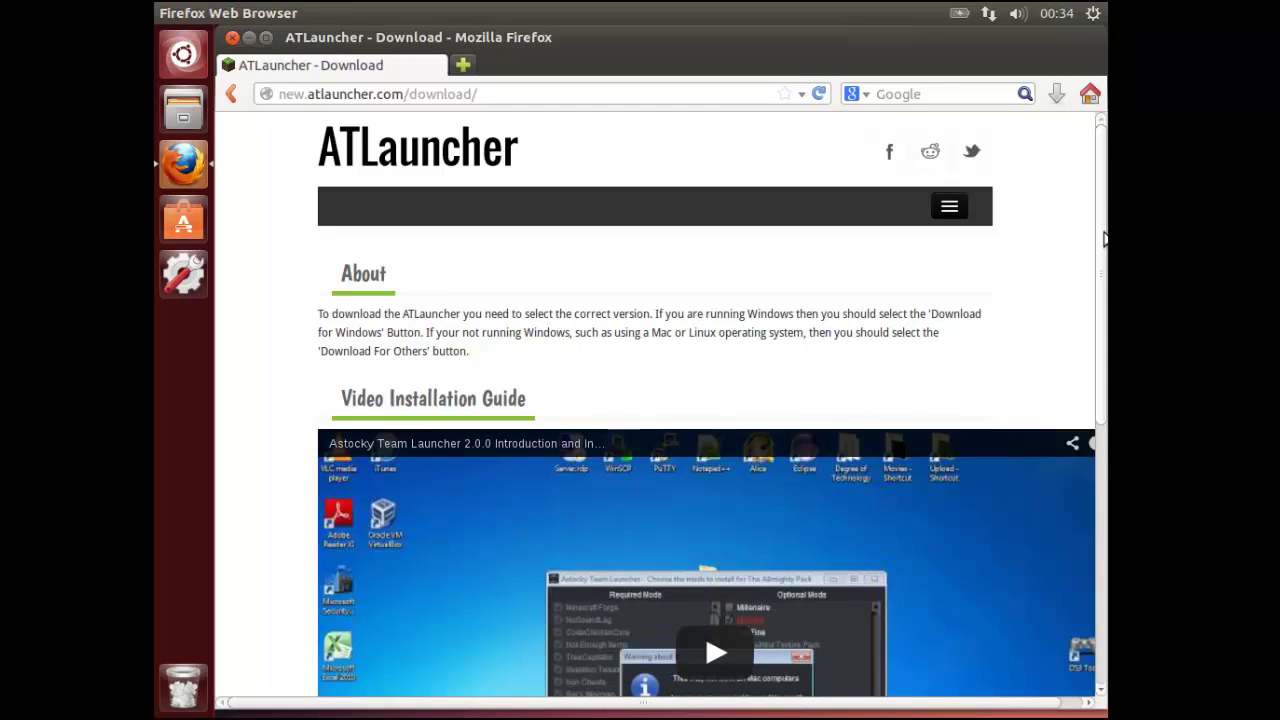
pyautogui.moveTo(1100, 240); pyautogui.dragTo(1104, 580)
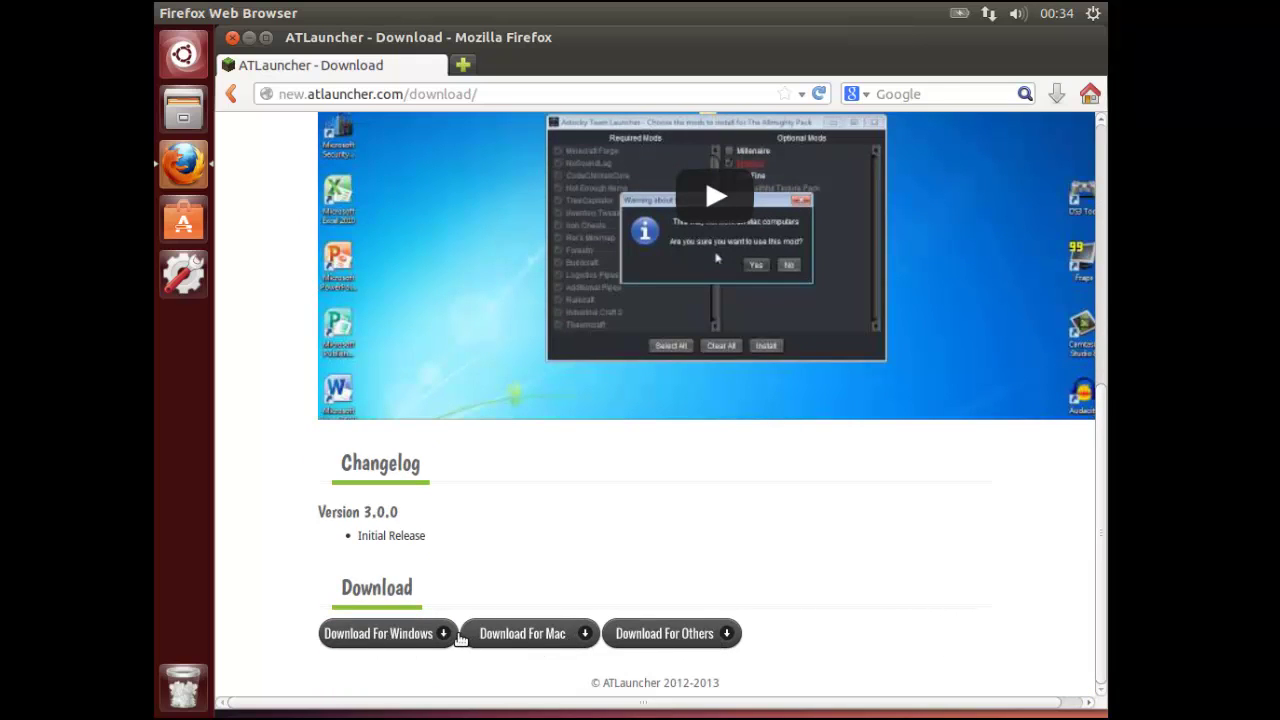
pyautogui.click(688, 641)
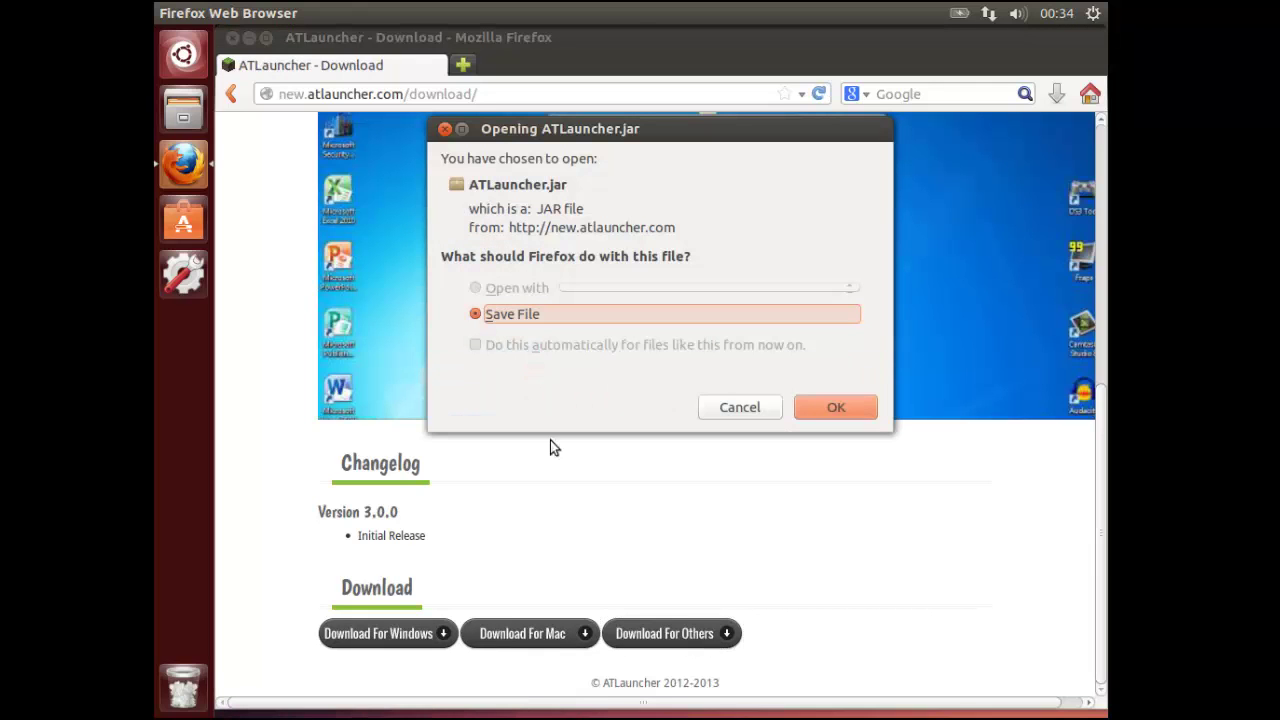
pyautogui.click(836, 408)
pyautogui.click(232, 37)
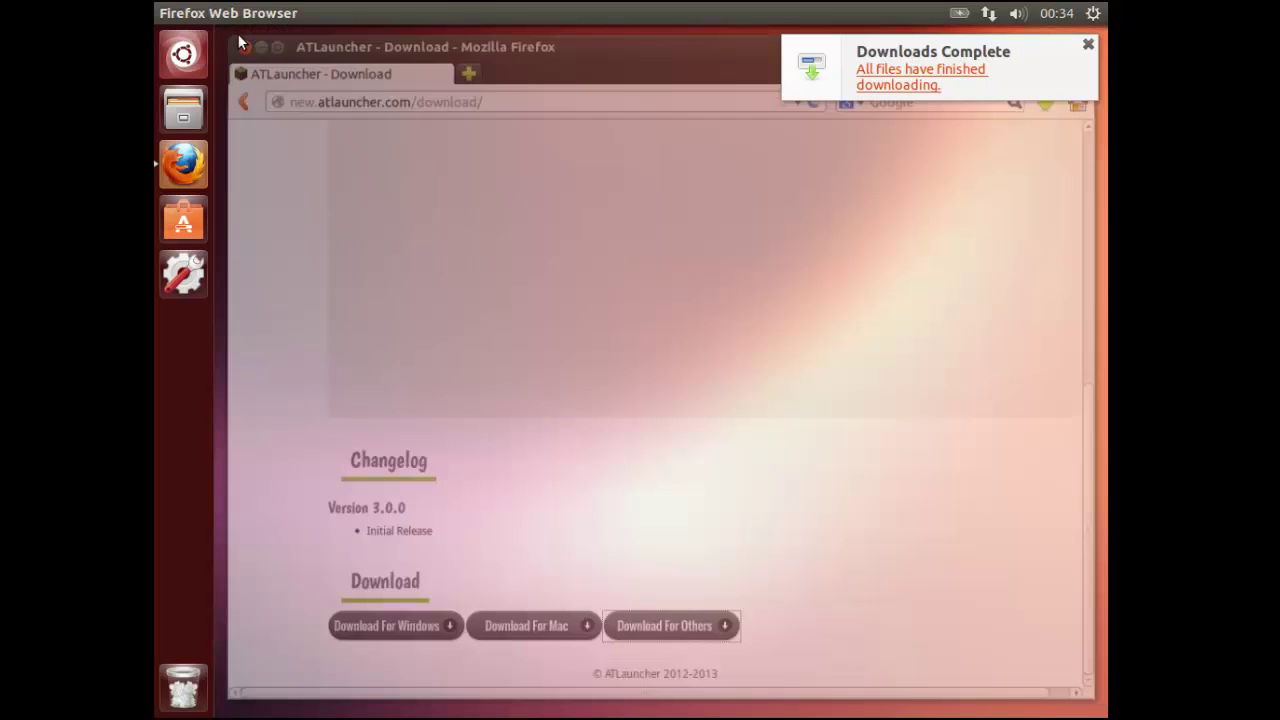
# Move ATLauncher.jar from the Downloads folder to the desktop and close the file manager.
pyautogui.click(183, 108)
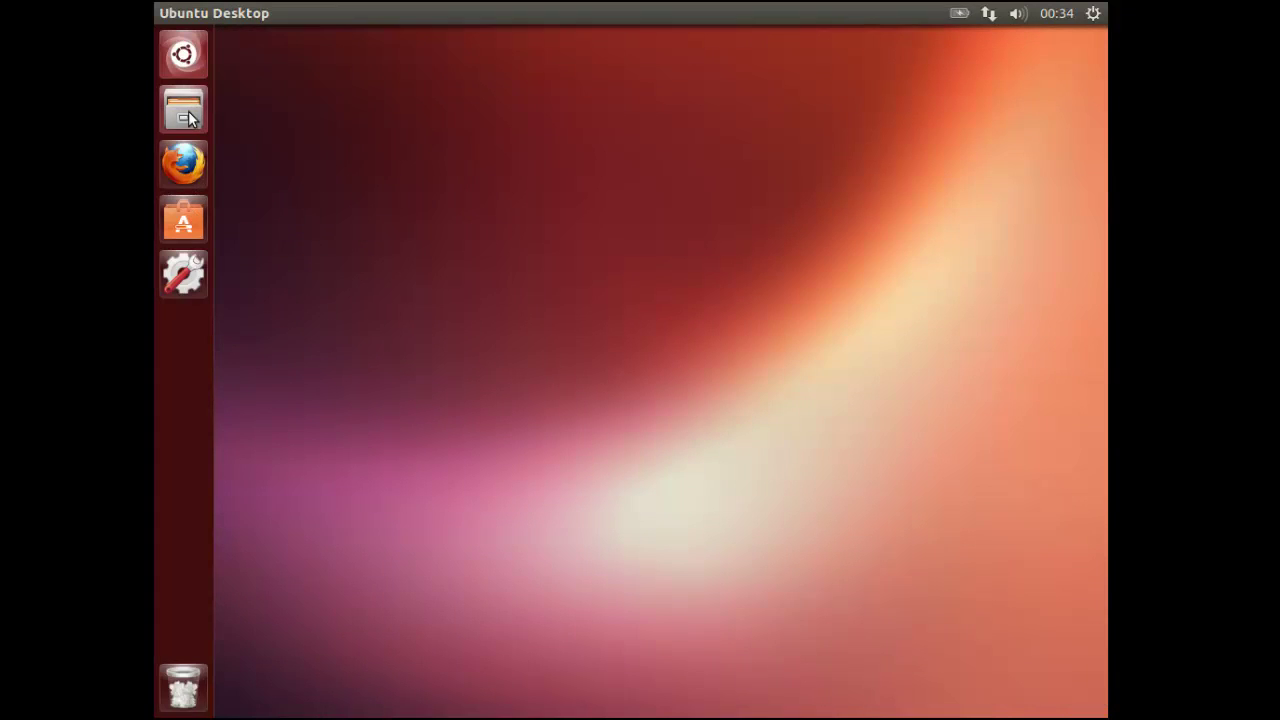
pyautogui.click(294, 224)
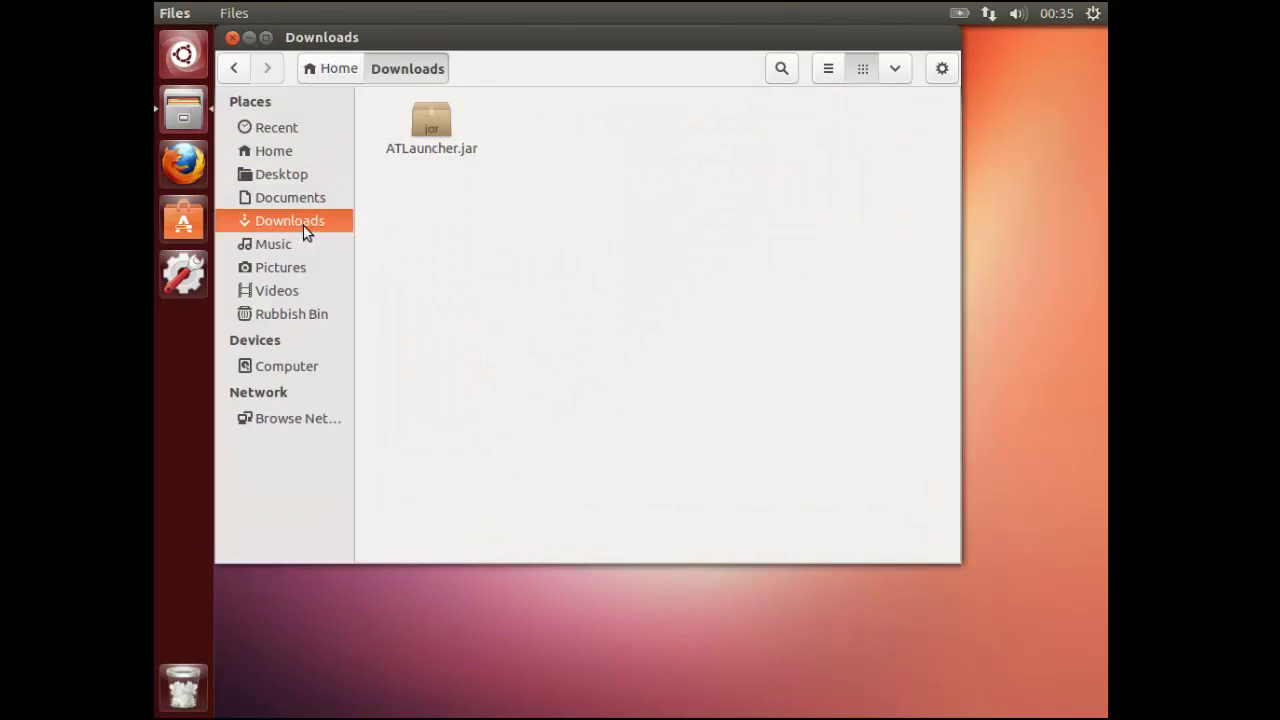
pyautogui.moveTo(422, 120); pyautogui.dragTo(909, 76)
pyautogui.click(228, 38)
# Check which applications are offered for opening ATLauncher.jar on the desktop.
pyautogui.rightClick(909, 76)
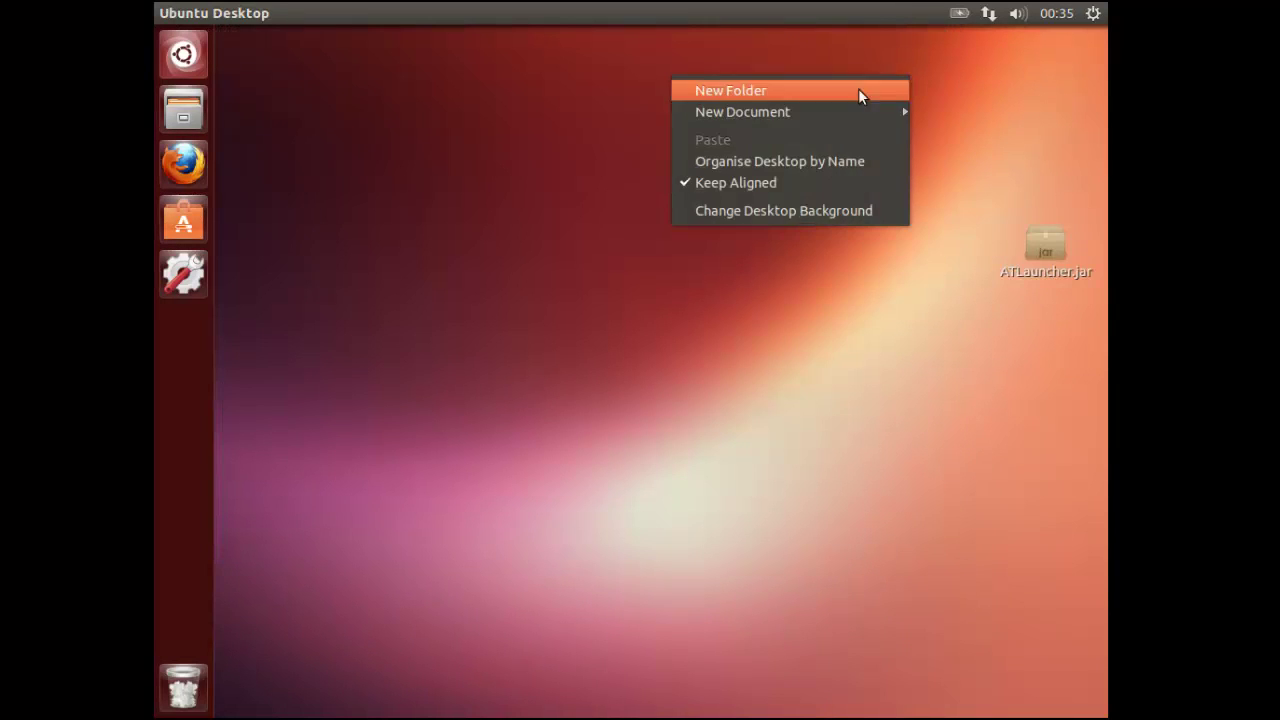
pyautogui.click(1027, 187)
pyautogui.rightClick(1032, 243)
pyautogui.moveTo(929, 293)
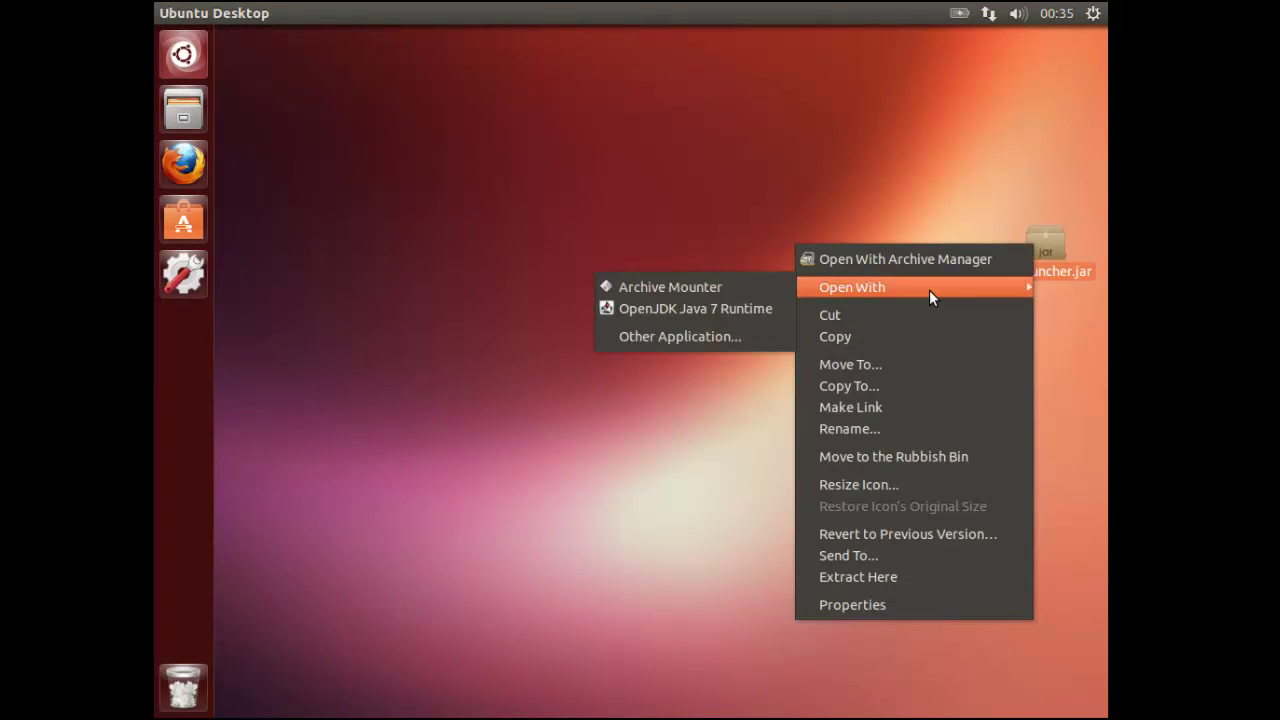
pyautogui.click(585, 177)
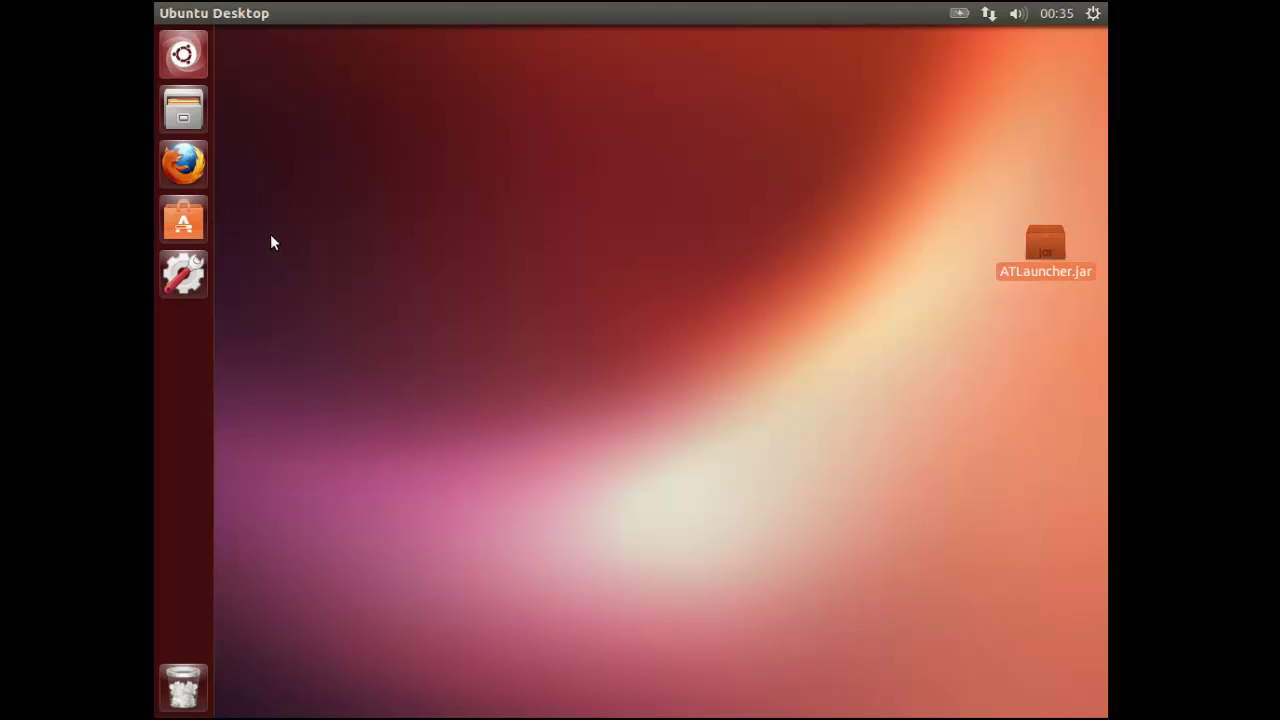
# Search Ubuntu Software Centre for "java", inspect the OpenJDK Java 7 Runtime entry, and close the window.
pyautogui.click(181, 228)
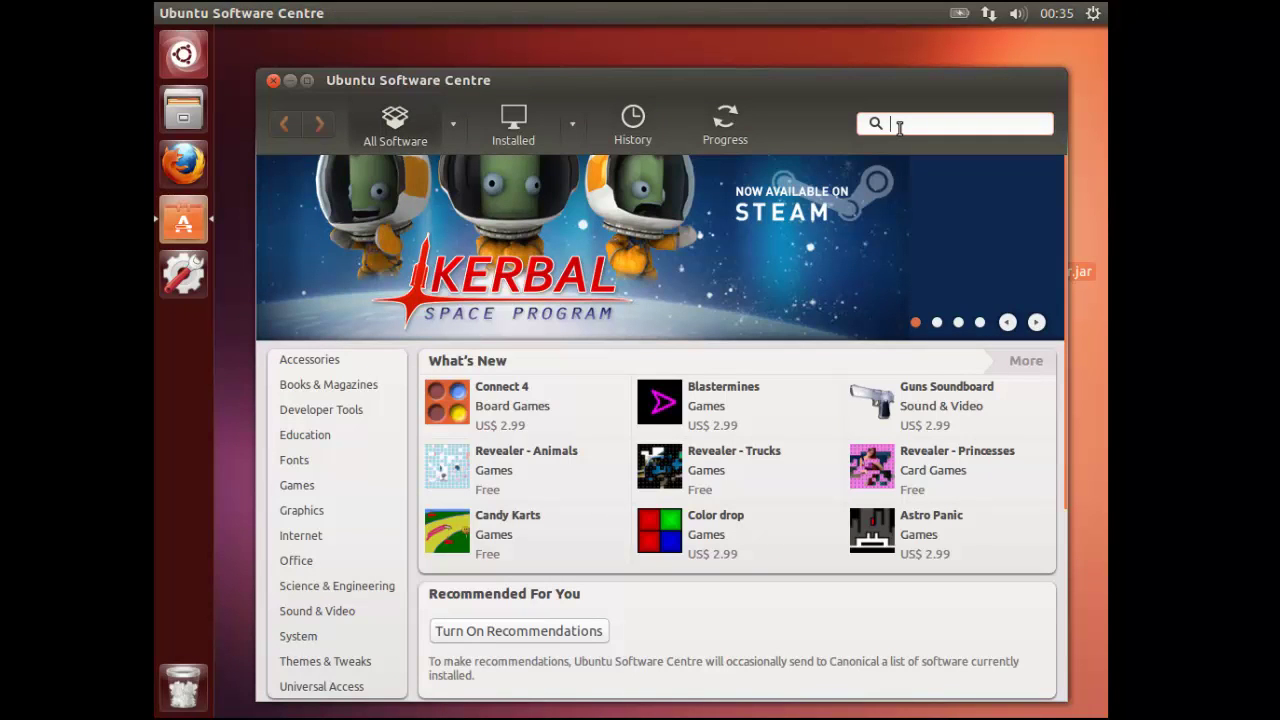
pyautogui.write('java')
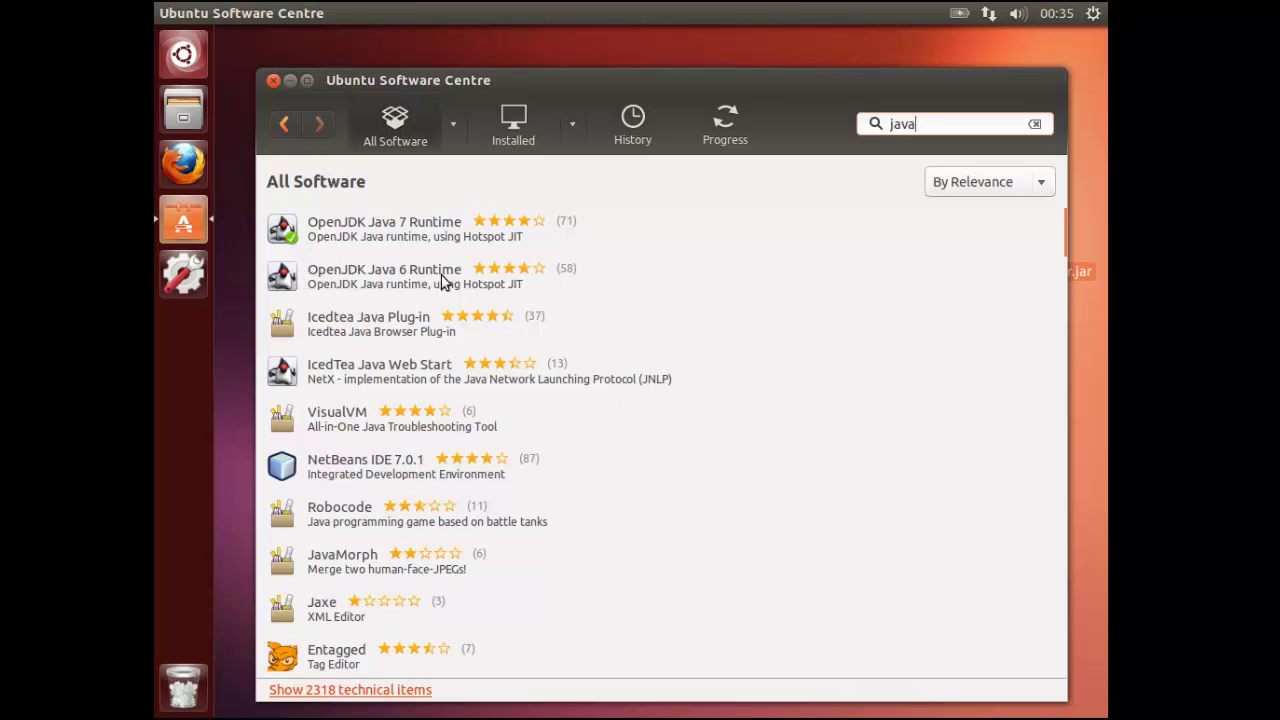
pyautogui.click(396, 228)
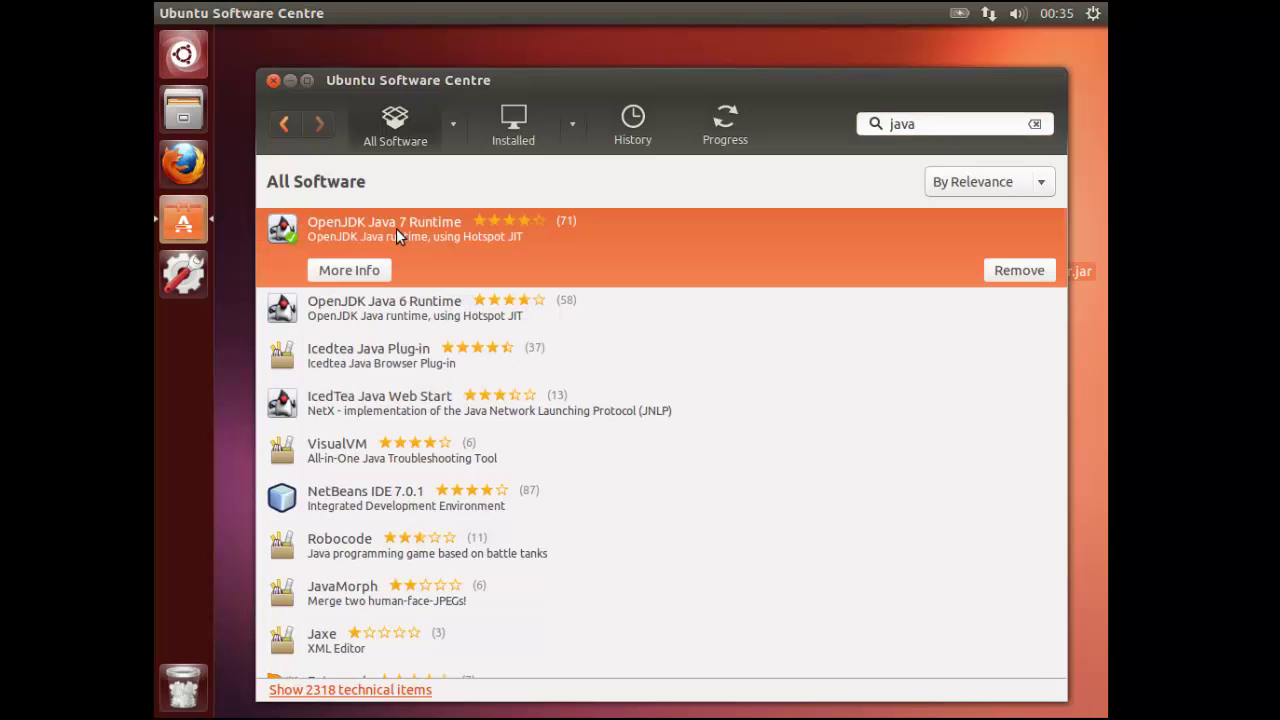
pyautogui.click(432, 303)
pyautogui.click(420, 227)
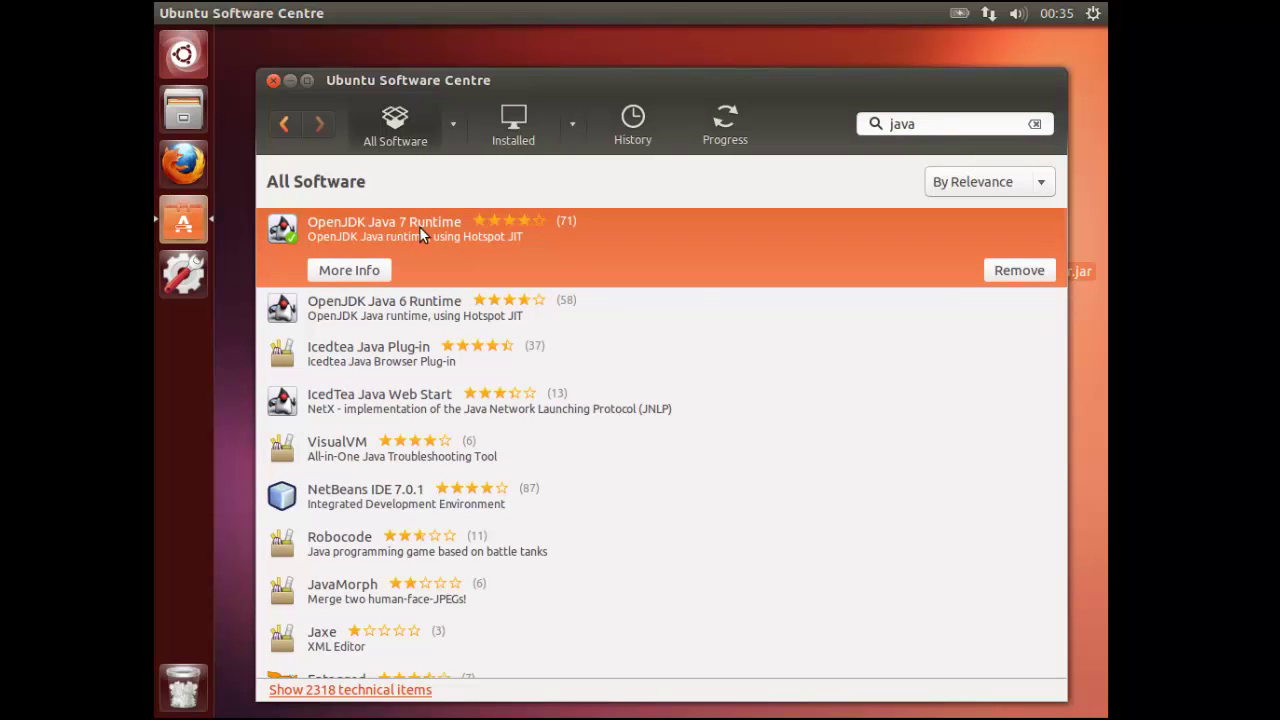
pyautogui.click(274, 80)
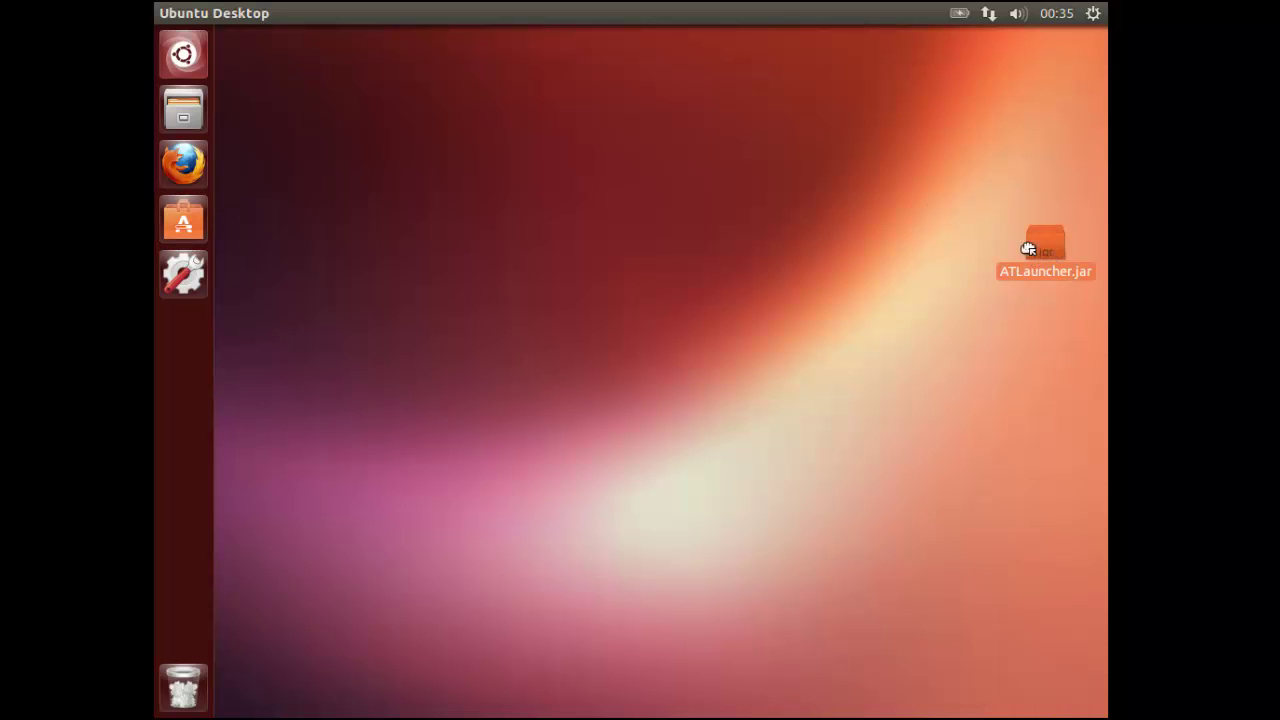
# Move ATLauncher.jar into a new desktop folder named ATLauncher and open that folder.
pyautogui.moveTo(1028, 249); pyautogui.dragTo(190, 170)
pyautogui.click(842, 324)
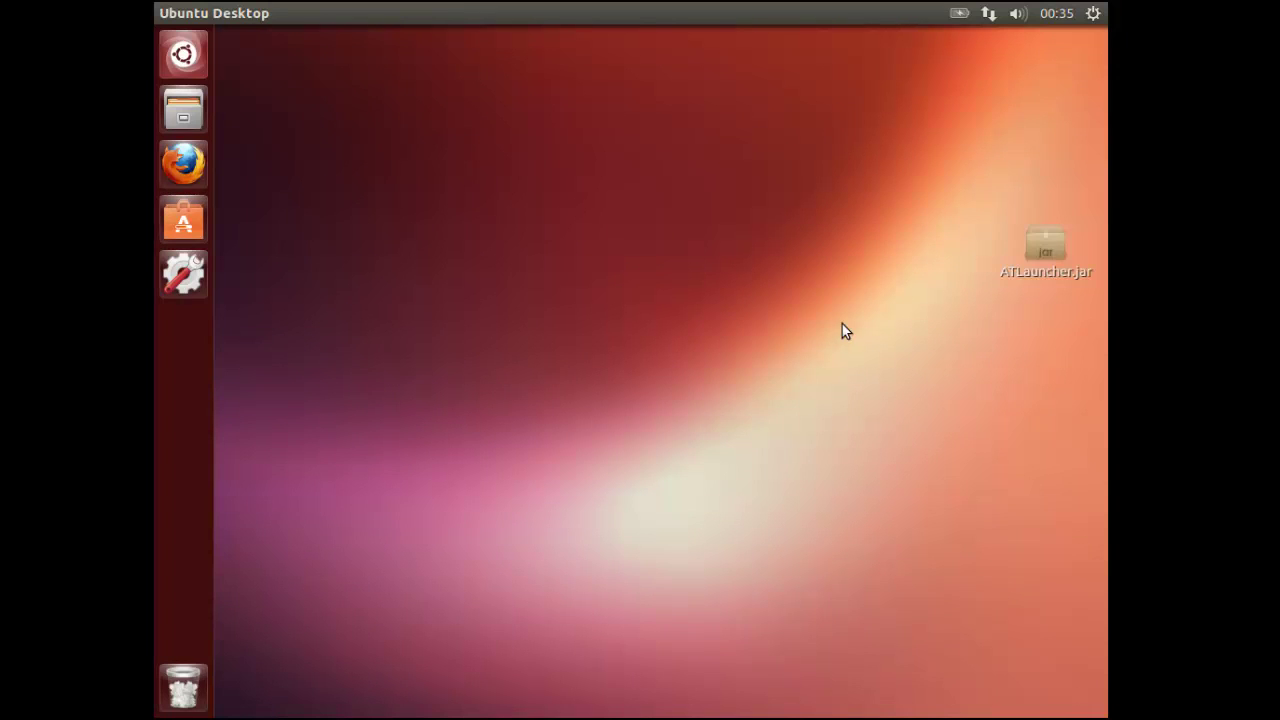
pyautogui.rightClick(960, 76)
pyautogui.click(840, 96)
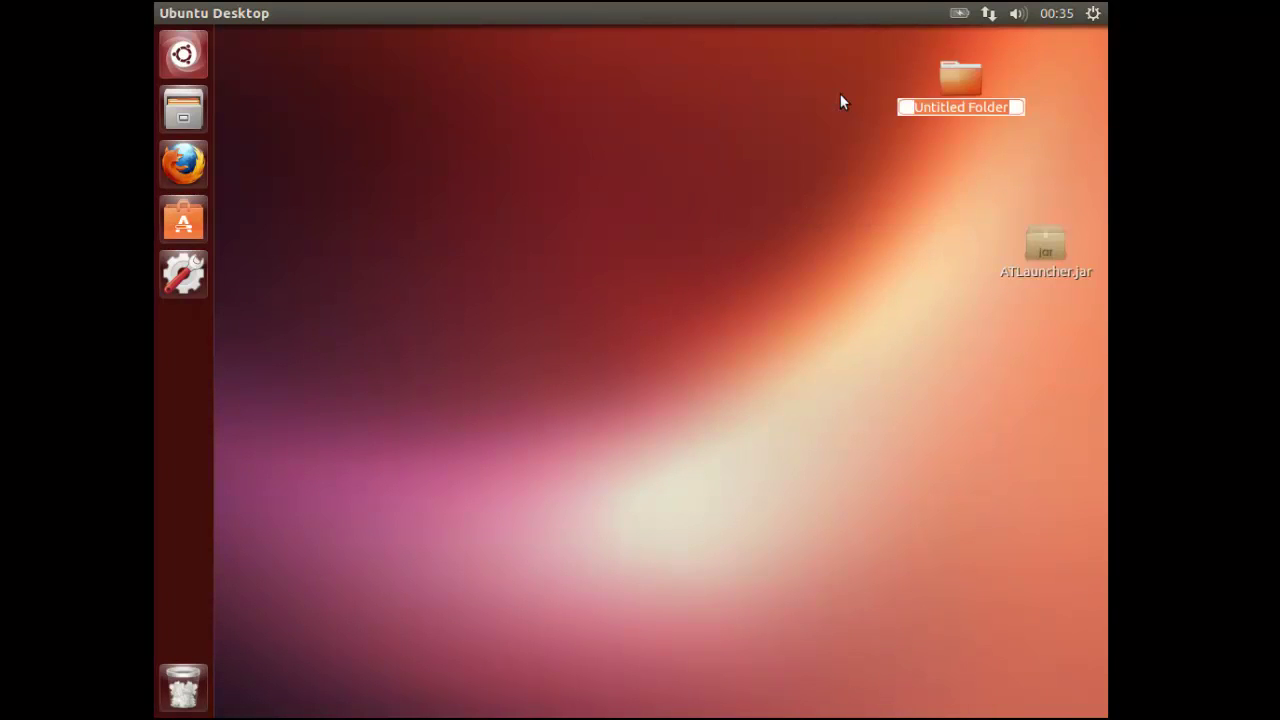
pyautogui.write('ATLa')
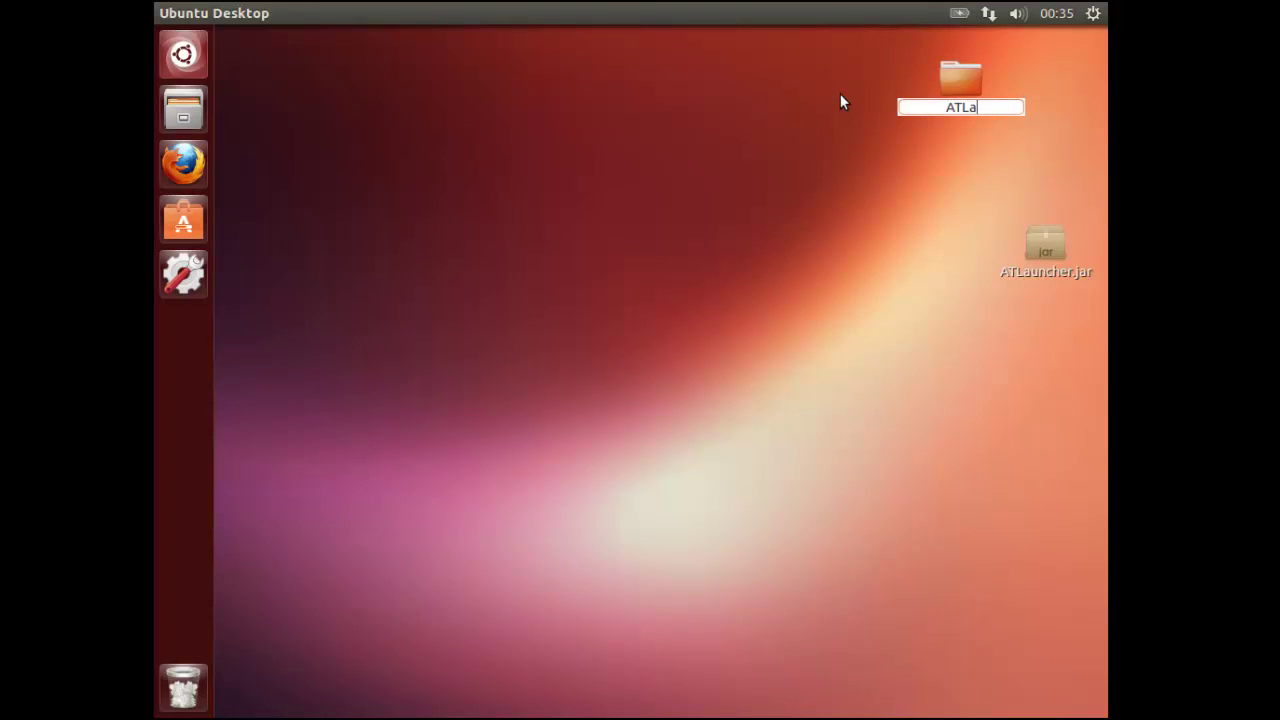
pyautogui.write('uncher')
pyautogui.press('Escape')
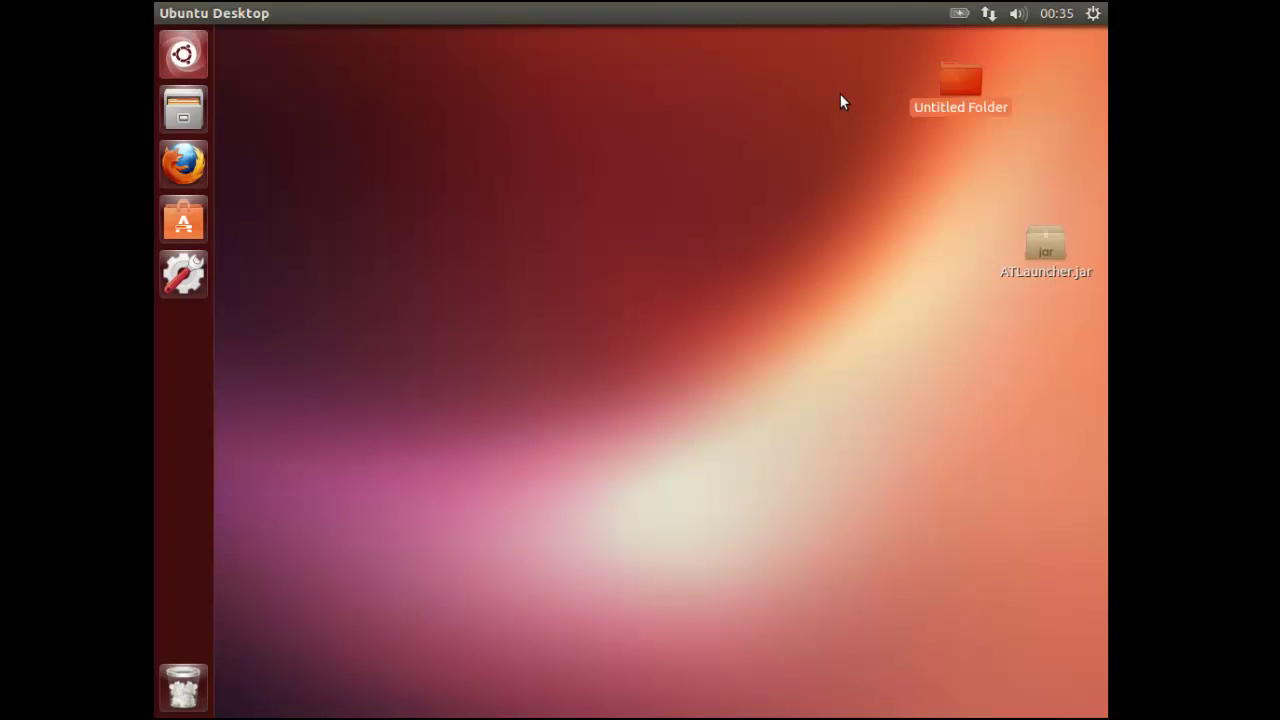
pyautogui.moveTo(1077, 262); pyautogui.dragTo(965, 90)
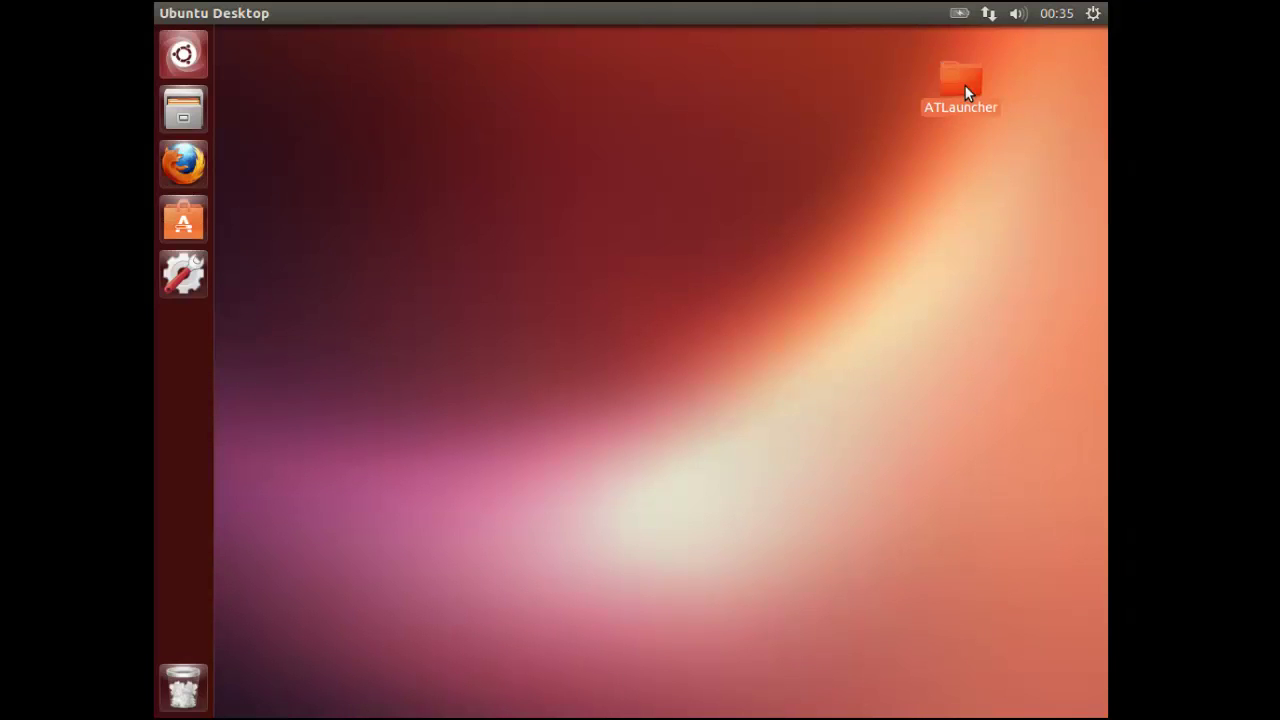
pyautogui.doubleClick(965, 86)
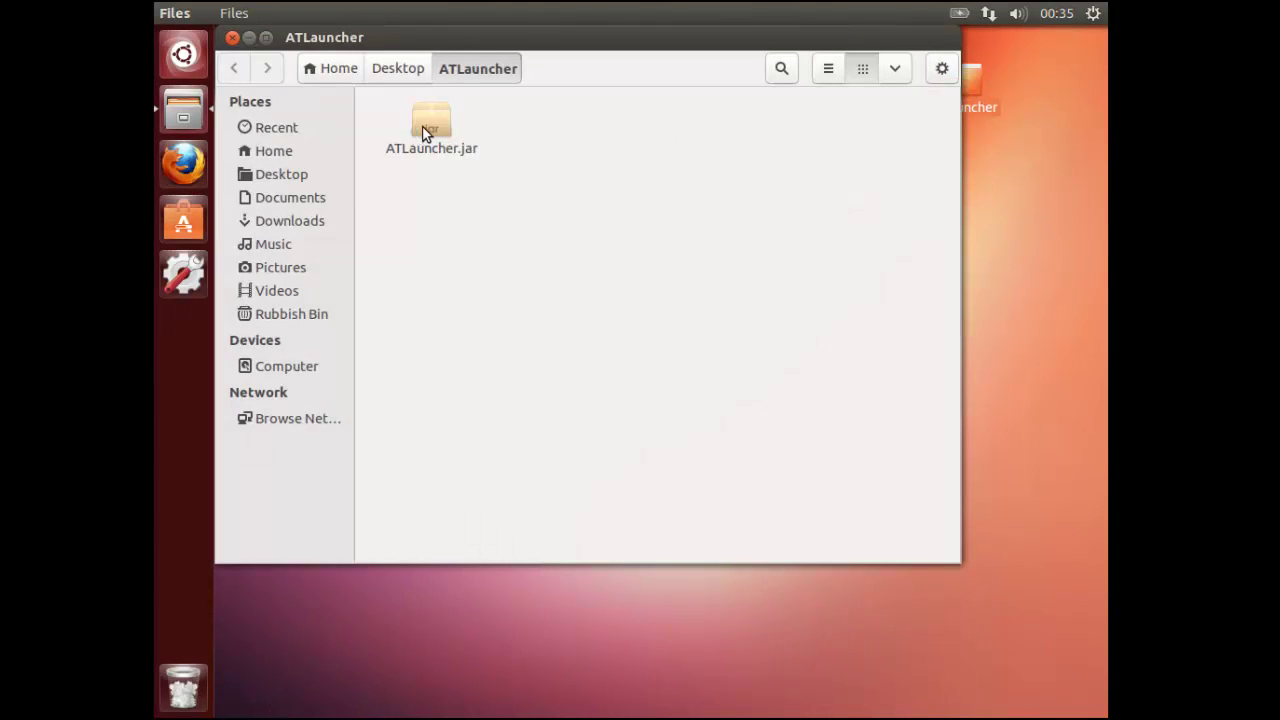
# Try to launch ATLauncher.jar with OpenJDK Java 7 Runtime and dismiss the resulting dialog.
pyautogui.rightClick(428, 119)
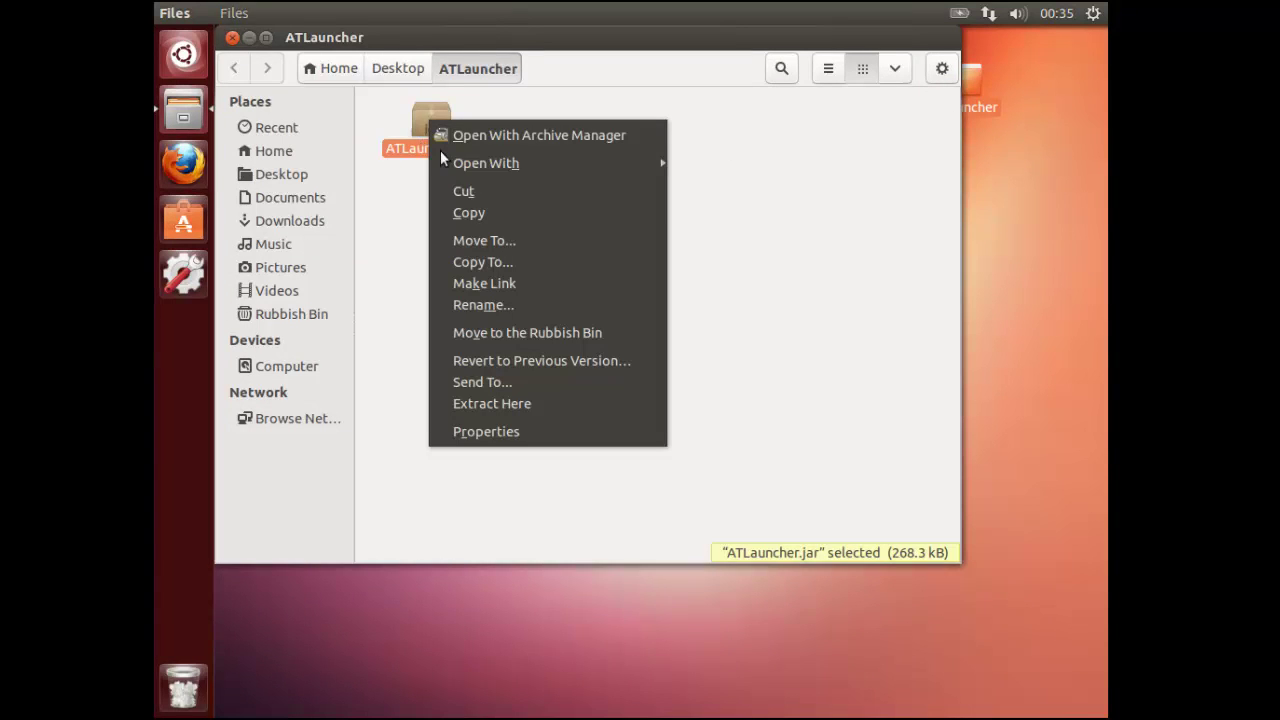
pyautogui.moveTo(478, 160)
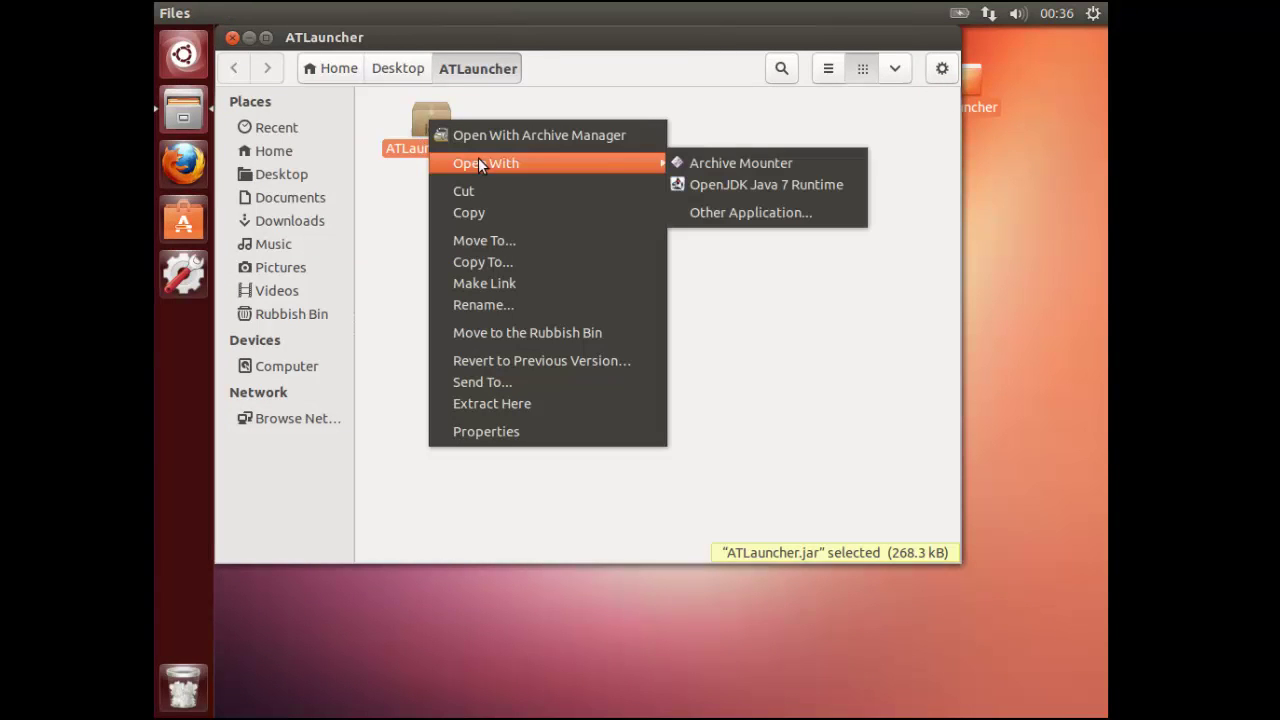
pyautogui.click(758, 188)
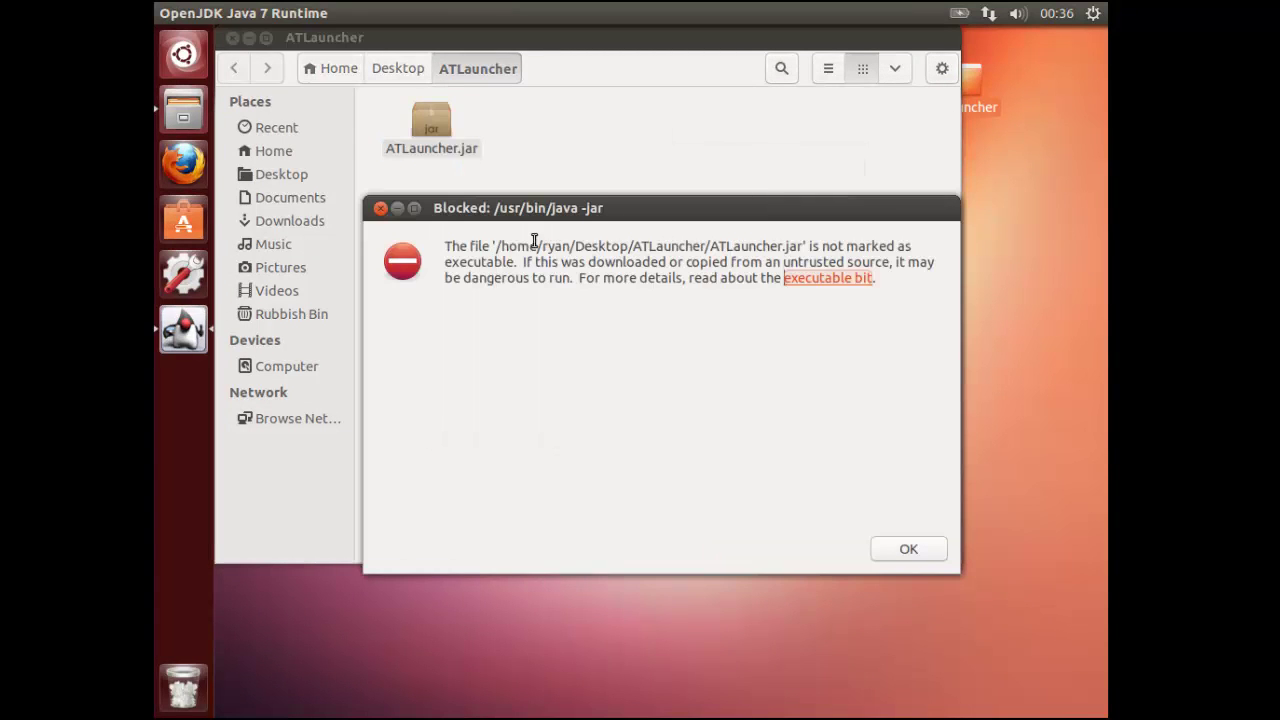
pyautogui.moveTo(445, 246); pyautogui.dragTo(766, 246)
pyautogui.click(770, 246)
pyautogui.click(944, 552)
# Set the permissions of ATLauncher.jar to allow executing the file as a program.
pyautogui.rightClick(439, 138)
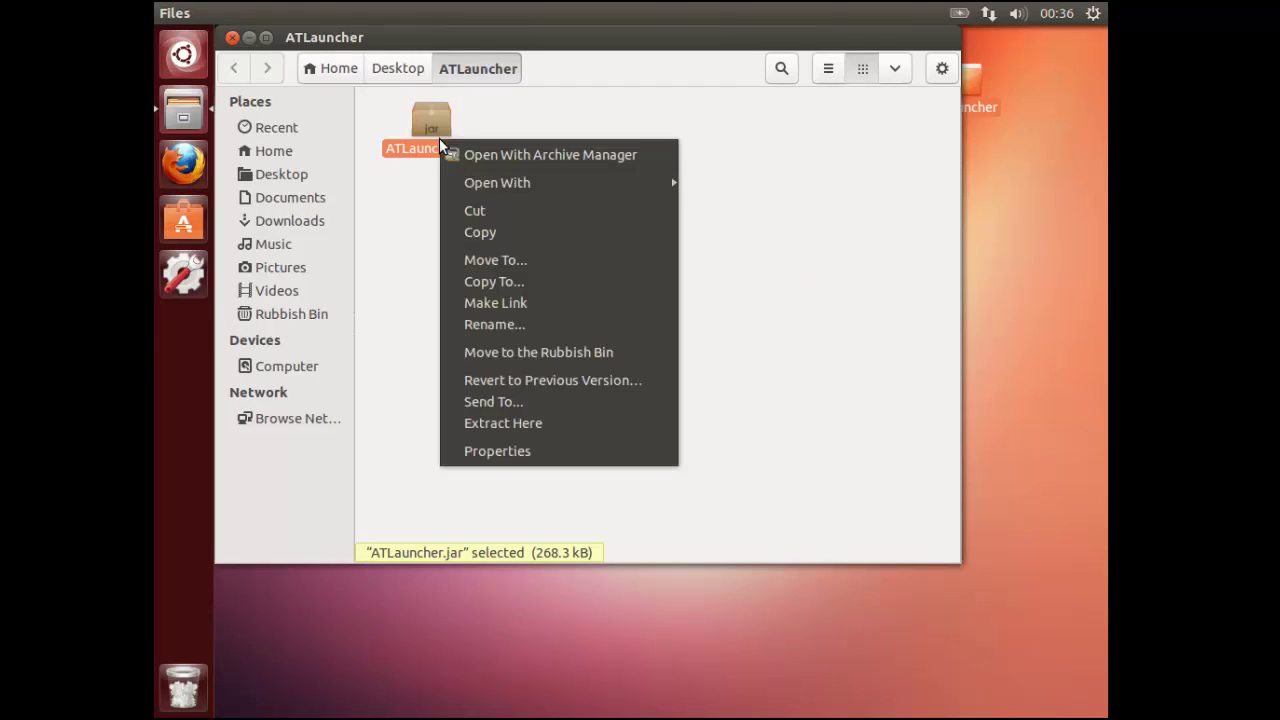
pyautogui.rightClick(433, 123)
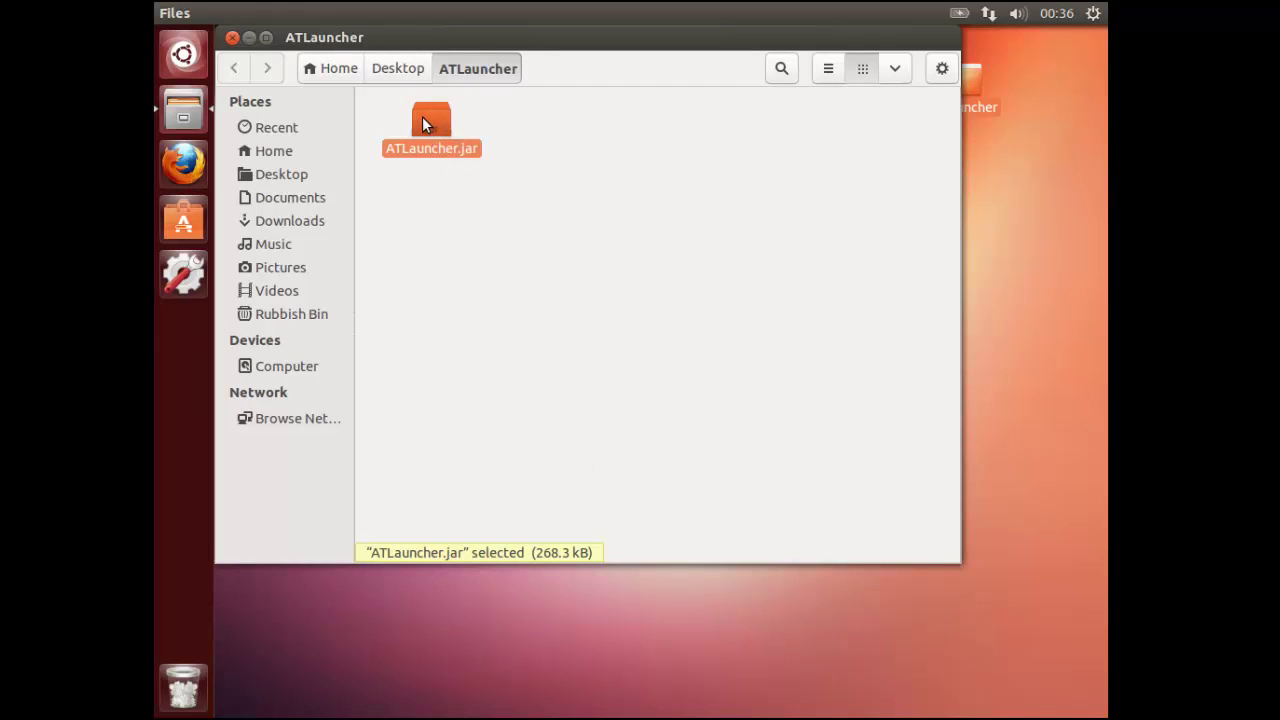
pyautogui.rightClick(422, 116)
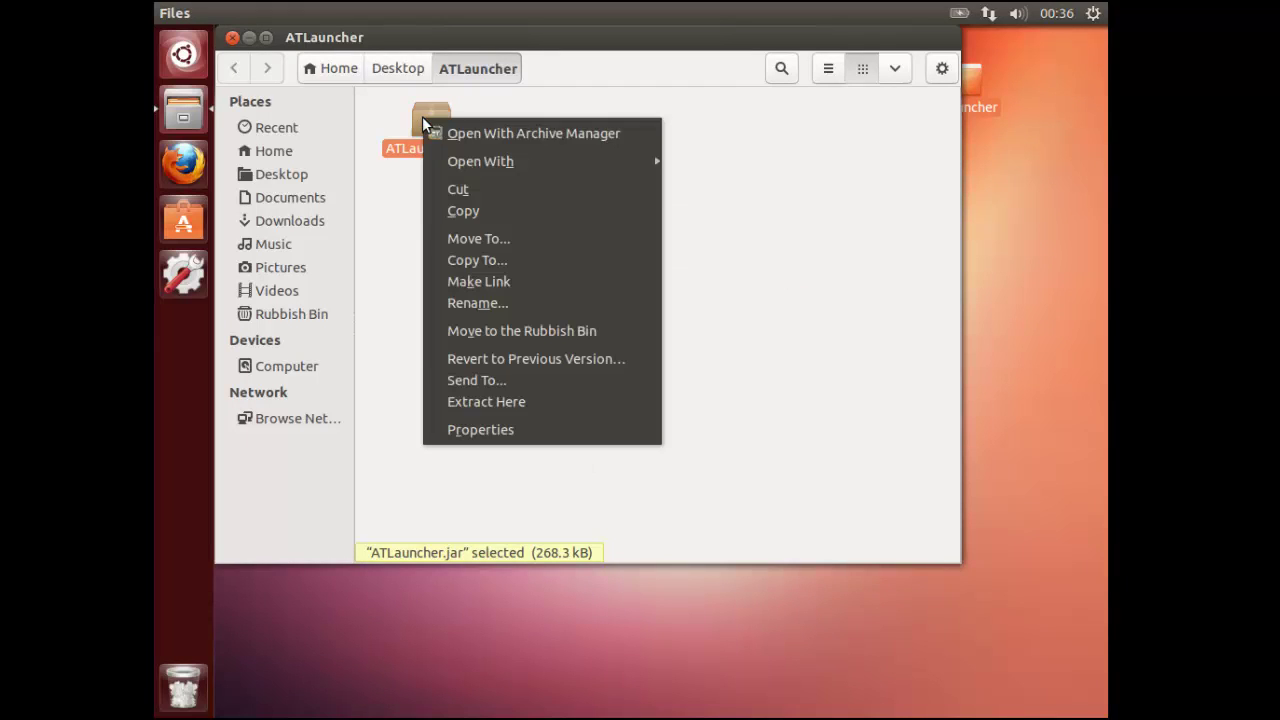
pyautogui.click(504, 432)
pyautogui.click(475, 163)
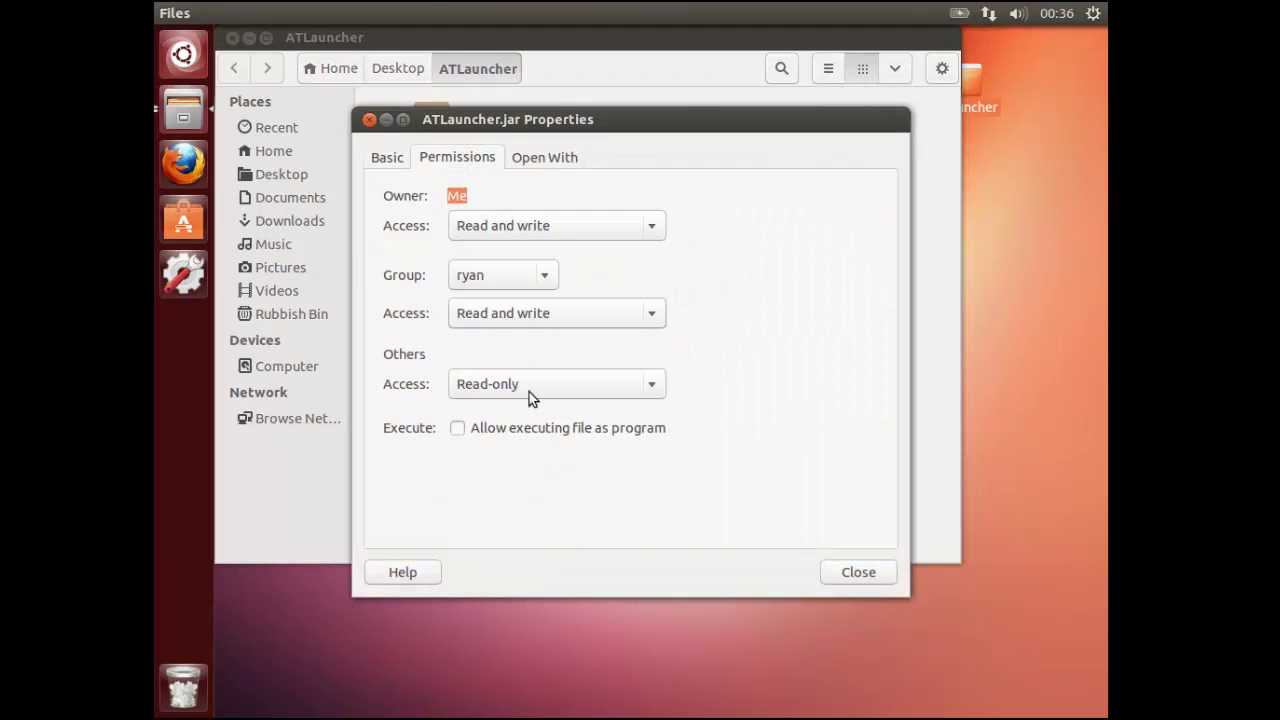
pyautogui.click(457, 428)
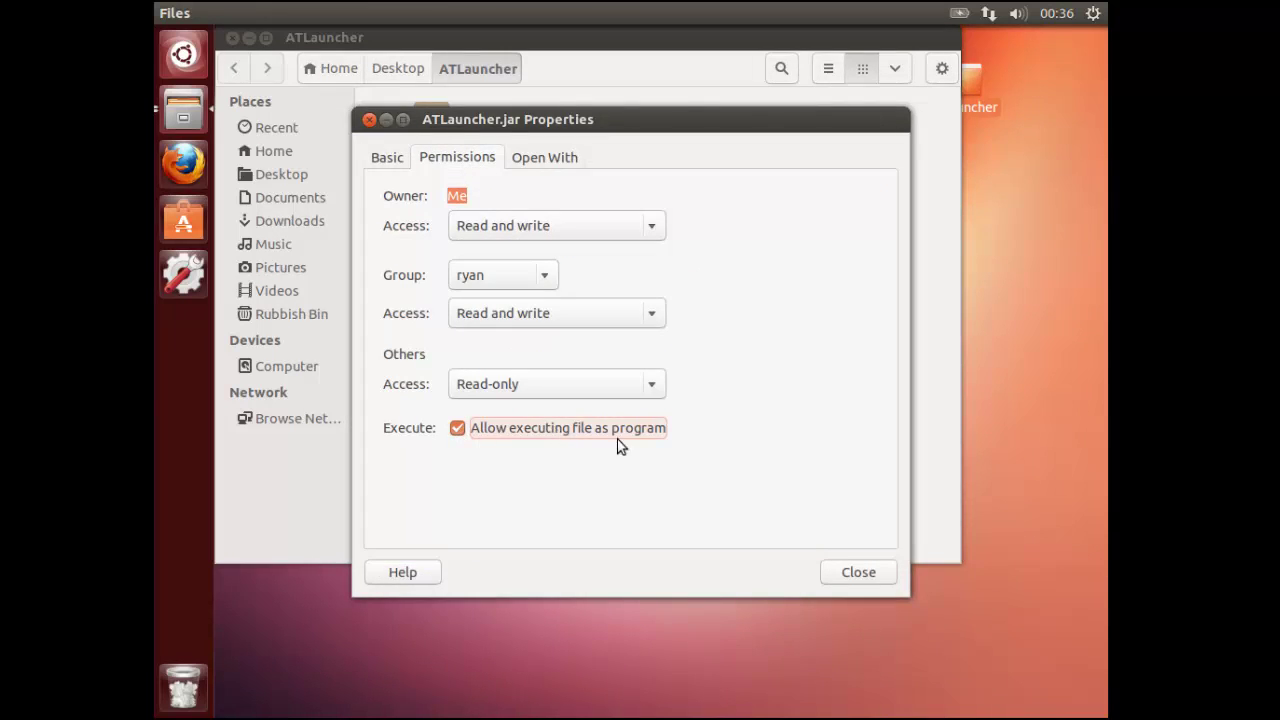
pyautogui.click(860, 574)
# Launch ATLauncher.jar with OpenJDK Java 7 Runtime.
pyautogui.rightClick(432, 122)
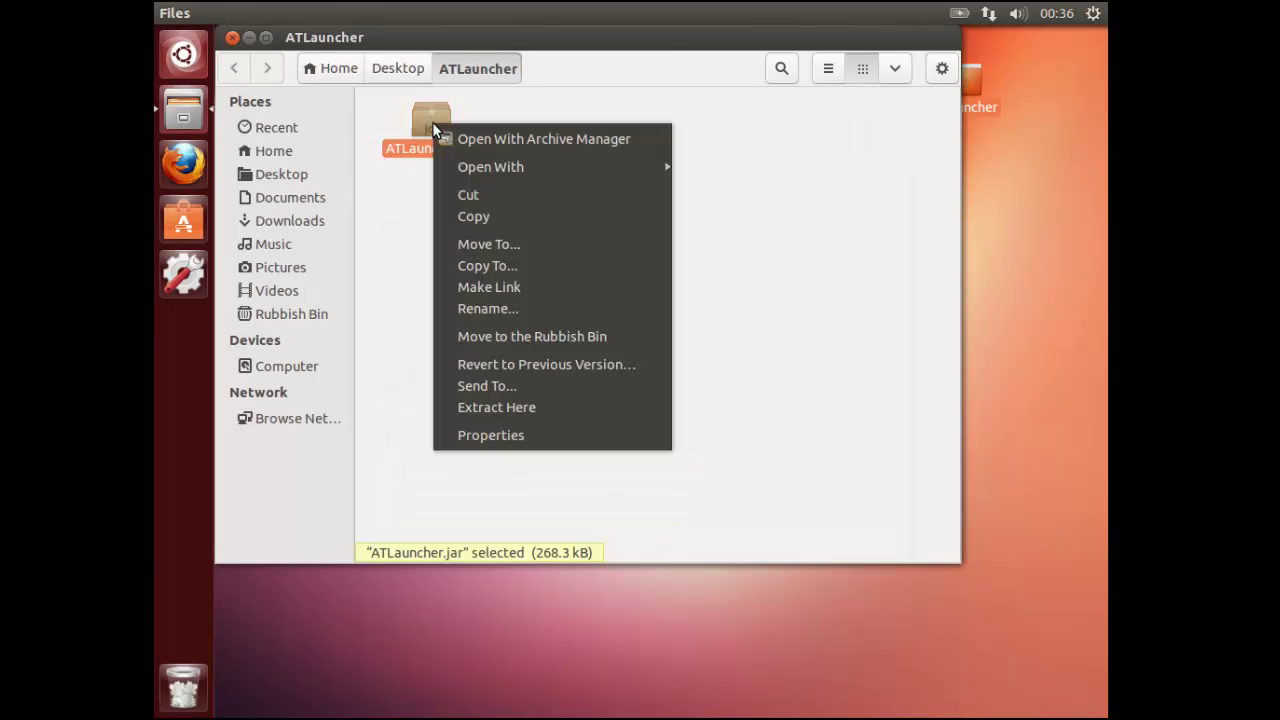
pyautogui.moveTo(475, 167)
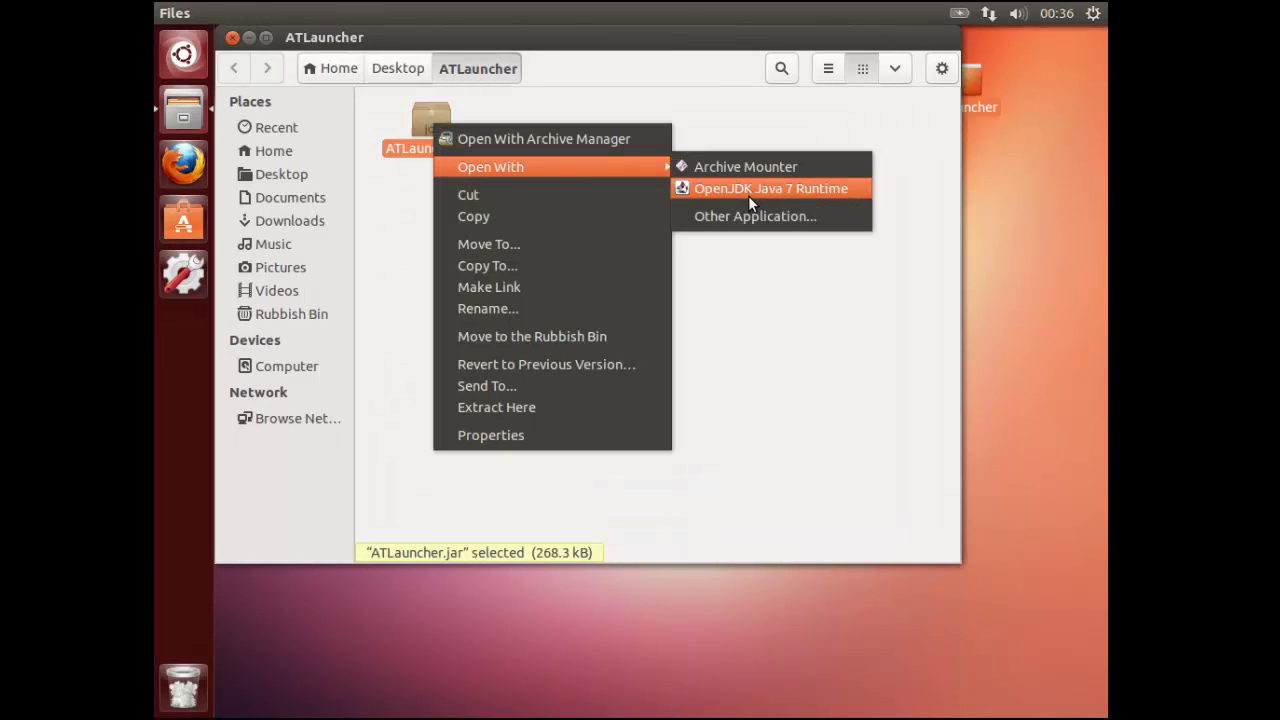
pyautogui.click(750, 195)
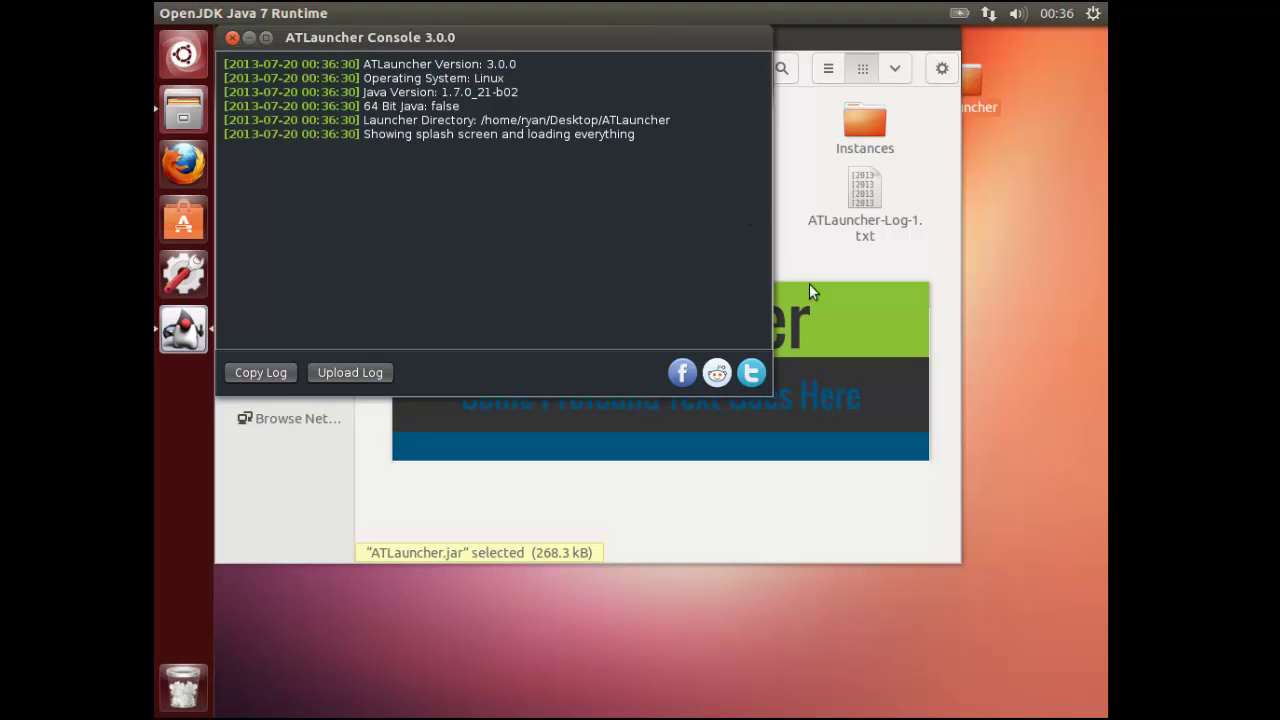
pyautogui.click(864, 336)
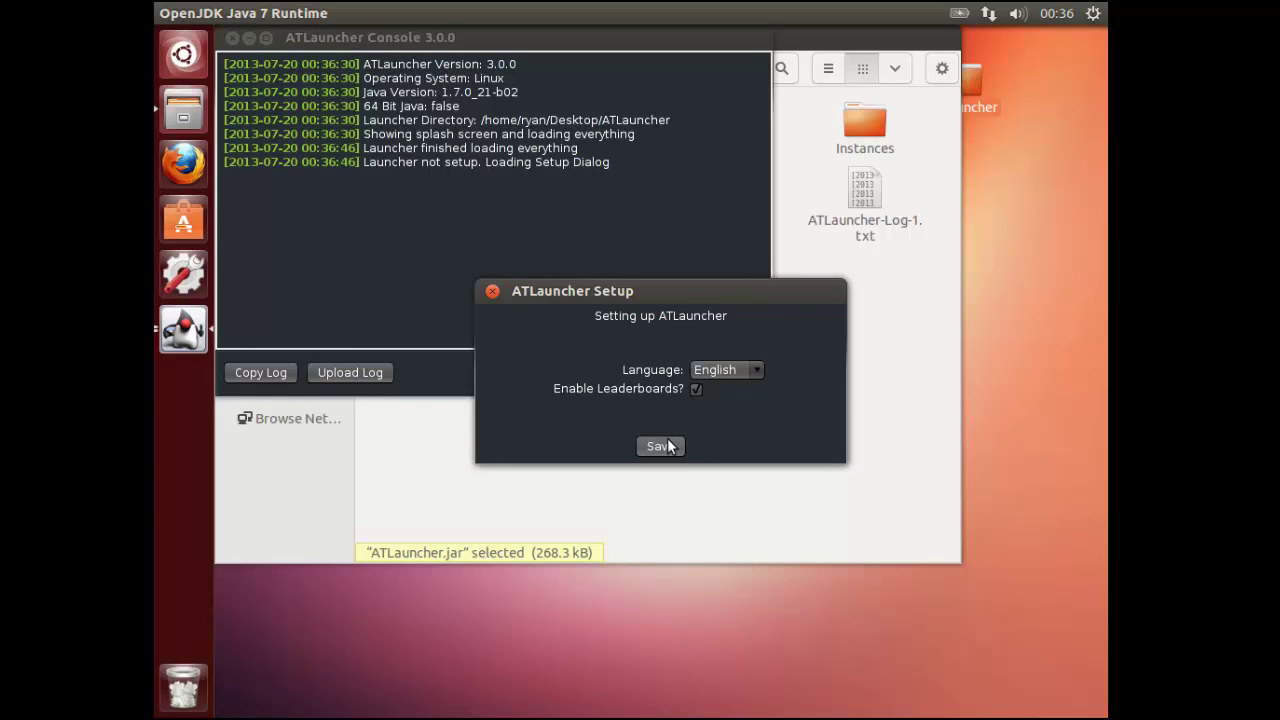
# Save the ATLauncher setup with English as language and leaderboards enabled, and close the launcher.
pyautogui.click(660, 446)
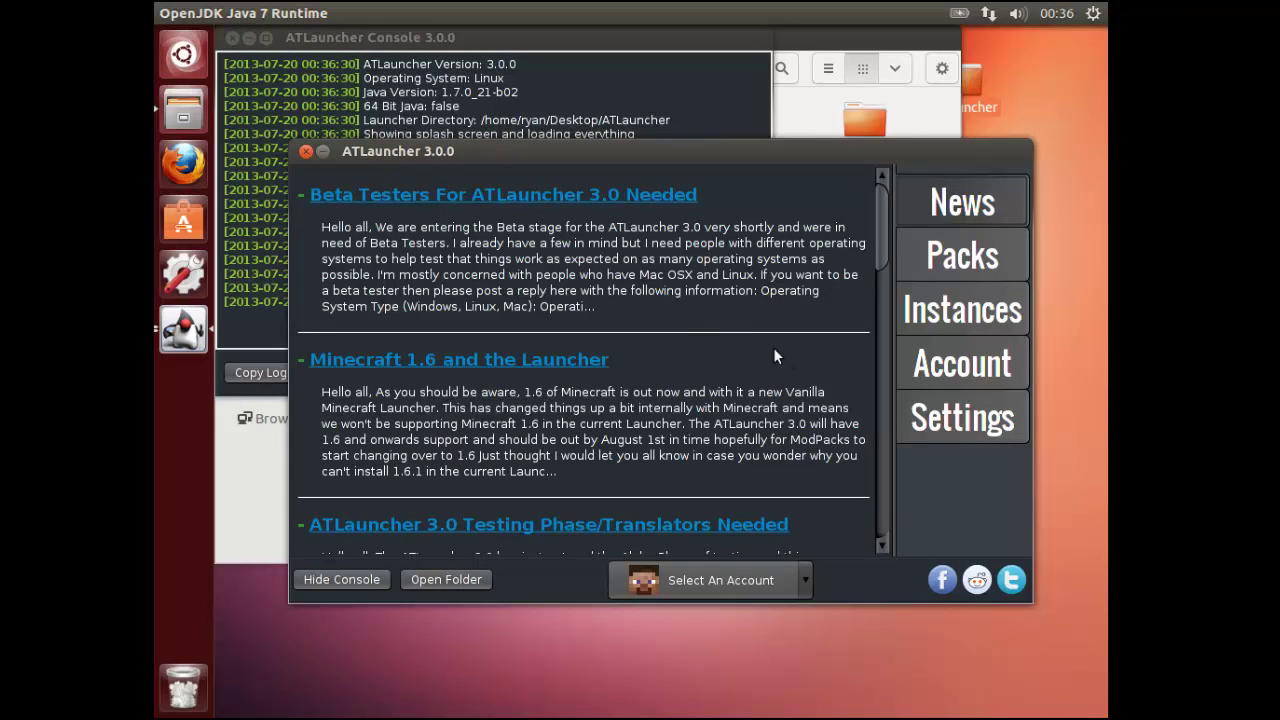
pyautogui.click(306, 152)
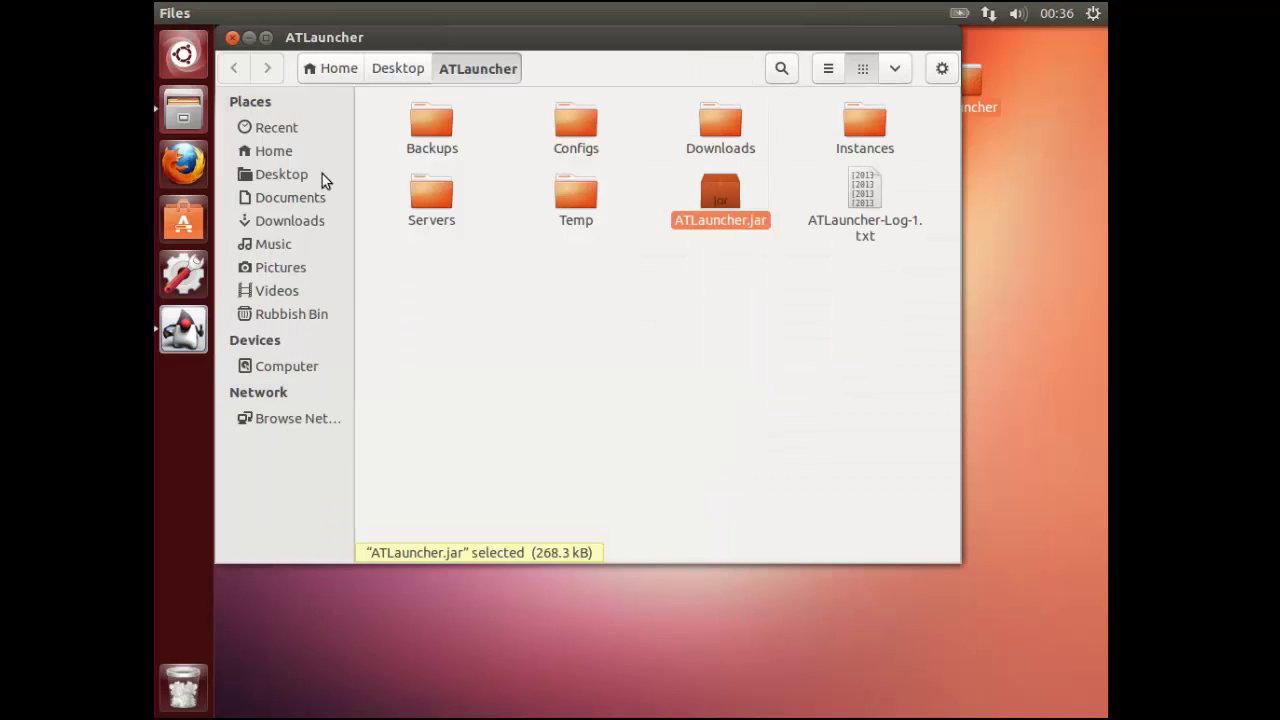
pyautogui.click(500, 311)
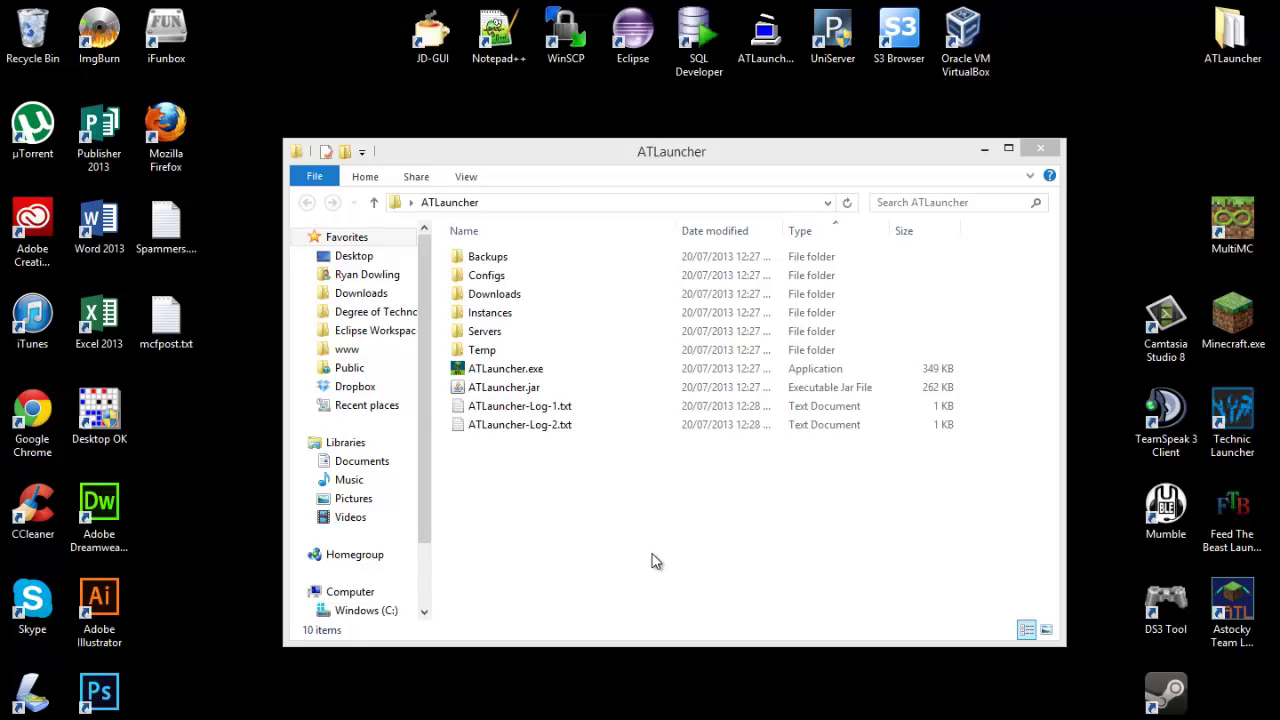
# Look through the Backups, Configs and Downloads folders inside the Windows ATLauncher folder.
pyautogui.click(636, 528)
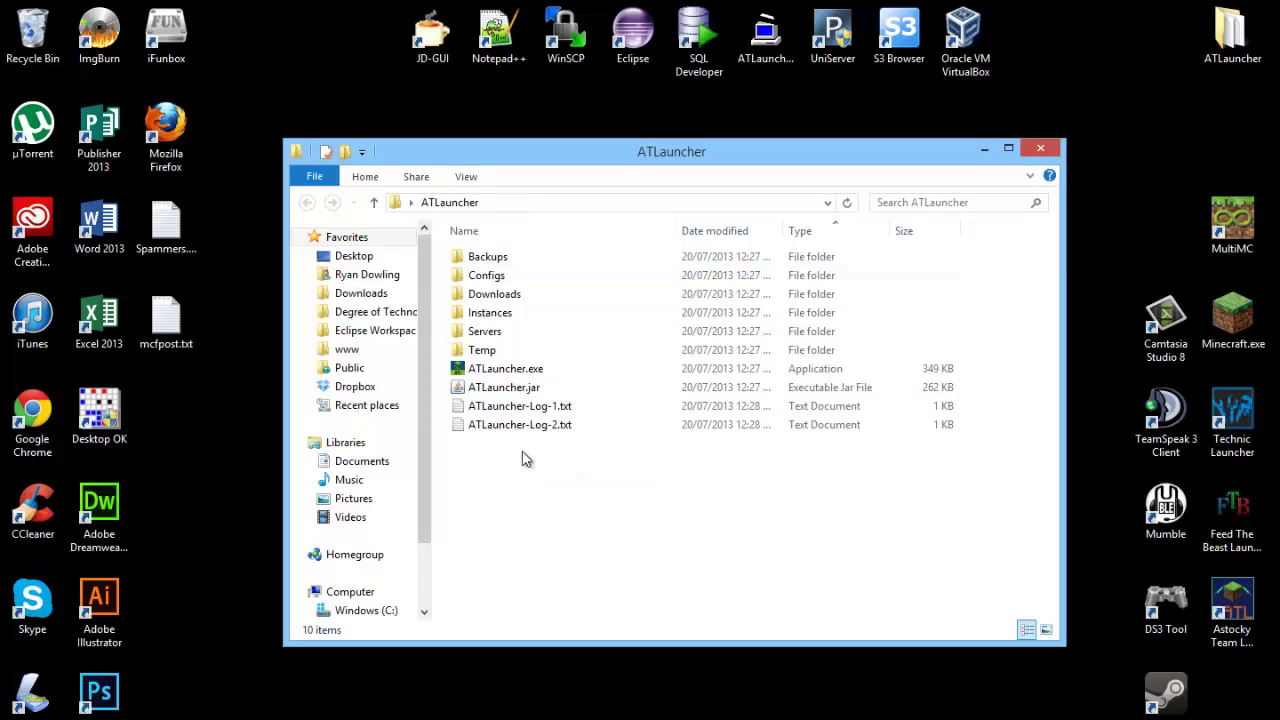
pyautogui.doubleClick(479, 251)
pyautogui.press('BackSpace')
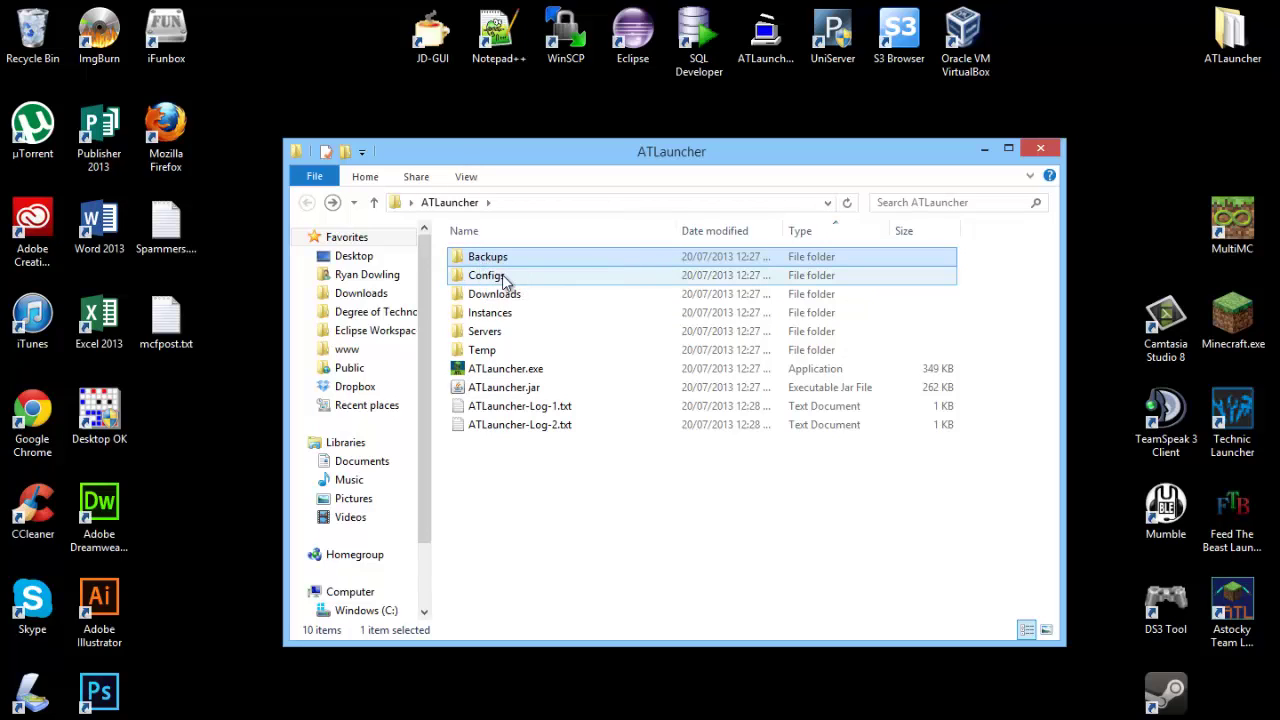
pyautogui.doubleClick(500, 276)
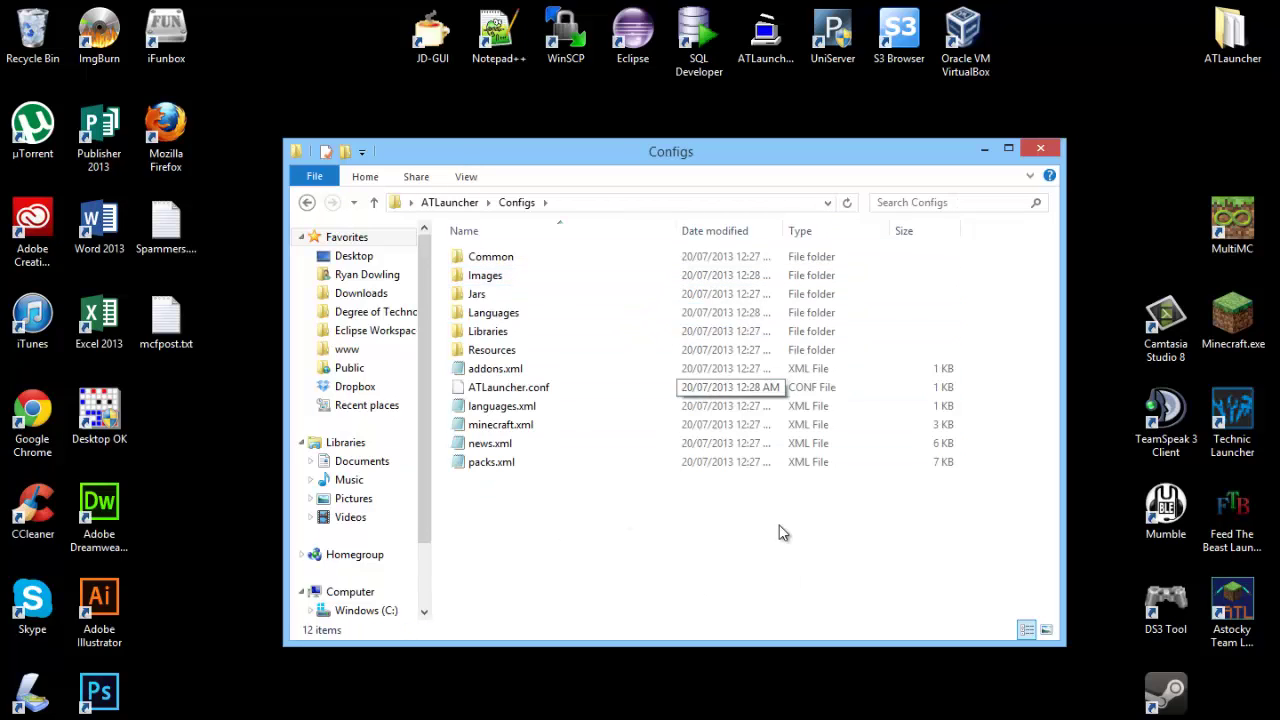
pyautogui.press('BackSpace')
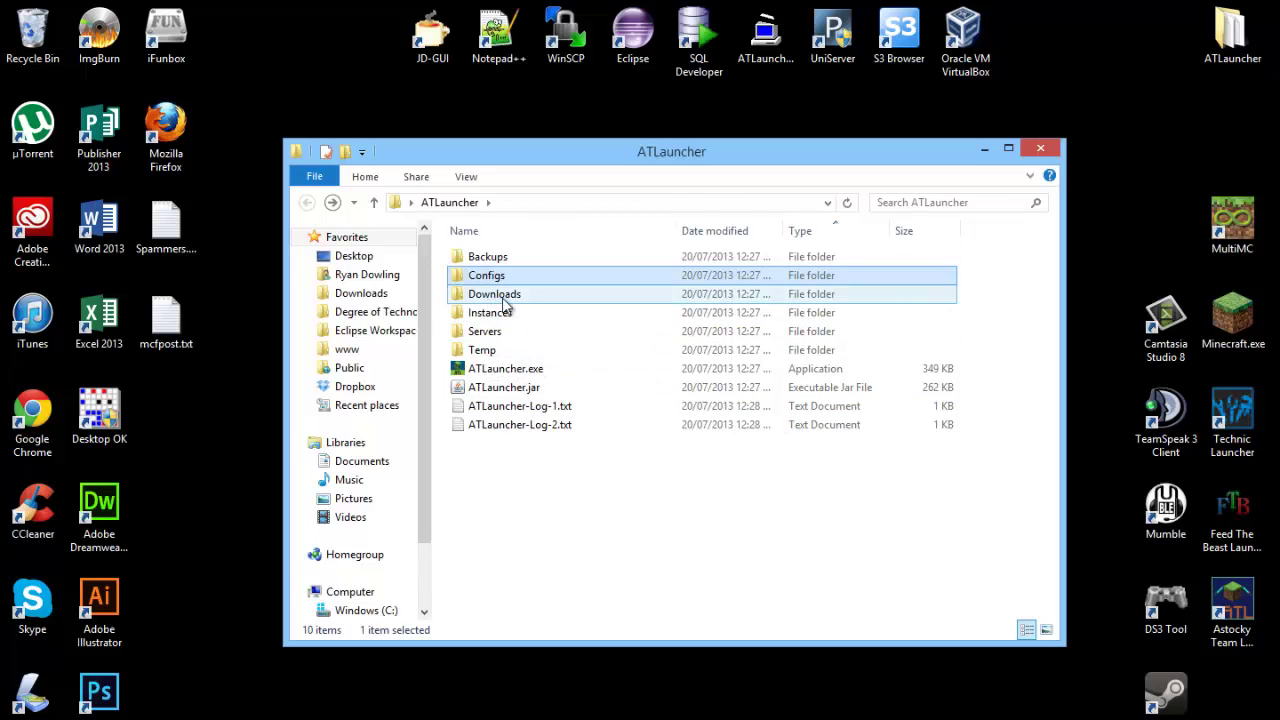
pyautogui.doubleClick(495, 294)
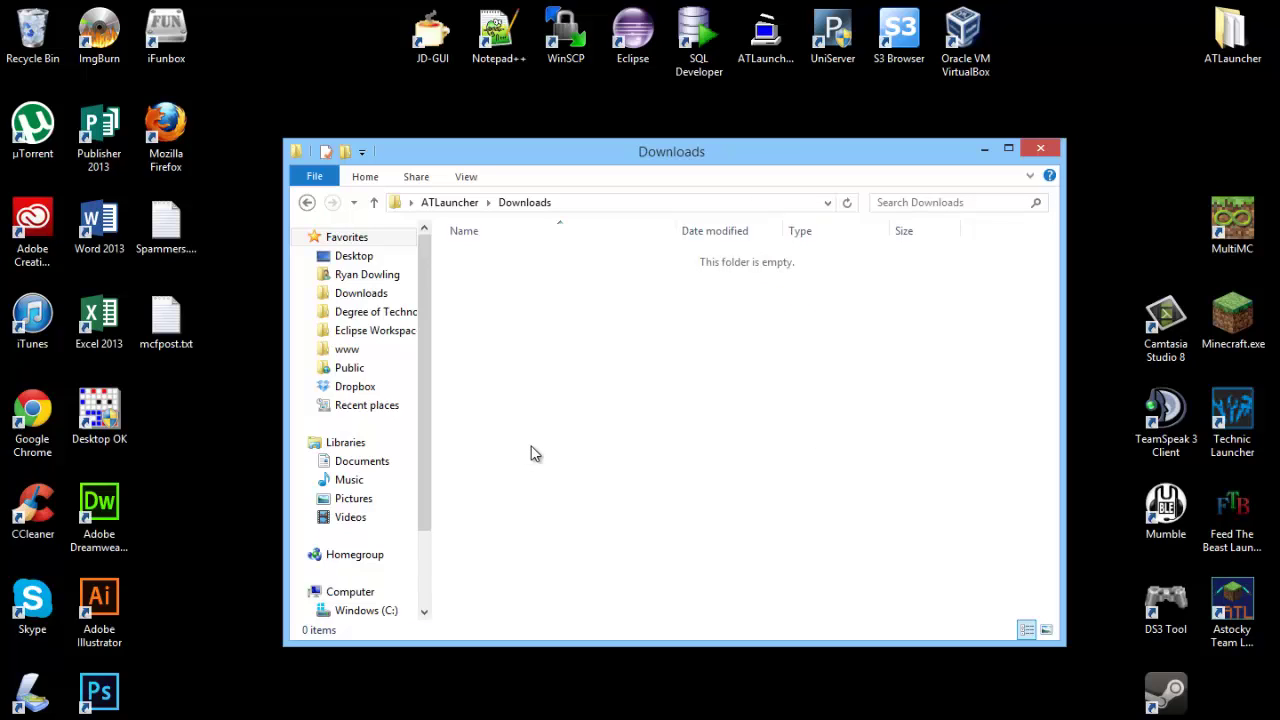
pyautogui.hotkey('alt', 'Left')
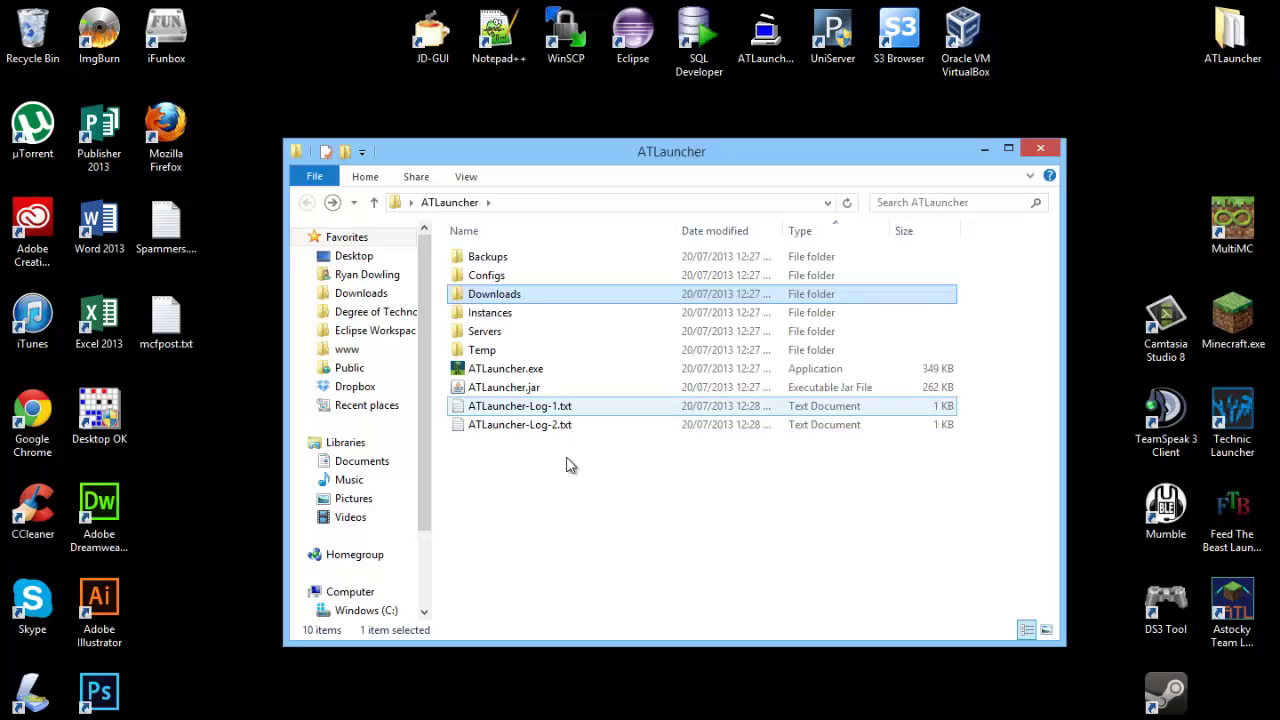
# Look through the Instances, Servers and Temp folders and view the log file ATLauncher-Log-1.txt.
pyautogui.doubleClick(508, 322)
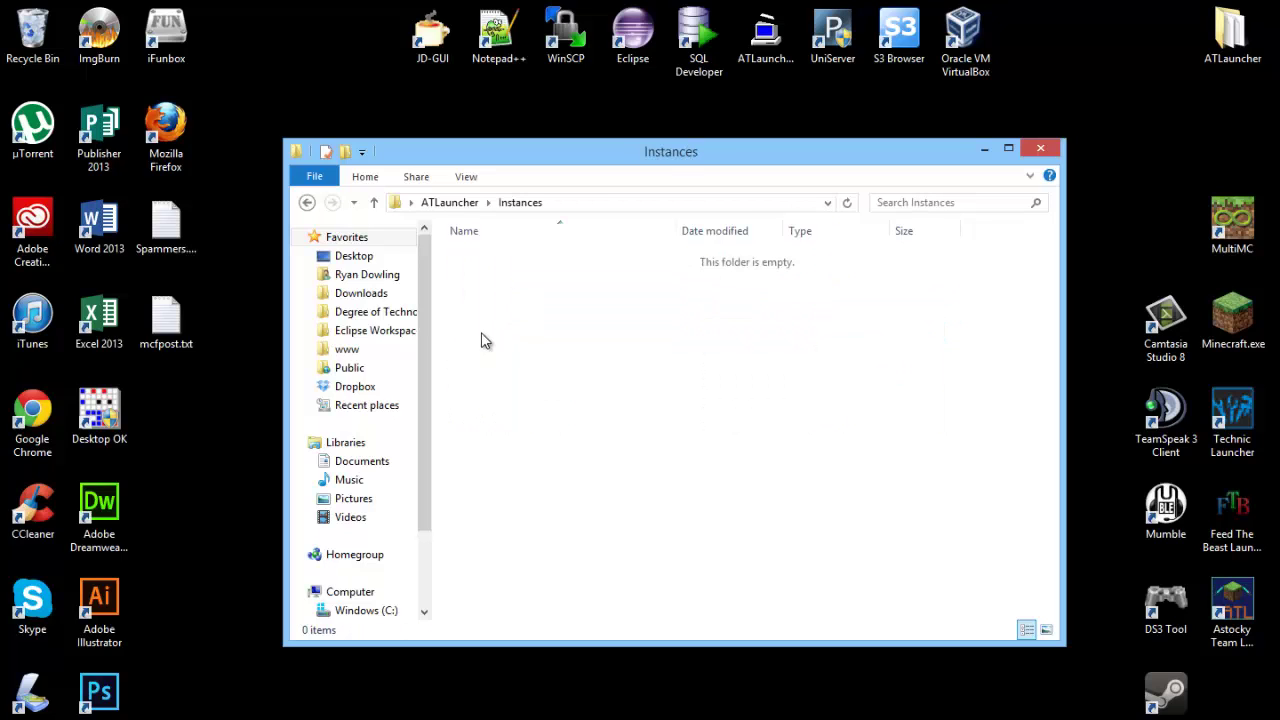
pyautogui.hotkey('alt', 'Left')
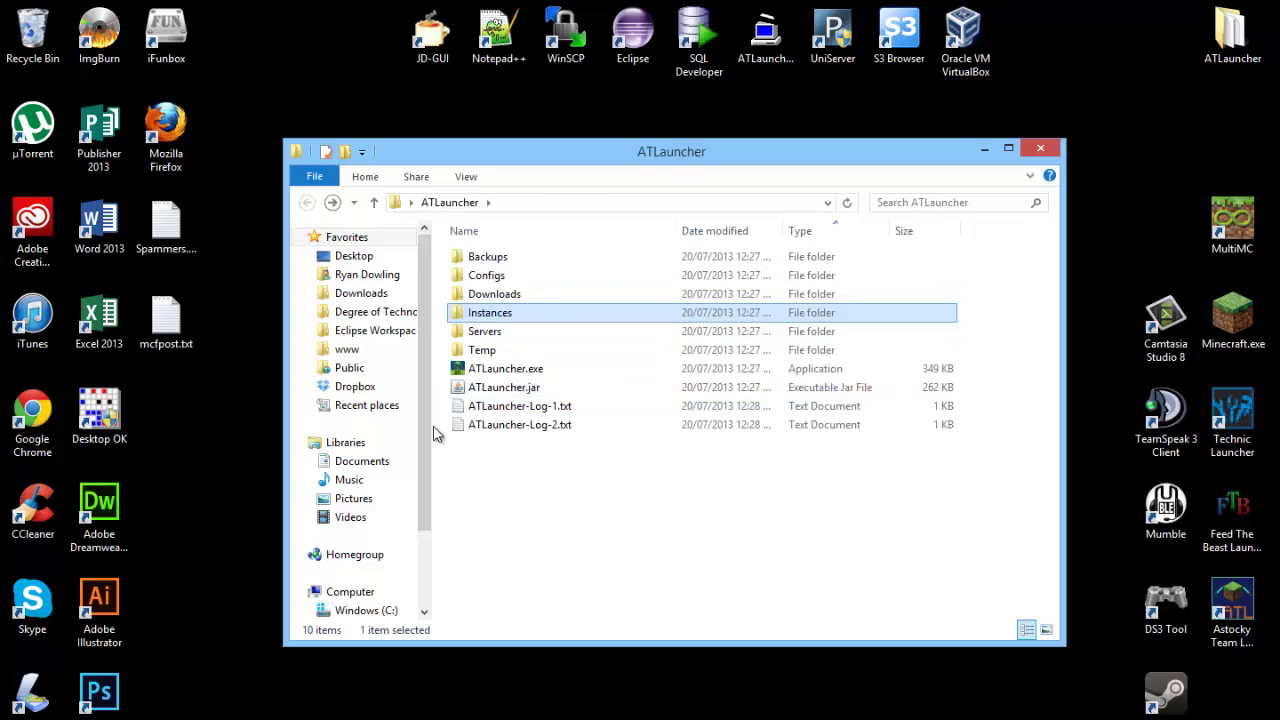
pyautogui.doubleClick(483, 334)
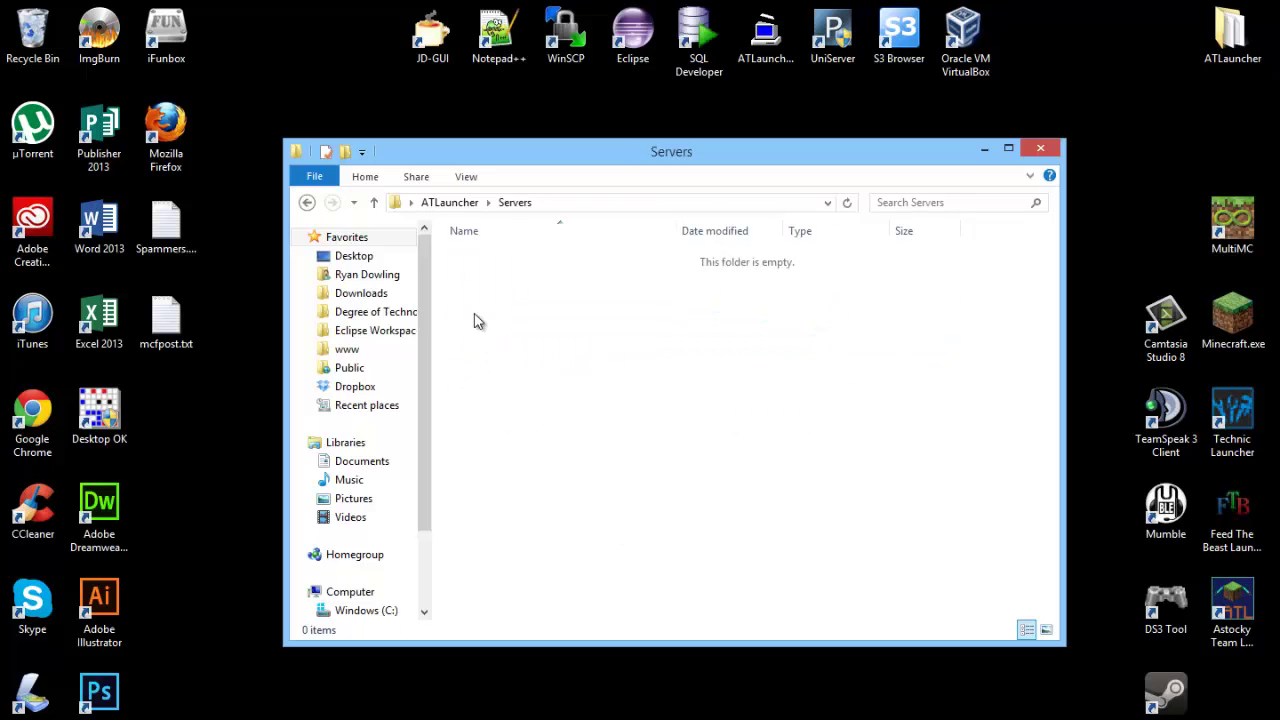
pyautogui.press('BackSpace')
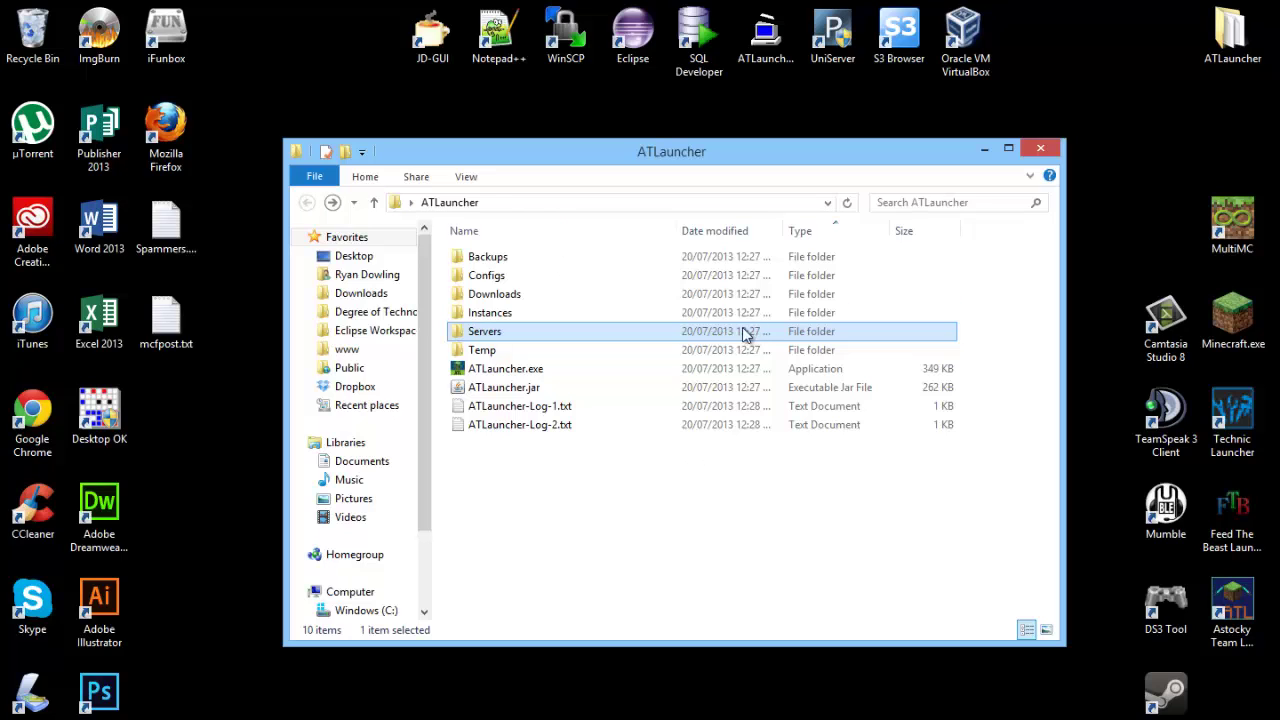
pyautogui.doubleClick(487, 348)
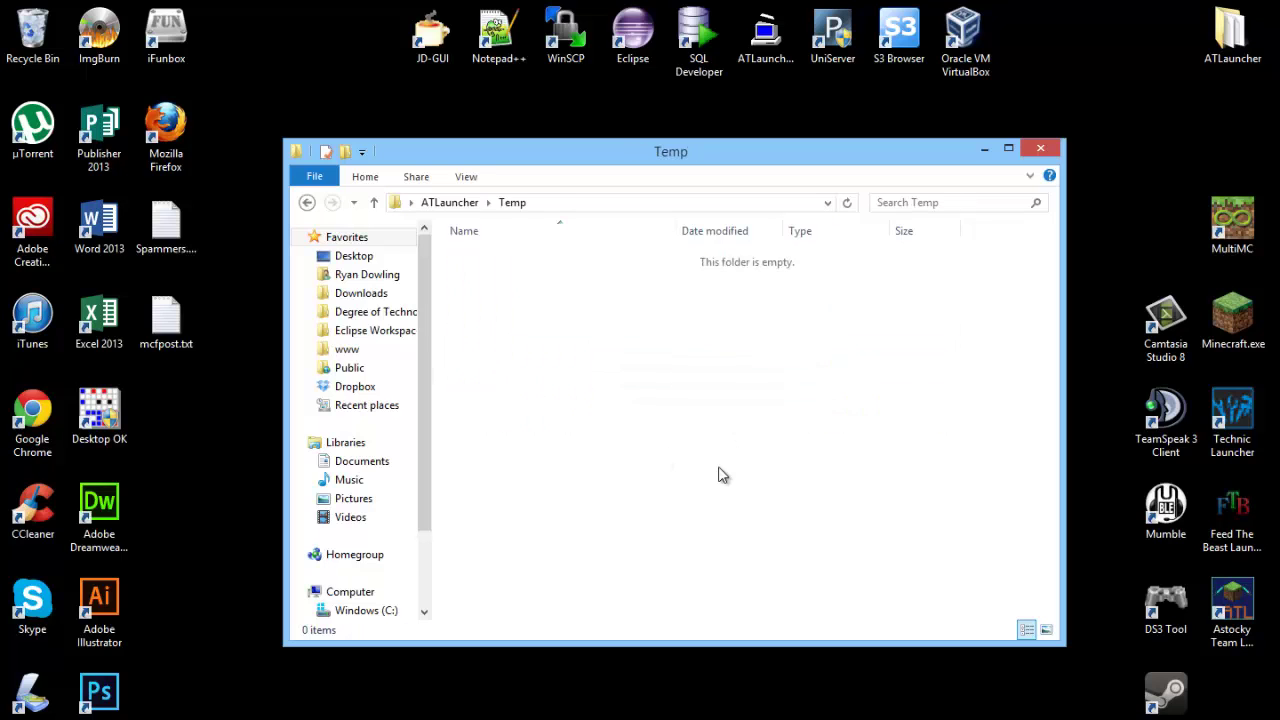
pyautogui.press('BackSpace')
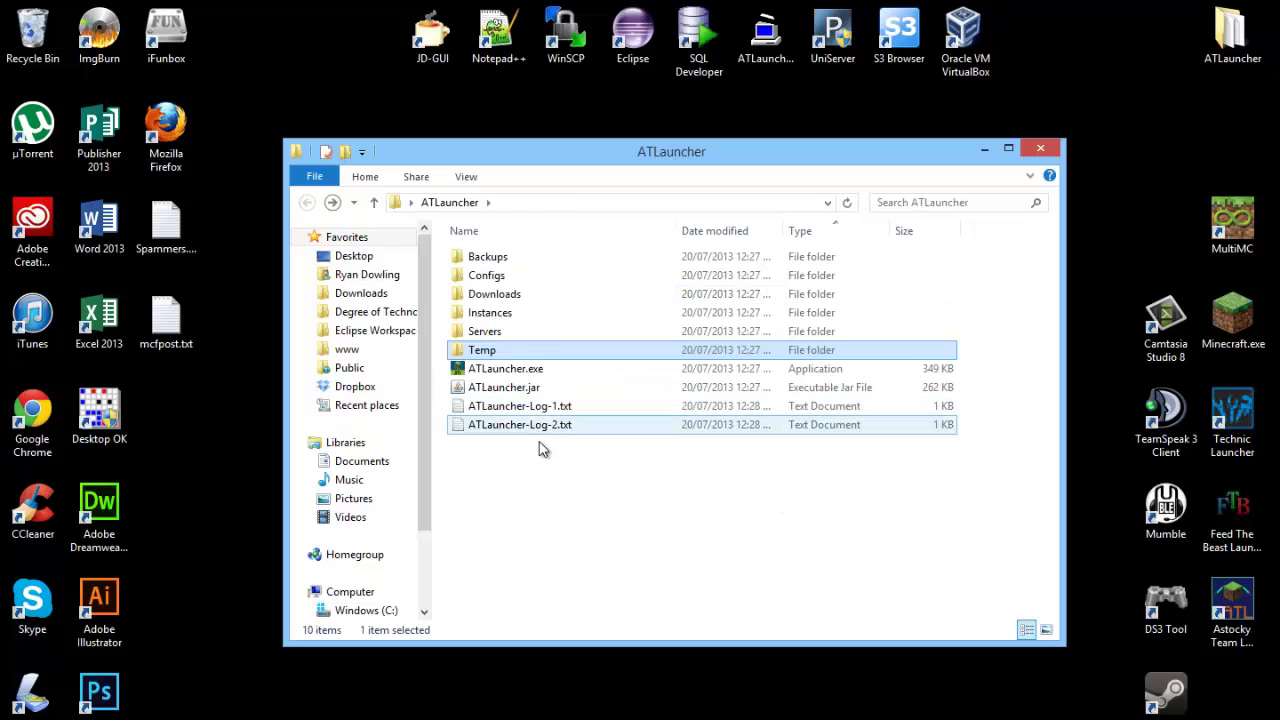
pyautogui.doubleClick(512, 407)
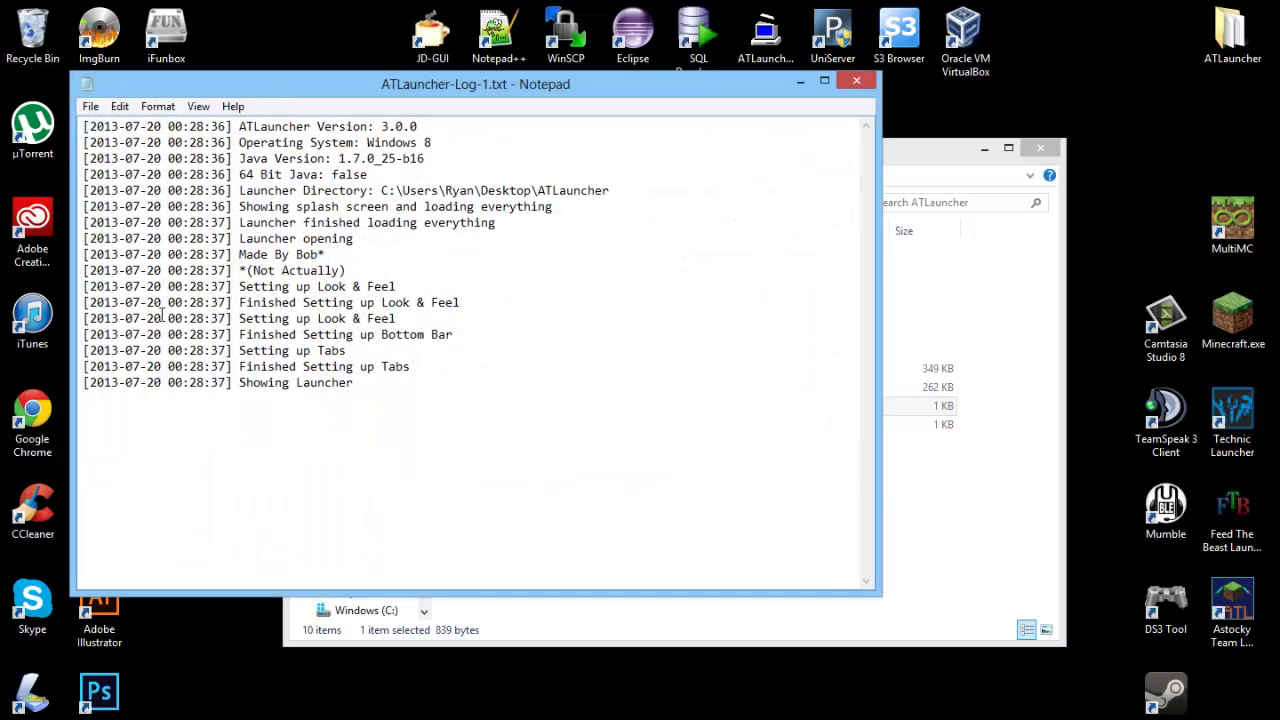
pyautogui.click(856, 83)
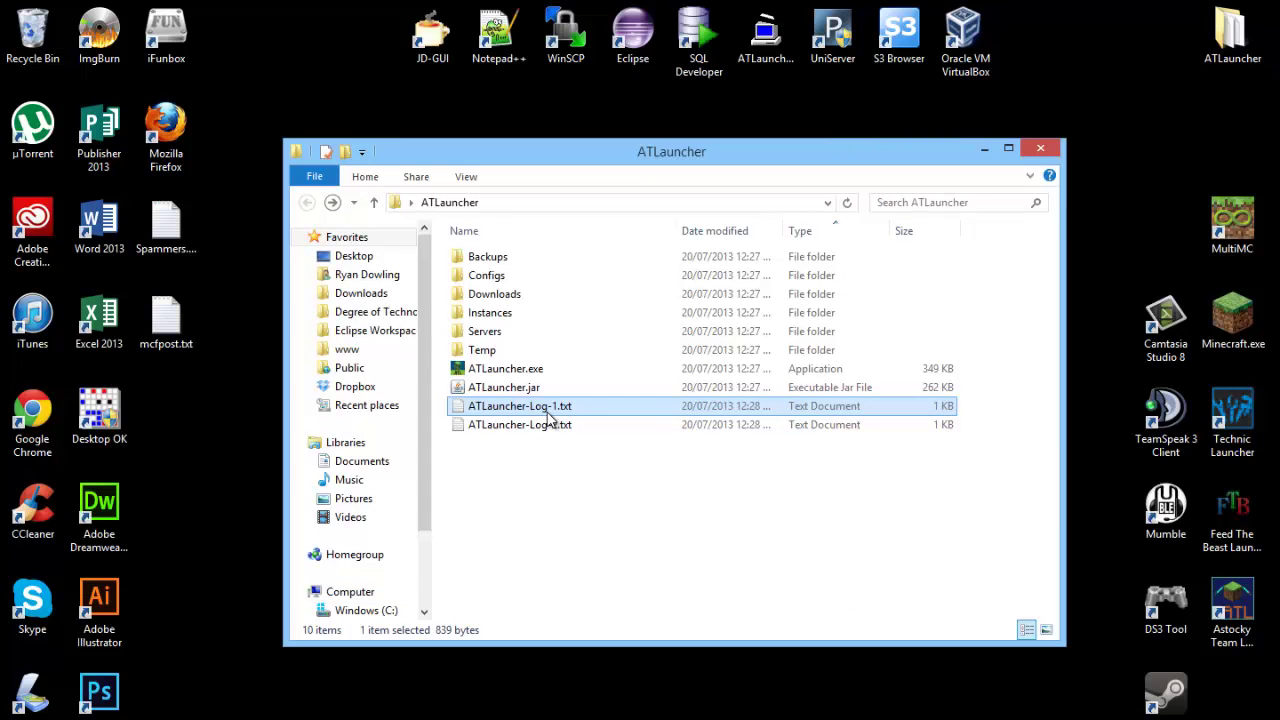
# Launch ATLauncher.exe on Windows and open the page for adding an account.
pyautogui.doubleClick(520, 370)
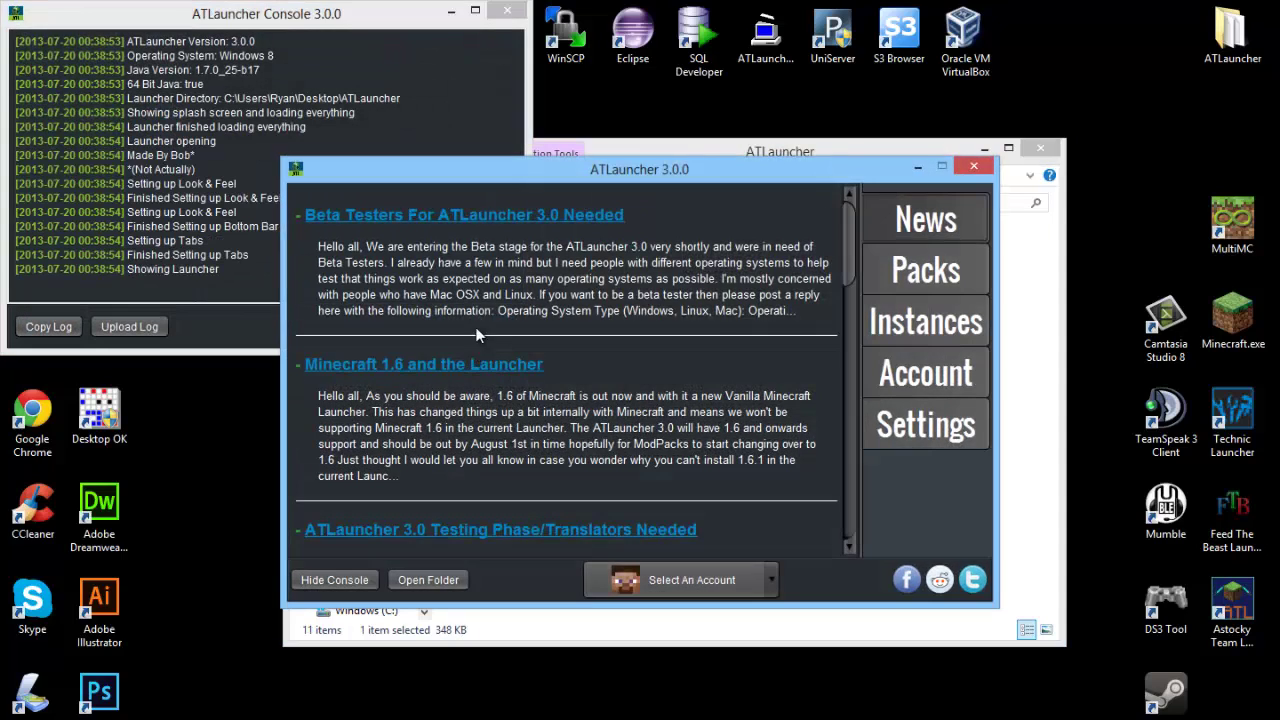
pyautogui.moveTo(534, 180); pyautogui.dragTo(556, 144)
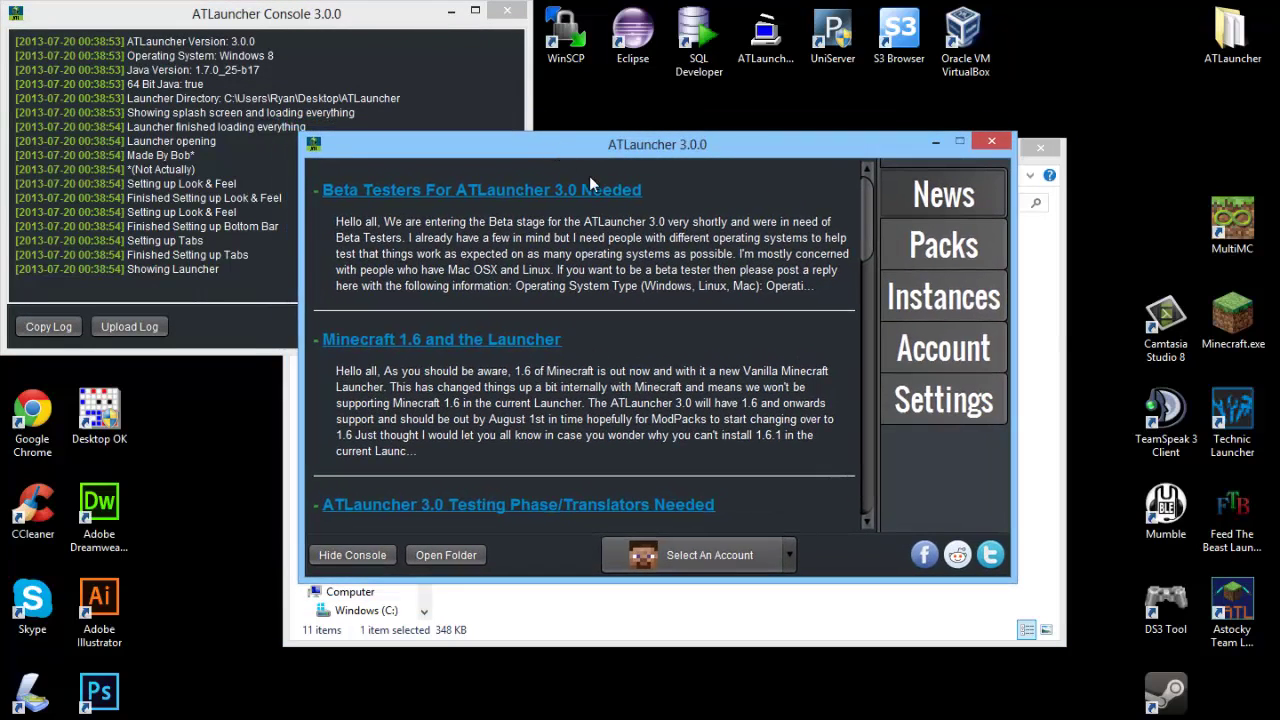
pyautogui.click(940, 346)
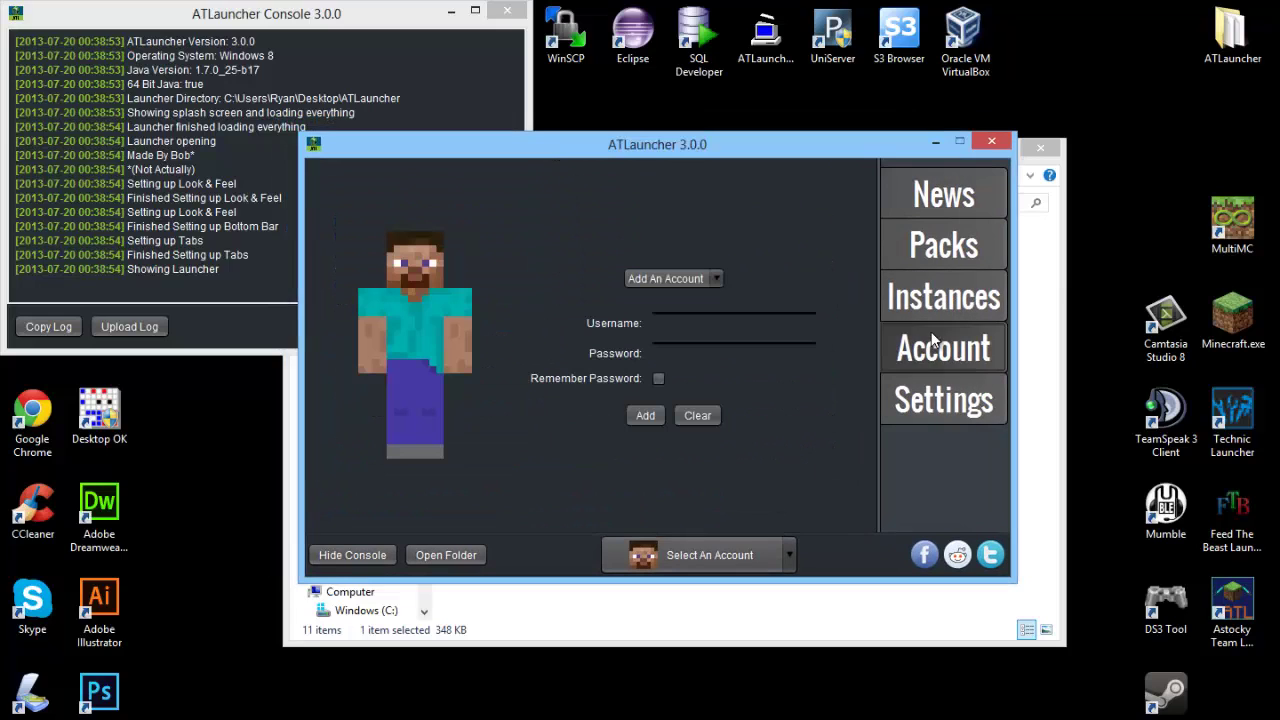
# Add an account with its username and account password, enable Remember Password, and switch to the new account.
pyautogui.click(688, 334)
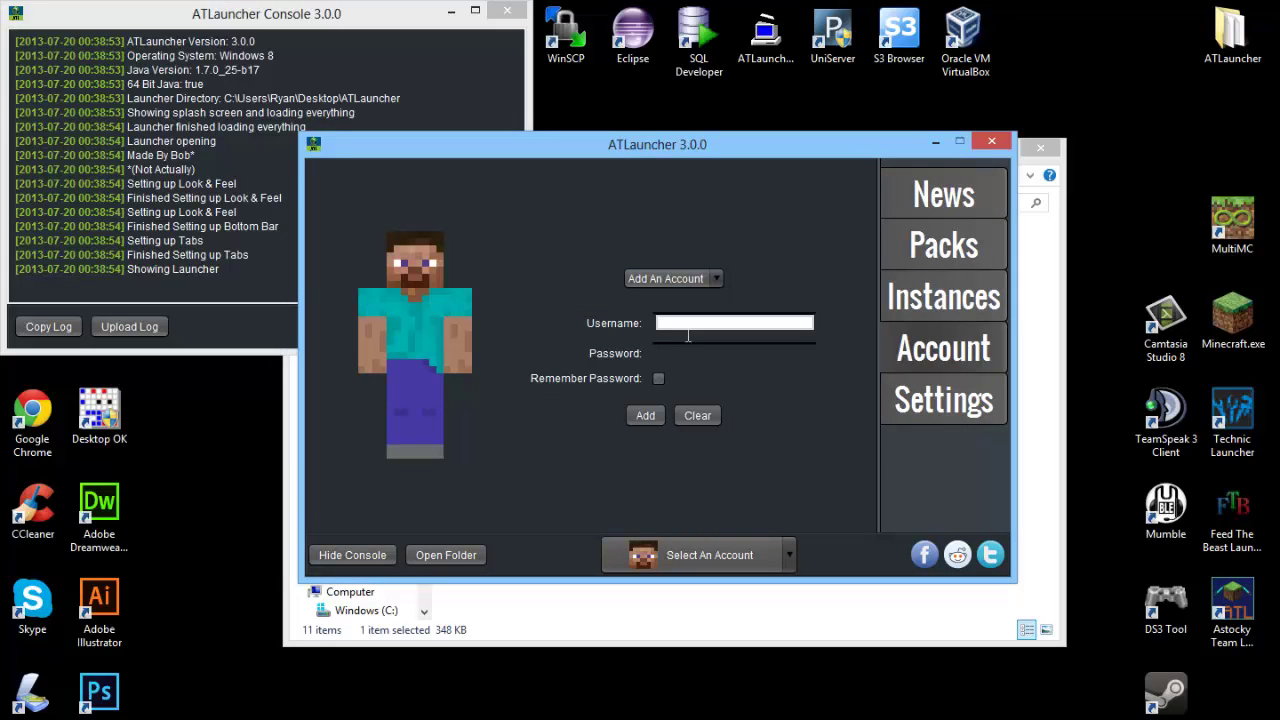
pyautogui.write('**************')
pyautogui.click(657, 377)
pyautogui.click(645, 416)
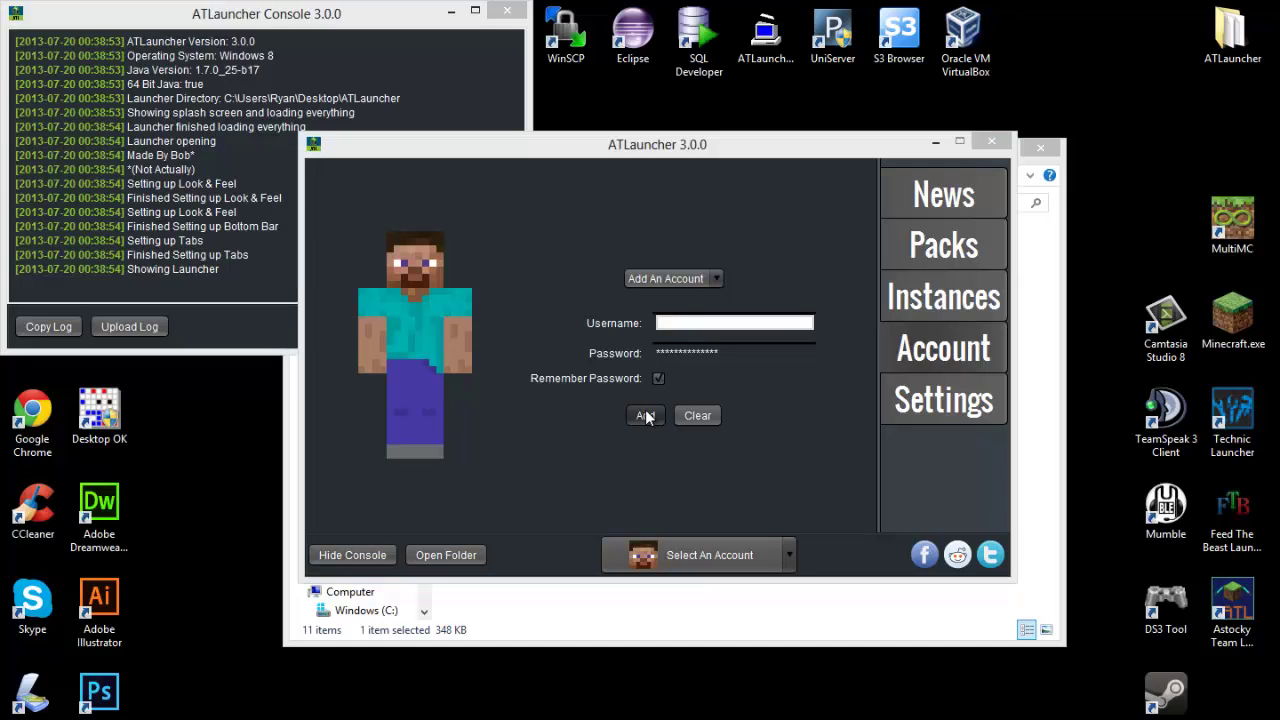
pyautogui.click(781, 397)
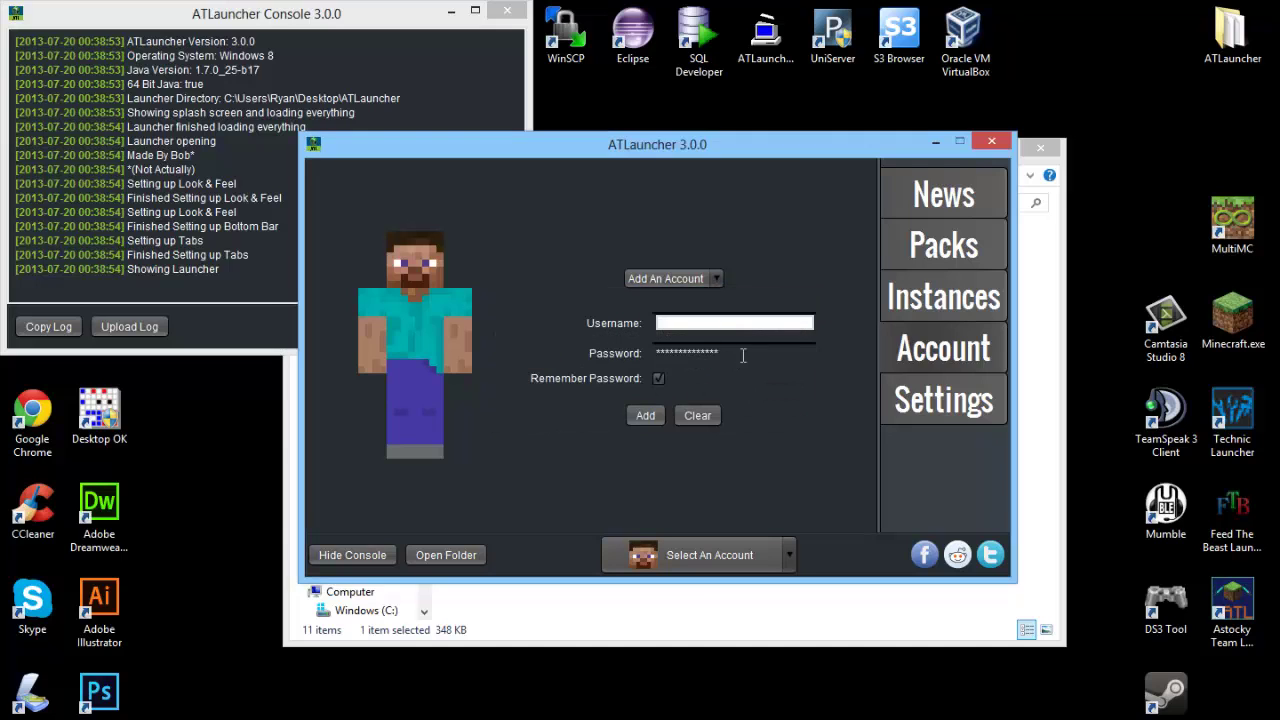
pyautogui.write('**************')
pyautogui.click(629, 412)
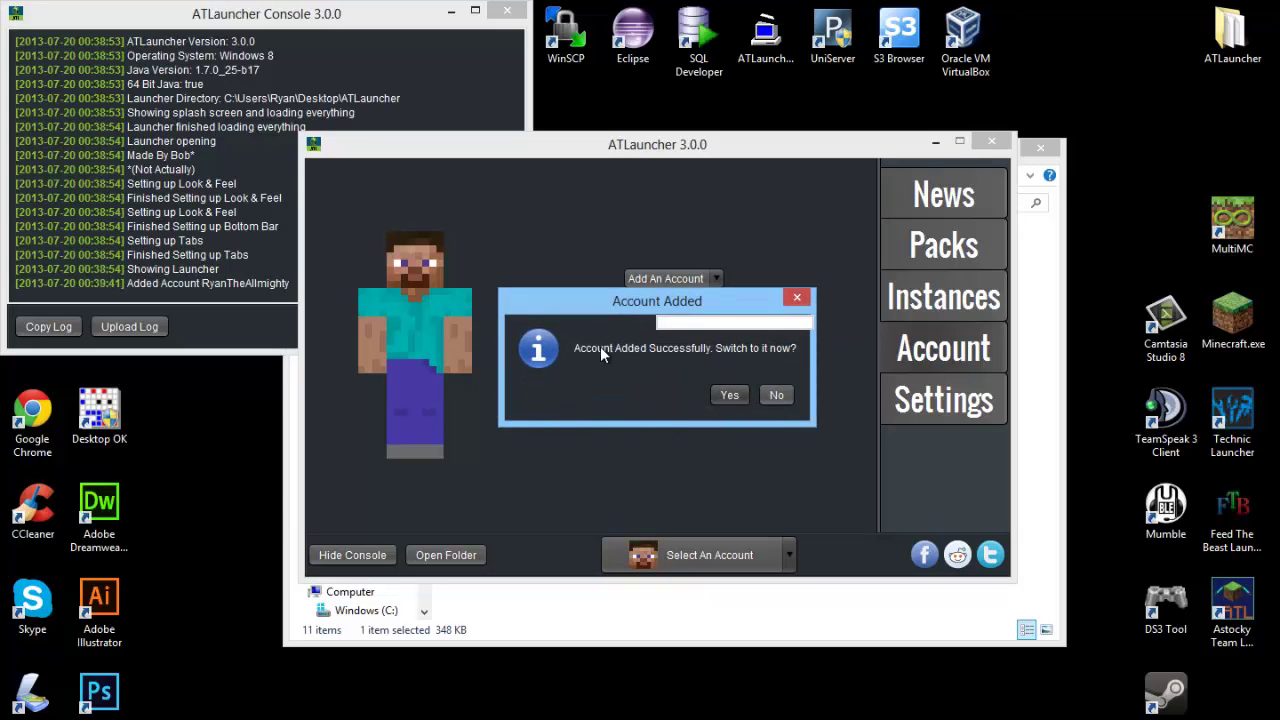
pyautogui.click(730, 395)
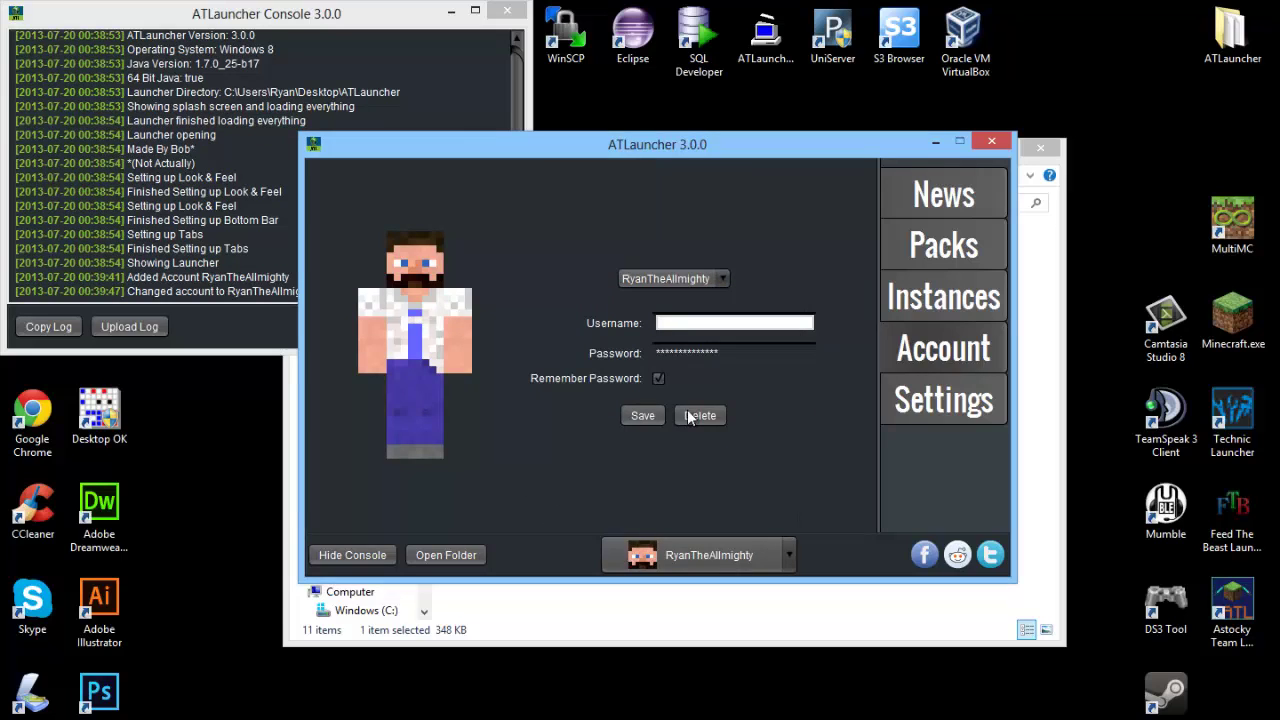
# Log out of the active account by choosing Select An Account, and switch back to the added account.
pyautogui.click(645, 565)
pyautogui.click(712, 588)
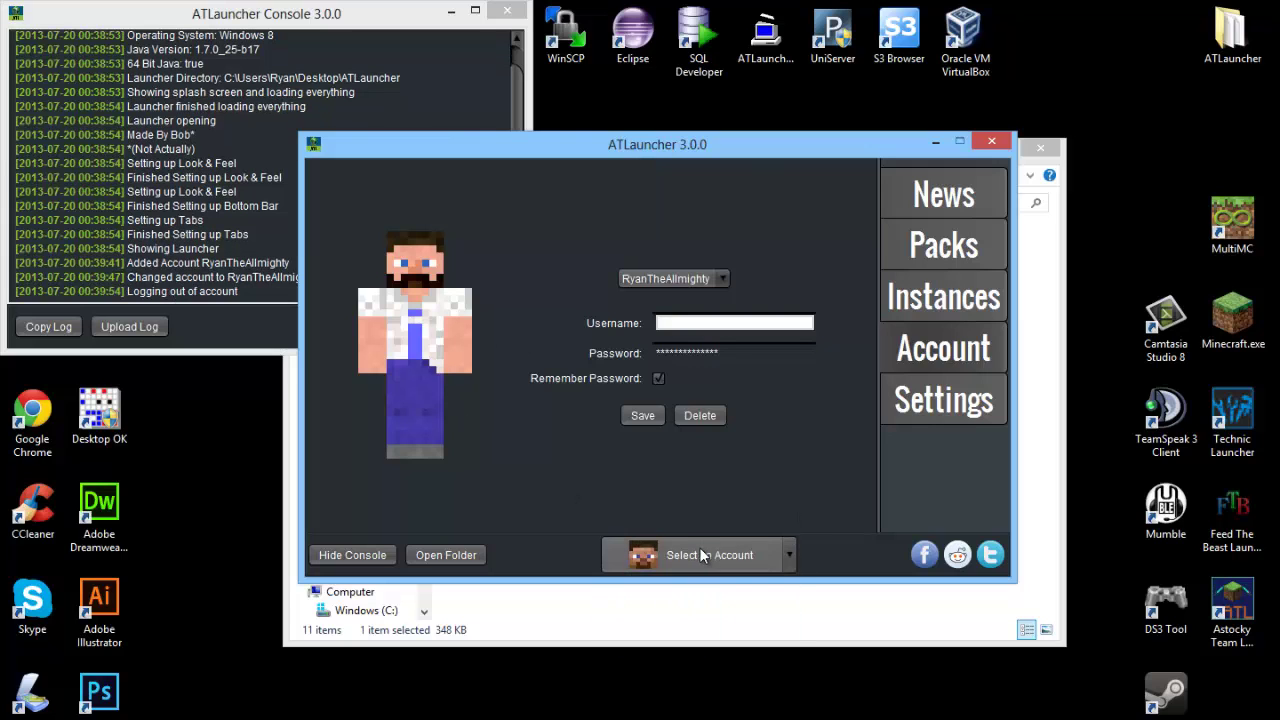
pyautogui.click(699, 555)
pyautogui.click(705, 628)
pyautogui.click(693, 565)
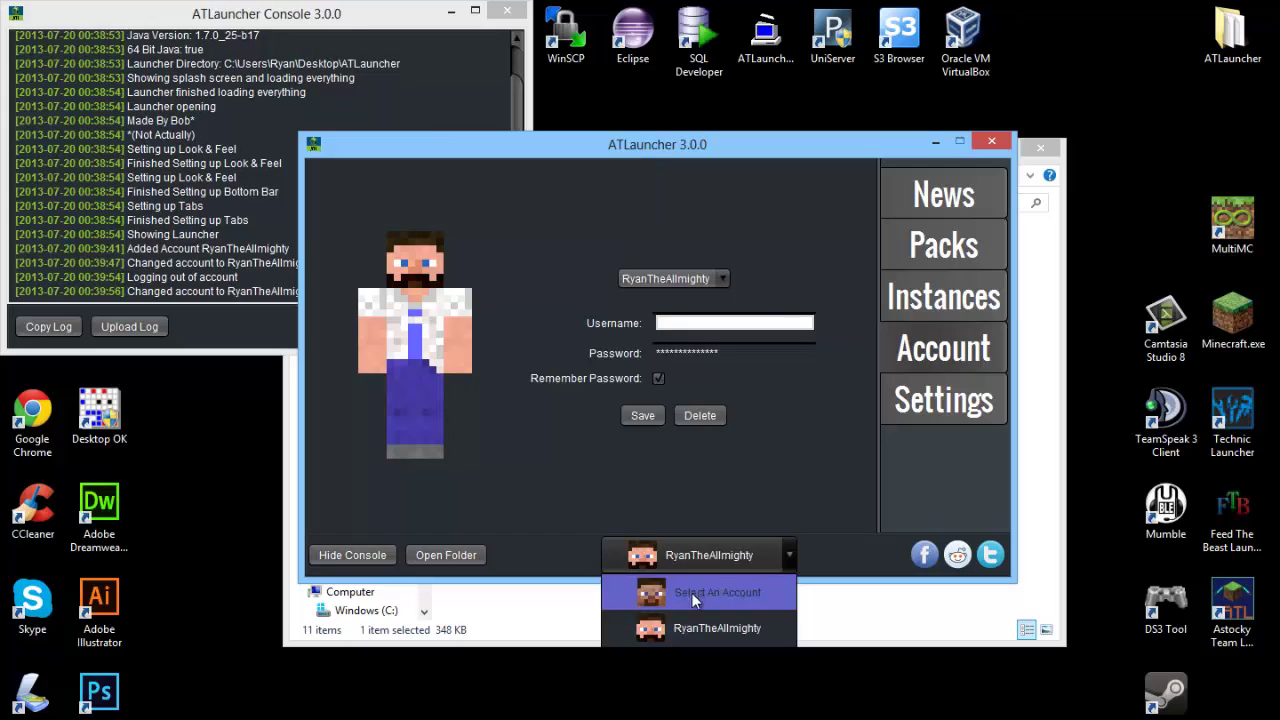
pyautogui.click(705, 628)
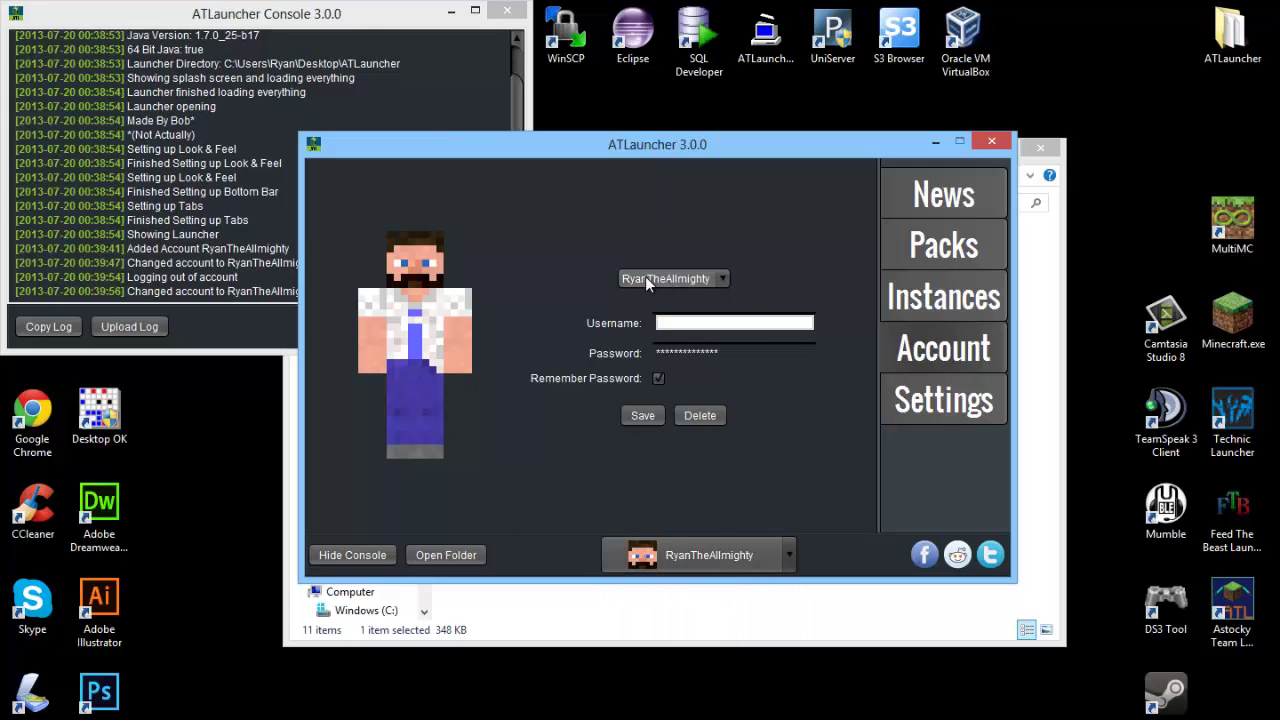
# Switch the account form to Add An Account and back to the saved account.
pyautogui.click(711, 280)
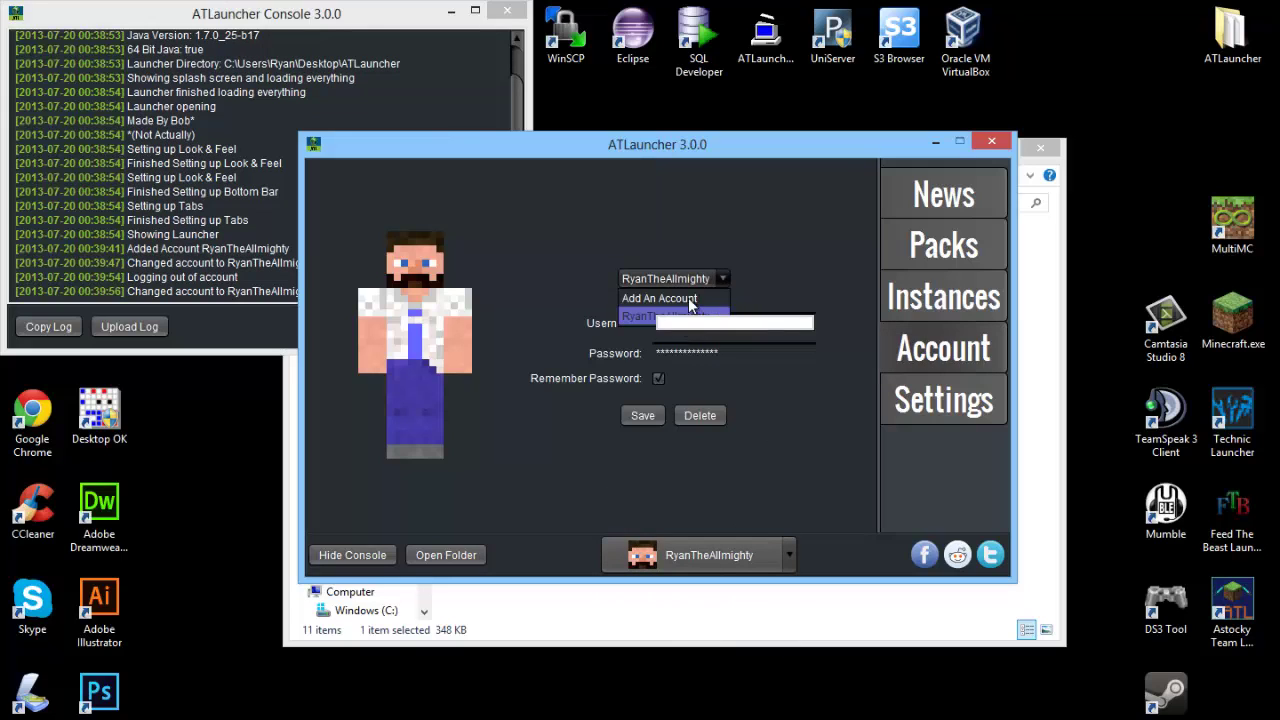
pyautogui.click(689, 300)
pyautogui.click(688, 281)
pyautogui.click(688, 315)
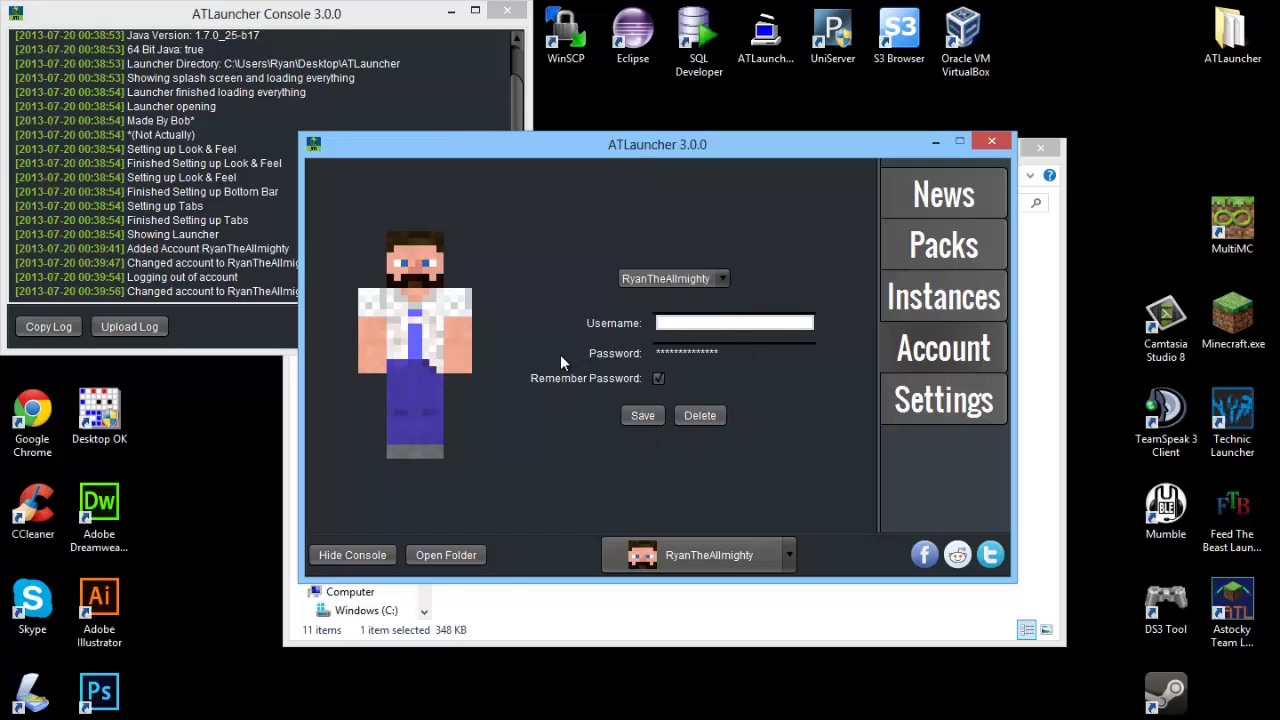
# Open the launcher's settings and review the Language and Download Server choices, keeping Download Server on Auto.
pyautogui.click(930, 404)
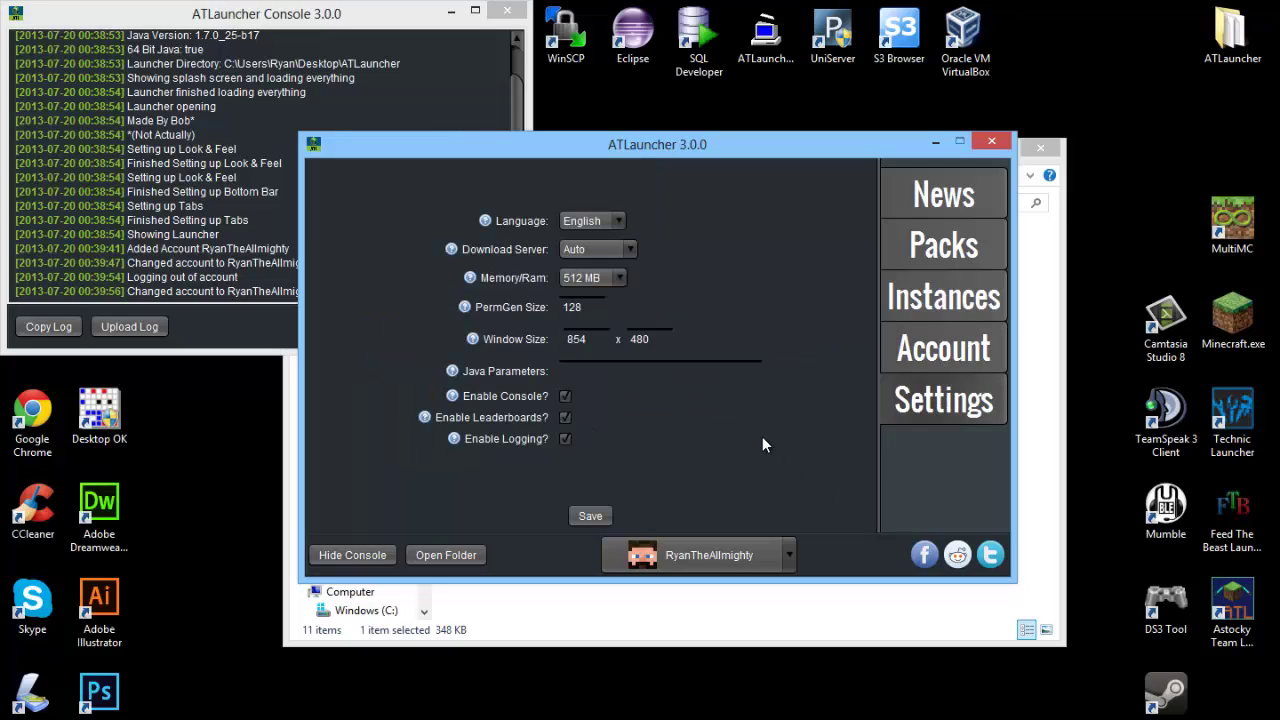
pyautogui.click(608, 218)
pyautogui.click(607, 218)
pyautogui.click(607, 255)
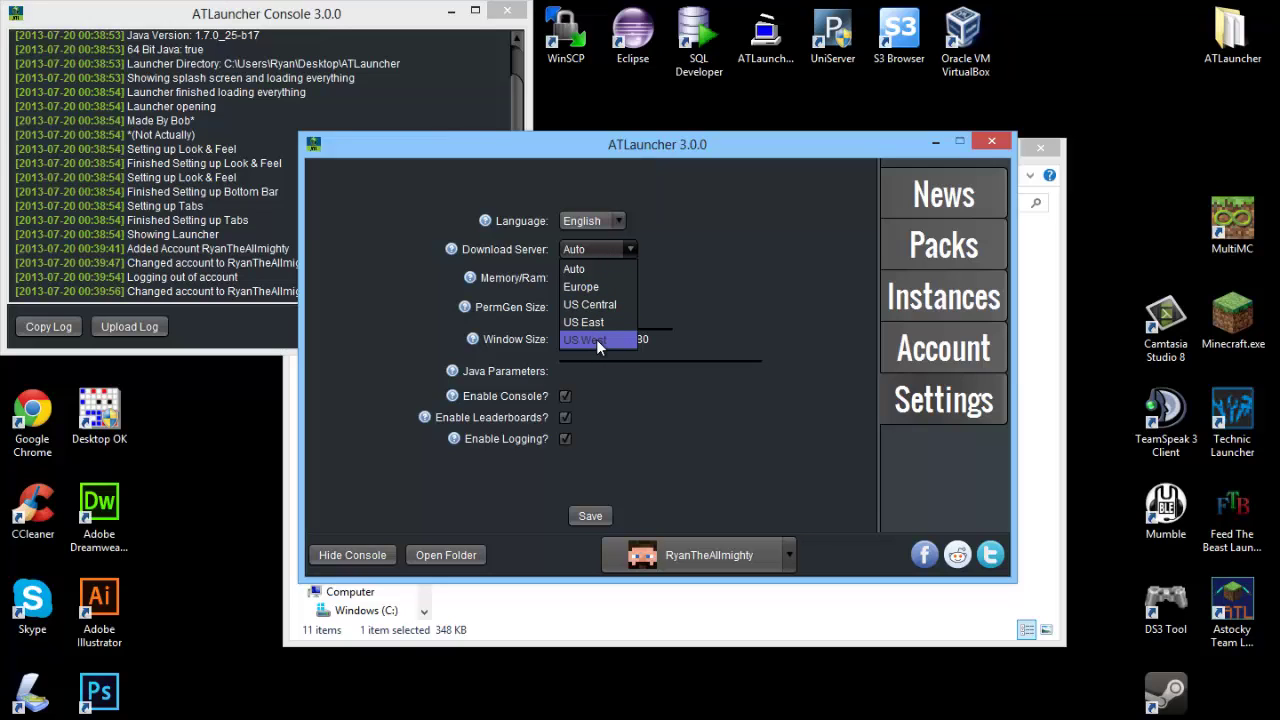
pyautogui.click(583, 275)
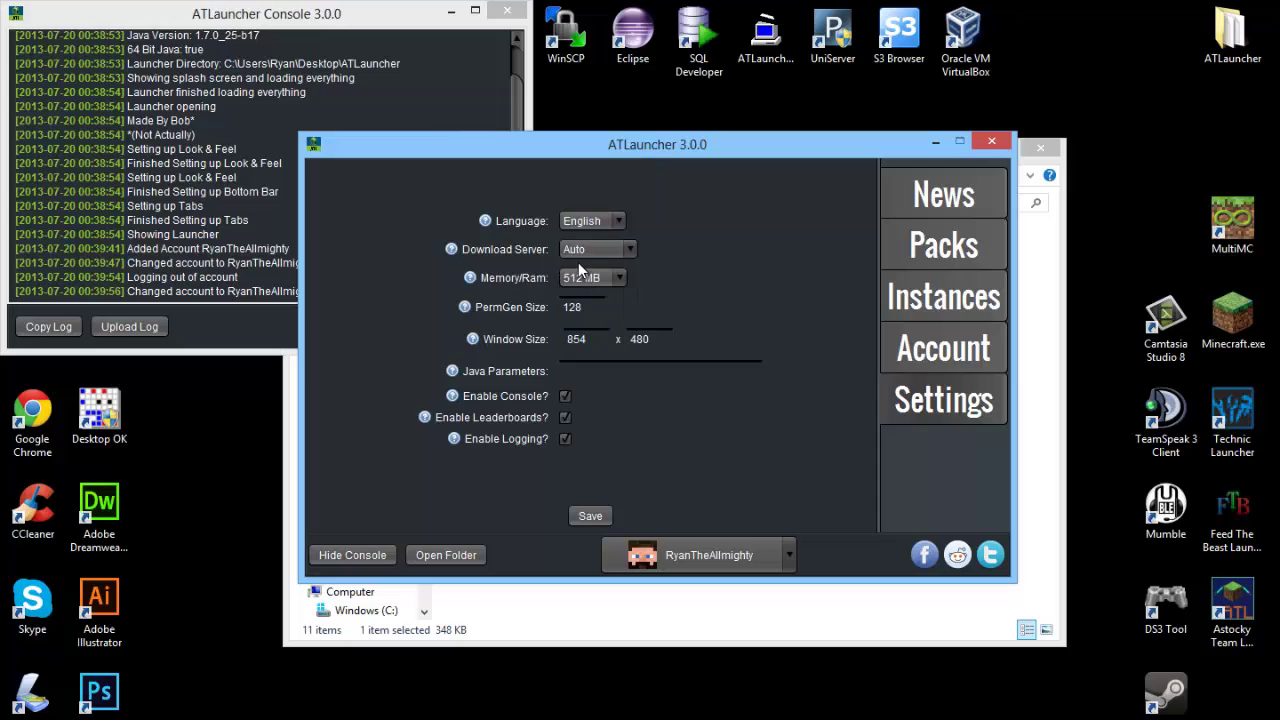
pyautogui.click(584, 250)
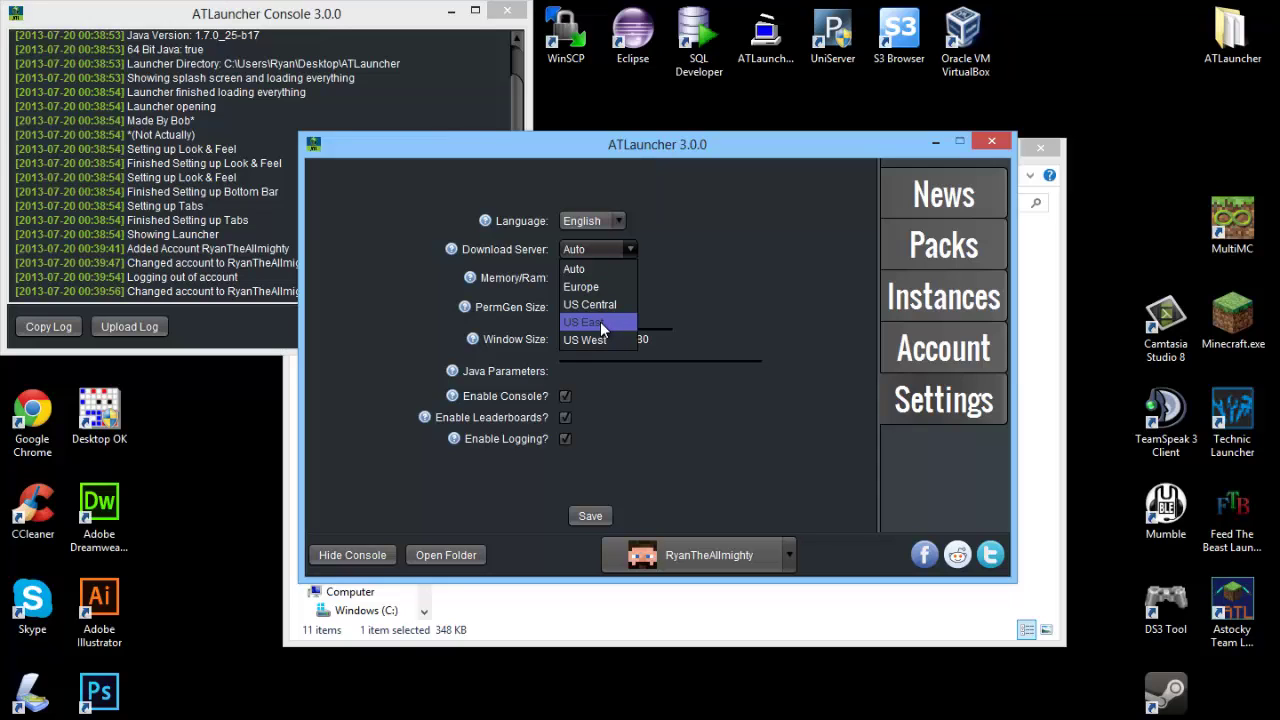
pyautogui.click(598, 269)
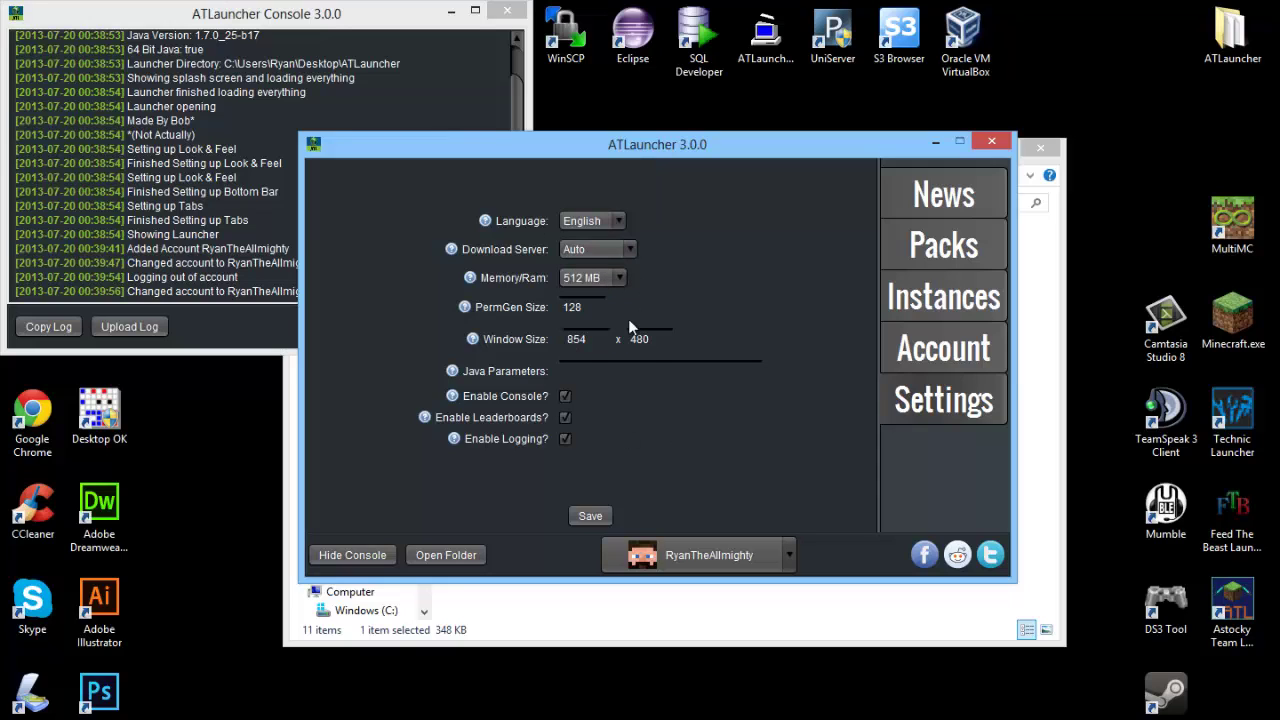
# Set the Memory/Ram allocation to 2048 MB.
pyautogui.click(589, 279)
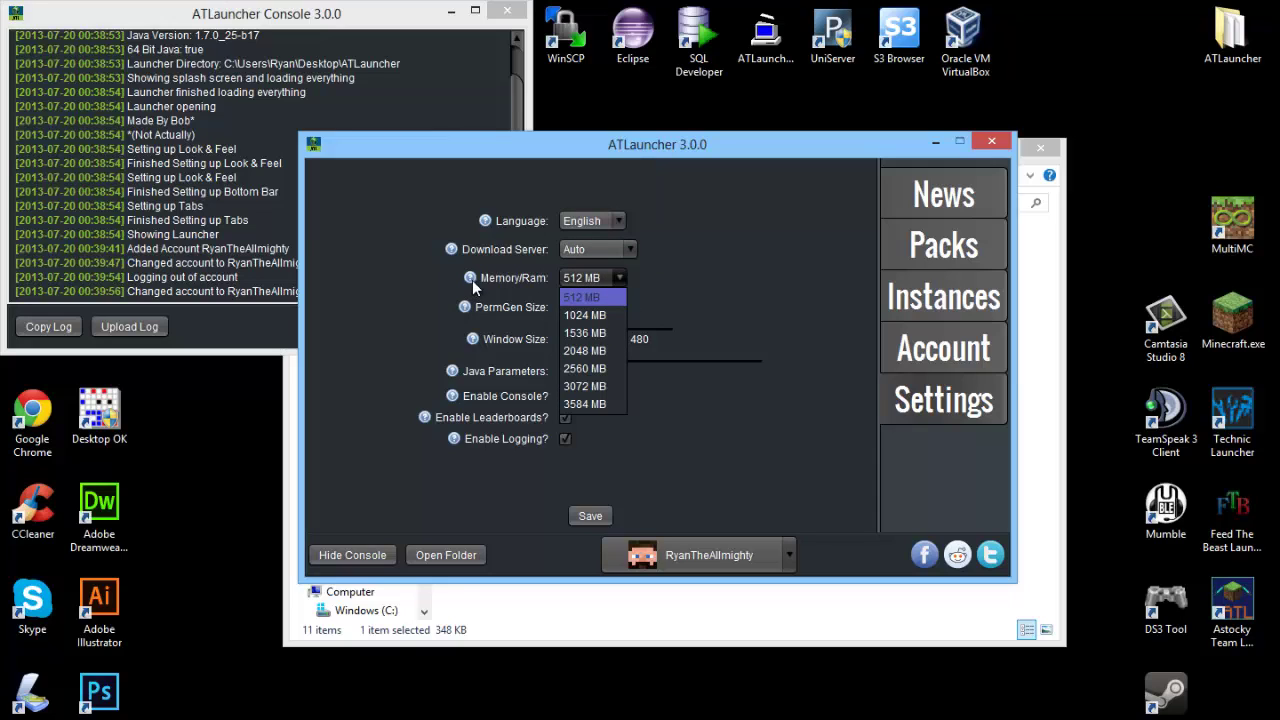
pyautogui.click(597, 352)
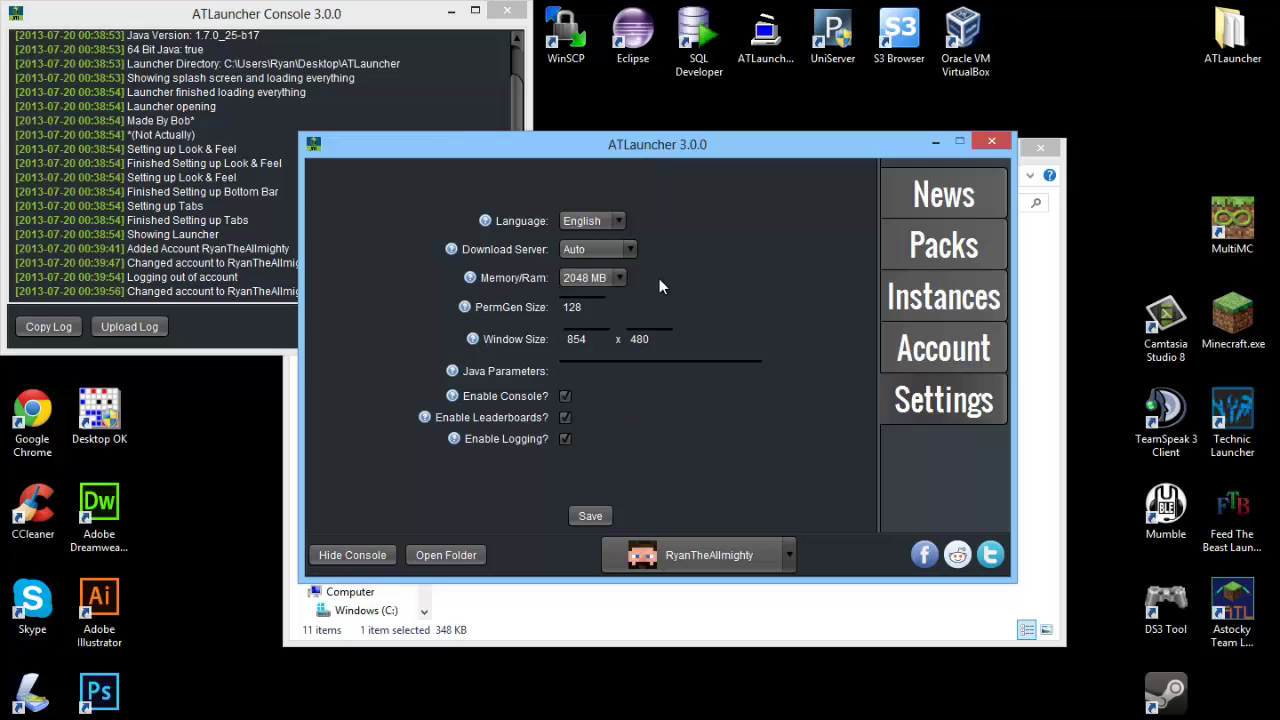
pyautogui.click(589, 280)
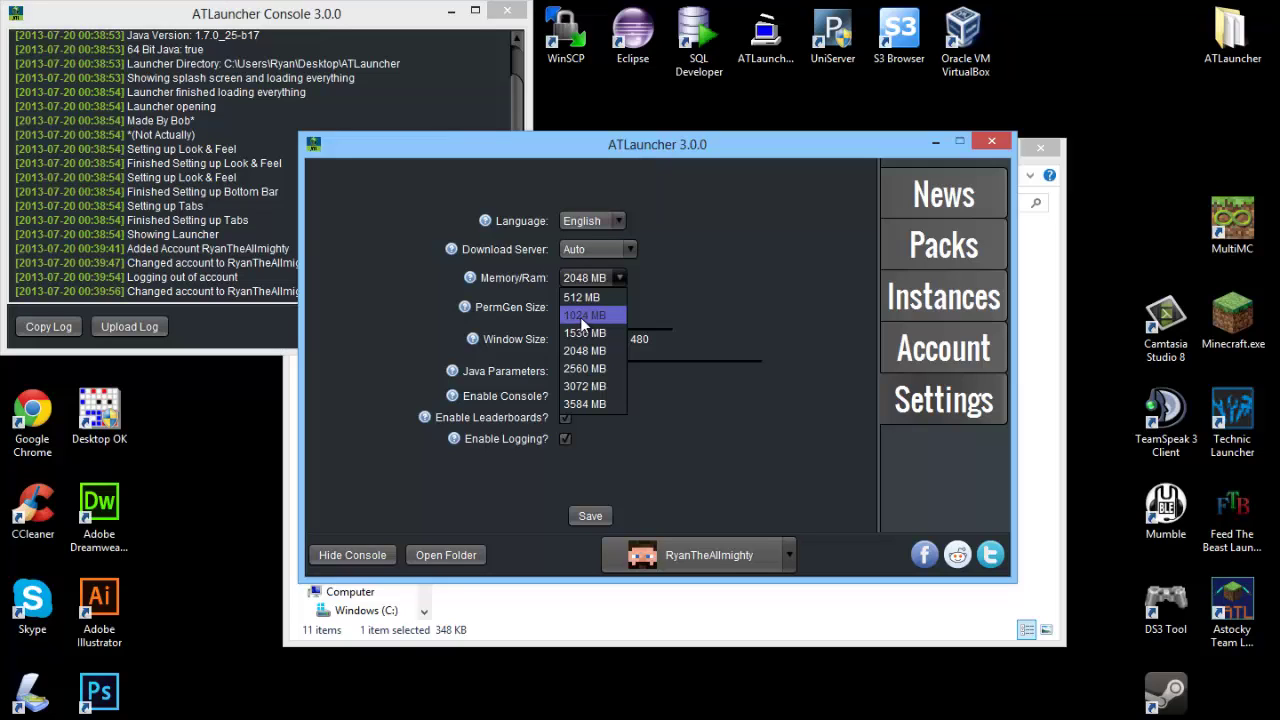
pyautogui.click(603, 282)
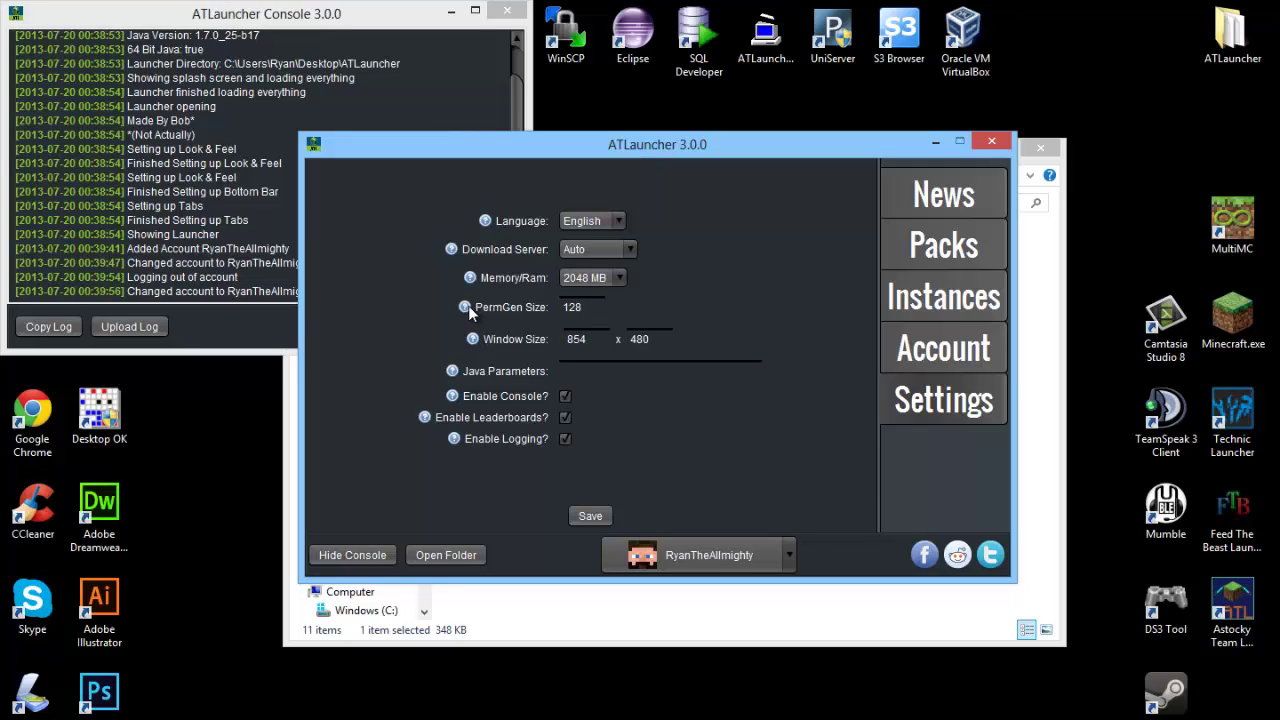
# Set the game's Window Size to 1280 x 720.
pyautogui.moveTo(584, 307); pyautogui.dragTo(545, 307)
pyautogui.click(598, 307)
pyautogui.moveTo(598, 307); pyautogui.dragTo(480, 307)
pyautogui.moveTo(590, 339); pyautogui.dragTo(444, 338)
pyautogui.write('1280')
pyautogui.moveTo(661, 339); pyautogui.dragTo(566, 332)
pyautogui.write('720')
pyautogui.click(585, 371)
# Turn Enable Console off and back on, and hide and show the console window.
pyautogui.click(287, 27)
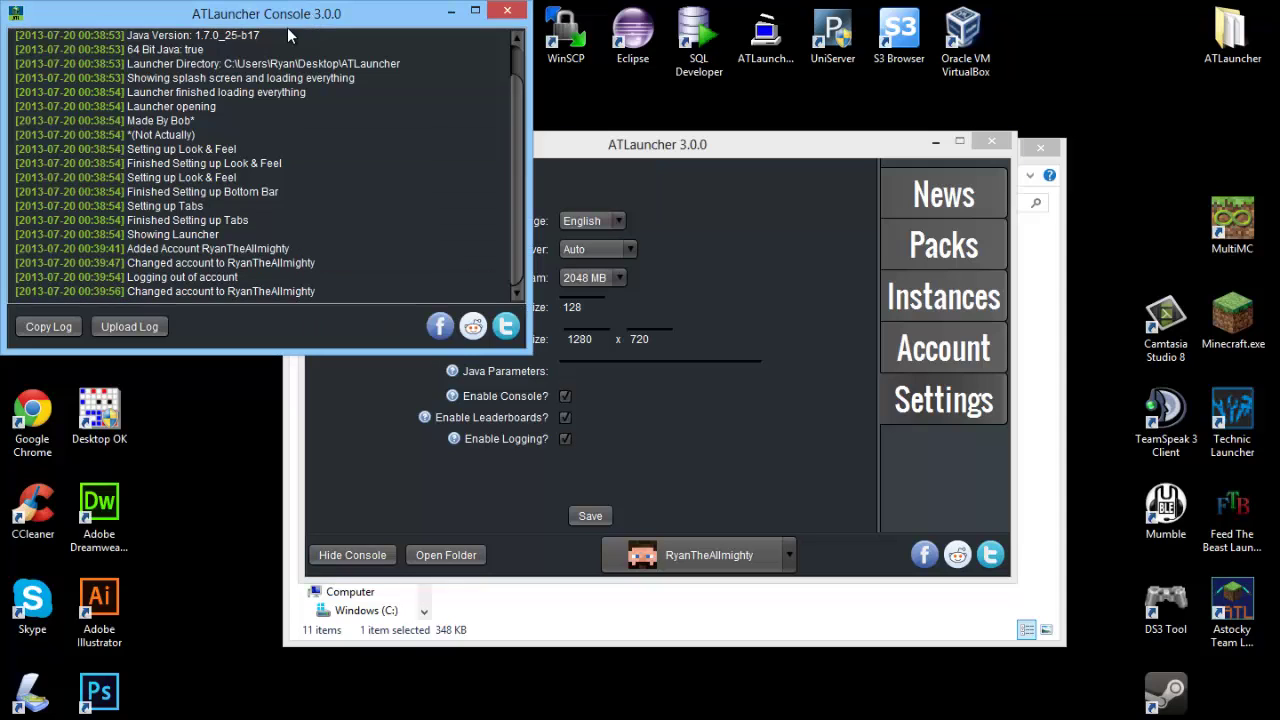
pyautogui.click(600, 405)
pyautogui.click(564, 397)
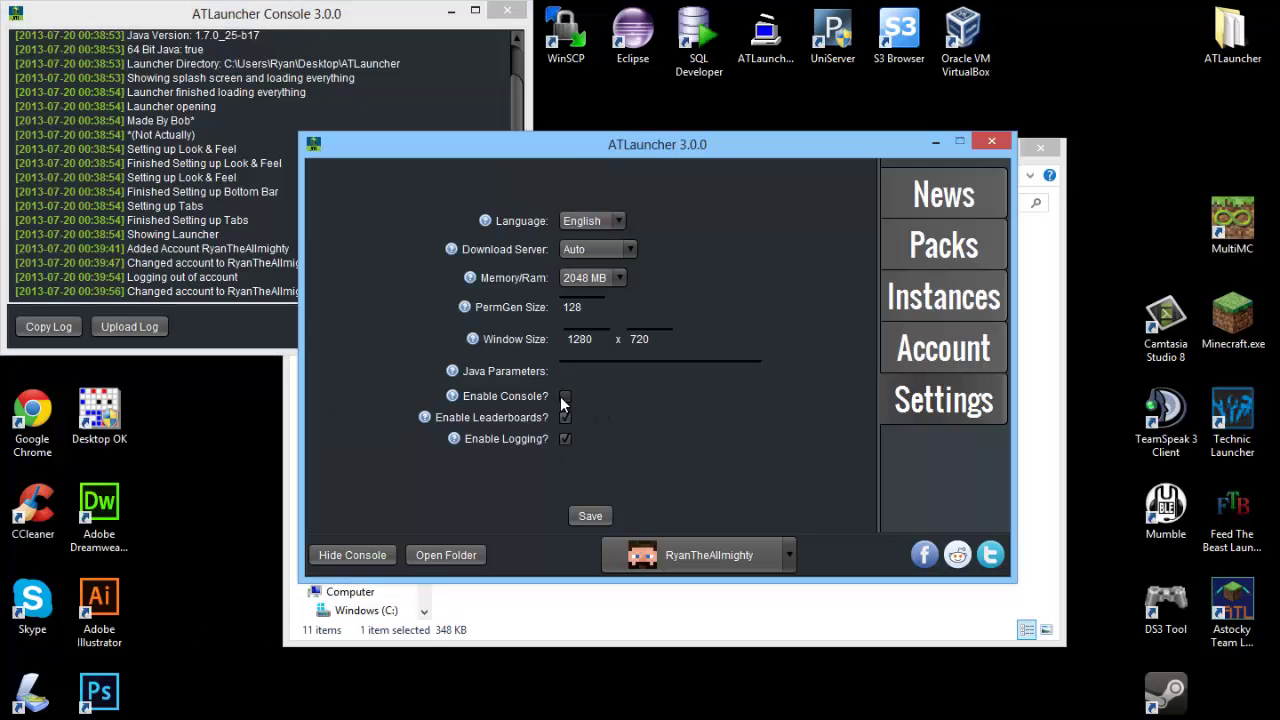
pyautogui.click(352, 554)
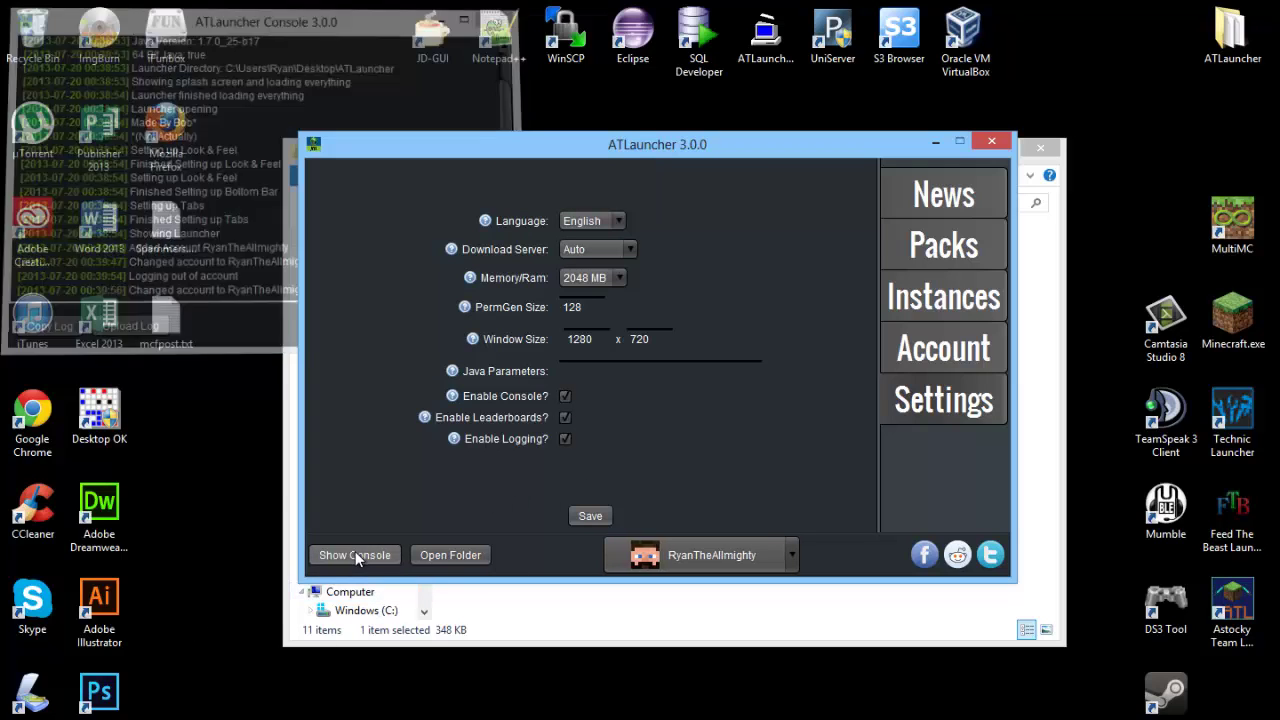
pyautogui.click(358, 555)
pyautogui.click(352, 554)
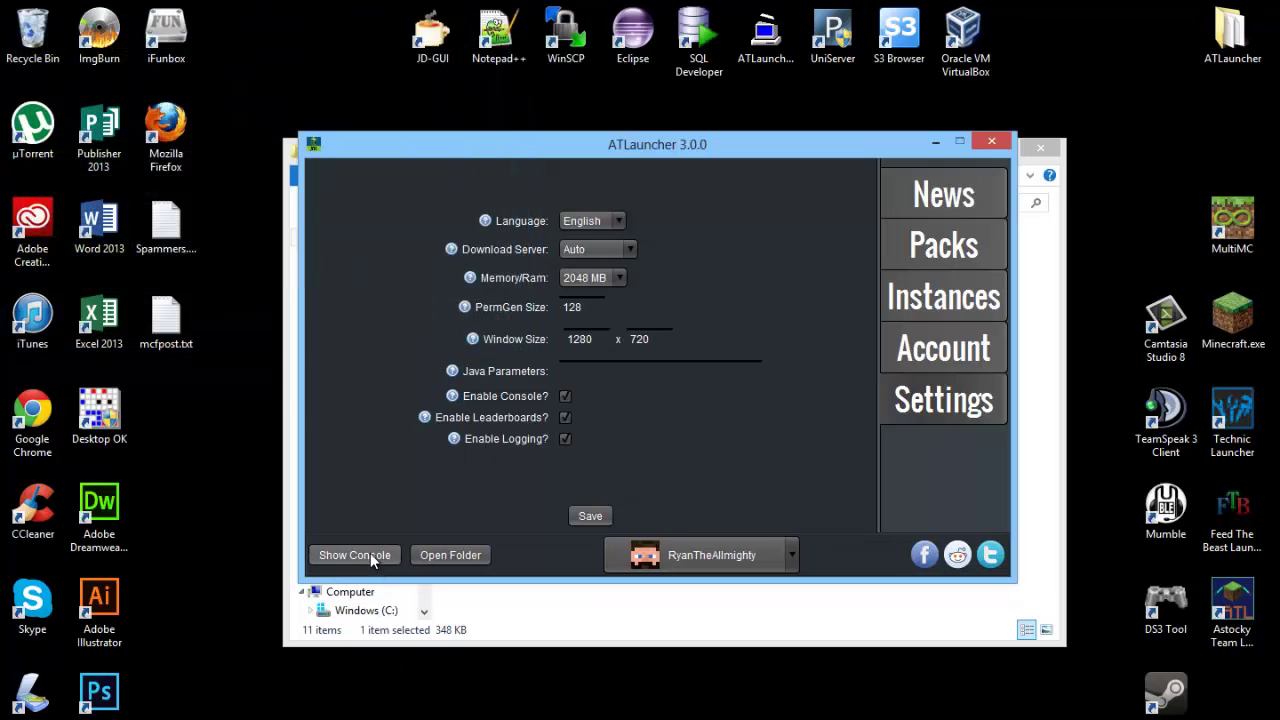
pyautogui.click(370, 553)
# Save the launcher settings.
pyautogui.click(691, 405)
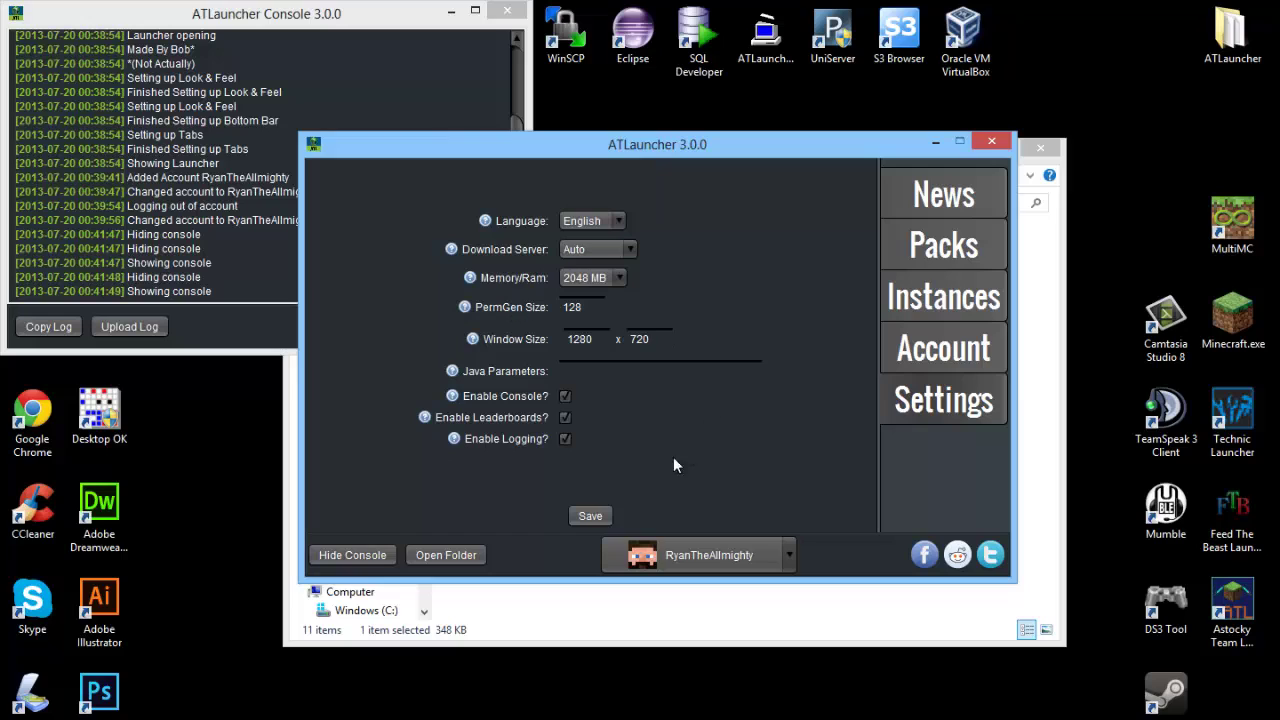
pyautogui.click(592, 516)
pyautogui.click(741, 398)
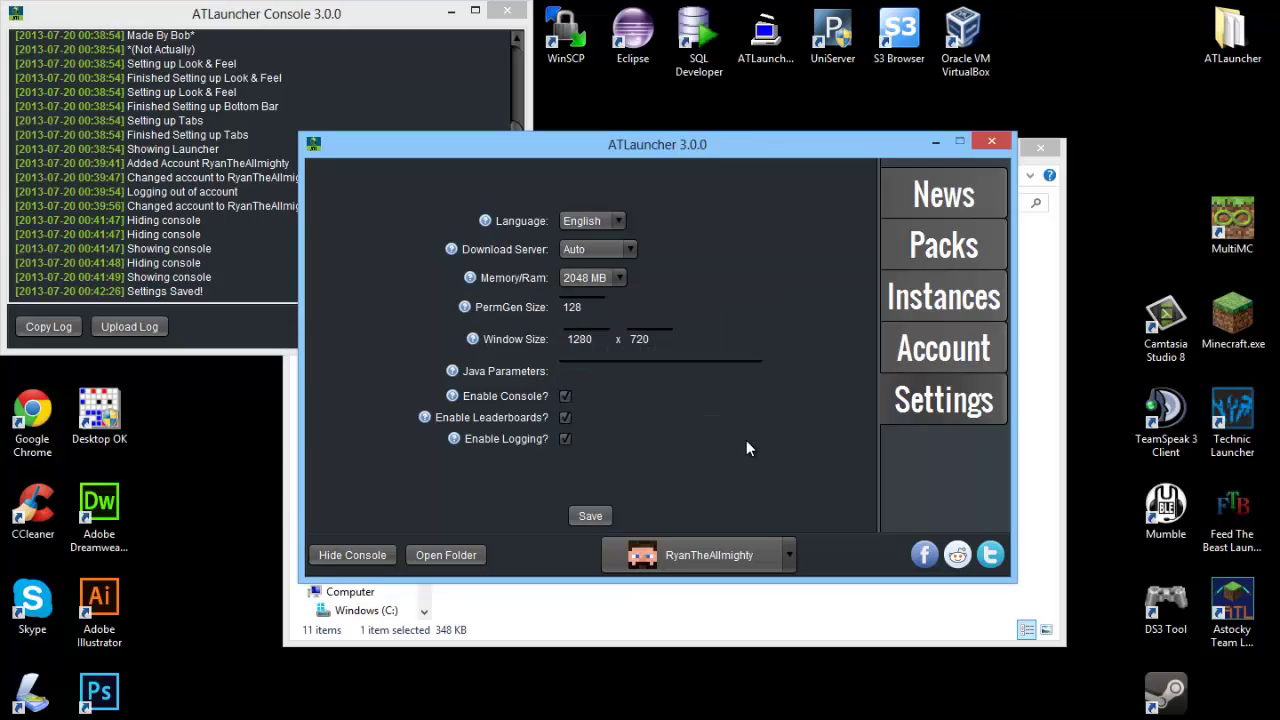
# Open the launcher's news page and look through its posts.
pyautogui.click(941, 197)
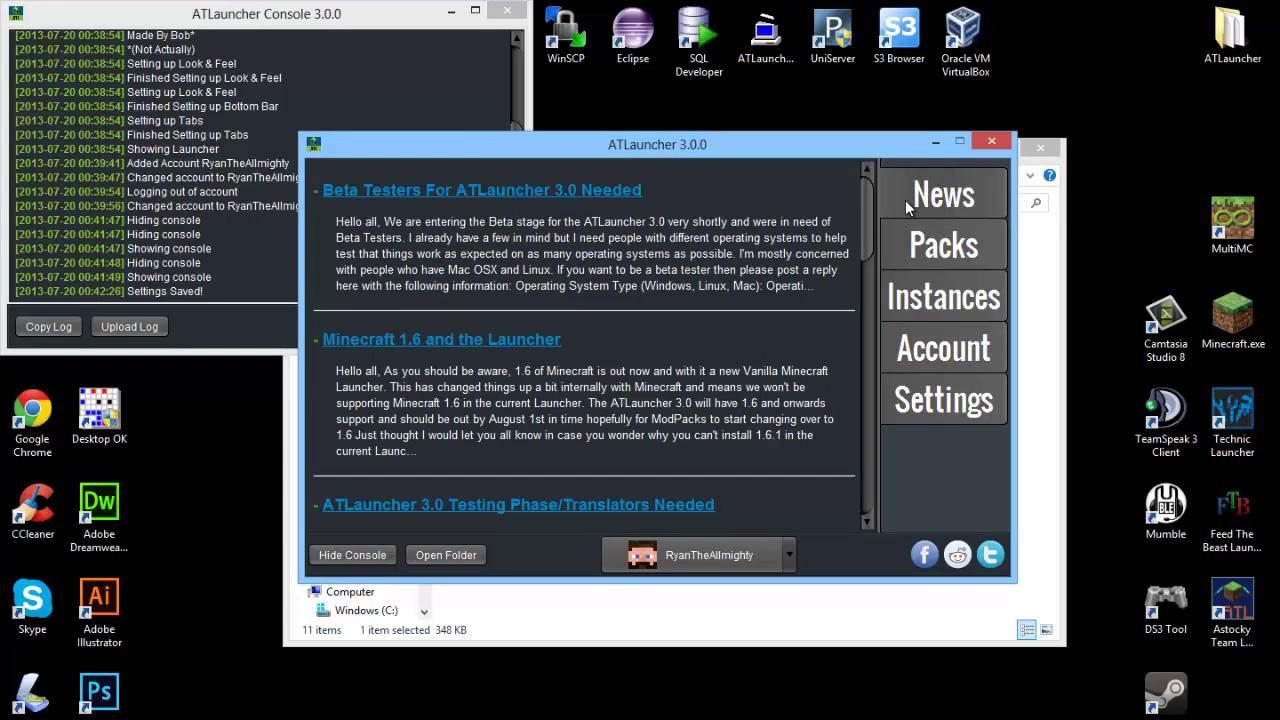
pyautogui.scroll(-5, 641, 353)
pyautogui.scroll(5, 613, 430)
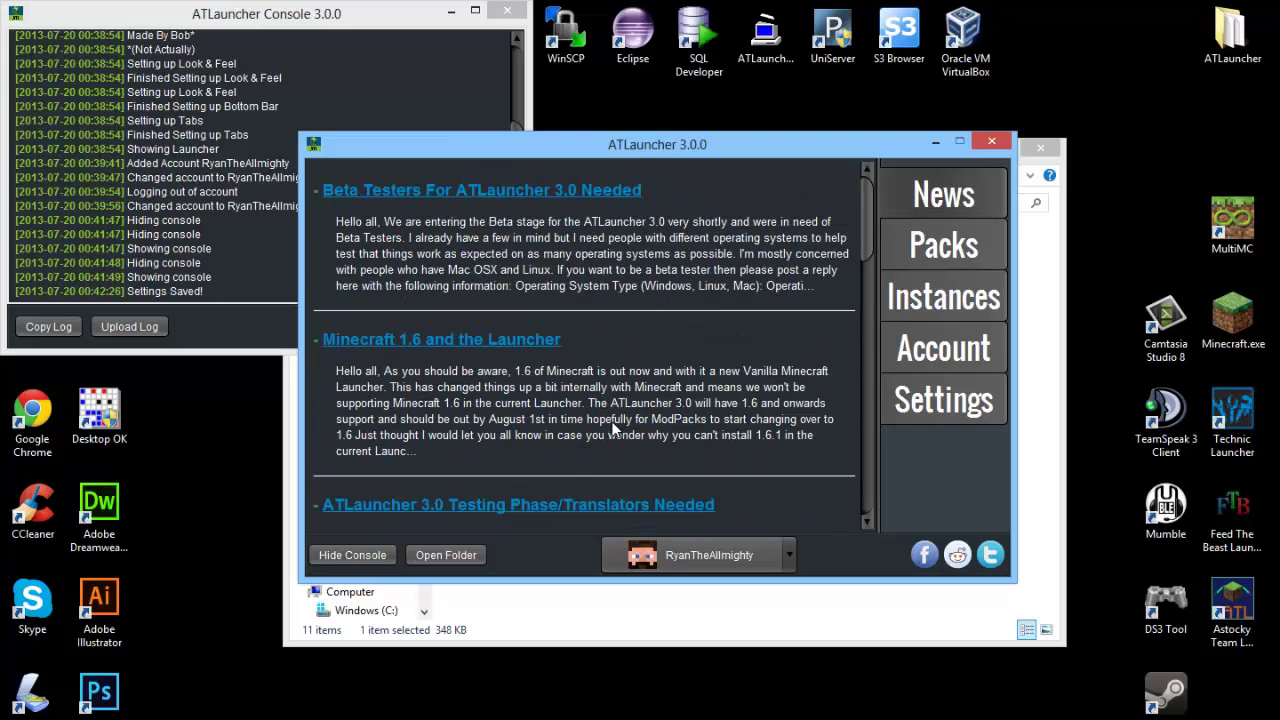
# Browse the available packs, search them for SolitaryCraft, and clear the search.
pyautogui.click(936, 246)
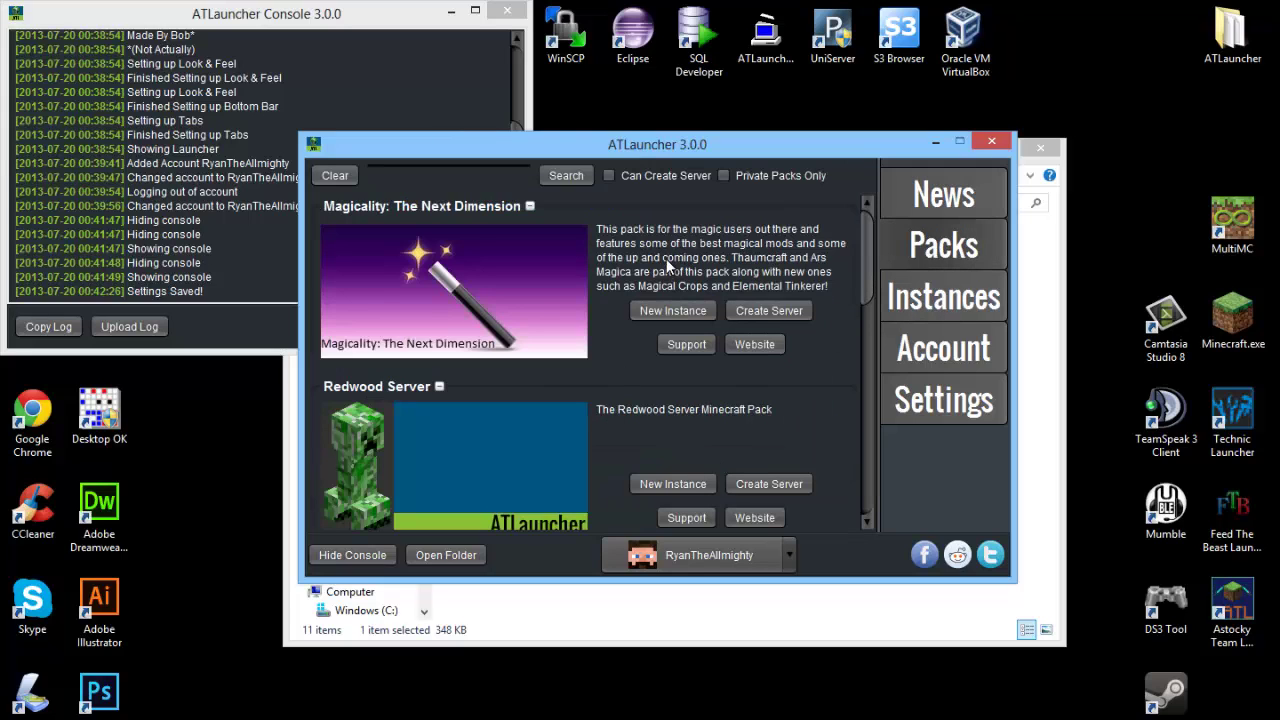
pyautogui.scroll(-10, 665, 252)
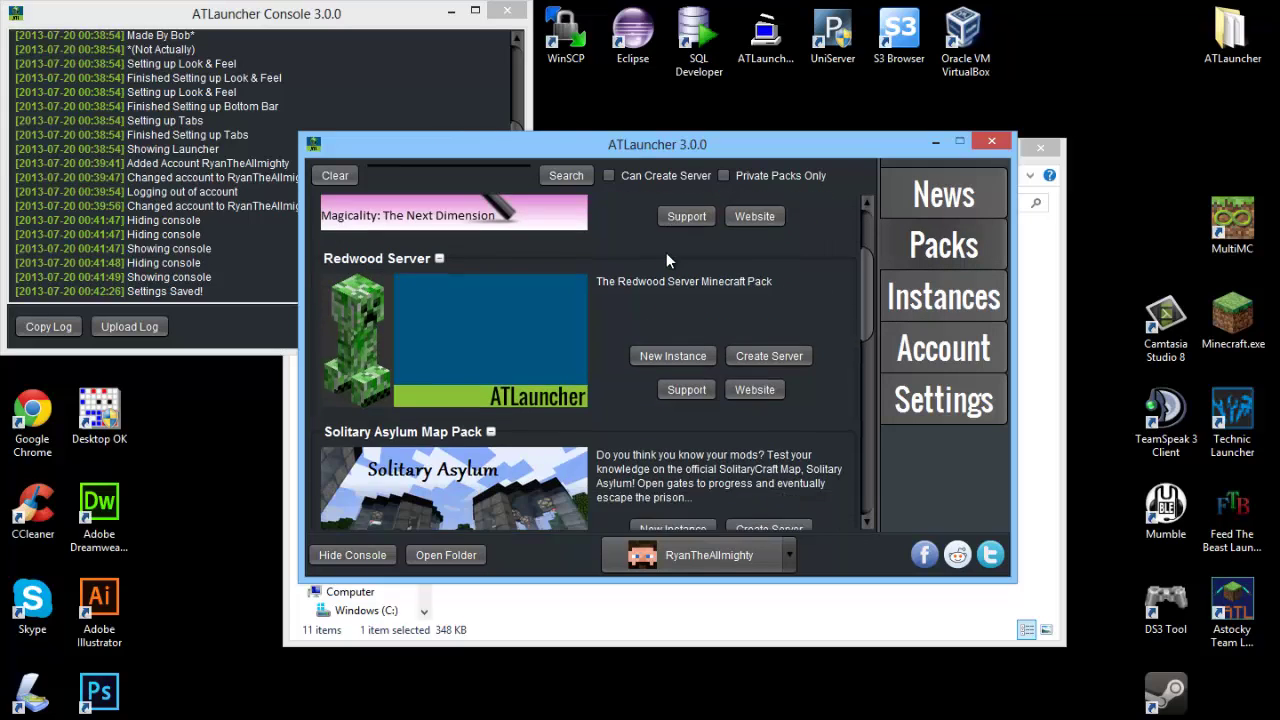
pyautogui.scroll(10, 580, 460)
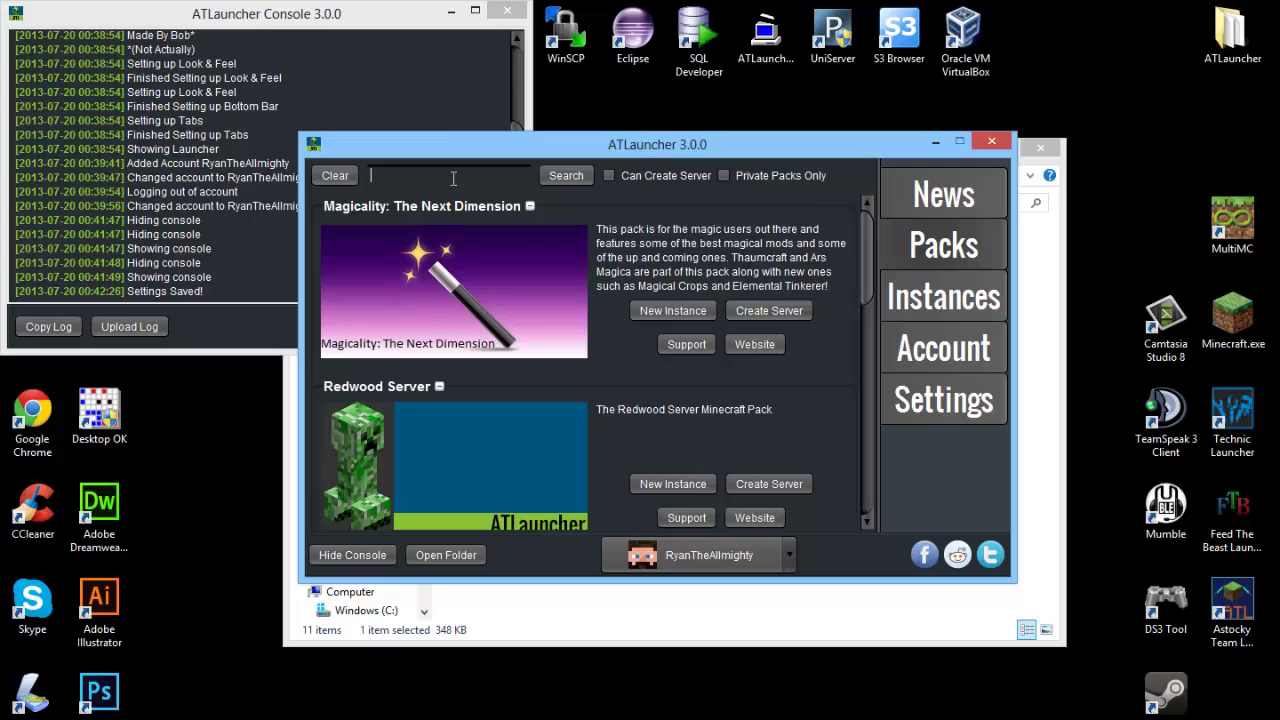
pyautogui.write('SolitaryCraft')
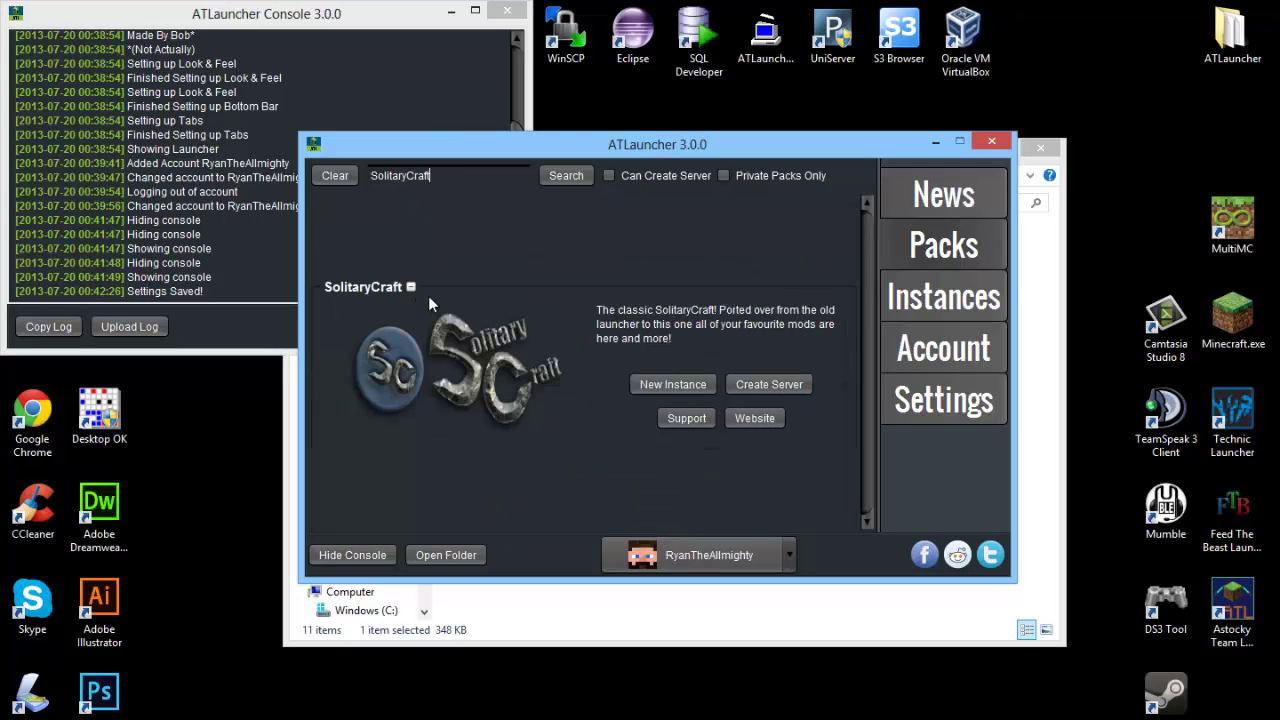
pyautogui.click(330, 177)
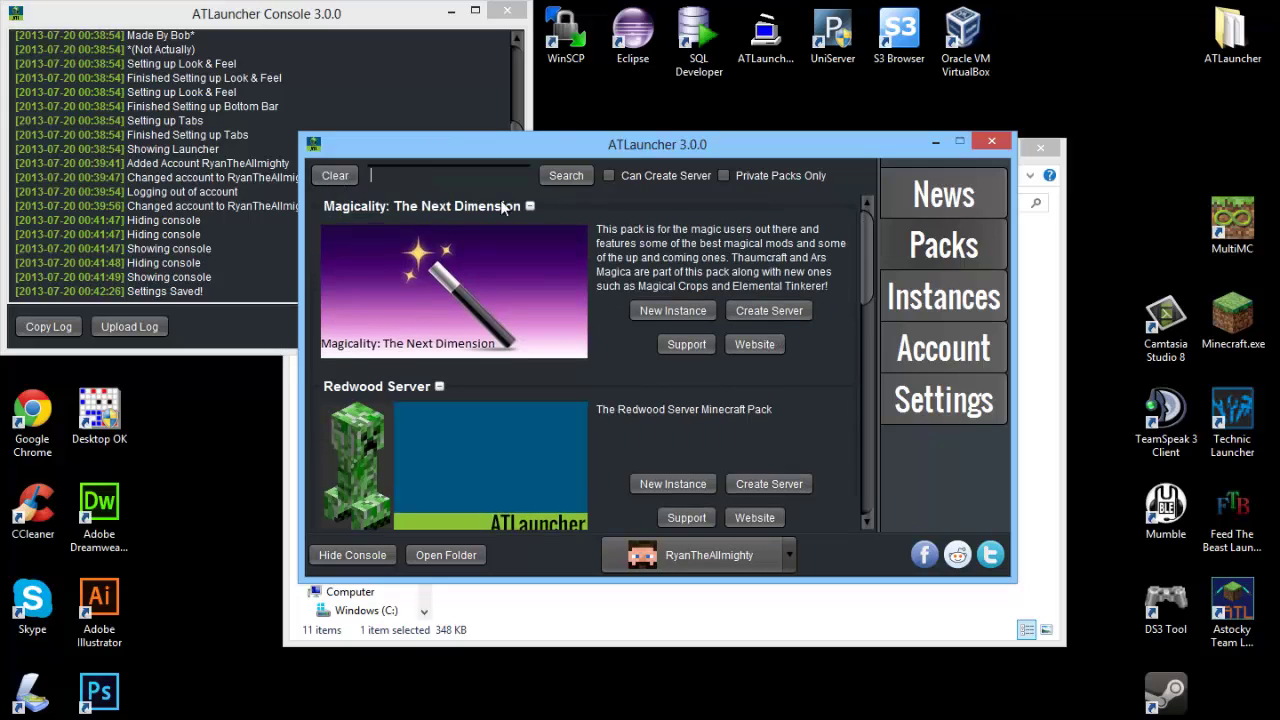
# Filter the packs by Can Create Server and by Private Packs Only in turn, removing each filter again.
pyautogui.click(608, 176)
pyautogui.scroll(-2, 594, 275)
pyautogui.scroll(-3, 596, 290)
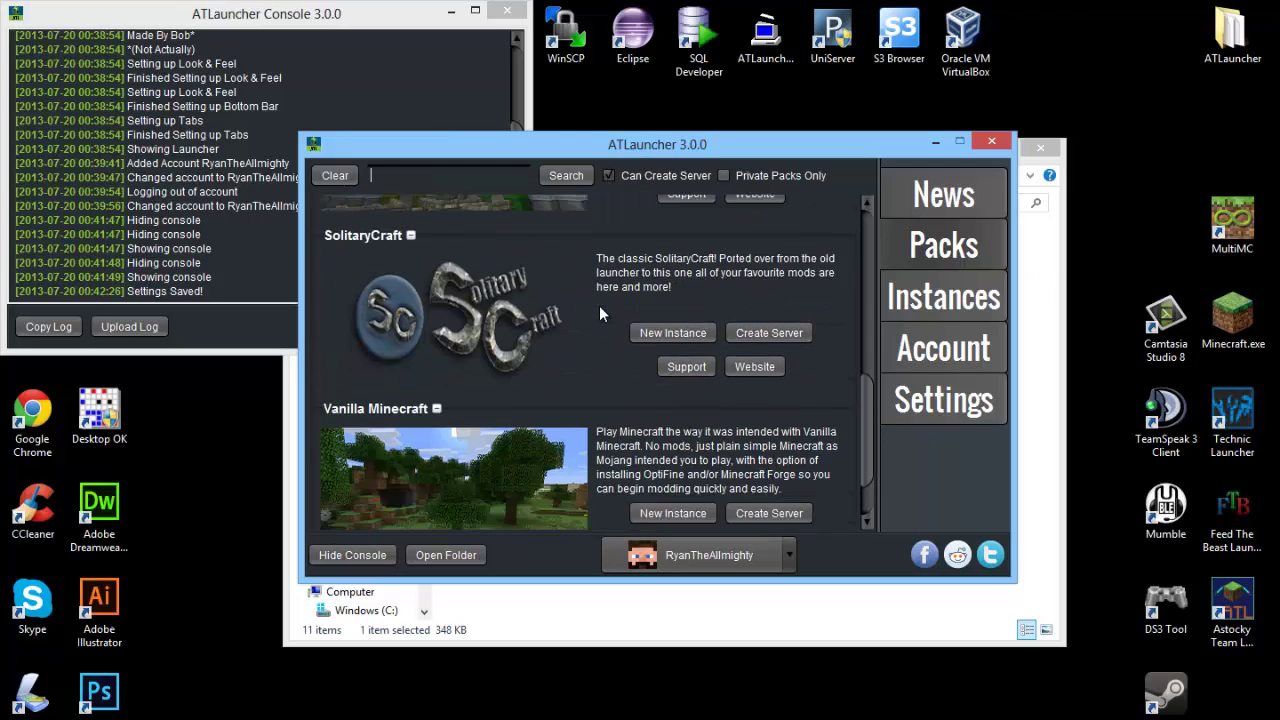
pyautogui.scroll(5, 599, 305)
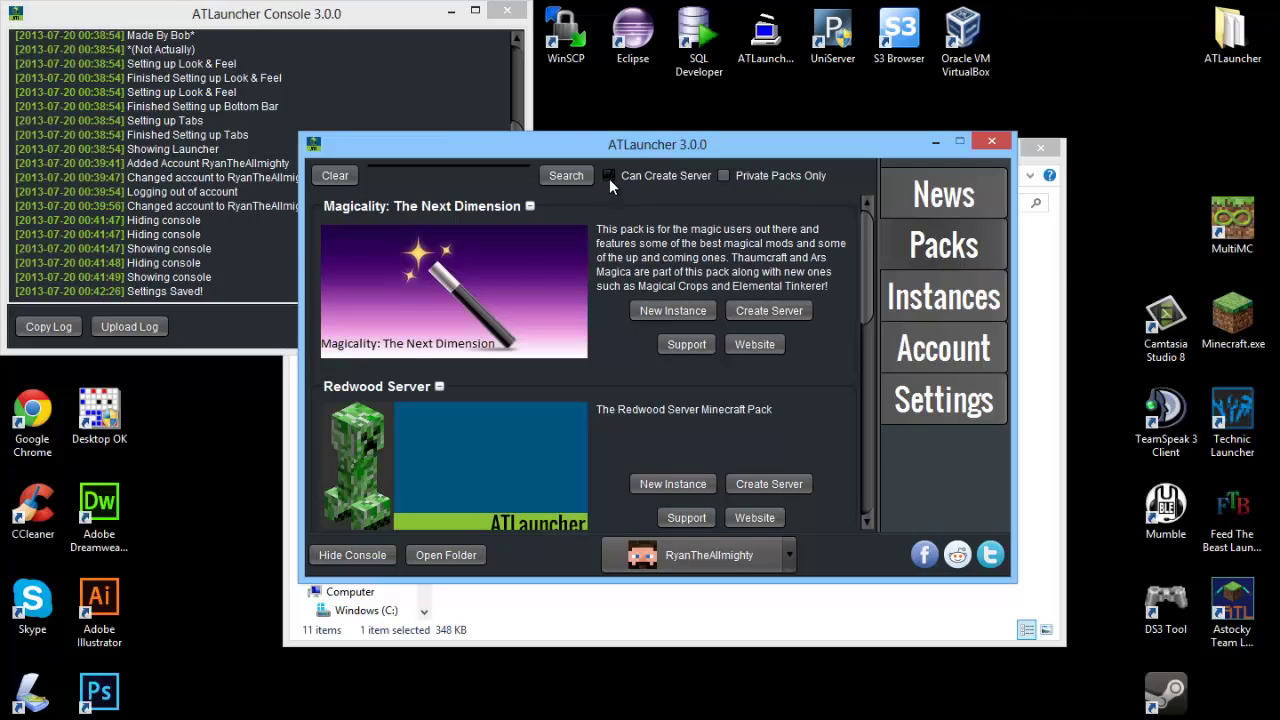
pyautogui.click(609, 176)
pyautogui.click(722, 176)
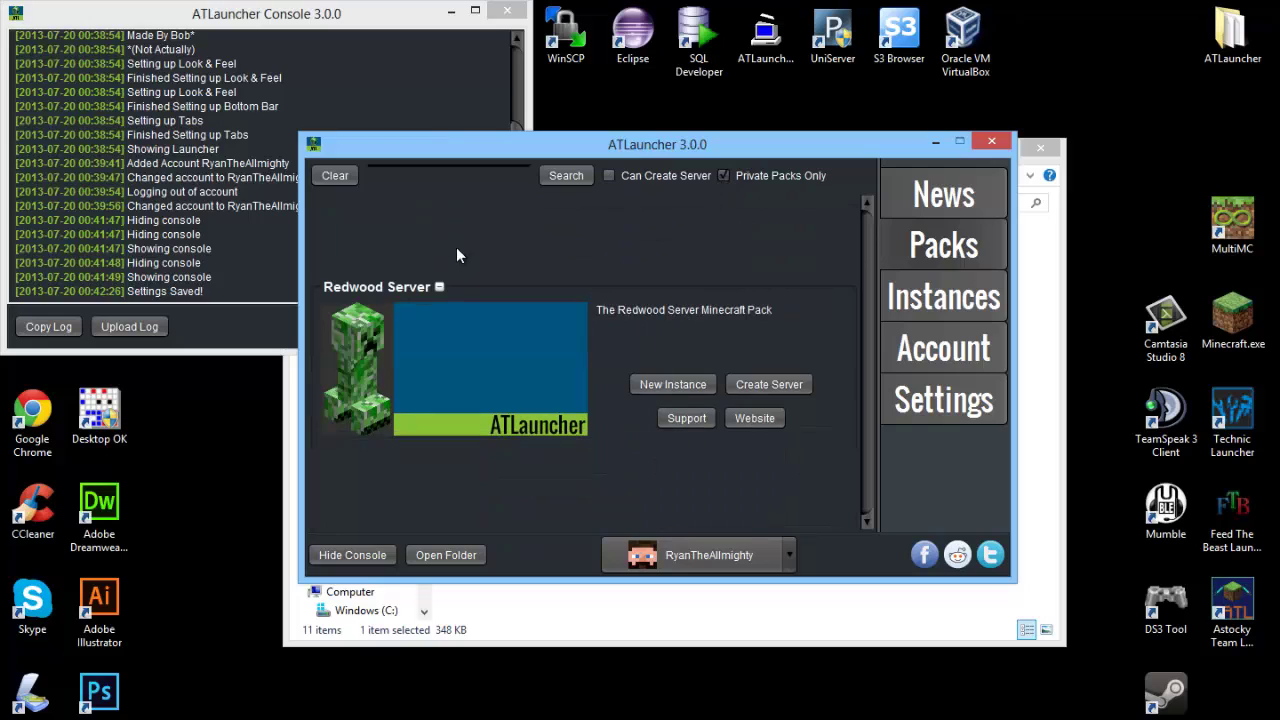
pyautogui.click(724, 175)
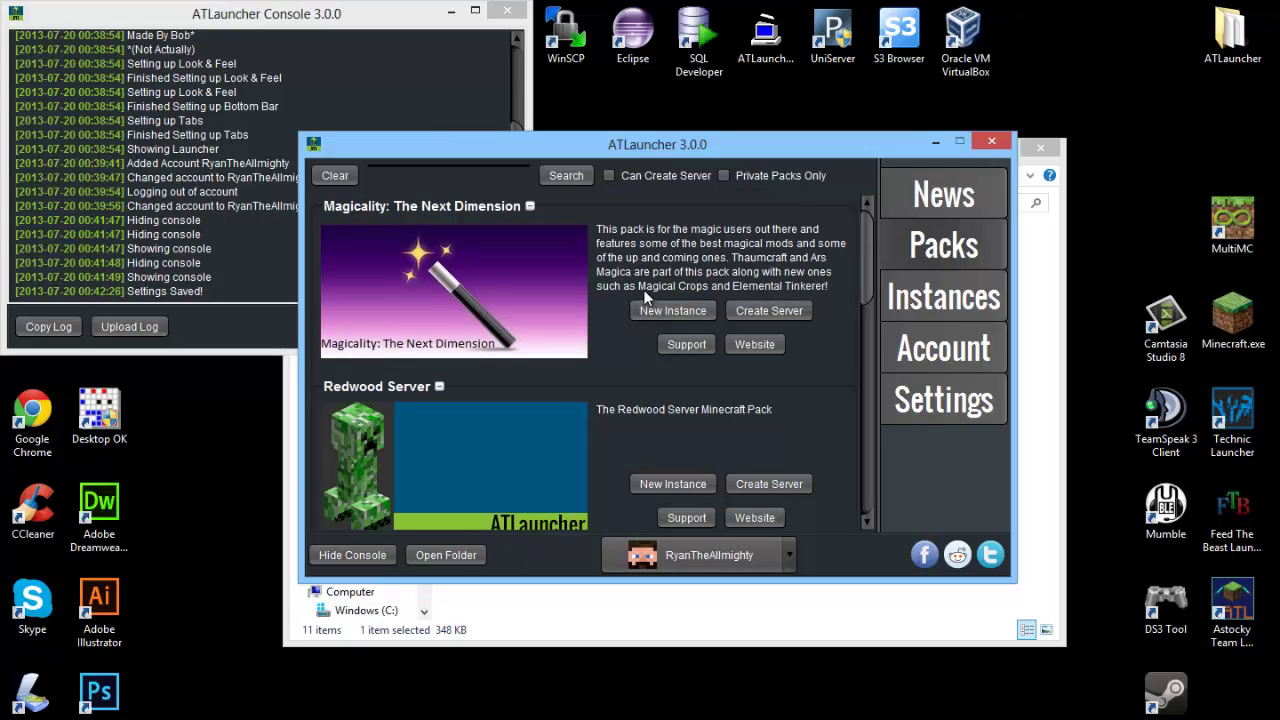
# Collapse the Magicality: The Next Dimension and Ye Olde Times pack entries and expand them again.
pyautogui.scroll(-5, 397, 365)
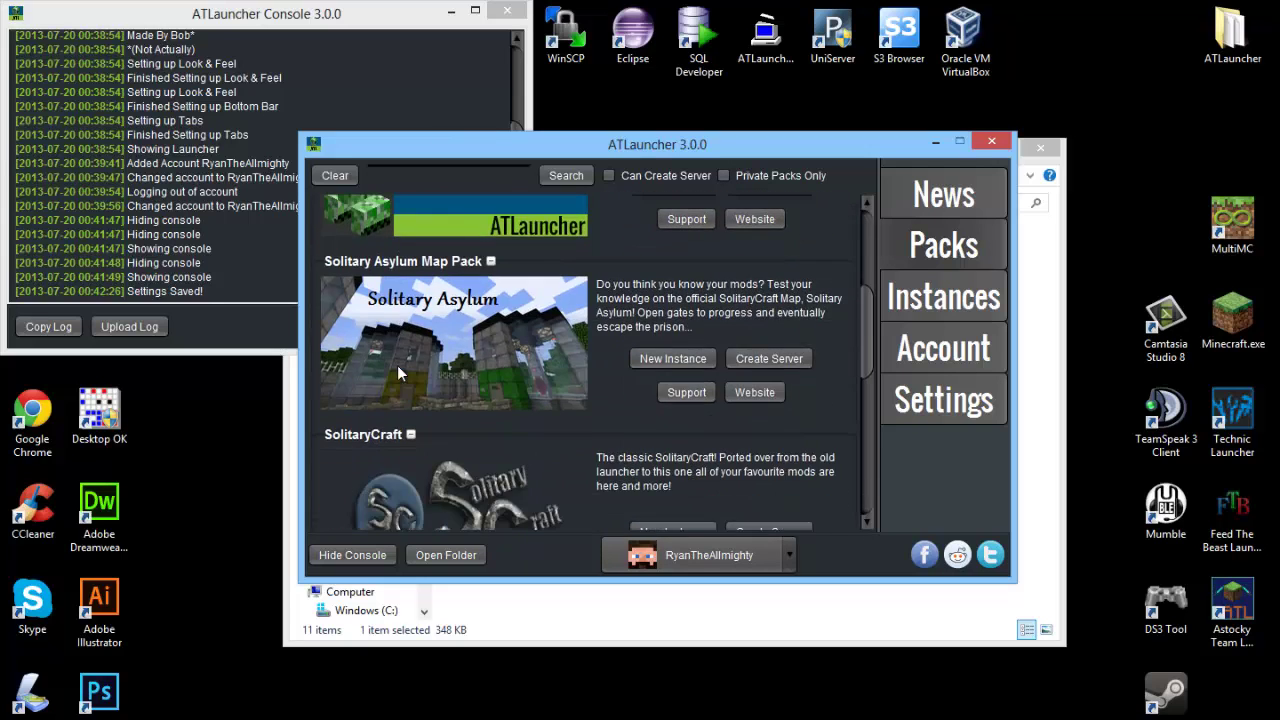
pyautogui.scroll(5, 397, 365)
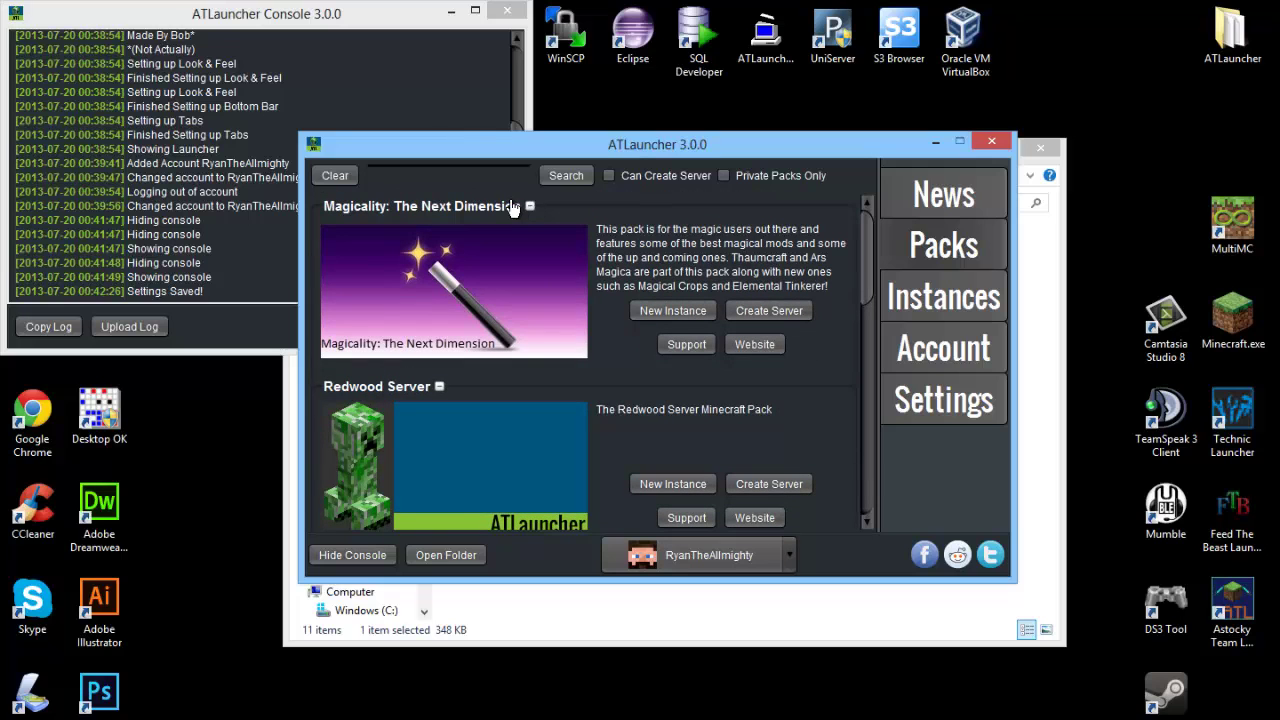
pyautogui.scroll(-6, 441, 328)
pyautogui.scroll(-3, 432, 336)
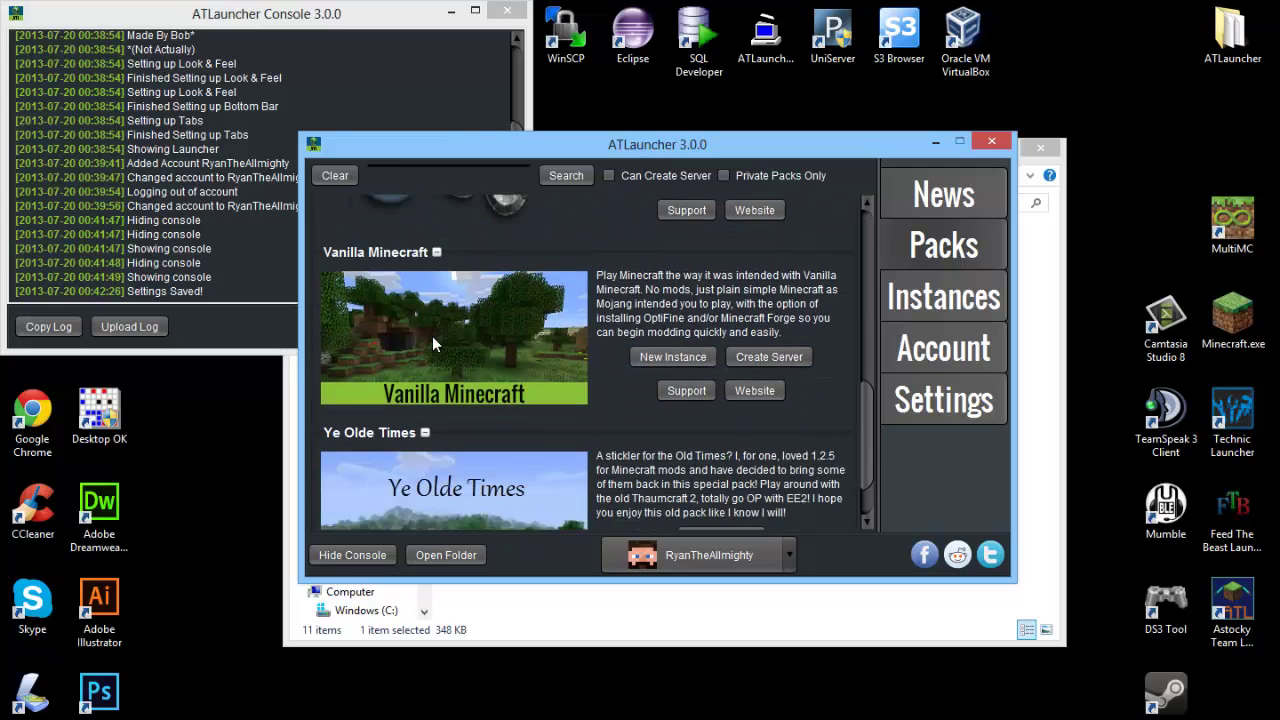
pyautogui.scroll(6, 363, 363)
pyautogui.scroll(-4, 604, 423)
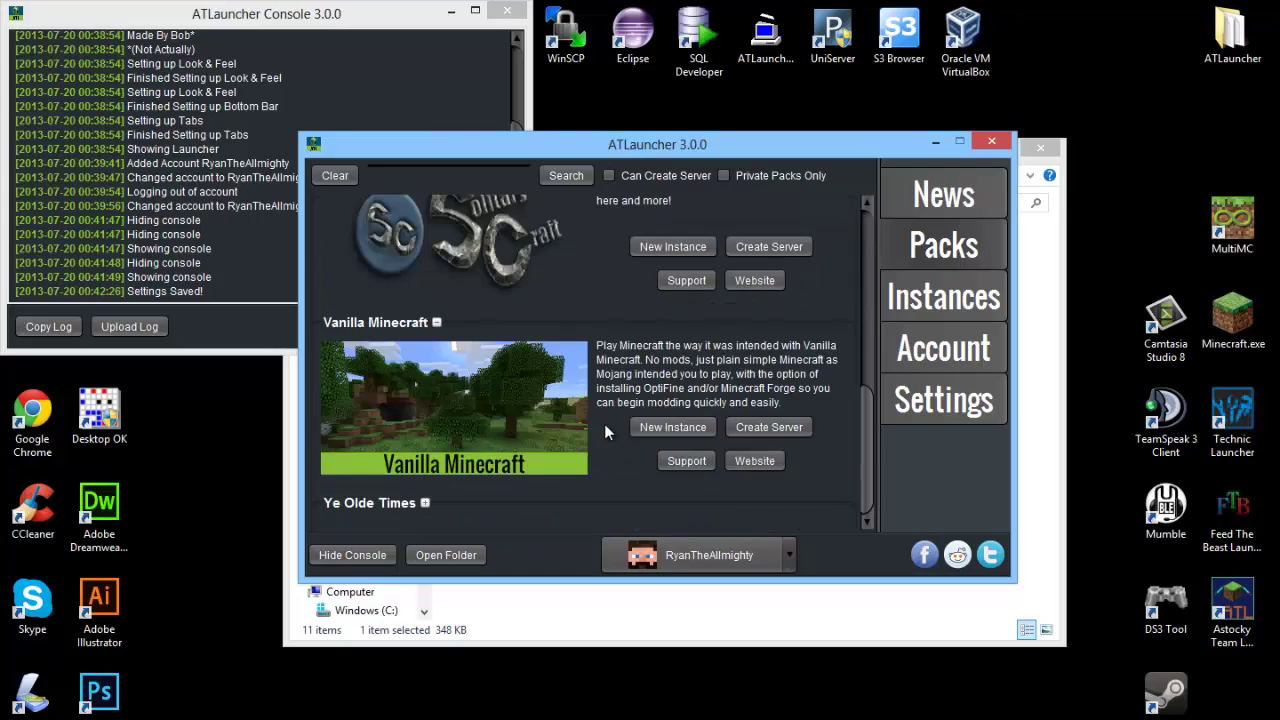
pyautogui.scroll(5, 604, 423)
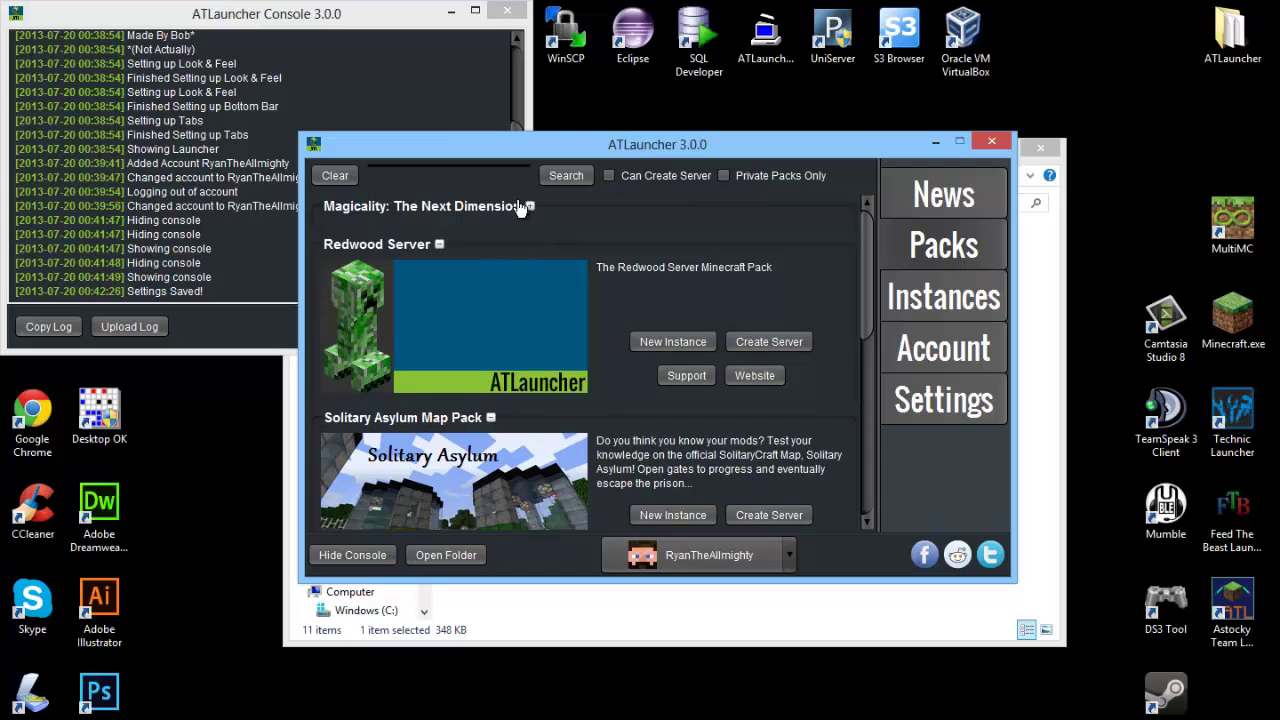
pyautogui.click(425, 218)
pyautogui.scroll(-6, 428, 360)
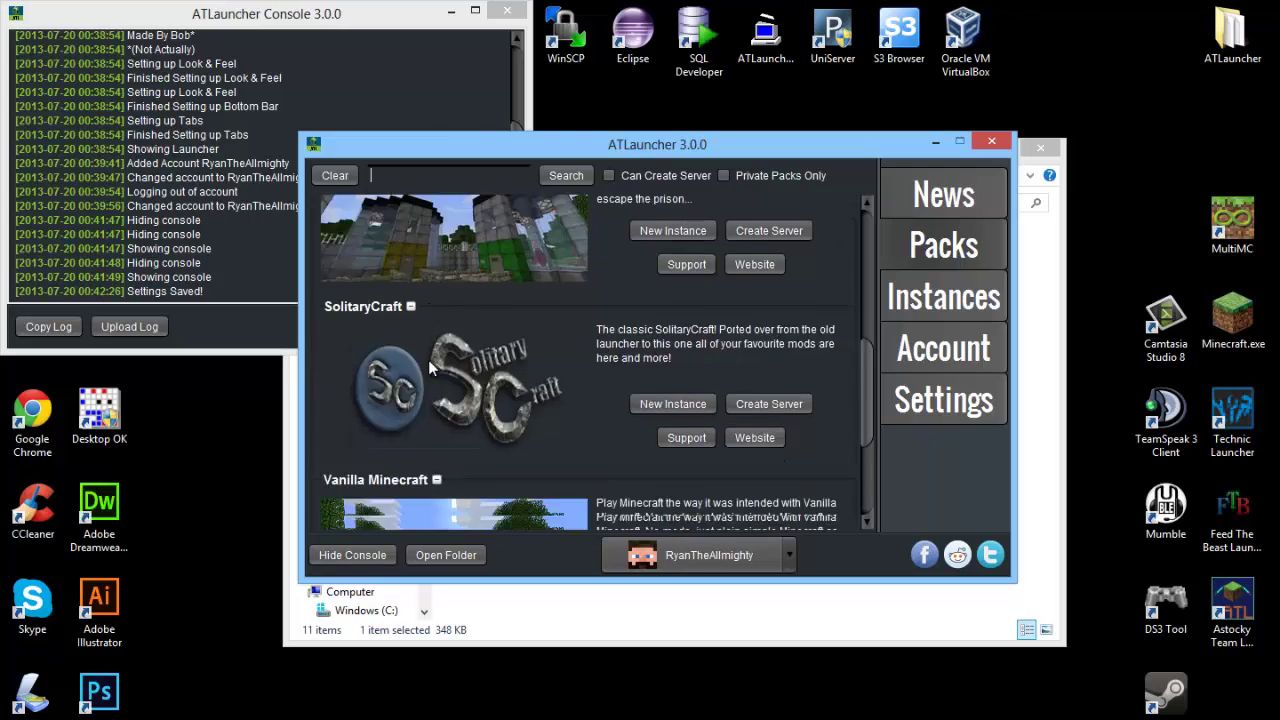
pyautogui.click(415, 504)
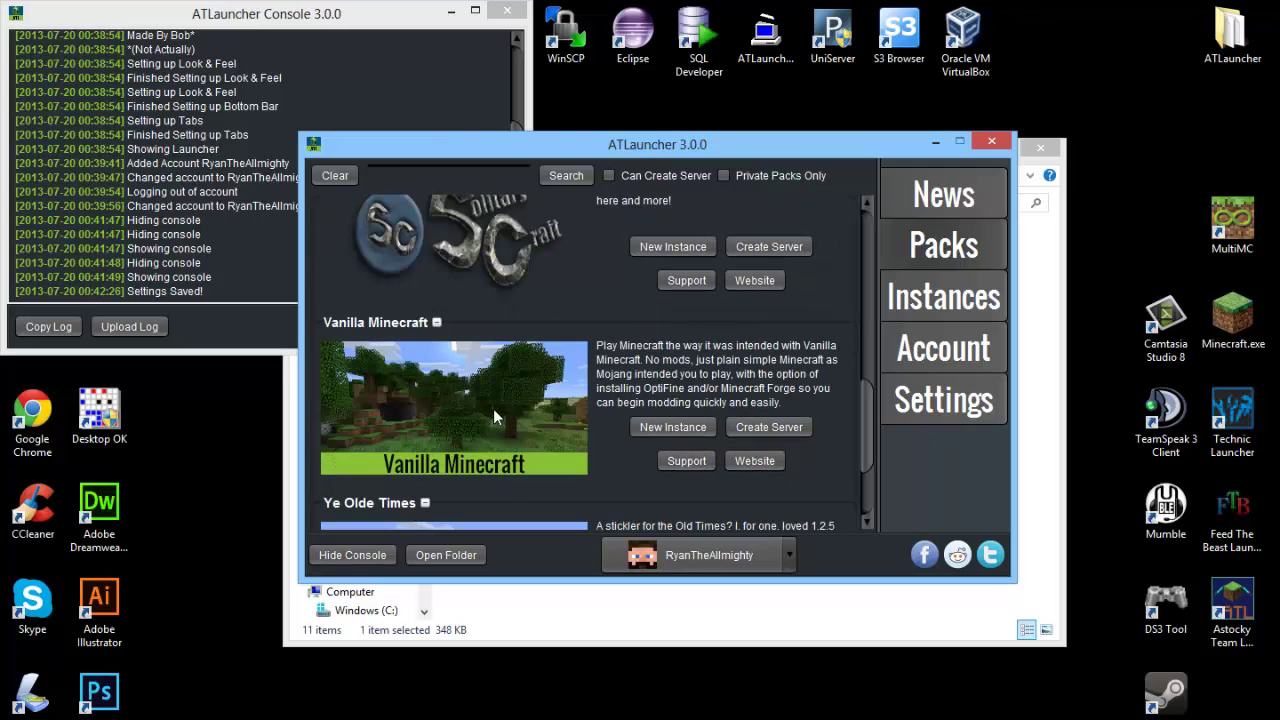
# Start a new instance of the Vanilla Minecraft pack and set the version to install to 1.5.2.
pyautogui.scroll(6, 651, 403)
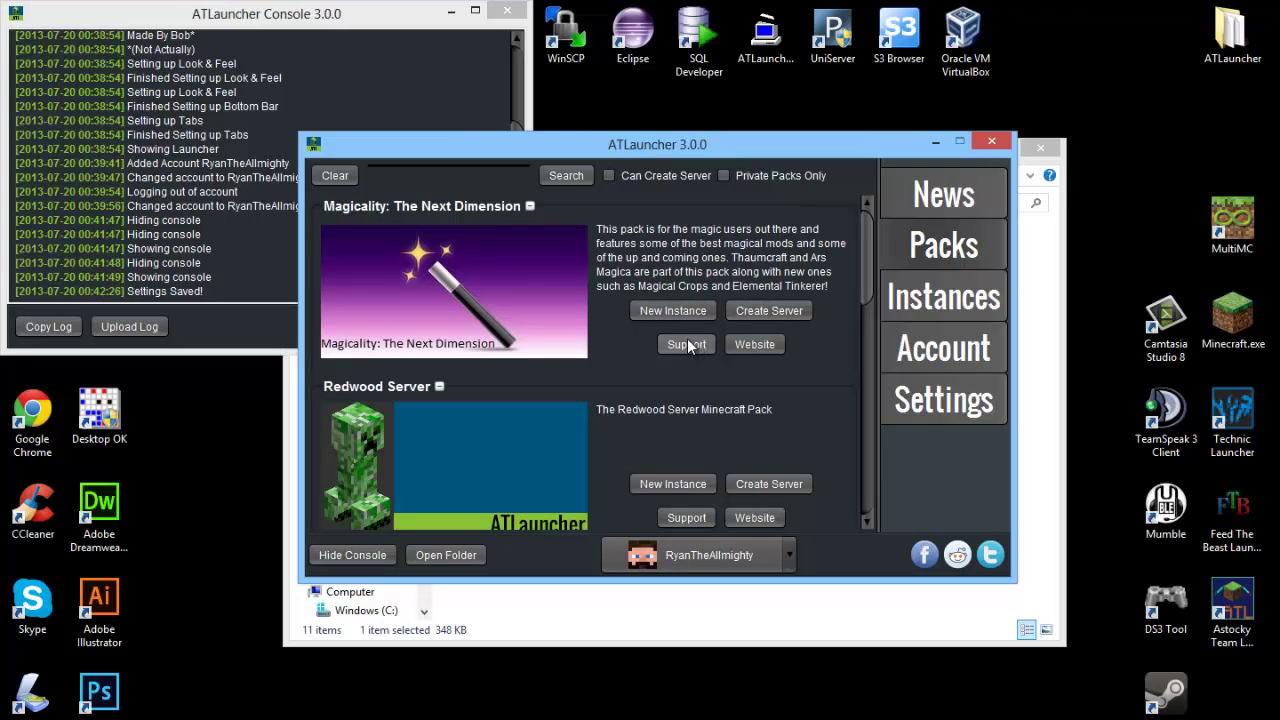
pyautogui.scroll(-6, 688, 345)
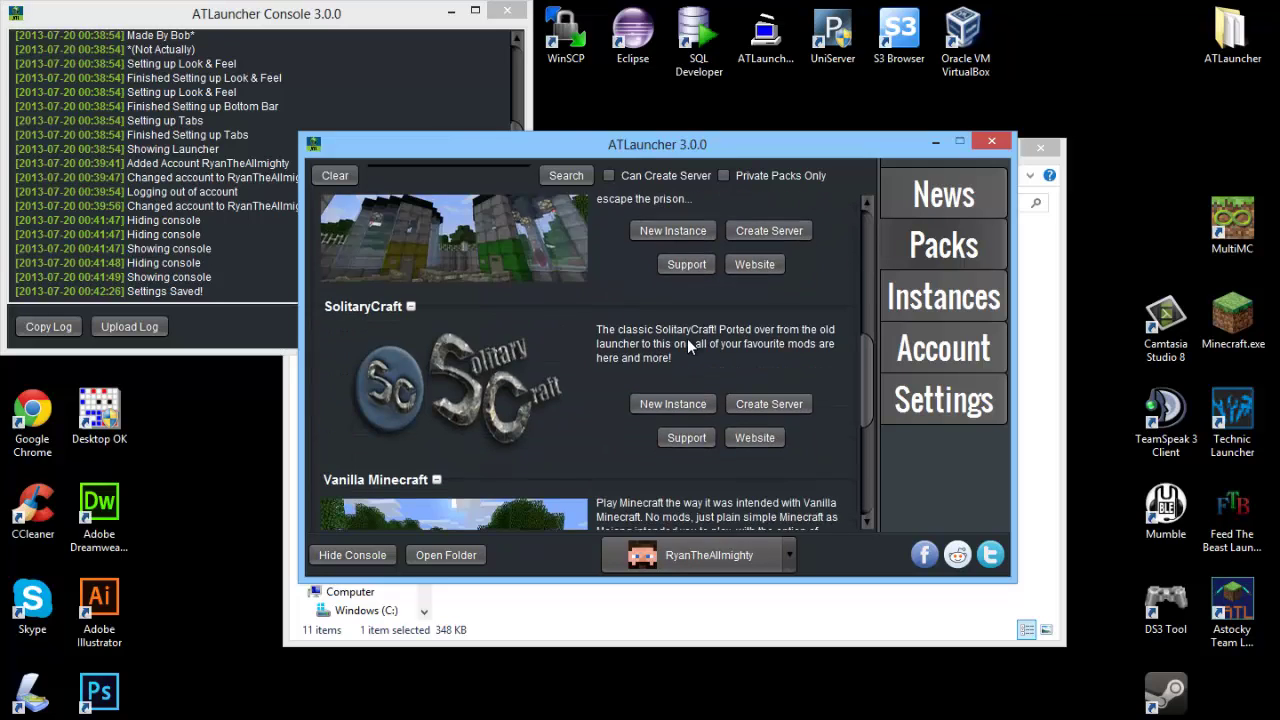
pyautogui.scroll(-1, 687, 338)
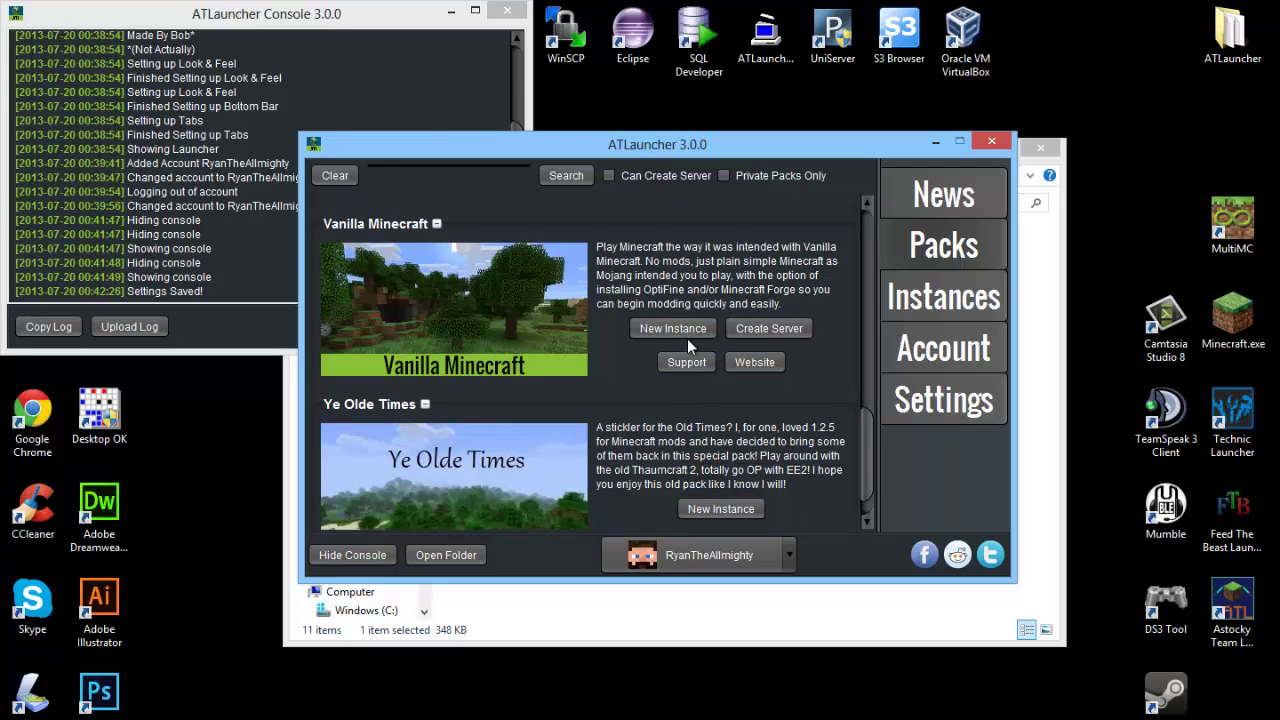
pyautogui.click(694, 329)
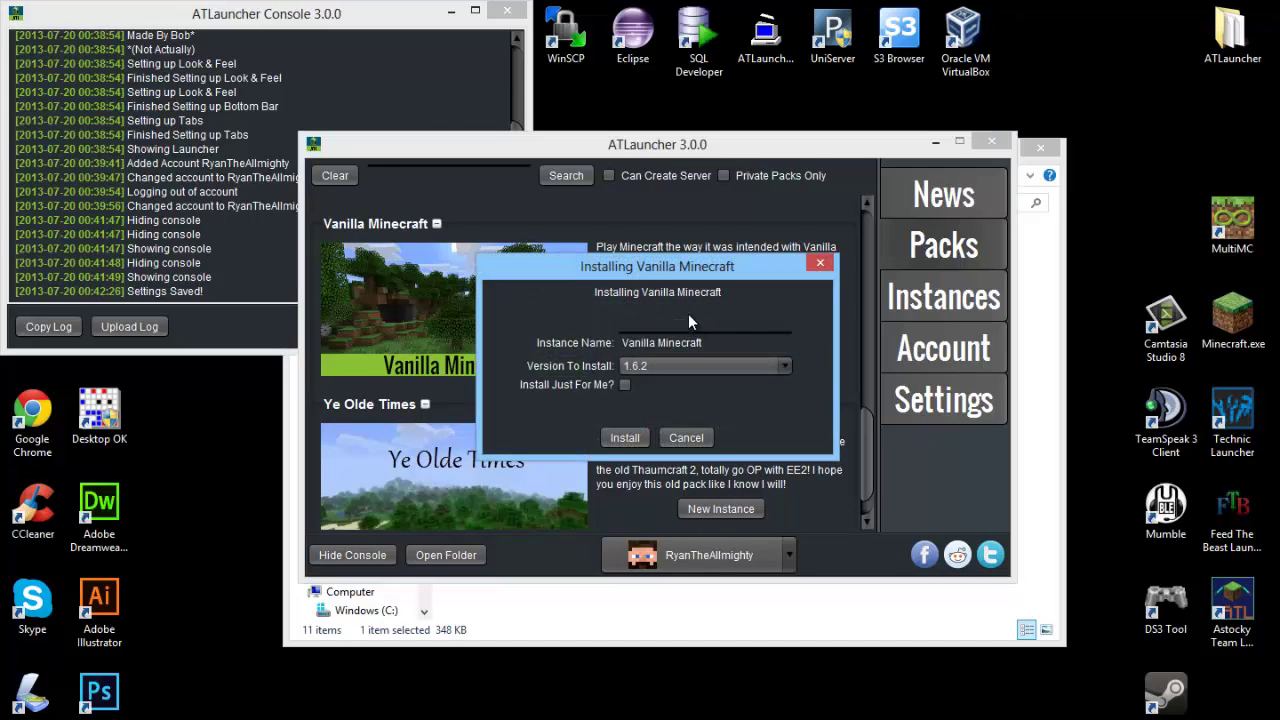
pyautogui.moveTo(658, 268); pyautogui.dragTo(631, 238)
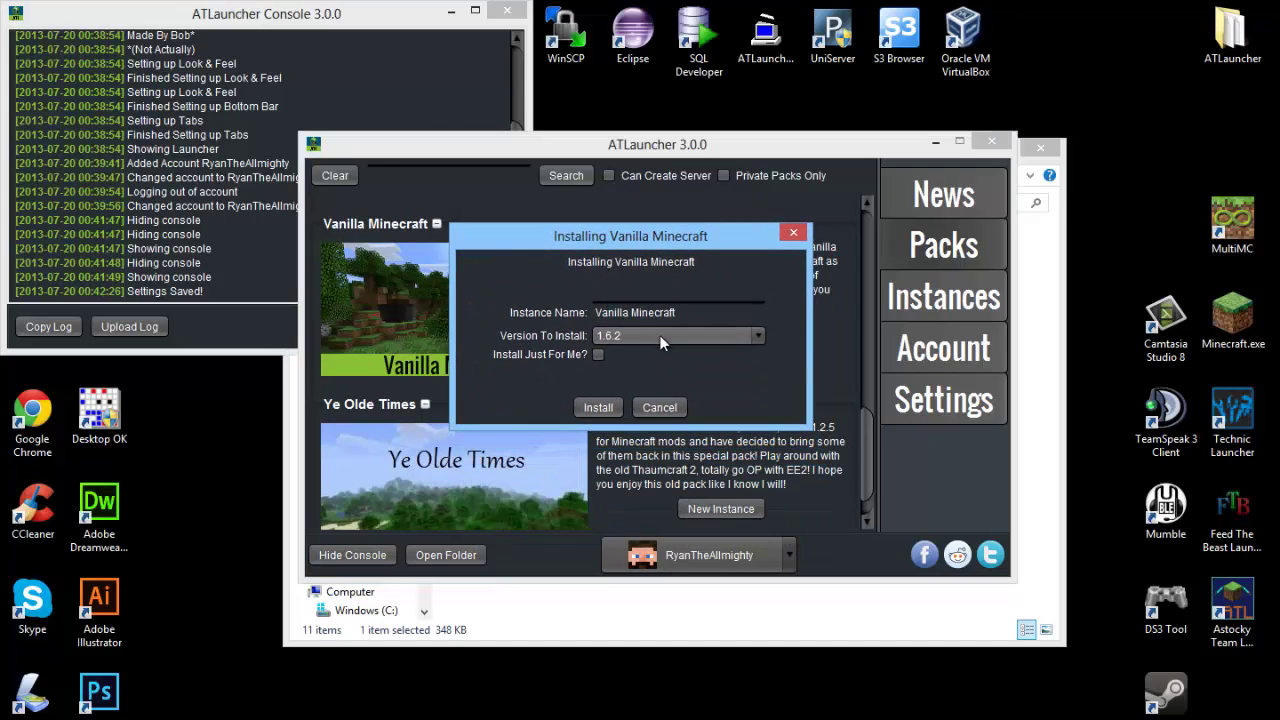
pyautogui.click(667, 337)
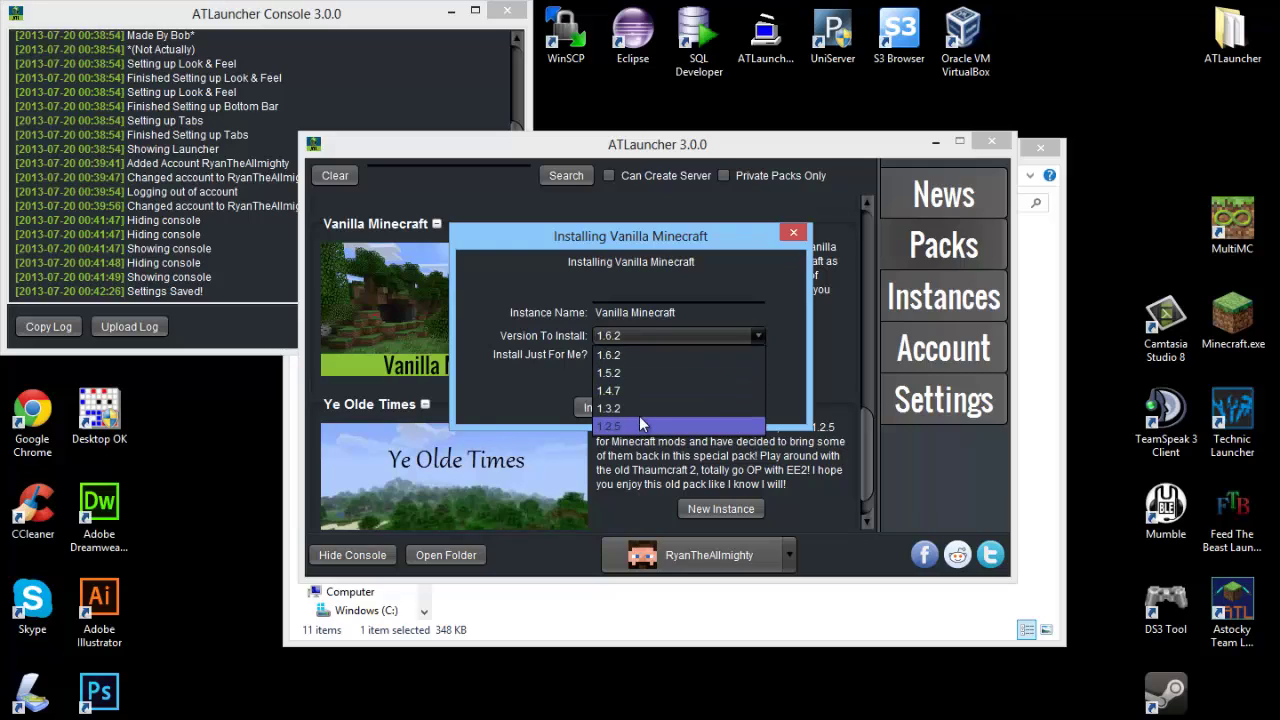
pyautogui.click(632, 371)
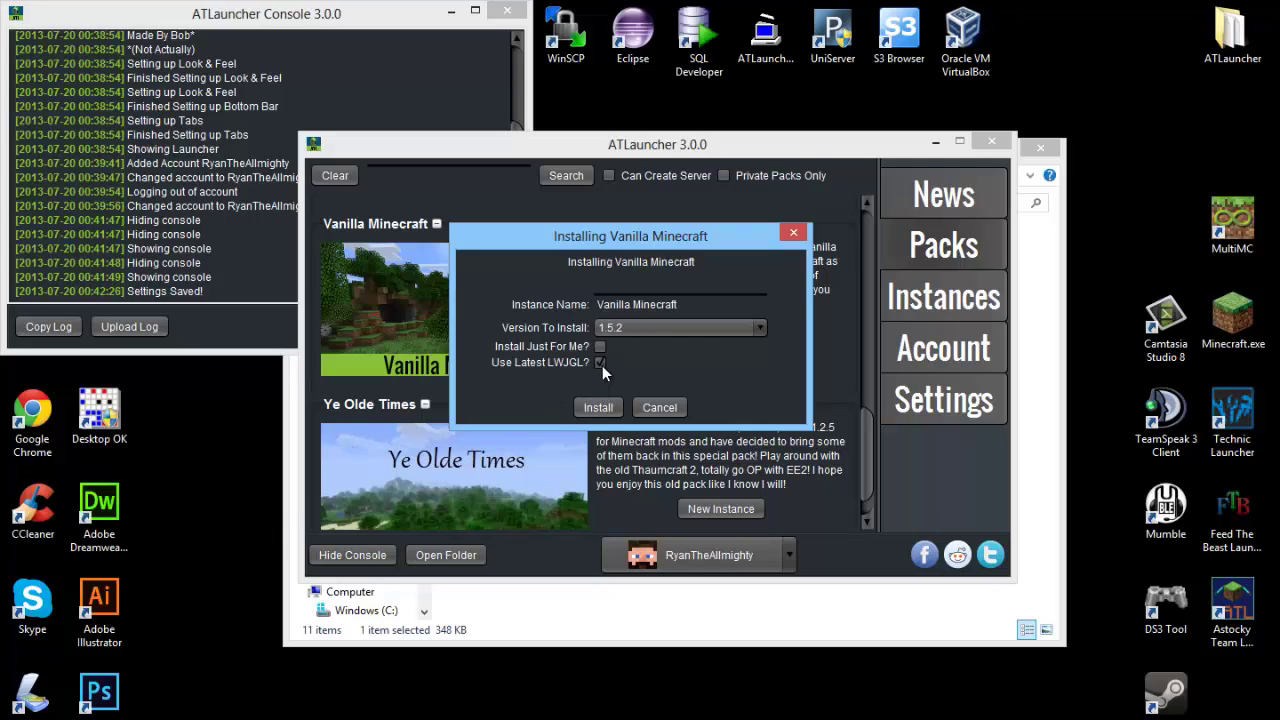
# Install the Vanilla Minecraft 1.5.2 instance with the optional OptiFine mod left deselected, and dismiss the completion message.
pyautogui.click(606, 406)
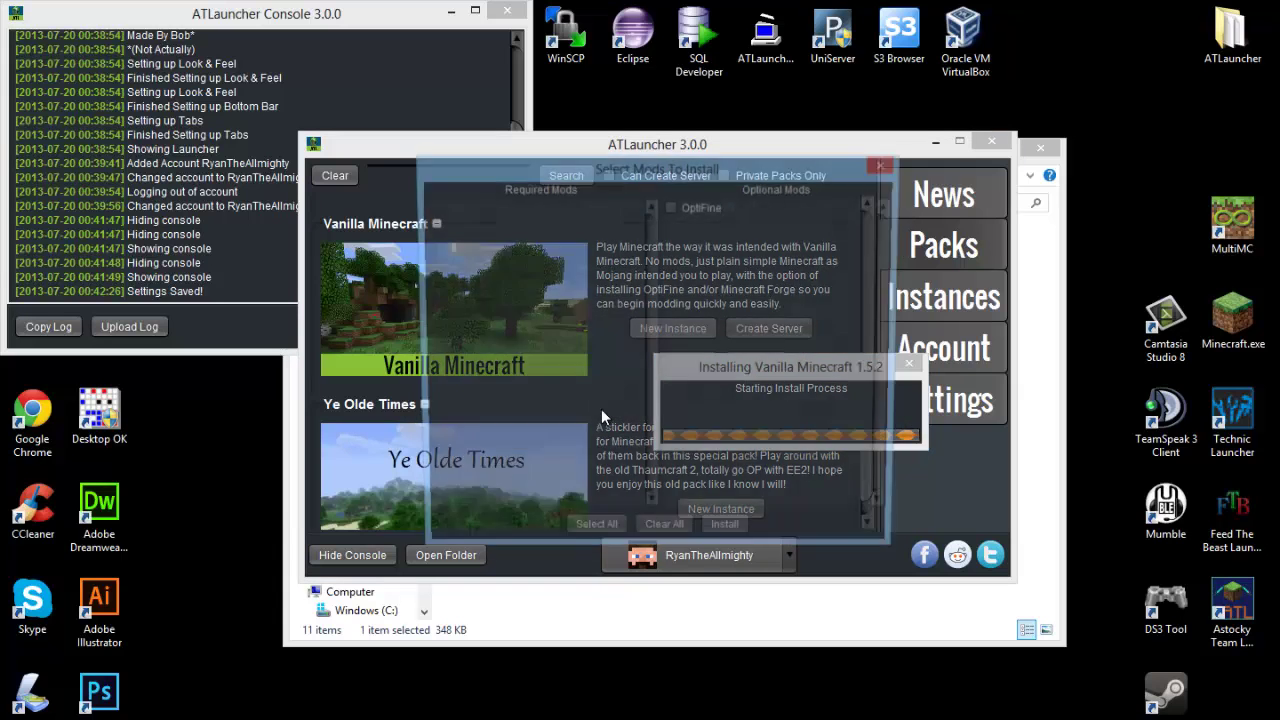
pyautogui.moveTo(696, 168); pyautogui.dragTo(680, 195)
pyautogui.click(657, 231)
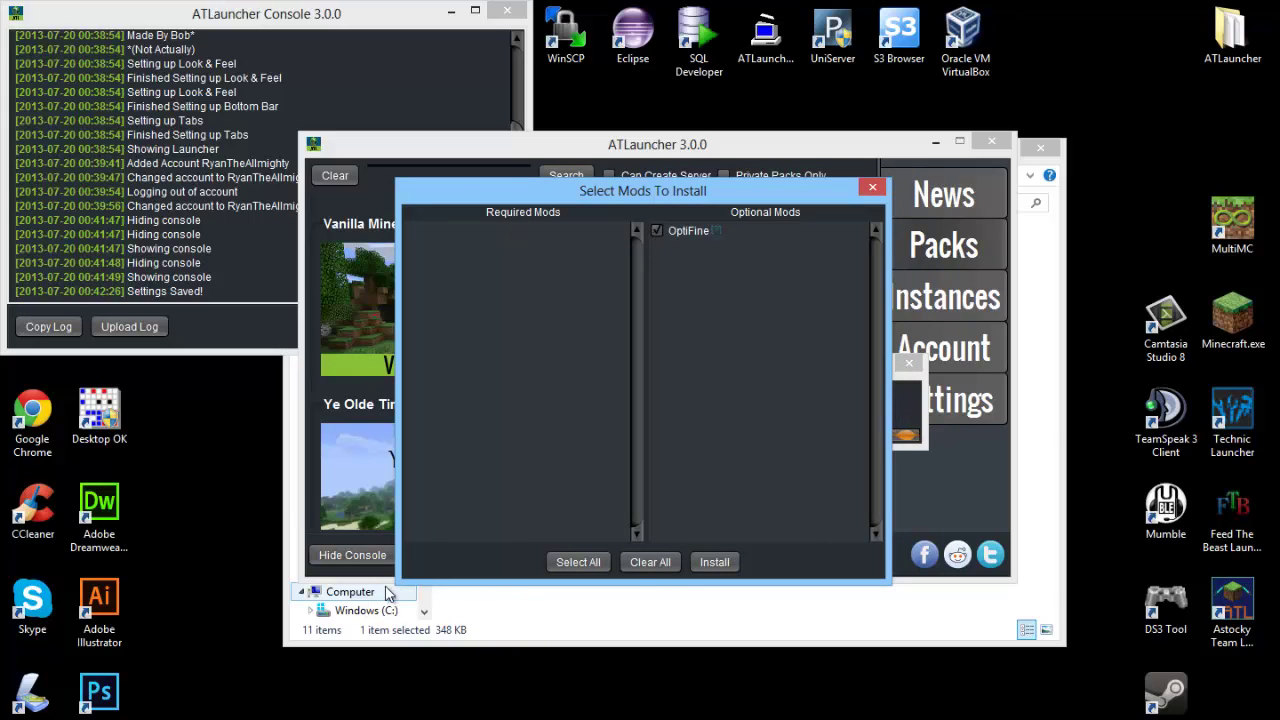
pyautogui.moveTo(665, 190); pyautogui.dragTo(656, 164)
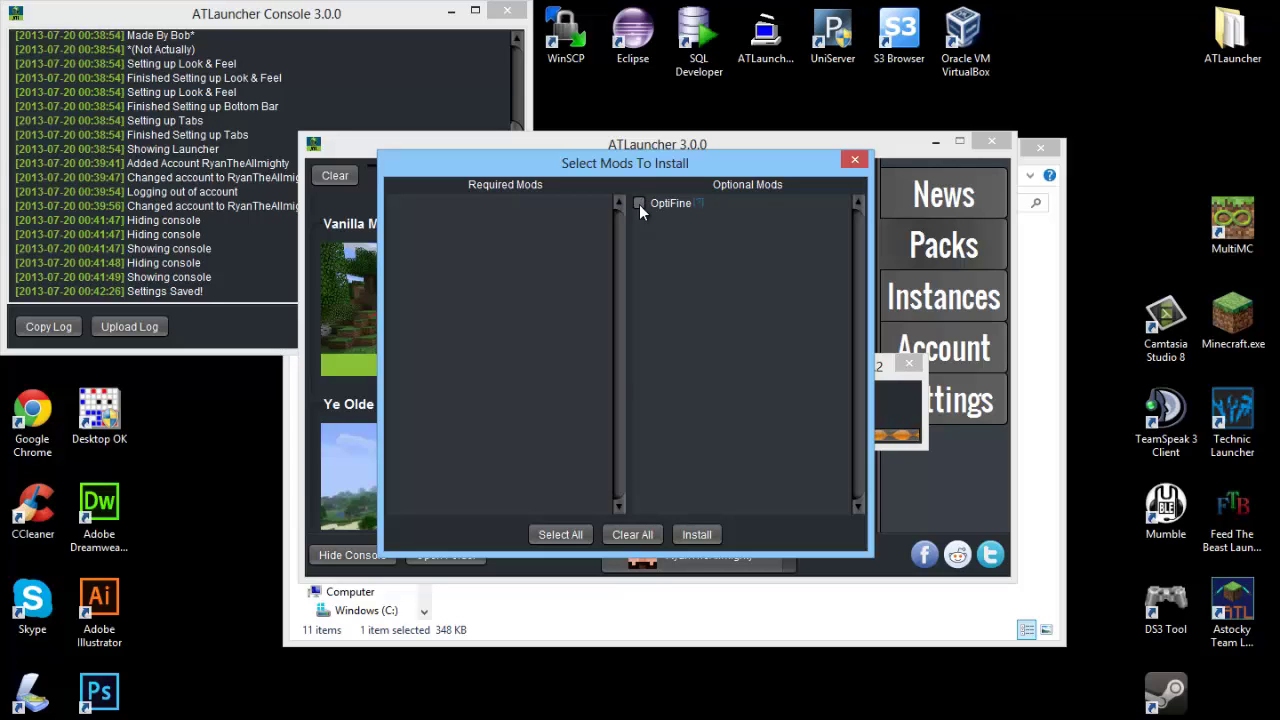
pyautogui.click(699, 536)
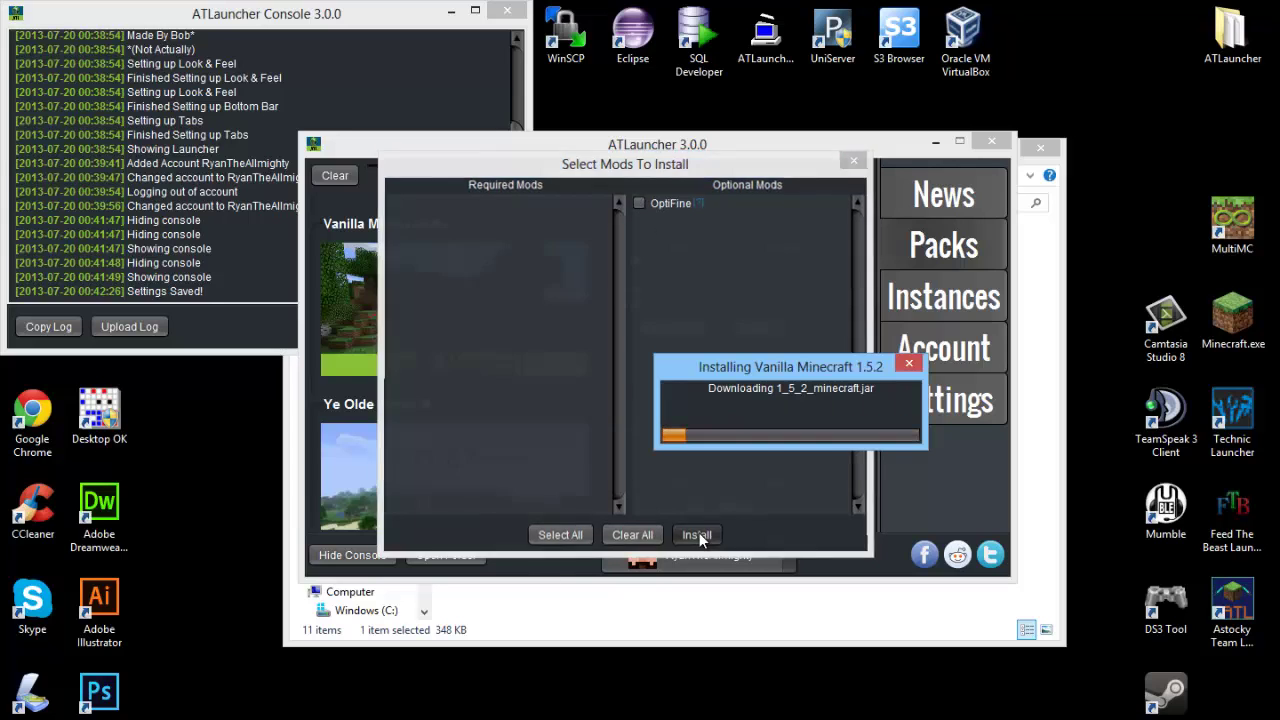
pyautogui.moveTo(765, 387); pyautogui.dragTo(664, 363)
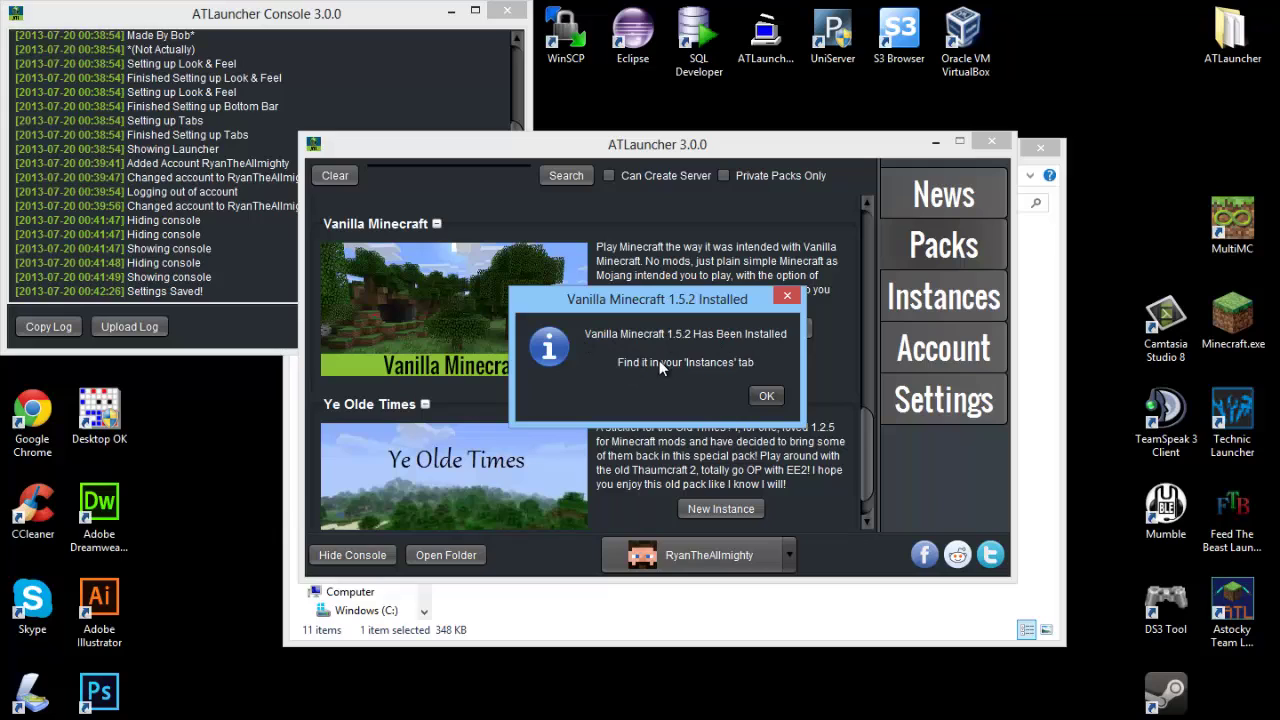
pyautogui.click(764, 396)
# View the Vanilla Minecraft instance's options and look inside its folder, then close that folder.
pyautogui.click(915, 300)
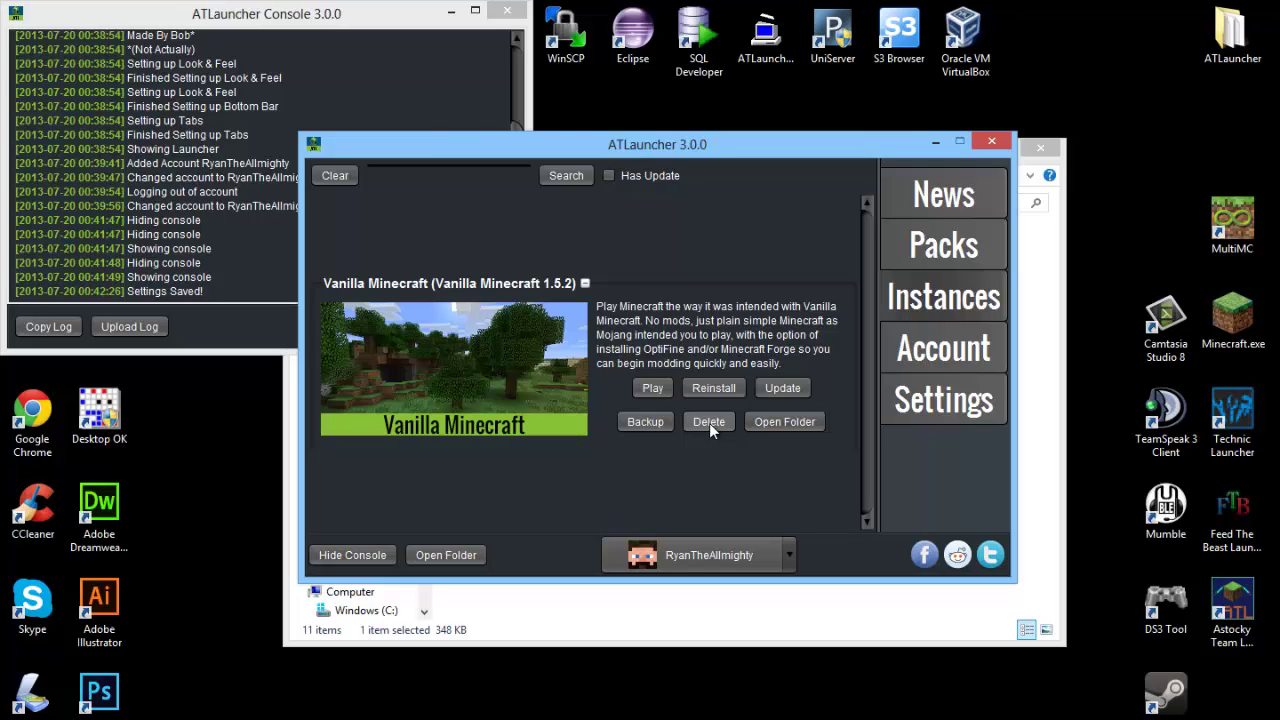
pyautogui.click(768, 424)
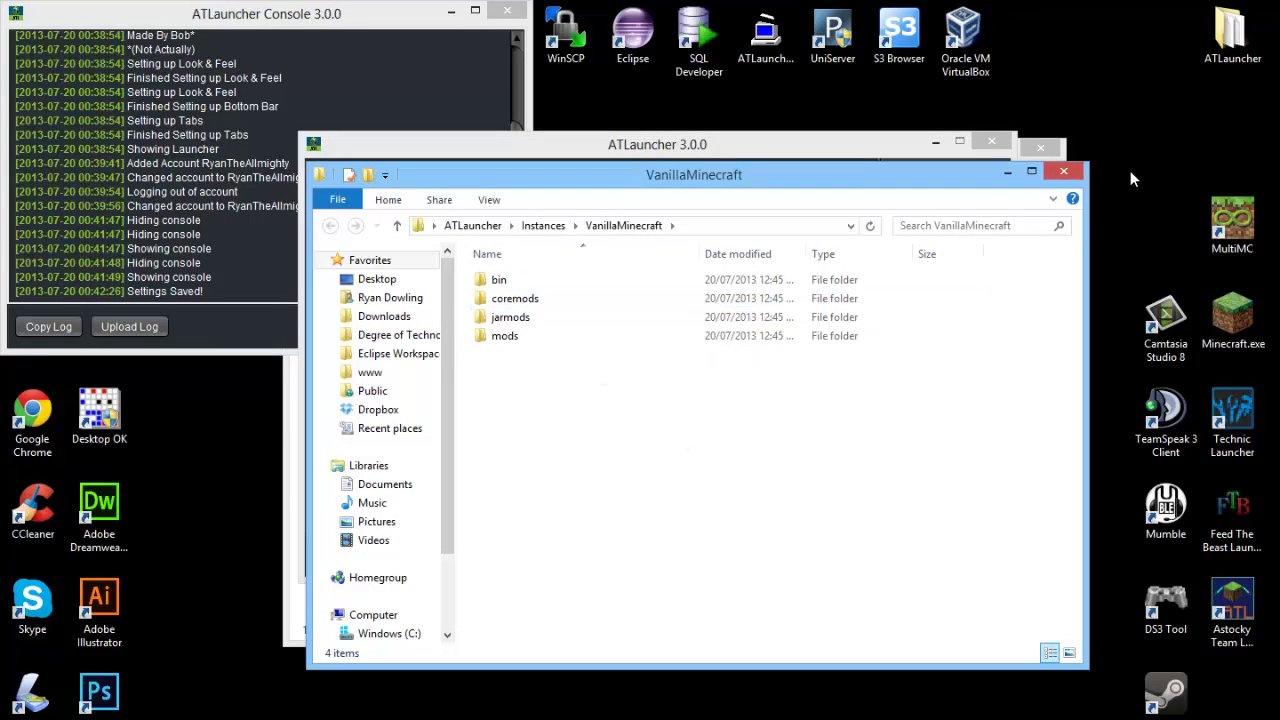
pyautogui.click(1062, 173)
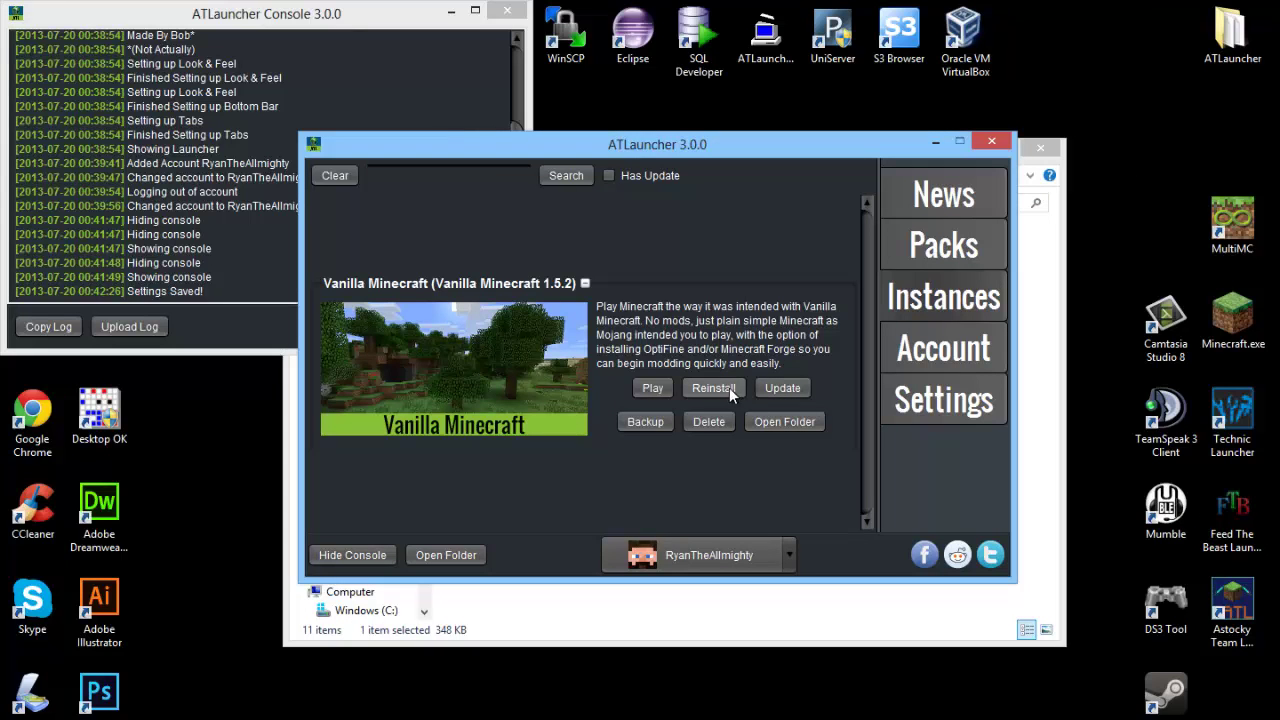
# Launch the Vanilla Minecraft 1.5.2 instance to its title screen and quit the game.
pyautogui.click(645, 390)
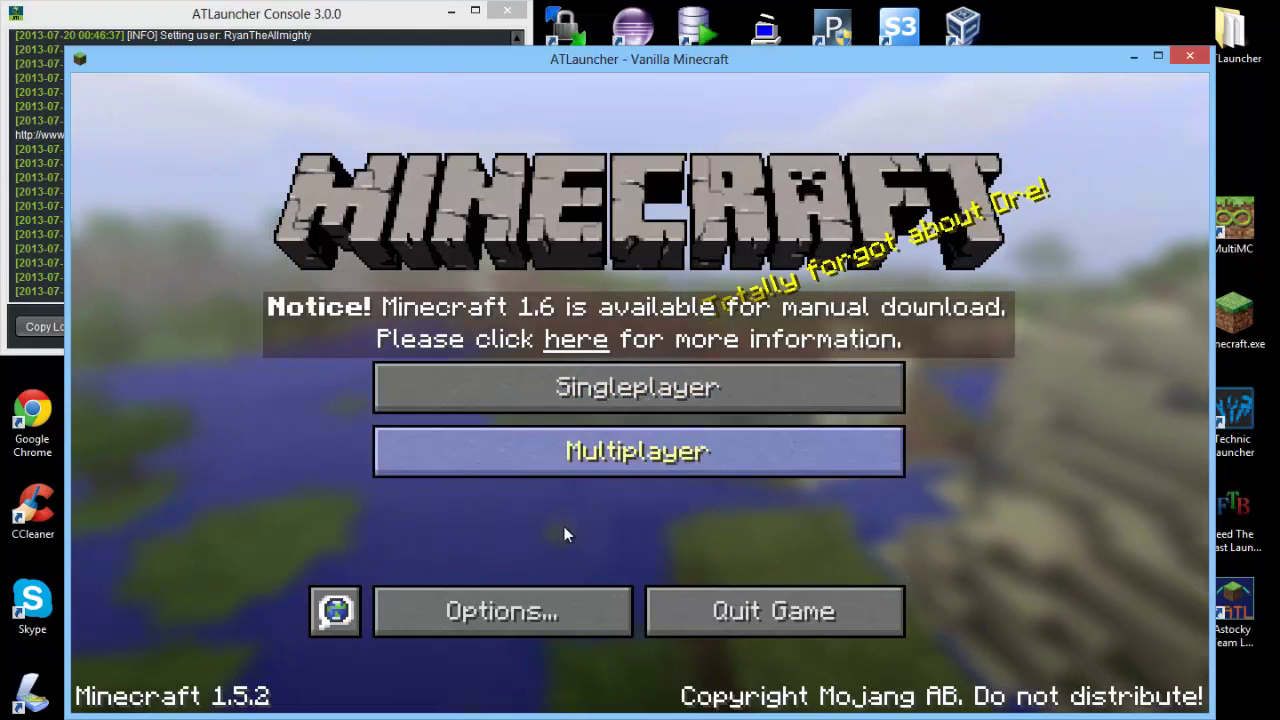
pyautogui.click(645, 392)
pyautogui.click(904, 648)
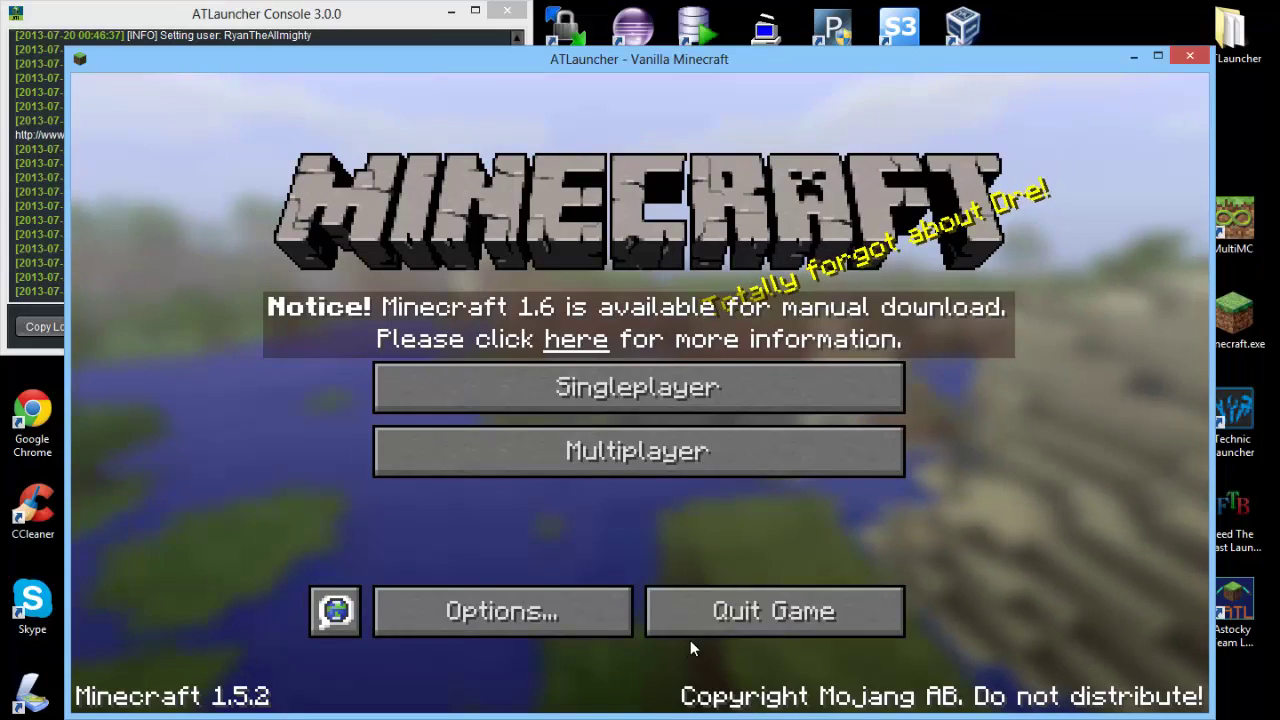
pyautogui.click(770, 608)
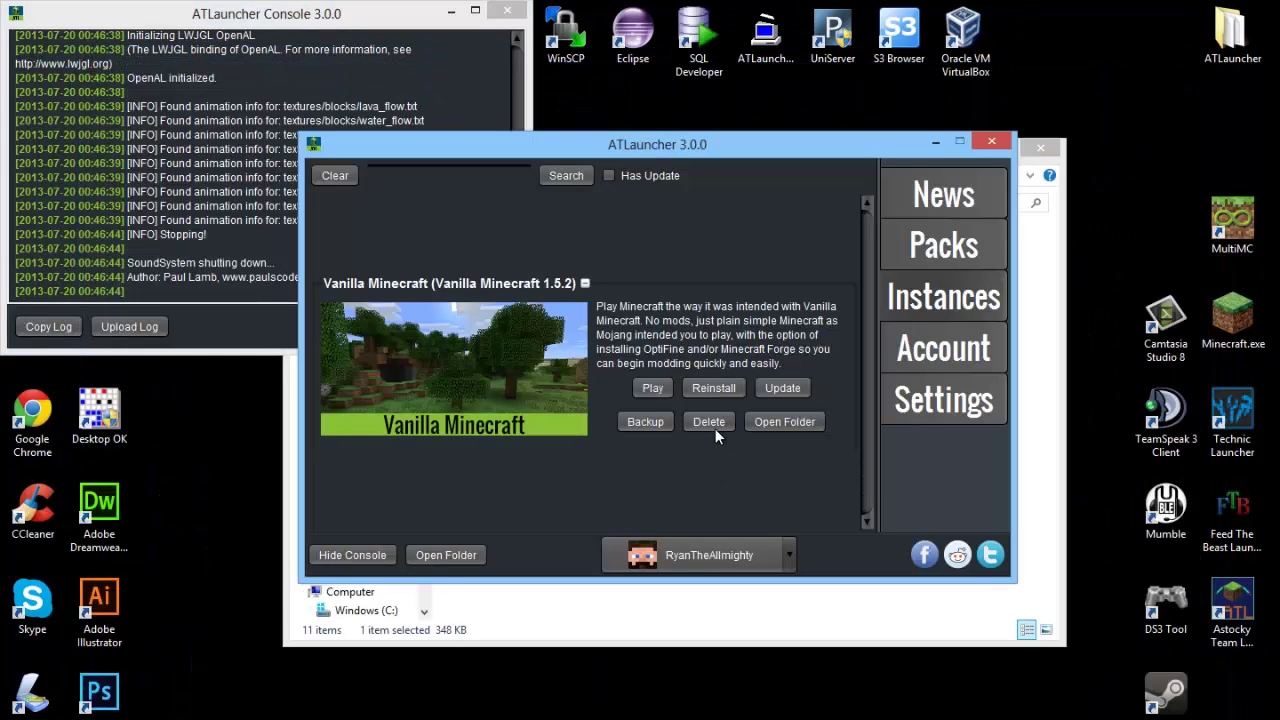
pyautogui.click(784, 388)
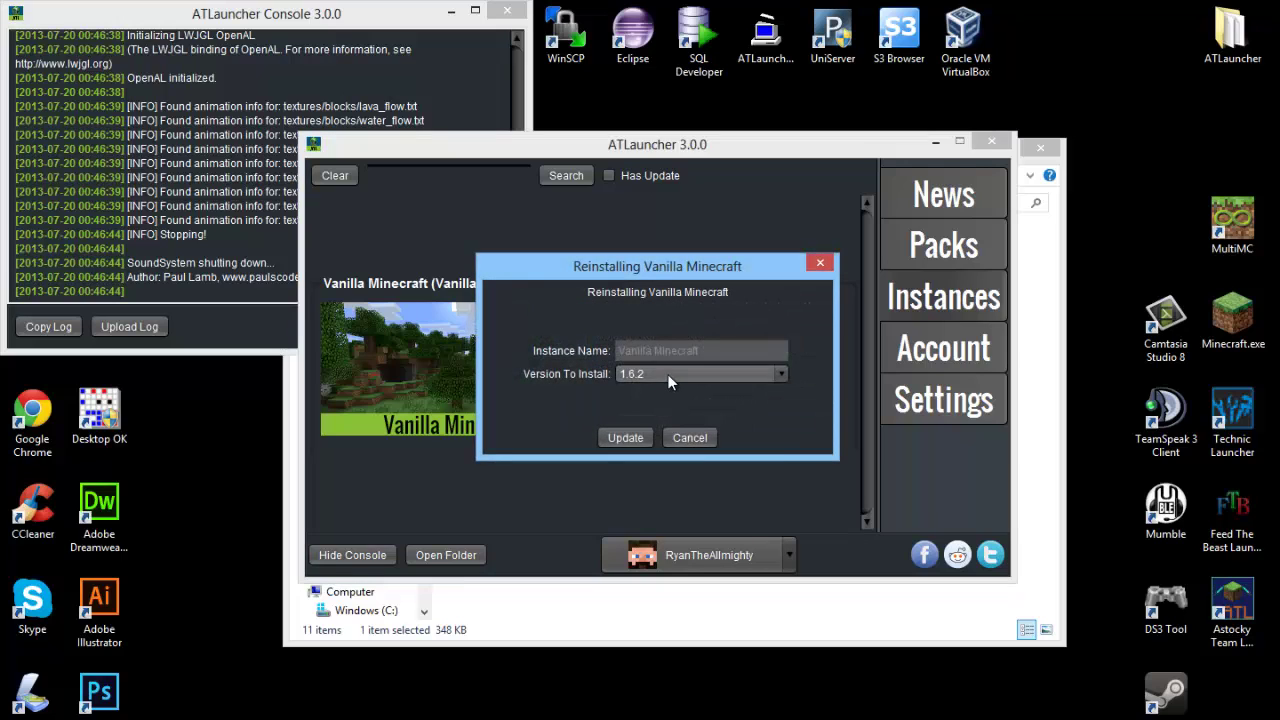
pyautogui.click(720, 374)
pyautogui.click(651, 396)
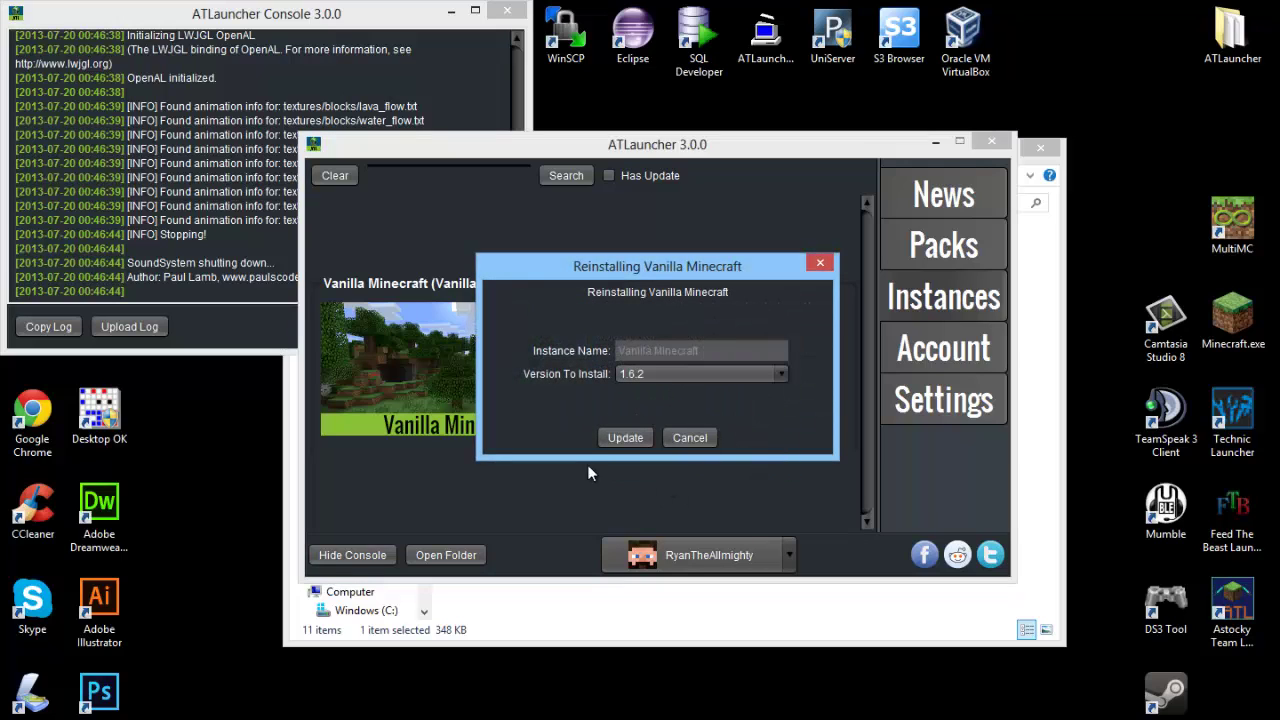
pyautogui.click(688, 437)
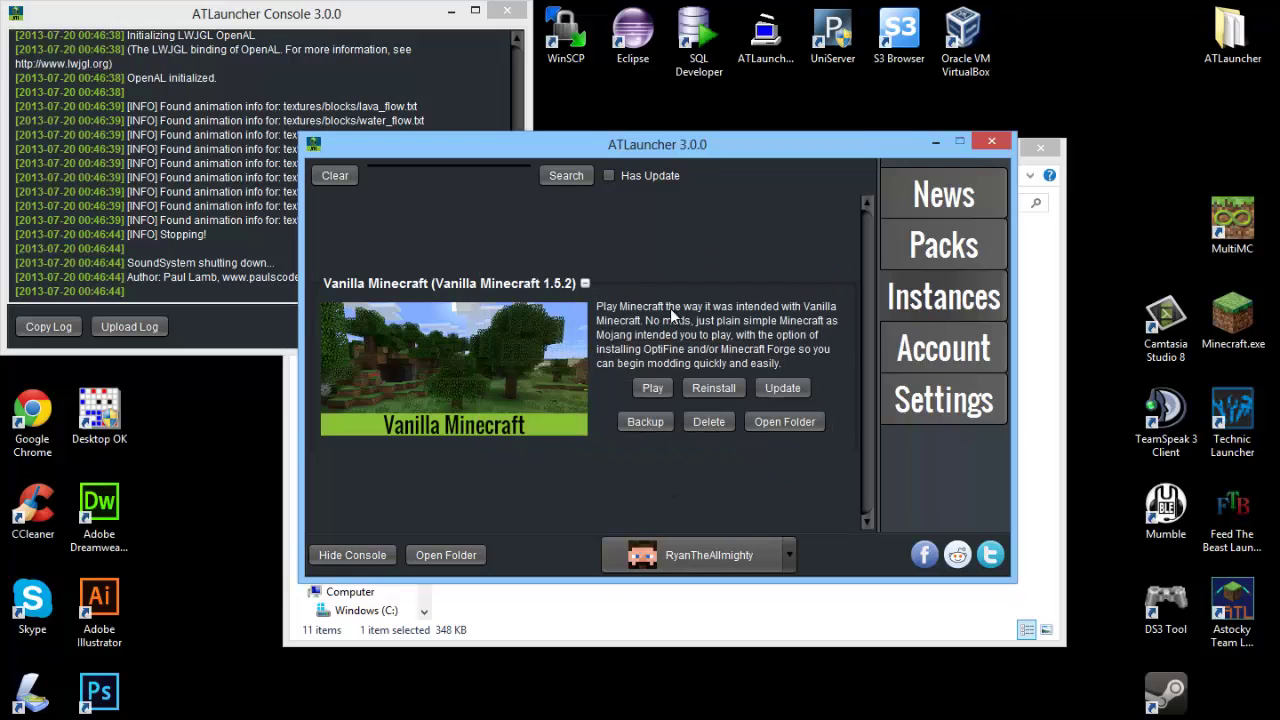
# Delete the Vanilla Minecraft 1.5.2 instance and check the list of instances.
pyautogui.click(709, 421)
pyautogui.click(726, 397)
pyautogui.click(937, 250)
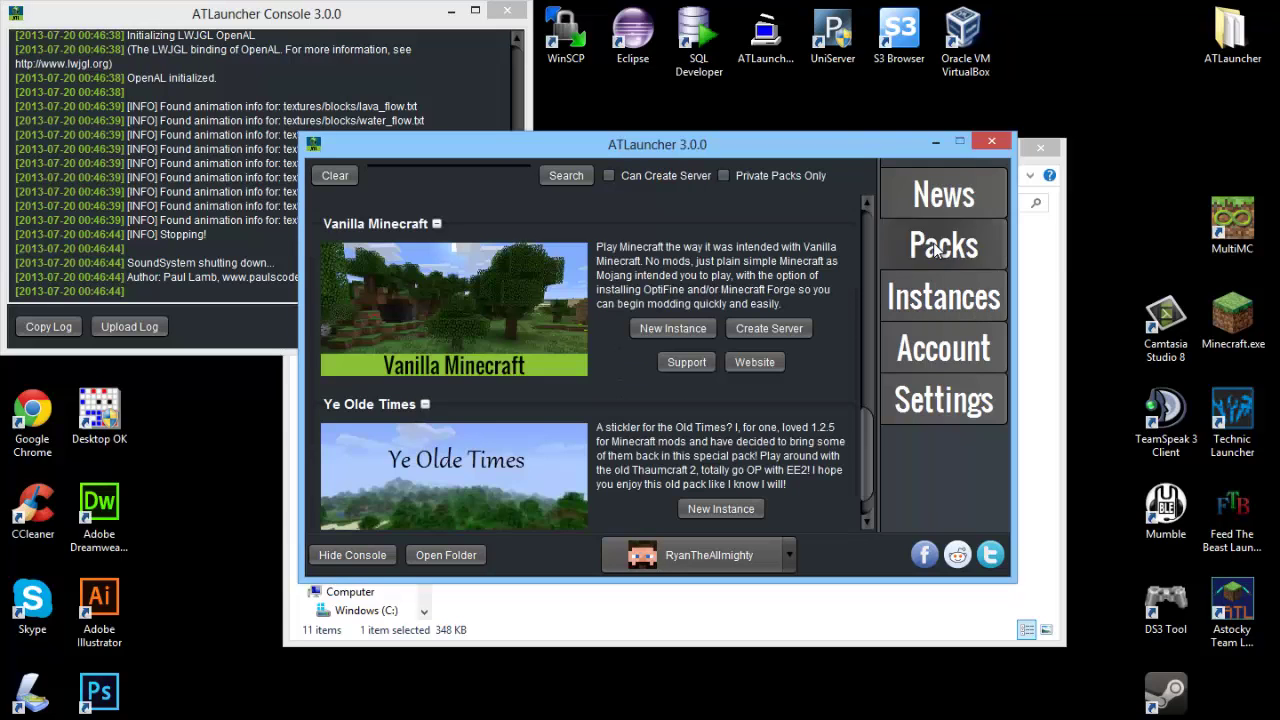
pyautogui.click(935, 296)
# Install a new Vanilla Minecraft instance, version 1.6.2, without any optional mods, and dismiss the completion message.
pyautogui.click(937, 247)
pyautogui.click(673, 328)
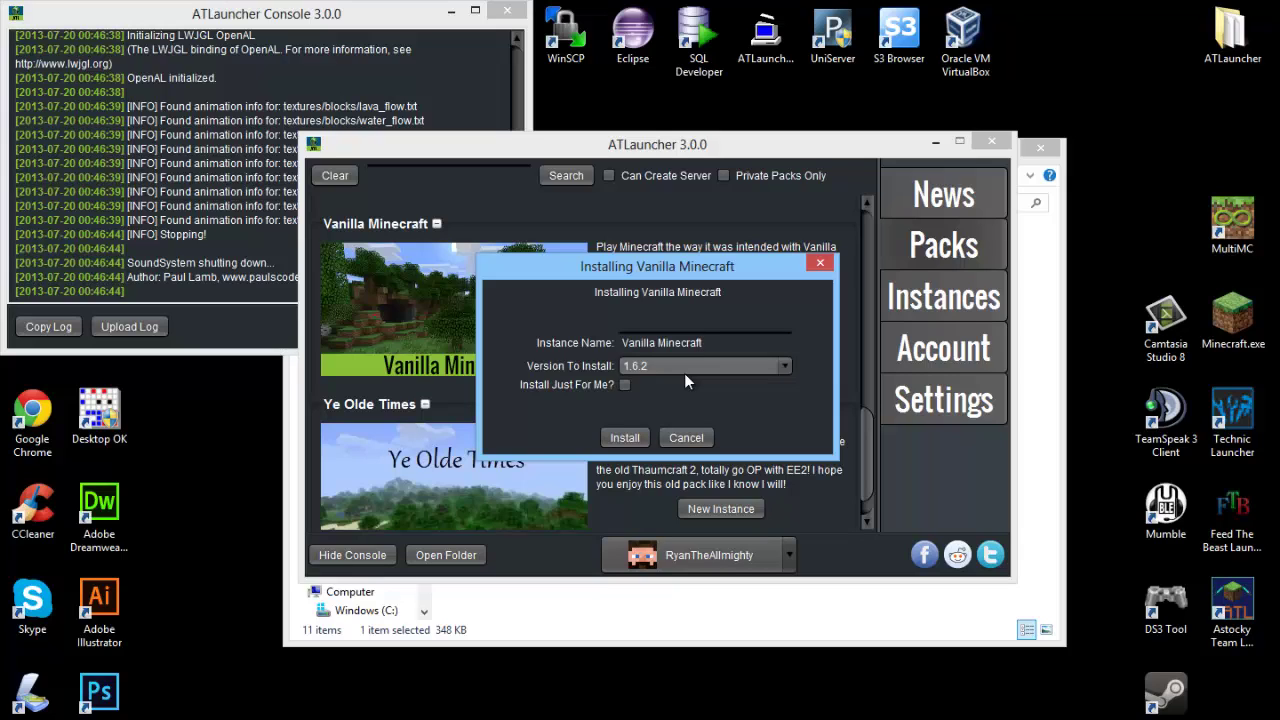
pyautogui.click(628, 440)
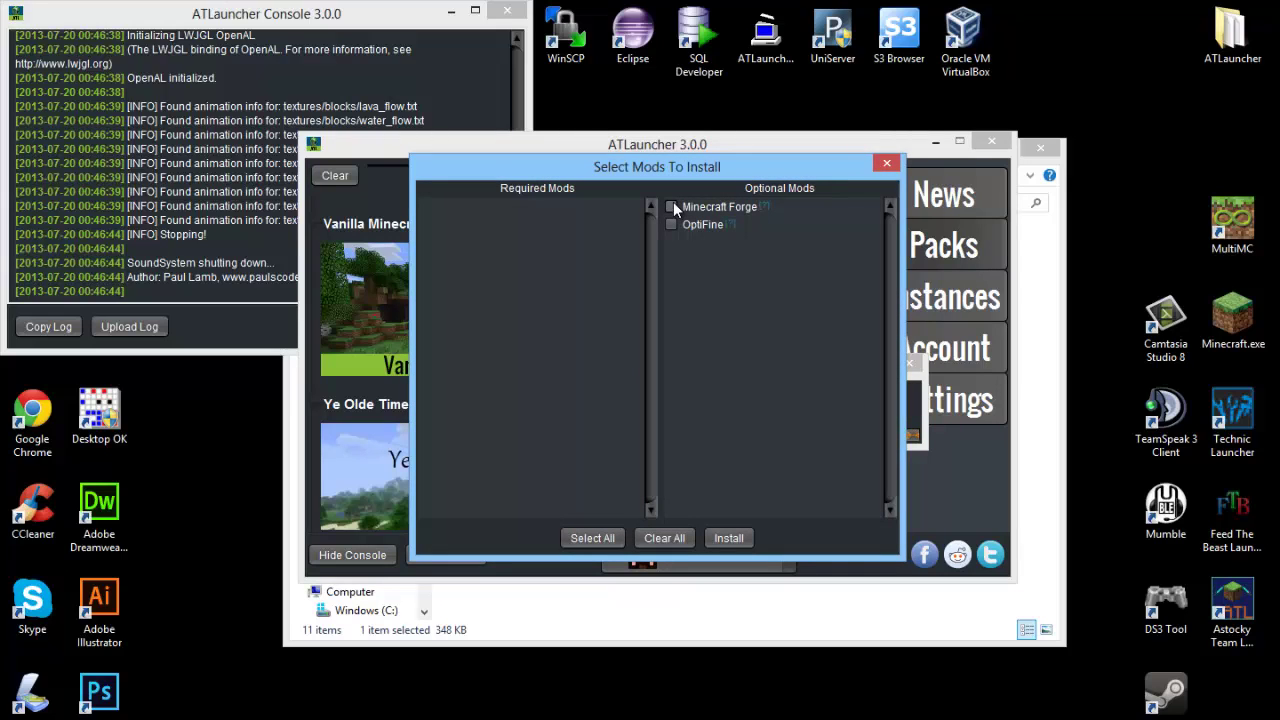
pyautogui.click(724, 537)
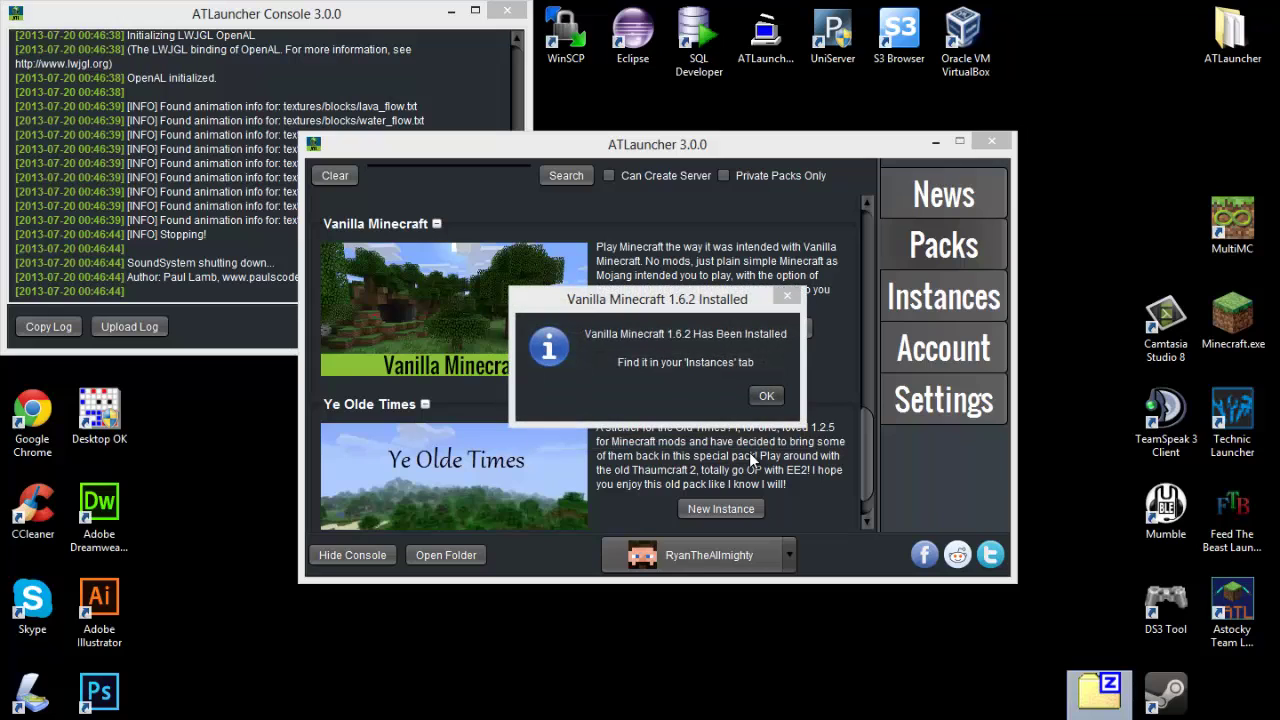
pyautogui.click(768, 394)
# Launch the installed Vanilla Minecraft 1.6.2 instance to its title screen and quit the game.
pyautogui.click(925, 302)
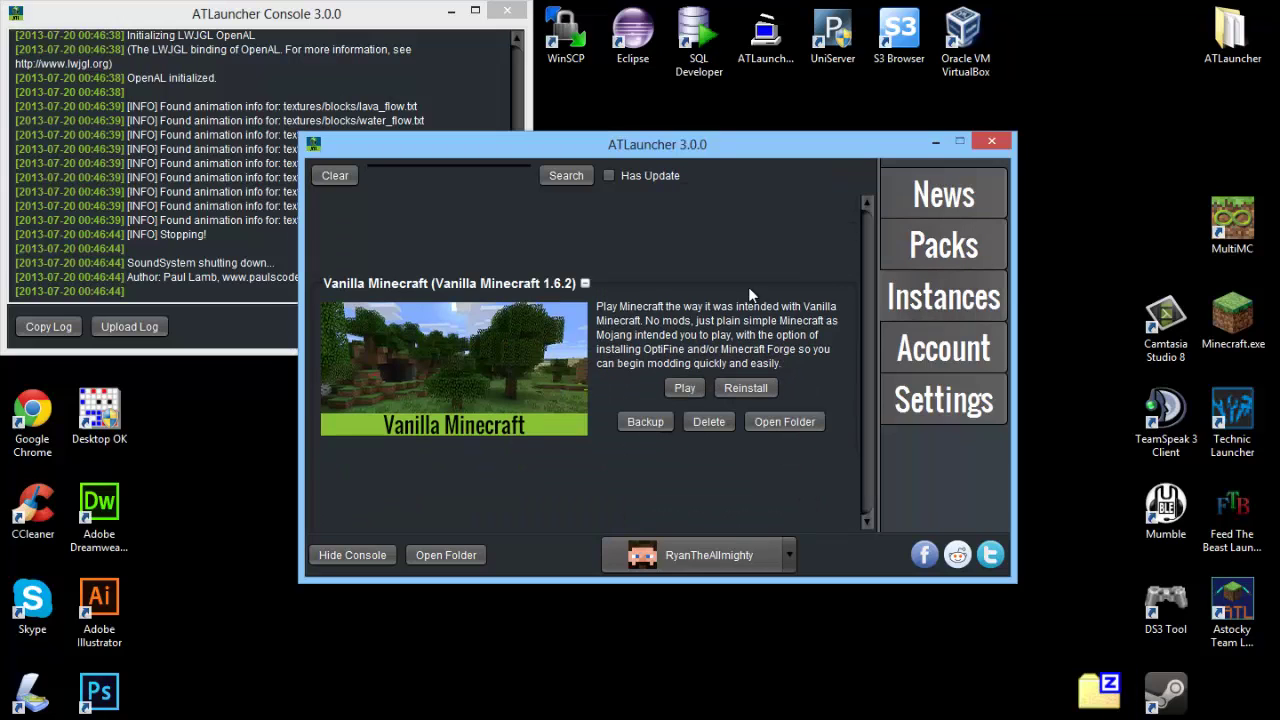
pyautogui.click(686, 387)
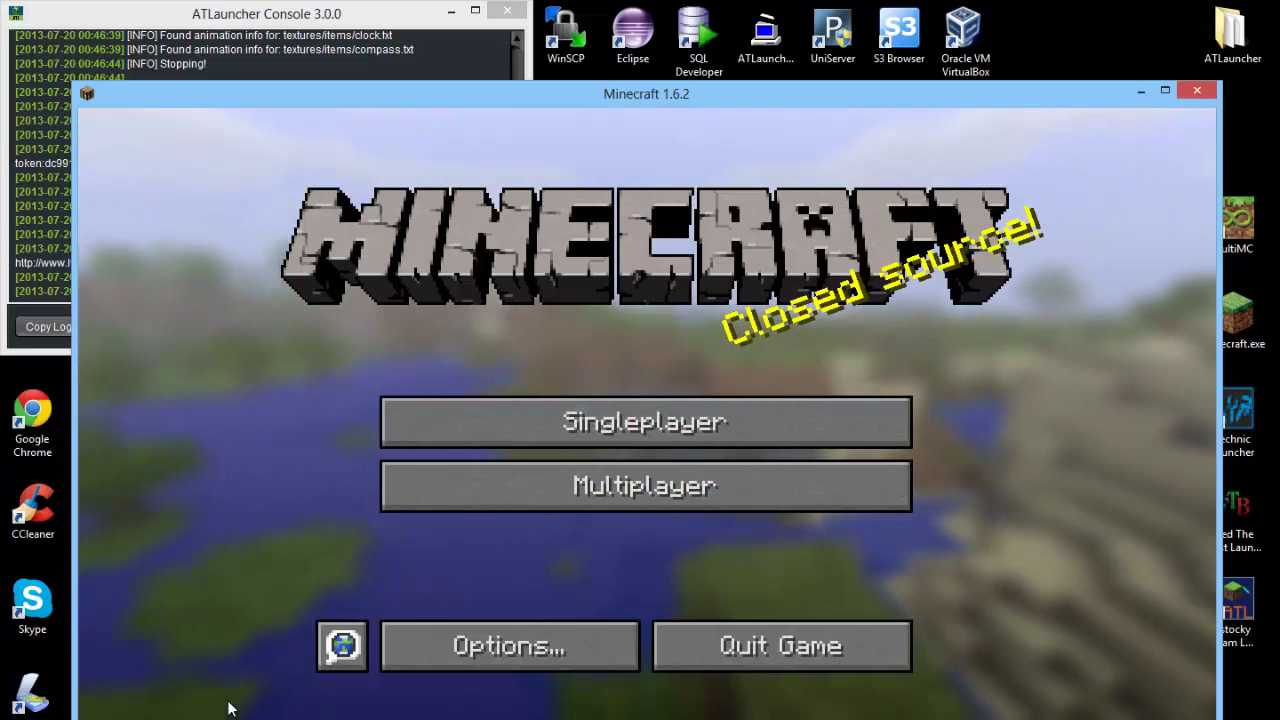
pyautogui.click(812, 657)
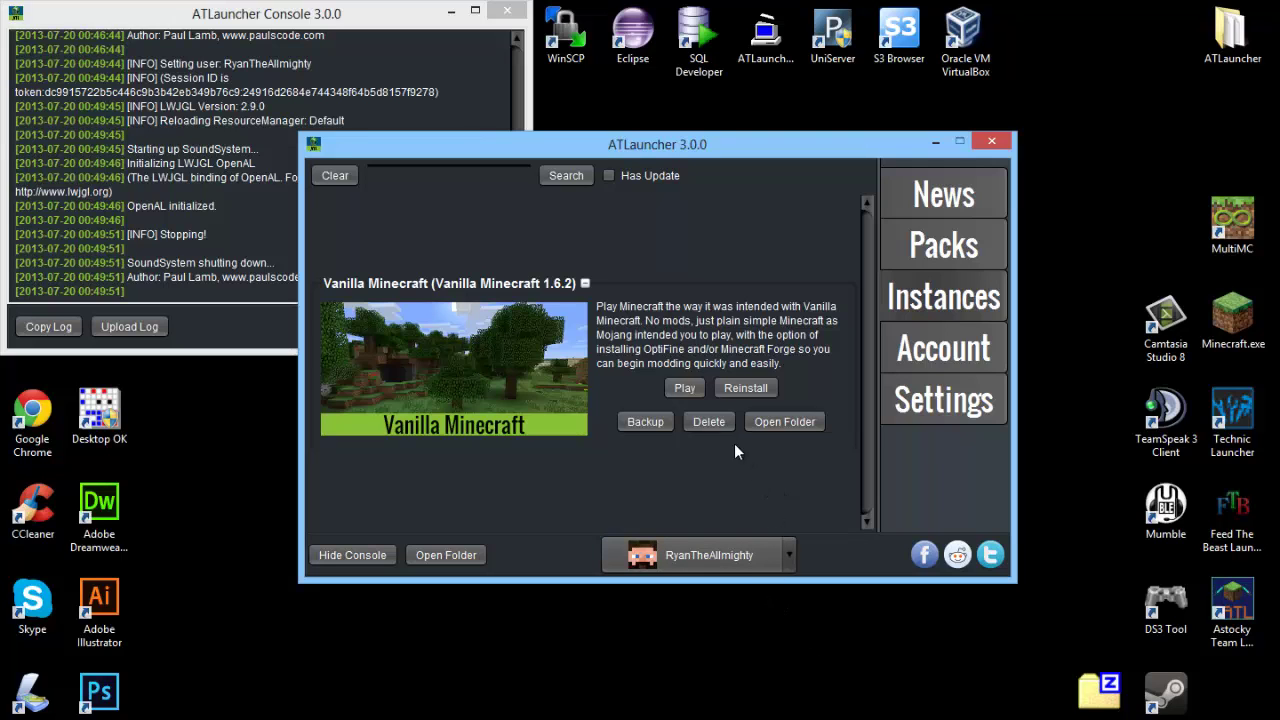
# Reinstall the Vanilla Minecraft instance as version 1.6.2 with the optional Minecraft Forge mod added.
pyautogui.click(744, 388)
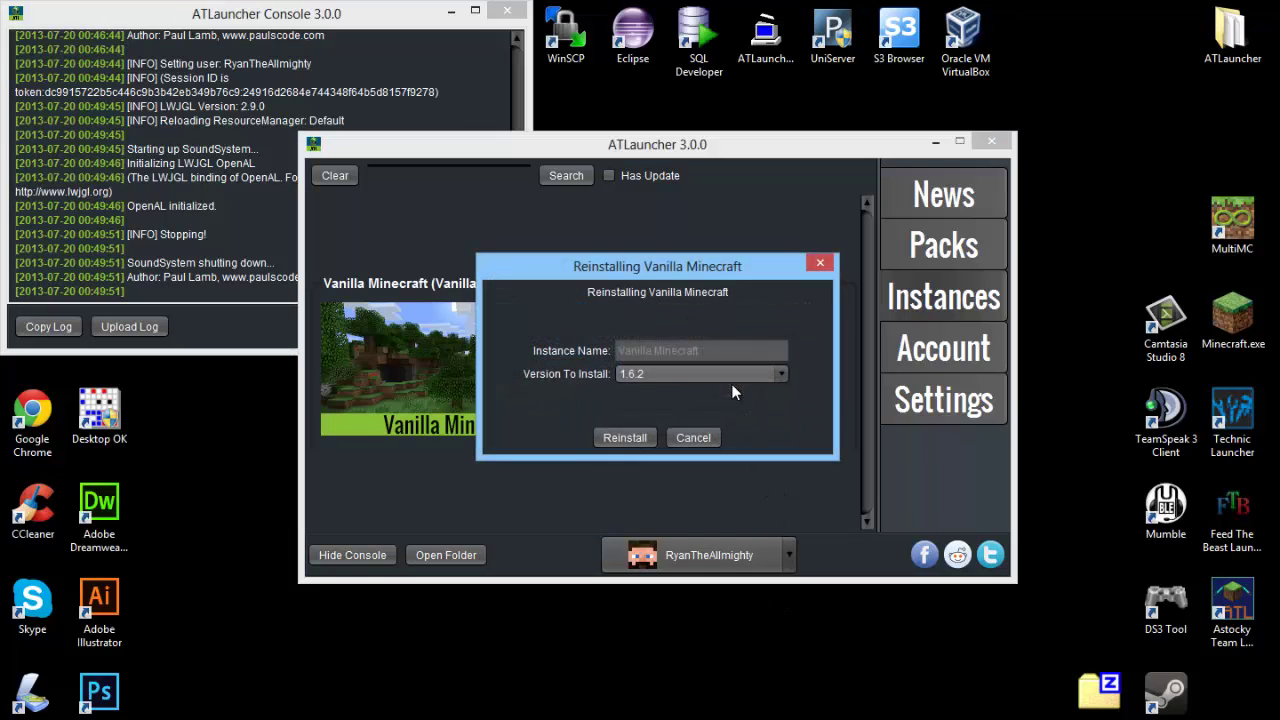
pyautogui.click(624, 437)
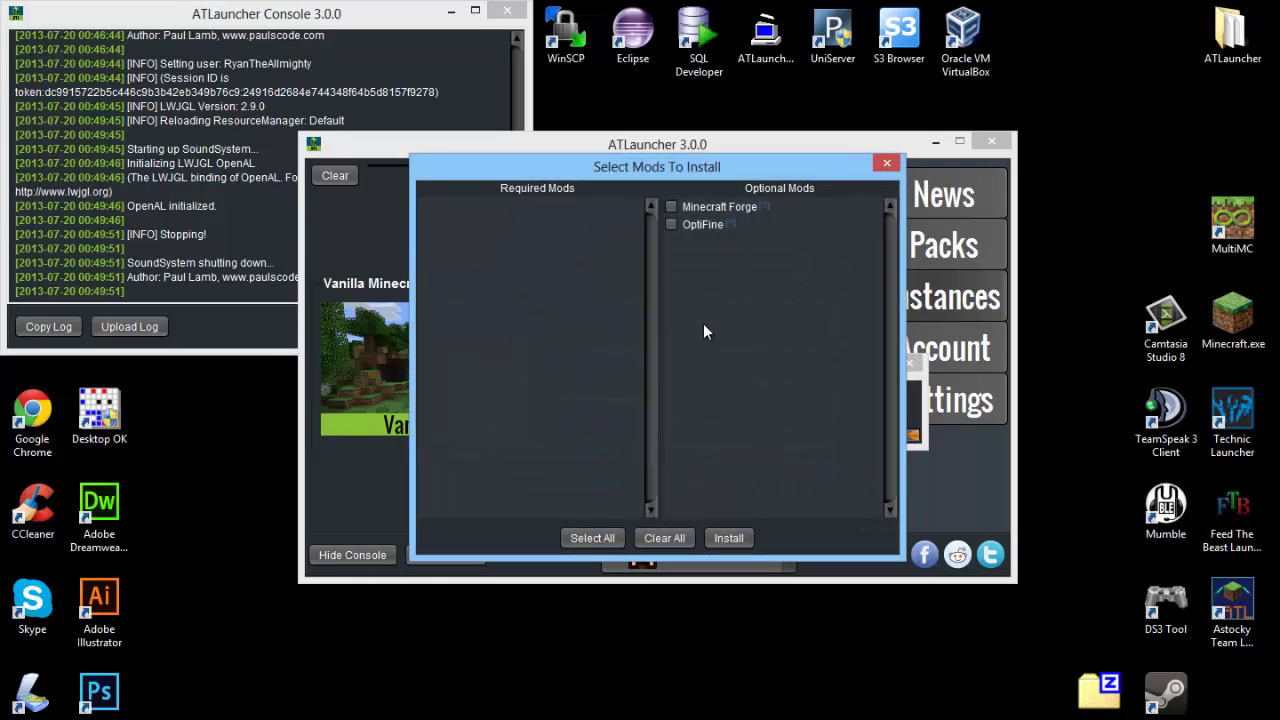
pyautogui.click(672, 206)
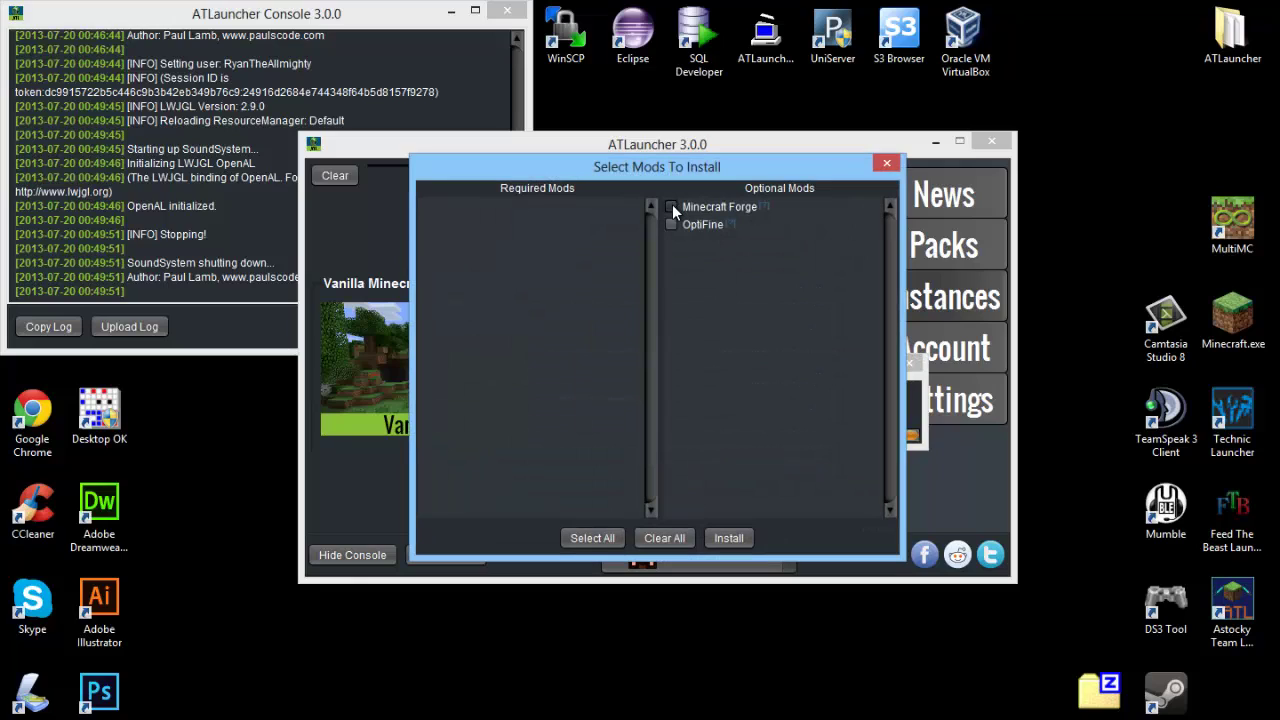
pyautogui.click(729, 538)
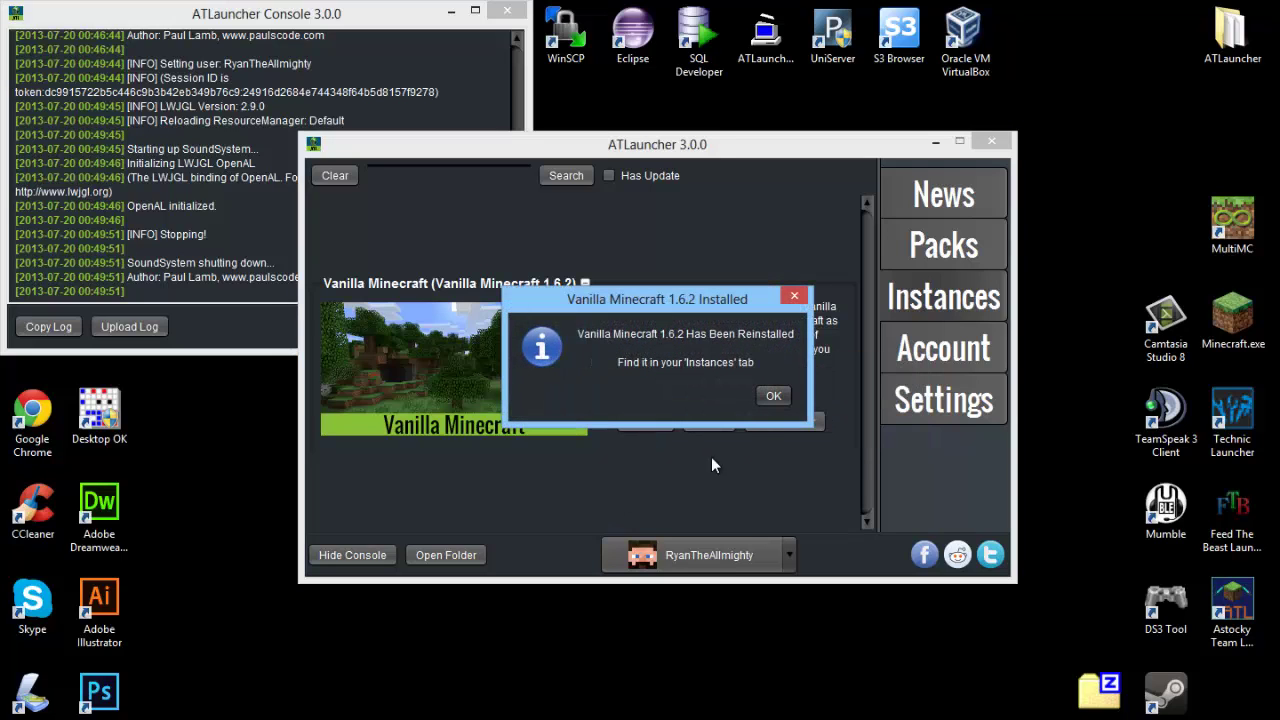
pyautogui.click(772, 397)
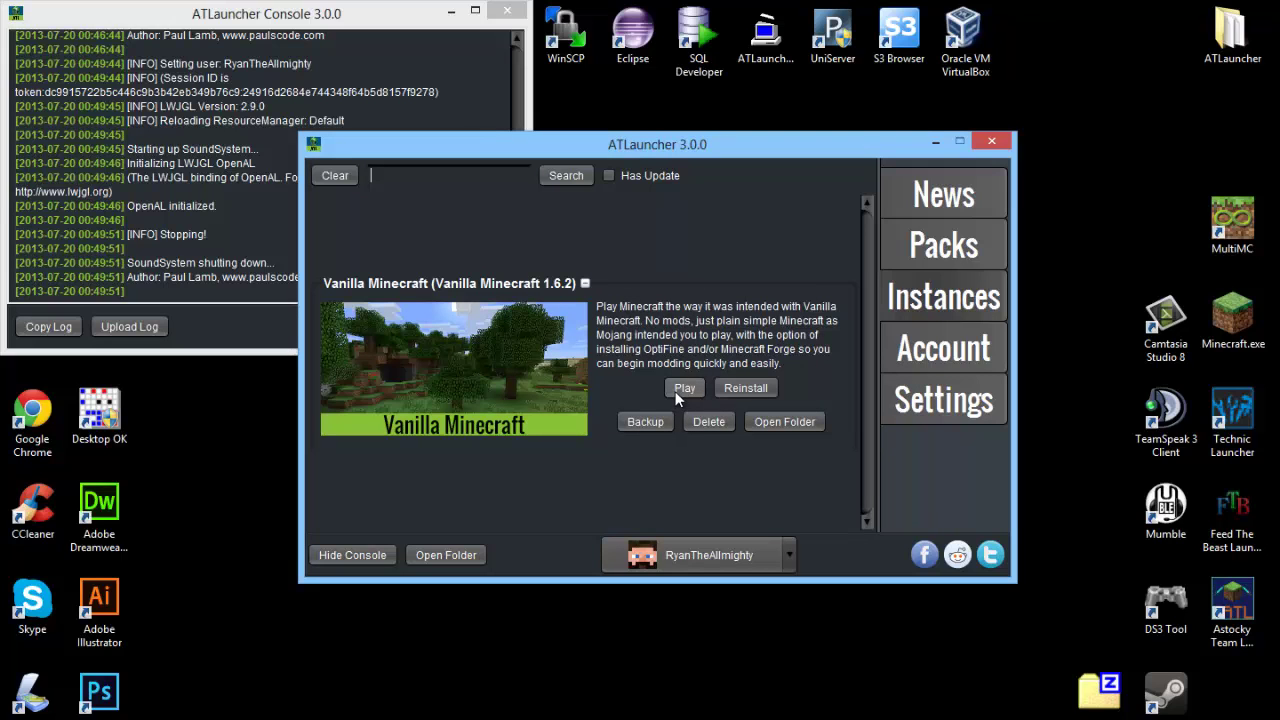
# Run the reinstalled Vanilla Minecraft instance to check that Minecraft Forge loads, and quit the game.
pyautogui.click(681, 388)
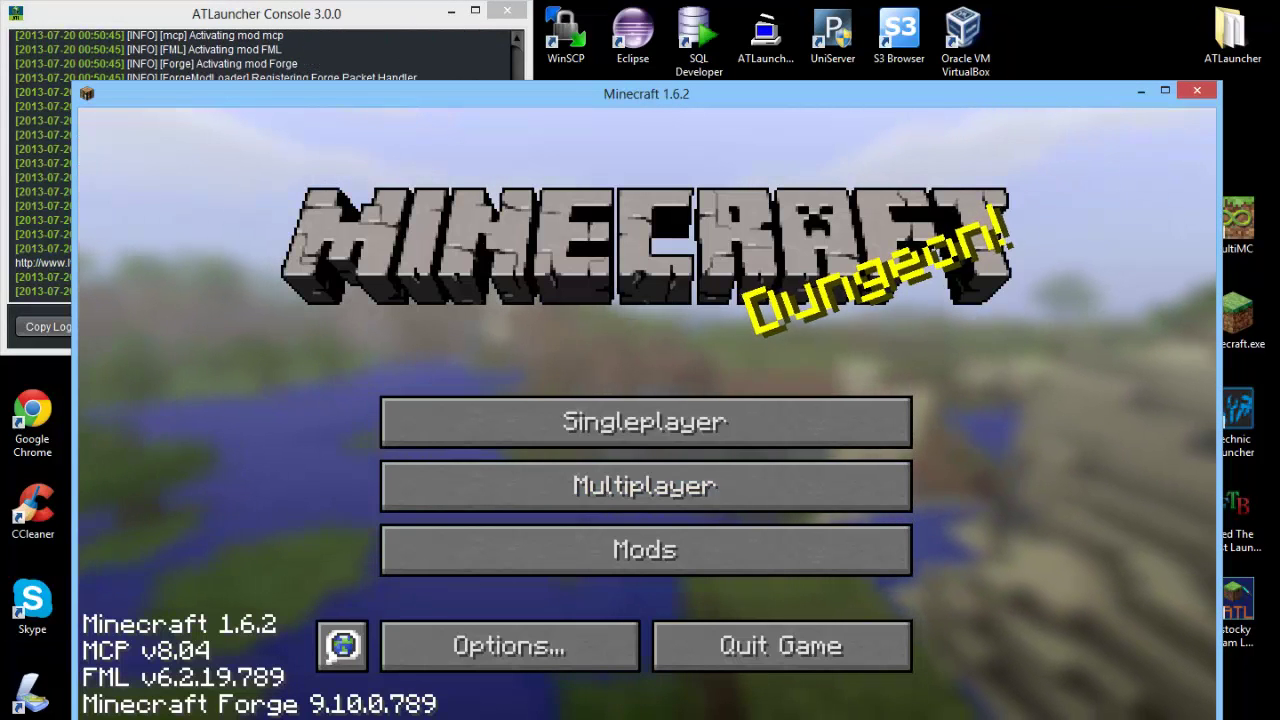
pyautogui.click(762, 655)
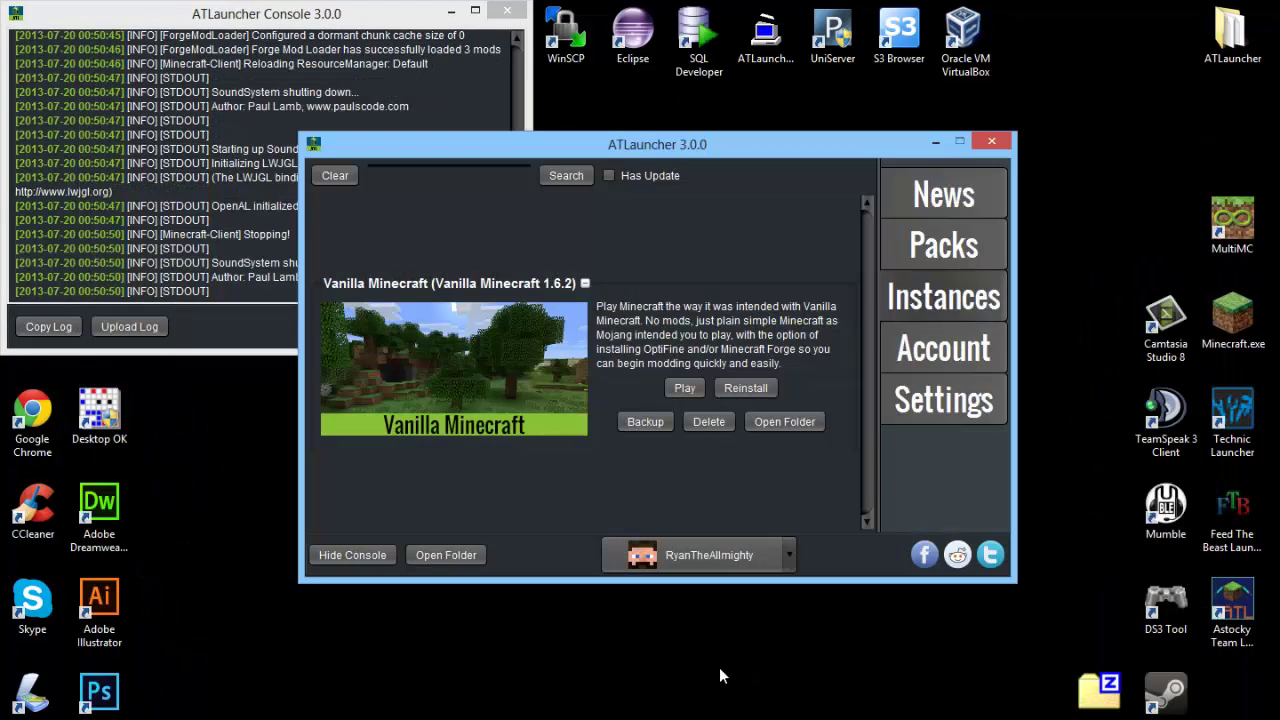
# Move [1.6.2]ReiMinimap_v3.4_01.zip from the desktop into the mods folder of the Vanilla Minecraft instance.
pyautogui.click(791, 424)
pyautogui.moveTo(663, 156); pyautogui.dragTo(487, 158)
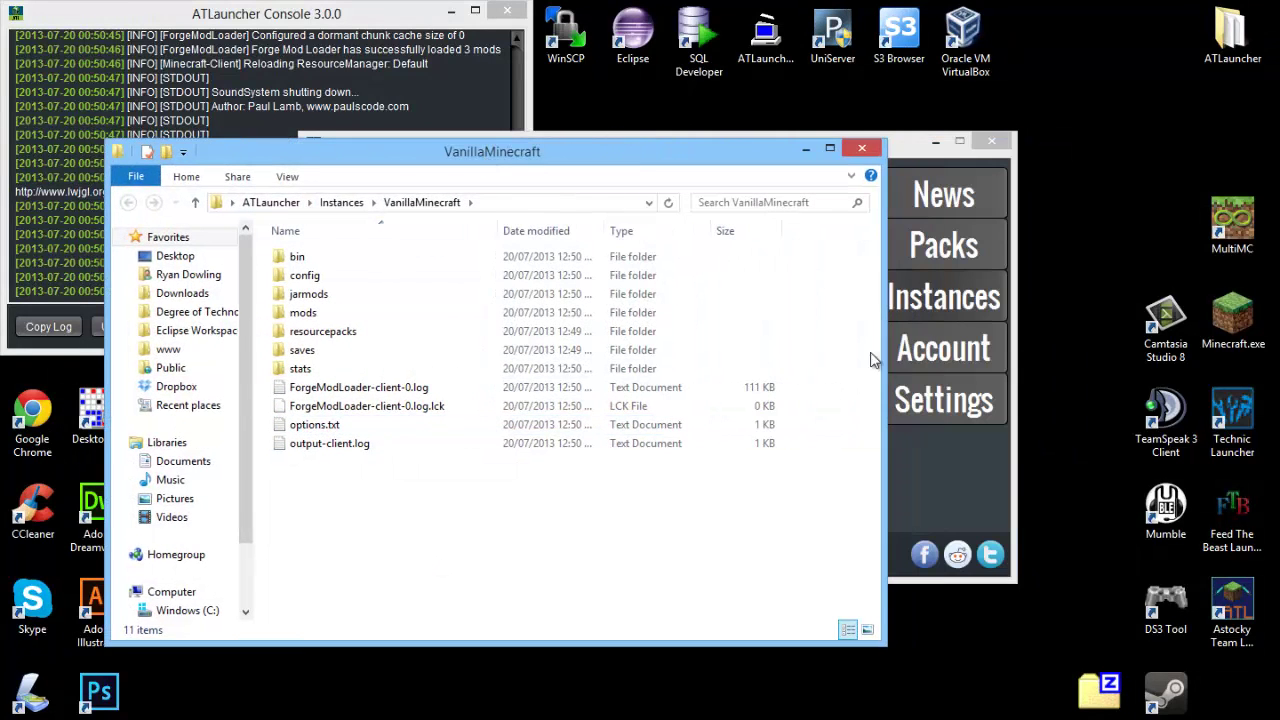
pyautogui.click(865, 149)
pyautogui.click(771, 422)
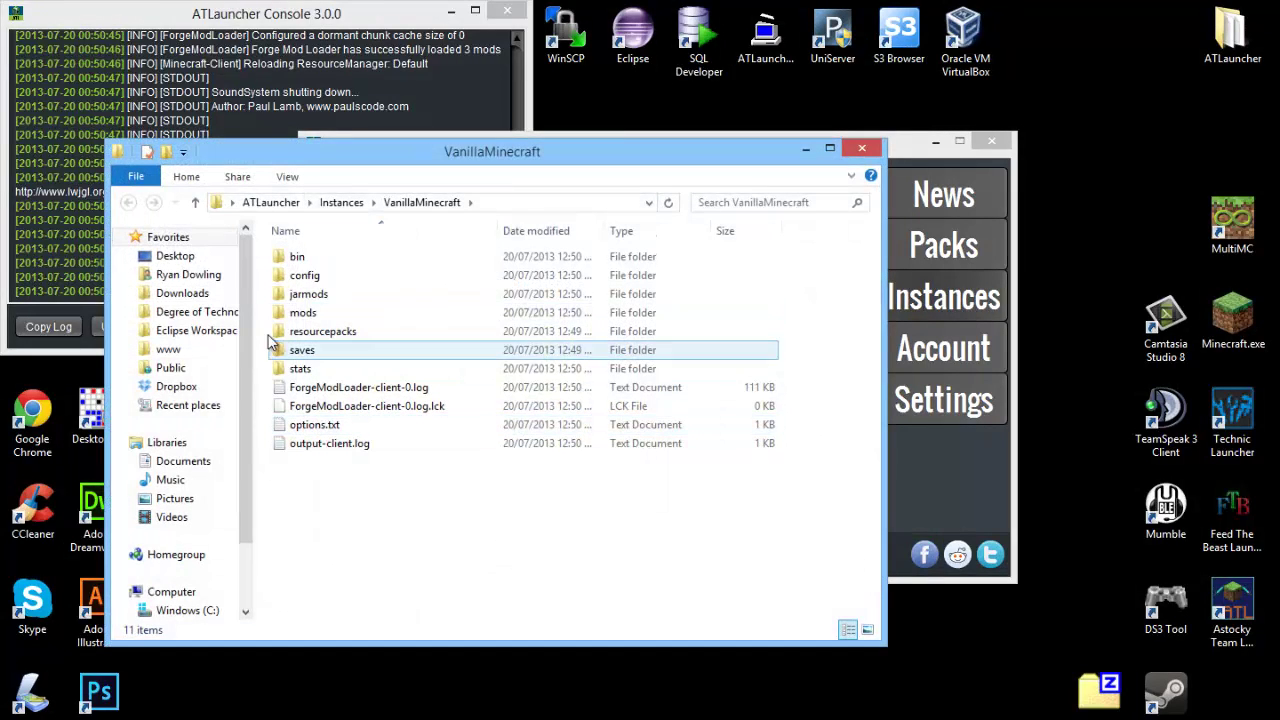
pyautogui.doubleClick(303, 312)
pyautogui.moveTo(1100, 690); pyautogui.dragTo(508, 442)
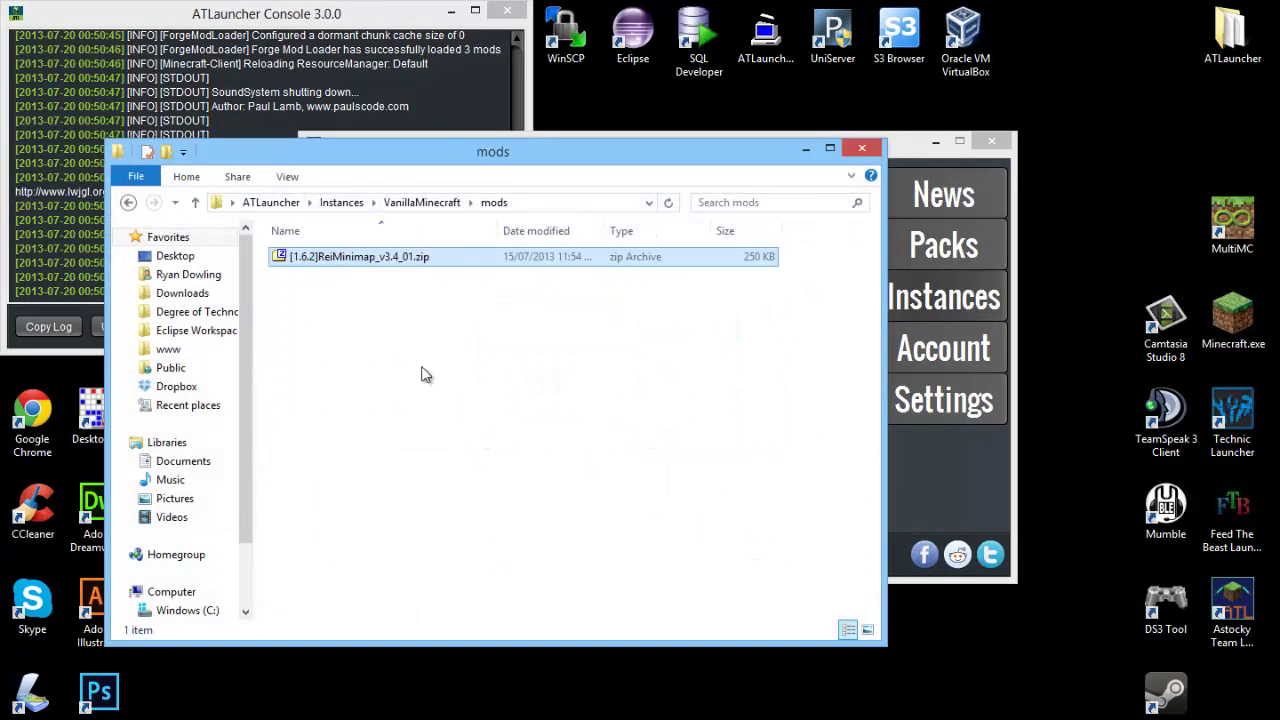
# Copy OptiFine_1.6.2_HD_U_B3.zip from the C:\Games\ATLauncher\Downloads folder to the desktop.
pyautogui.click(422, 202)
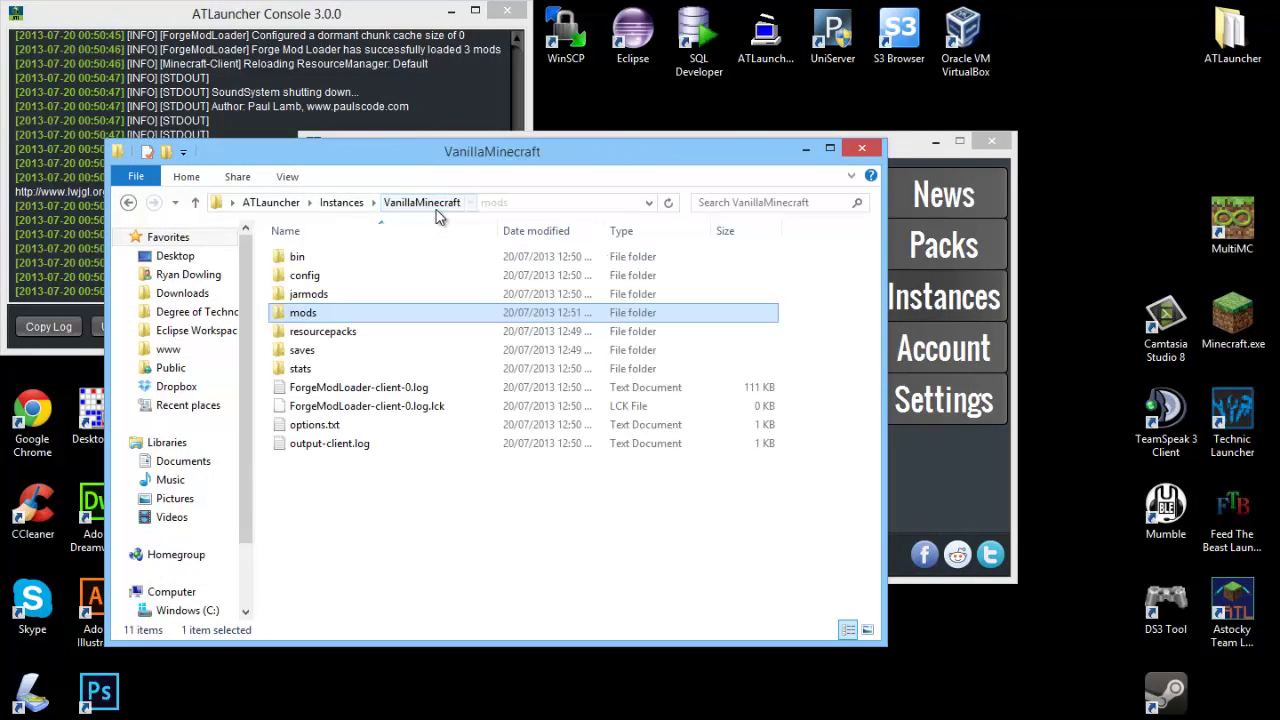
pyautogui.click(188, 610)
pyautogui.click(306, 276)
pyautogui.doubleClick(315, 282)
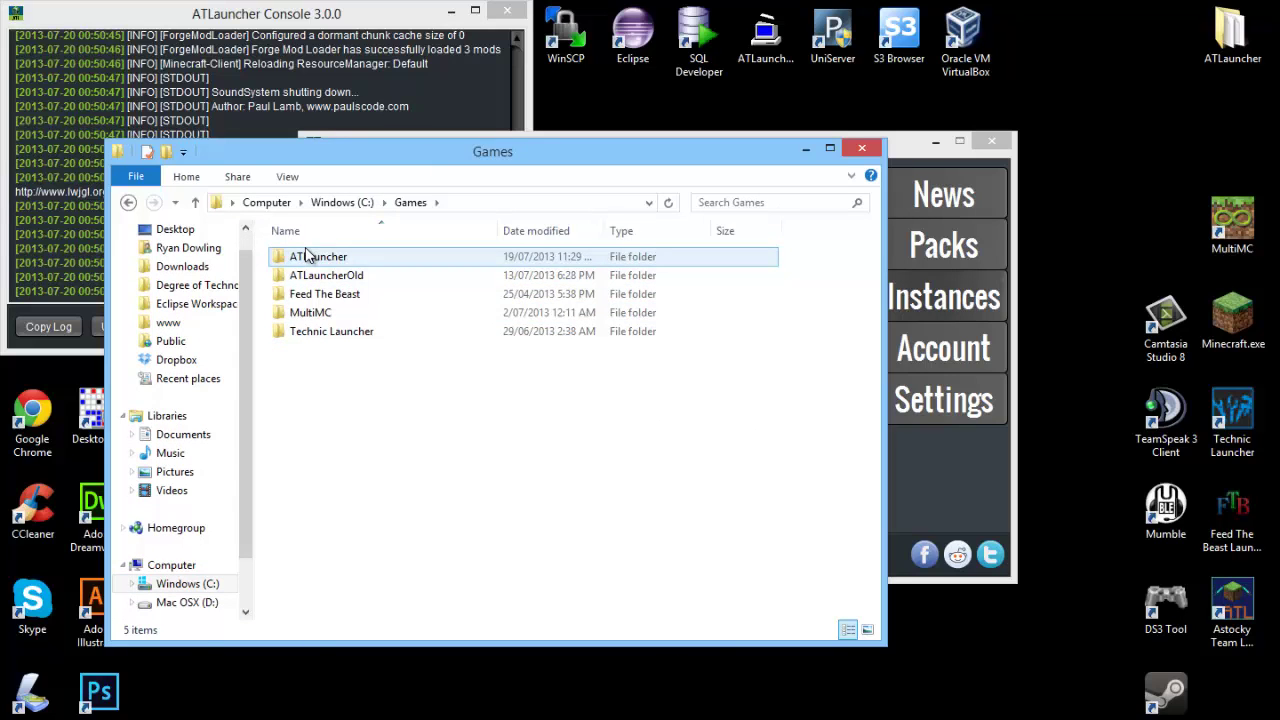
pyautogui.doubleClick(309, 258)
pyautogui.doubleClick(313, 297)
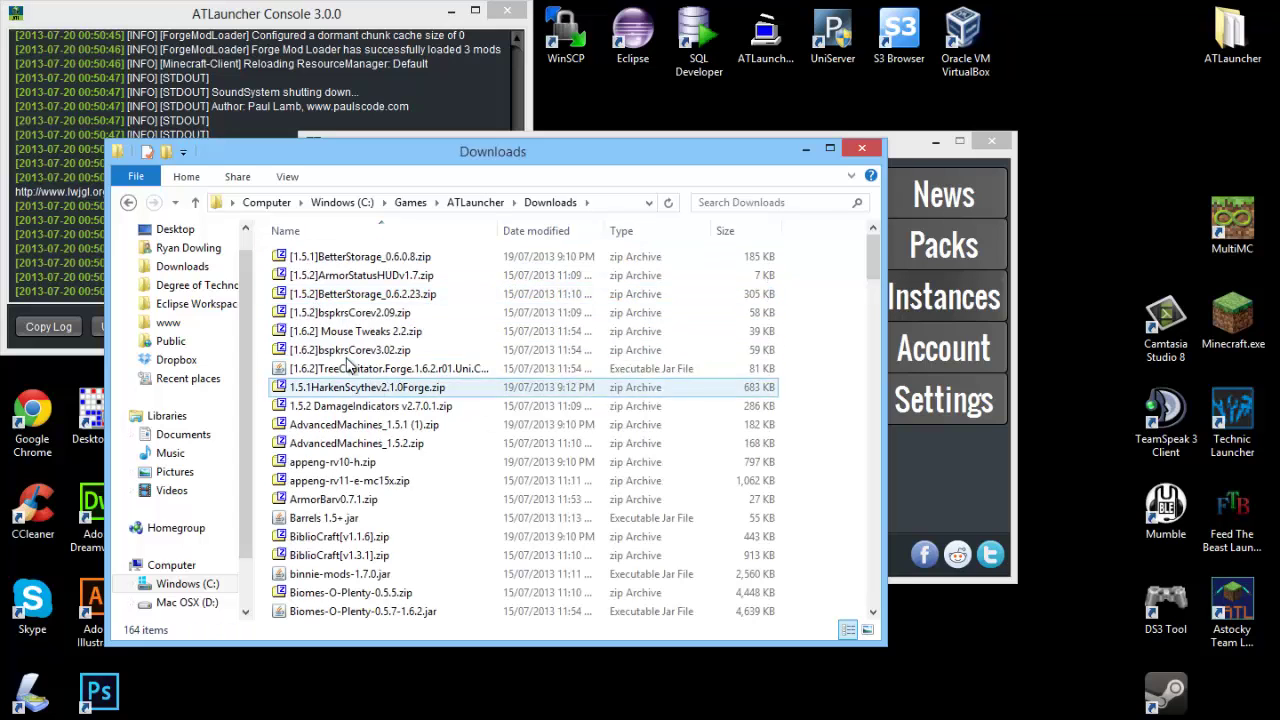
pyautogui.scroll(-13, 365, 480)
pyautogui.scroll(-20, 365, 480)
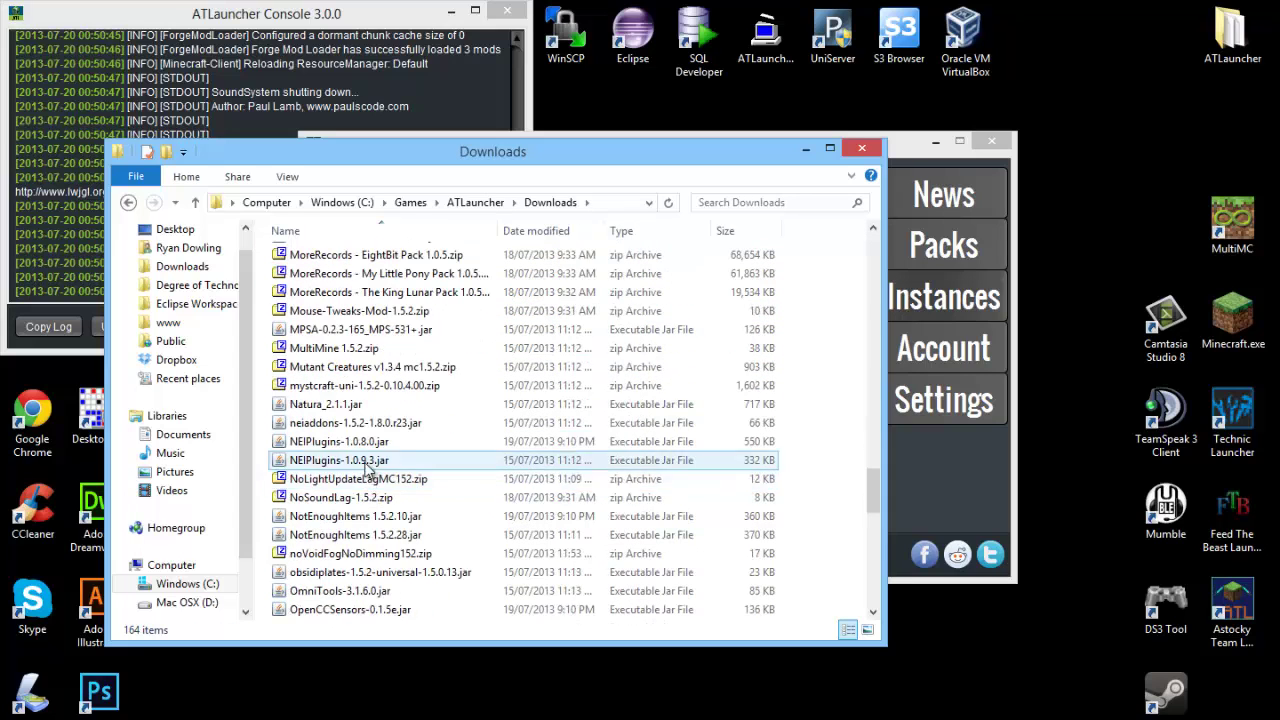
pyautogui.scroll(-6, 367, 481)
pyautogui.click(384, 404)
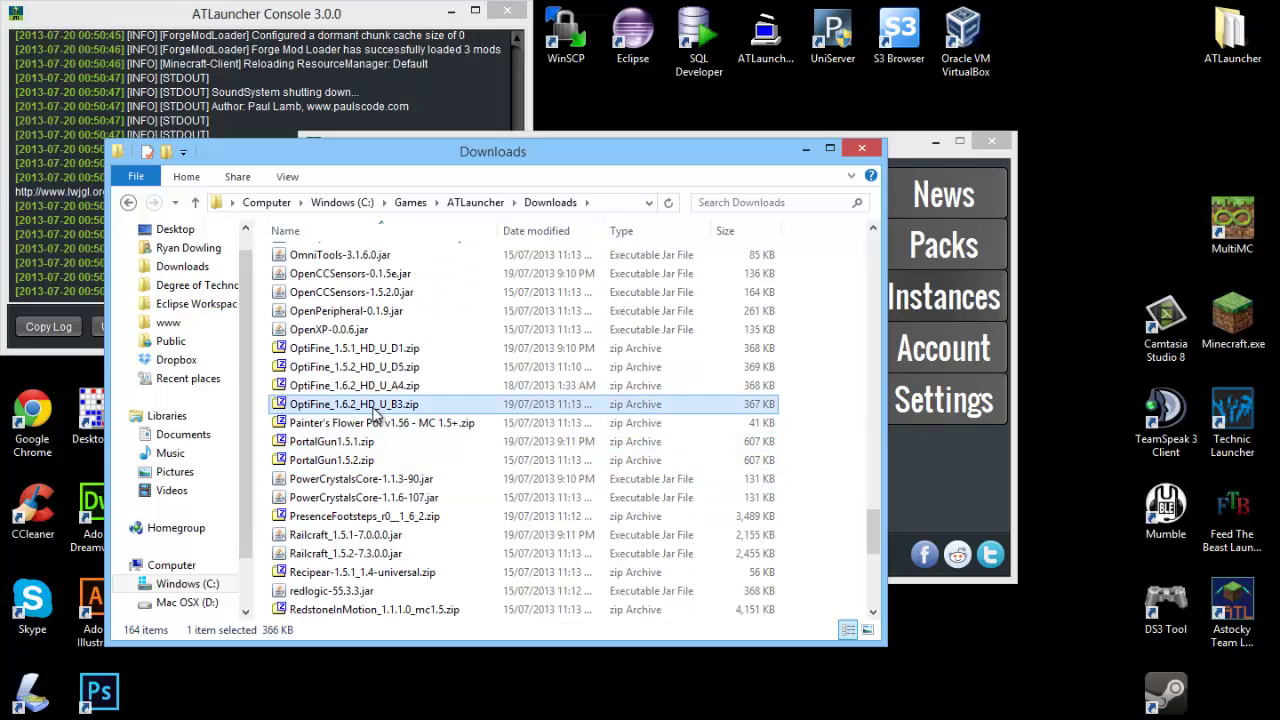
pyautogui.click(870, 150)
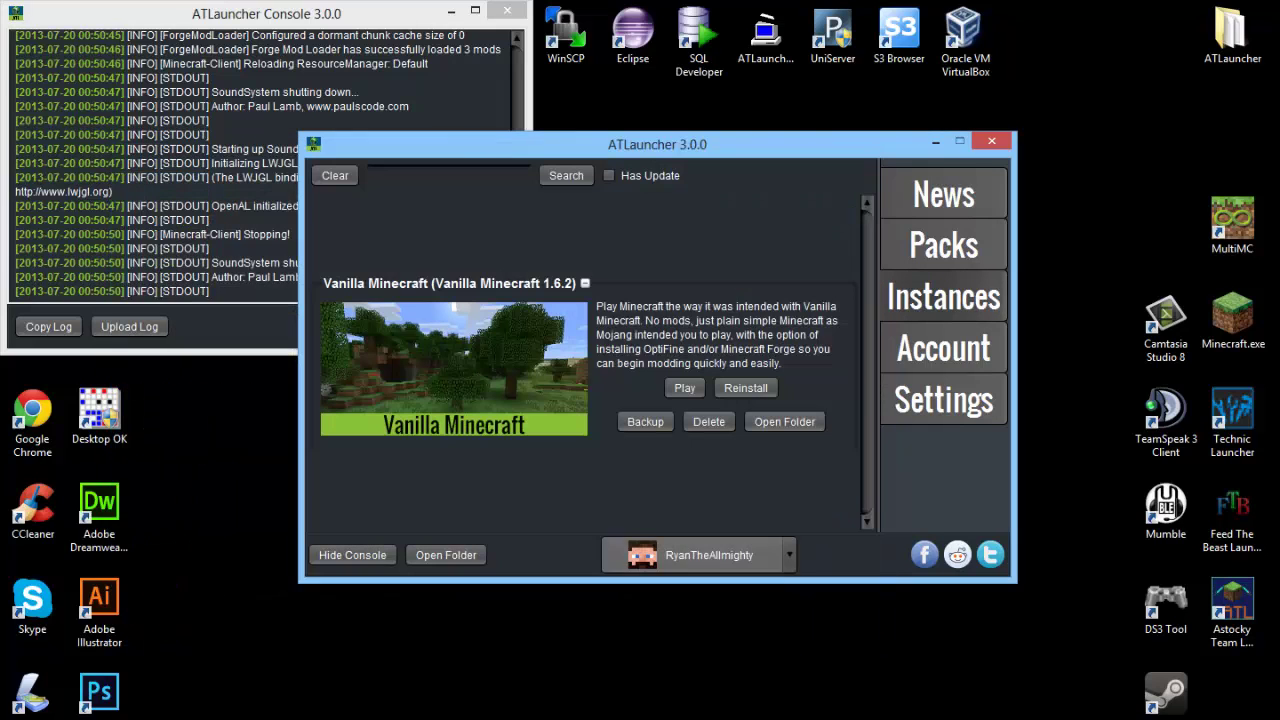
pyautogui.click(545, 684)
pyautogui.hotkey('ctrl', 'v')
pyautogui.moveTo(185, 483); pyautogui.dragTo(178, 682)
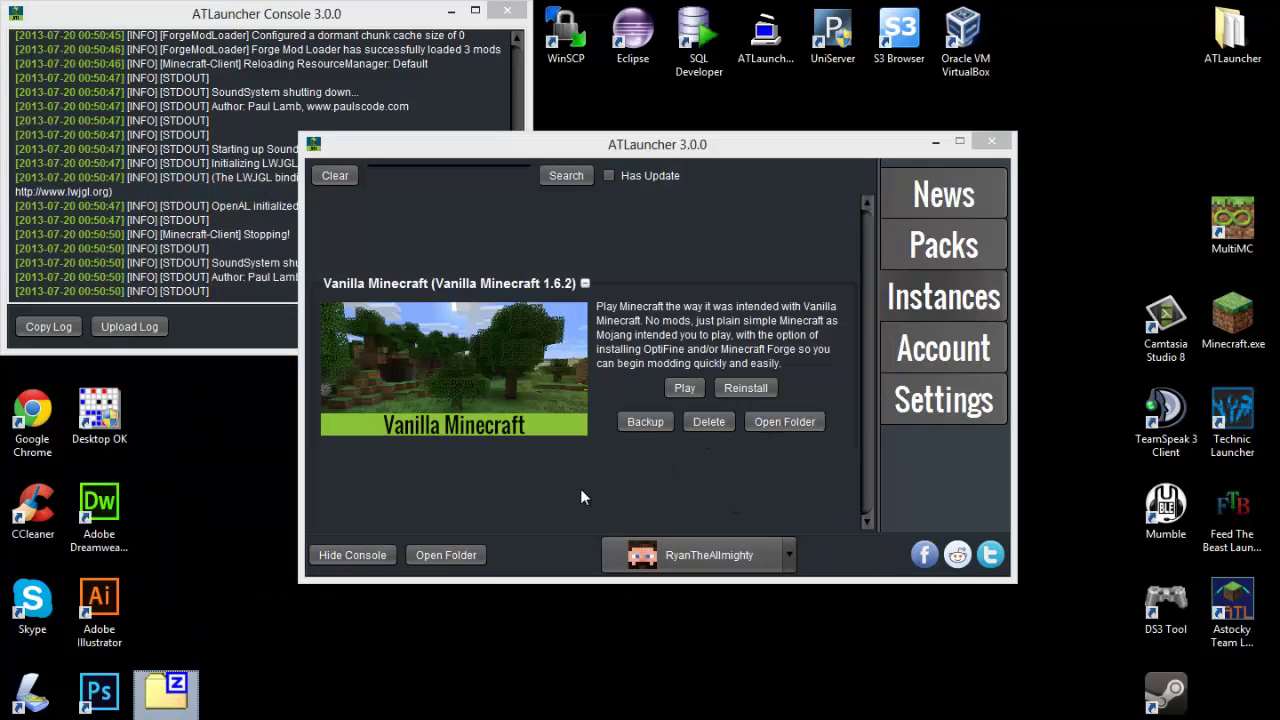
# Move the OptiFine zip from the desktop into the Vanilla Minecraft instance's jarmods folder, and quit the game after a test run.
pyautogui.click(791, 419)
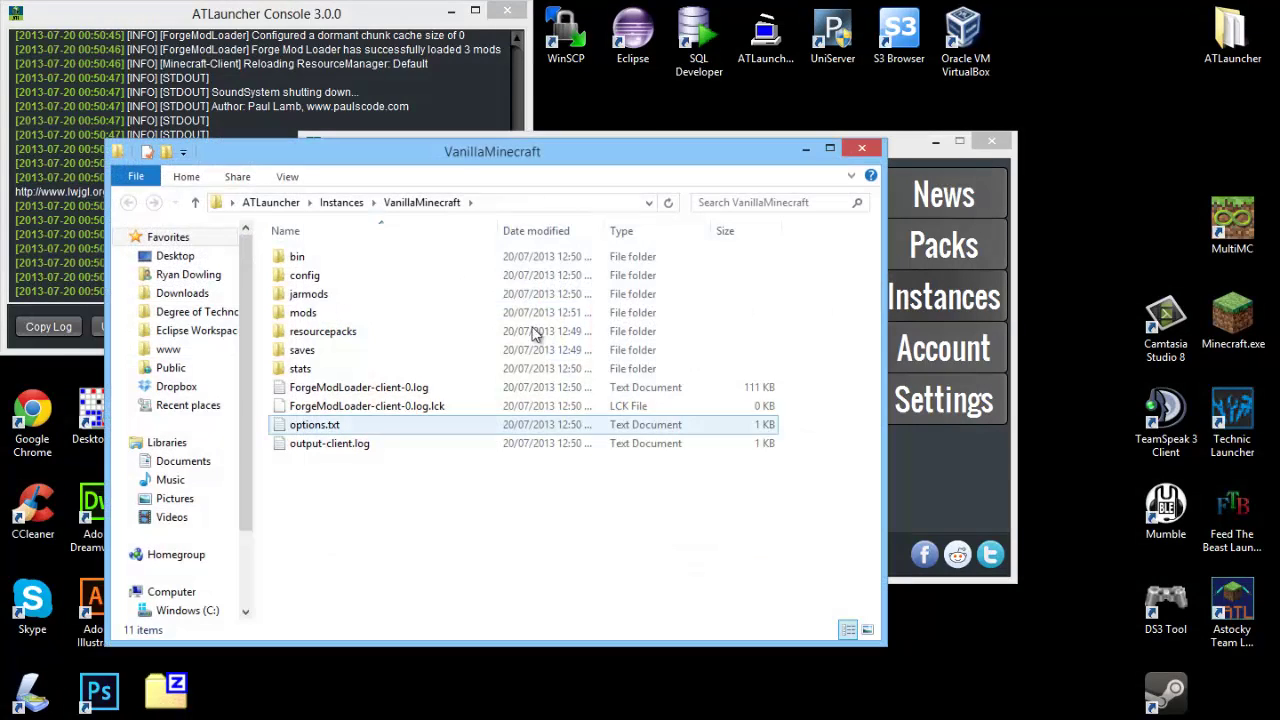
pyautogui.moveTo(400, 136); pyautogui.dragTo(599, 157)
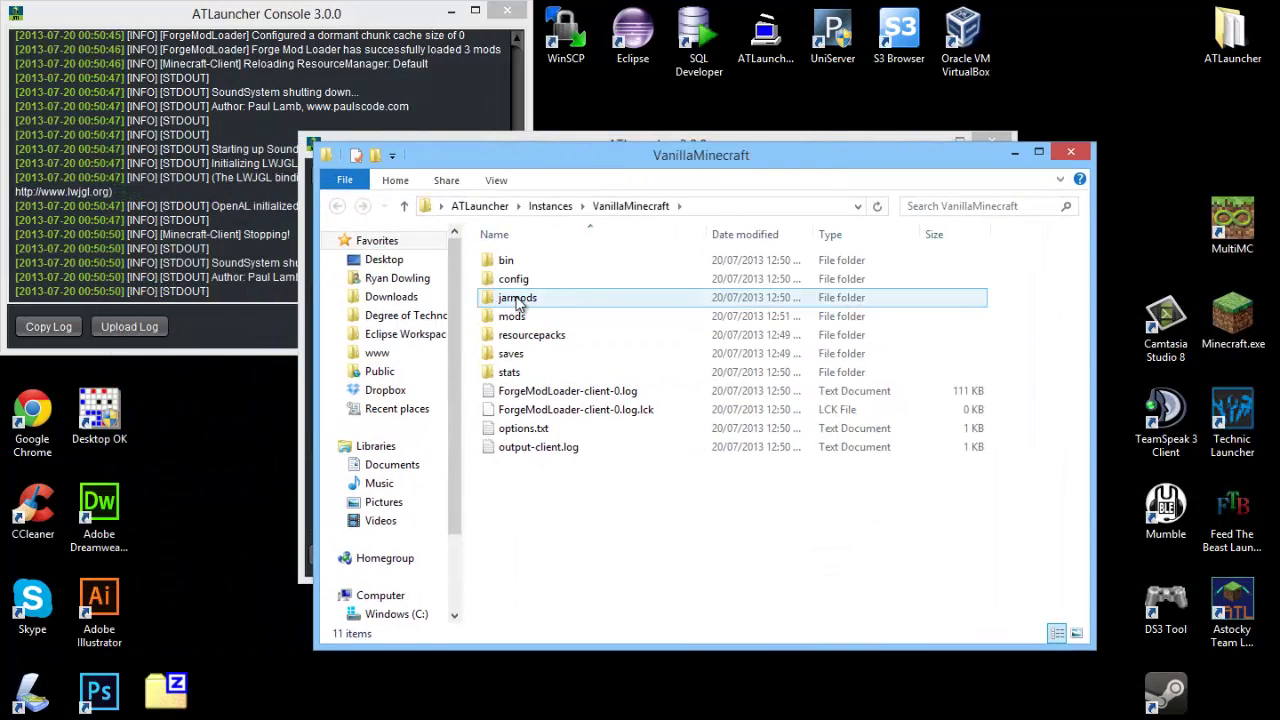
pyautogui.doubleClick(511, 300)
pyautogui.moveTo(166, 690); pyautogui.dragTo(651, 486)
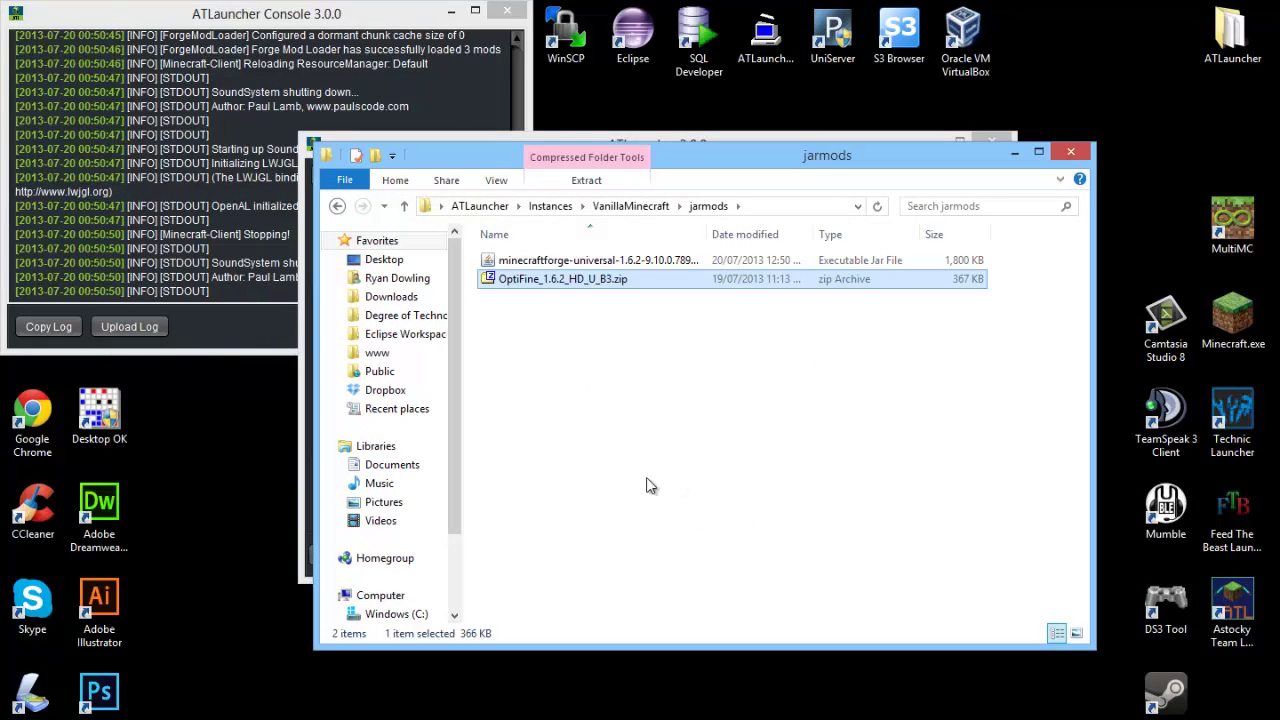
pyautogui.click(1072, 155)
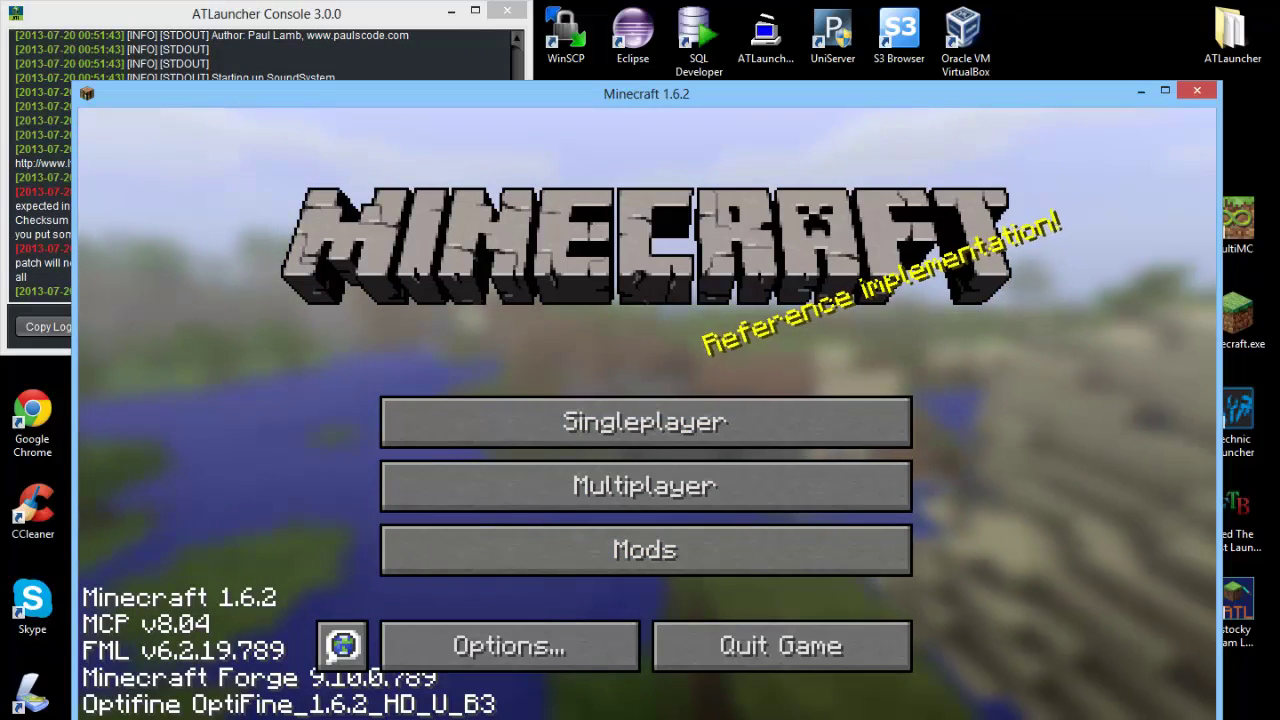
pyautogui.click(785, 648)
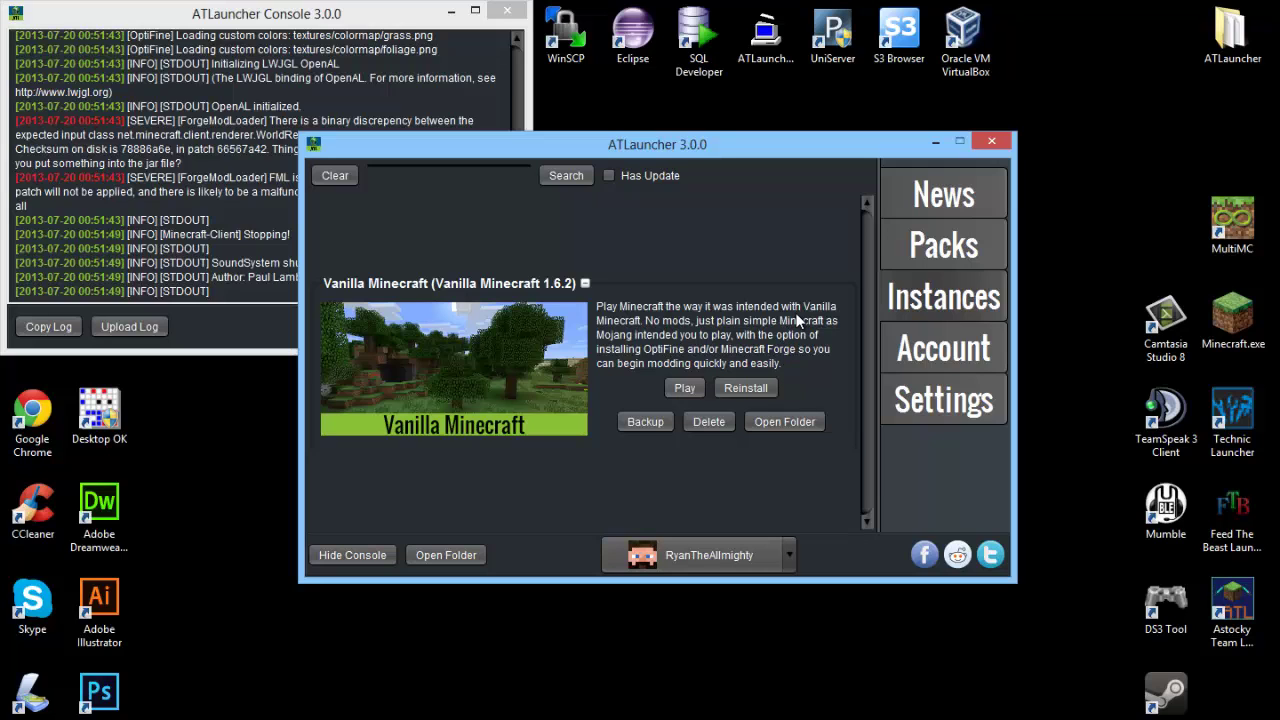
# Look through the available modpacks and their descriptions, from Magicality: The Next Dimension to Ye Olde Times.
pyautogui.click(943, 245)
pyautogui.scroll(6, 630, 423)
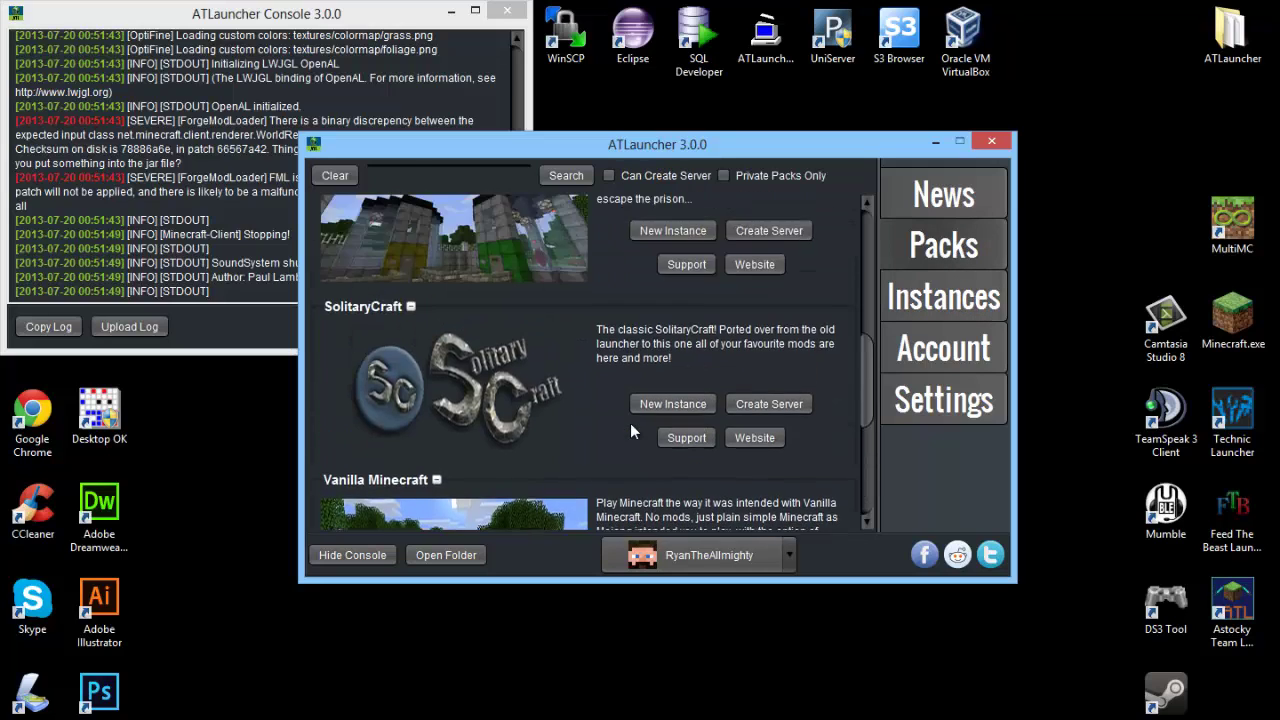
pyautogui.scroll(2, 630, 428)
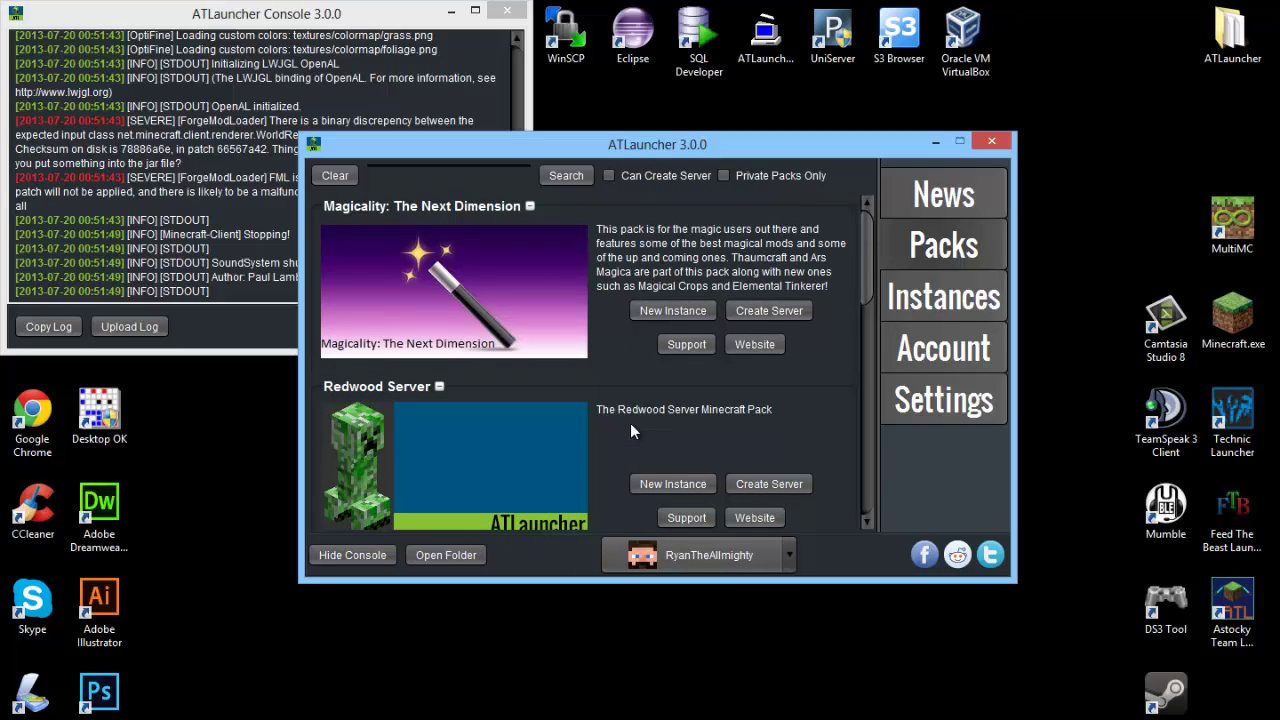
pyautogui.scroll(-5, 630, 423)
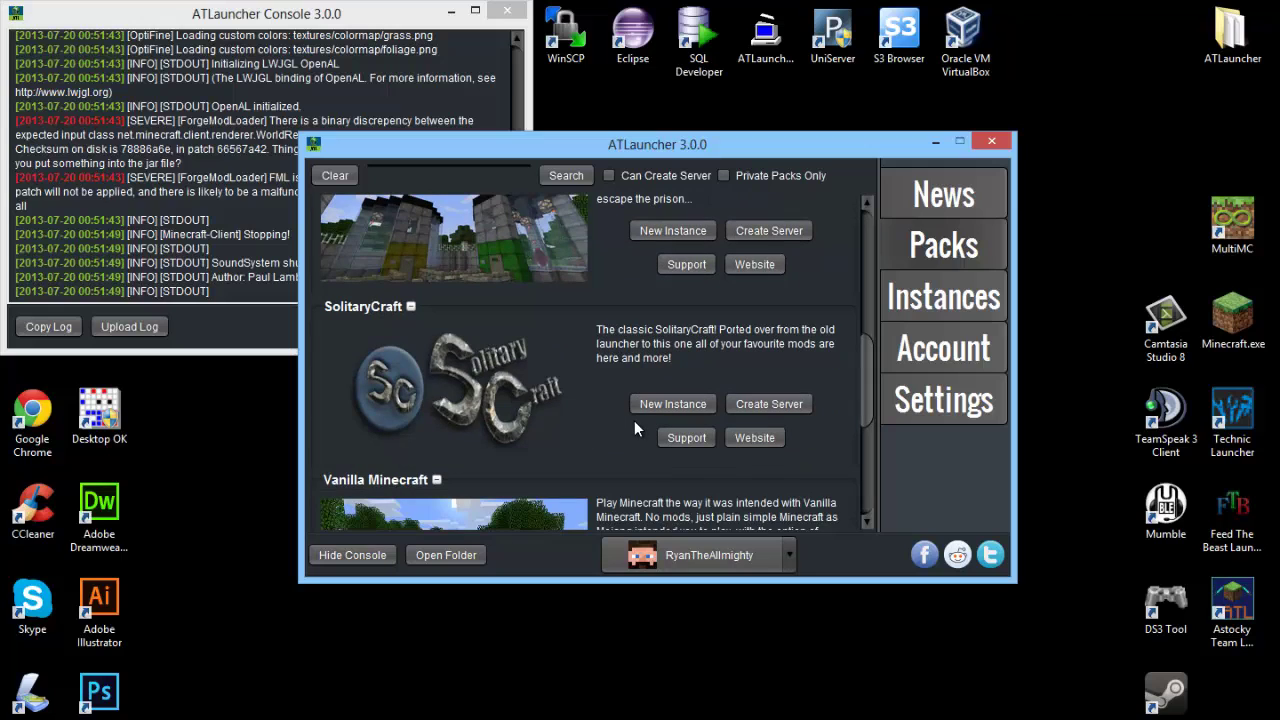
pyautogui.scroll(-5, 634, 419)
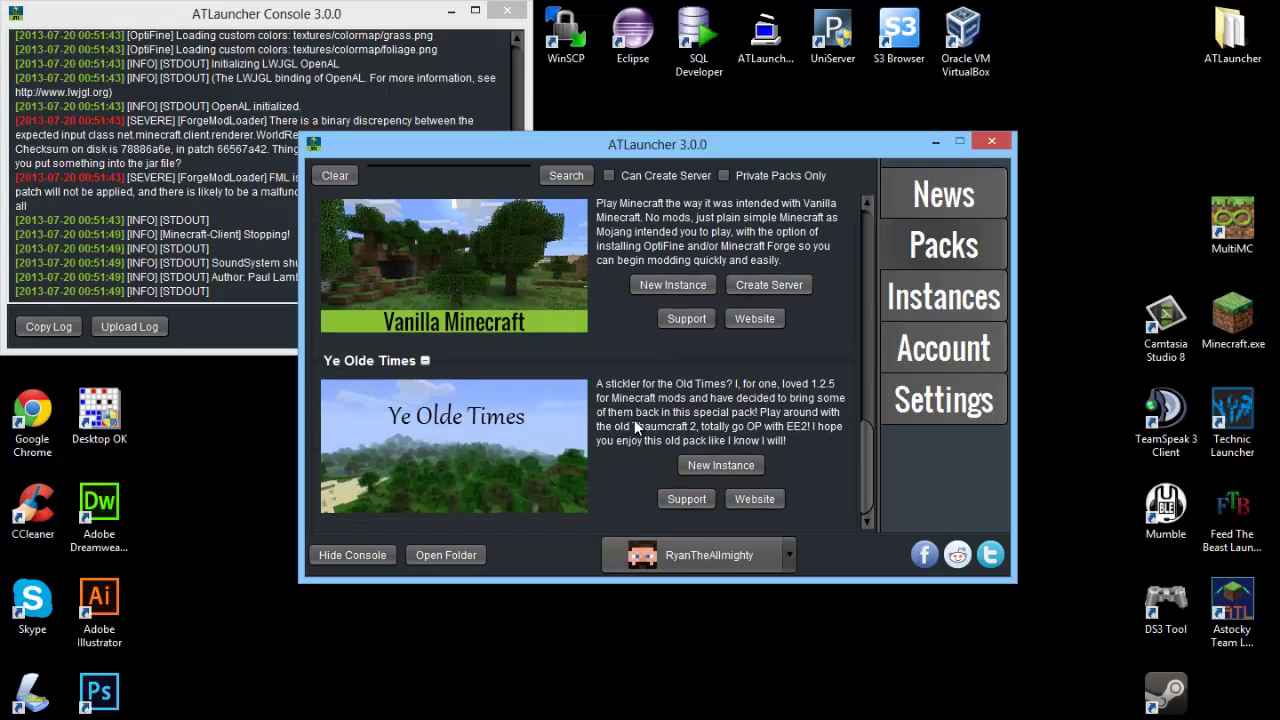
pyautogui.scroll(6, 634, 419)
pyautogui.scroll(5, 634, 419)
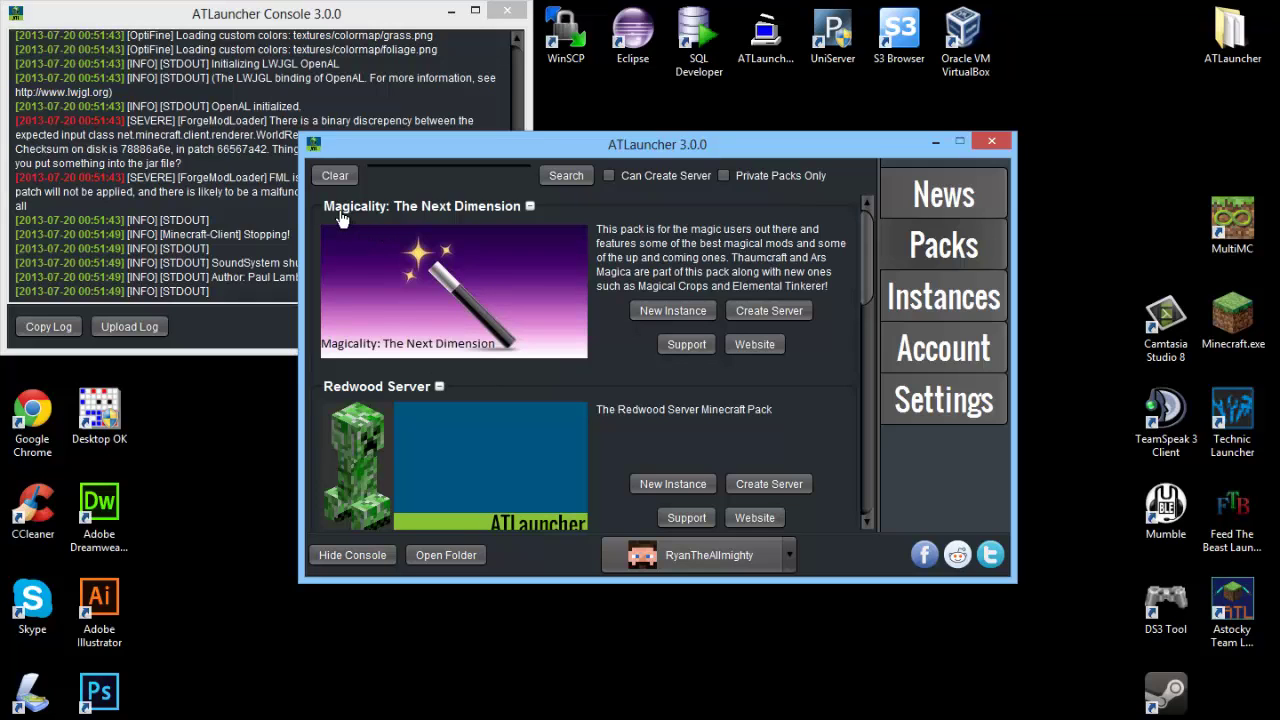
pyautogui.scroll(-3, 344, 250)
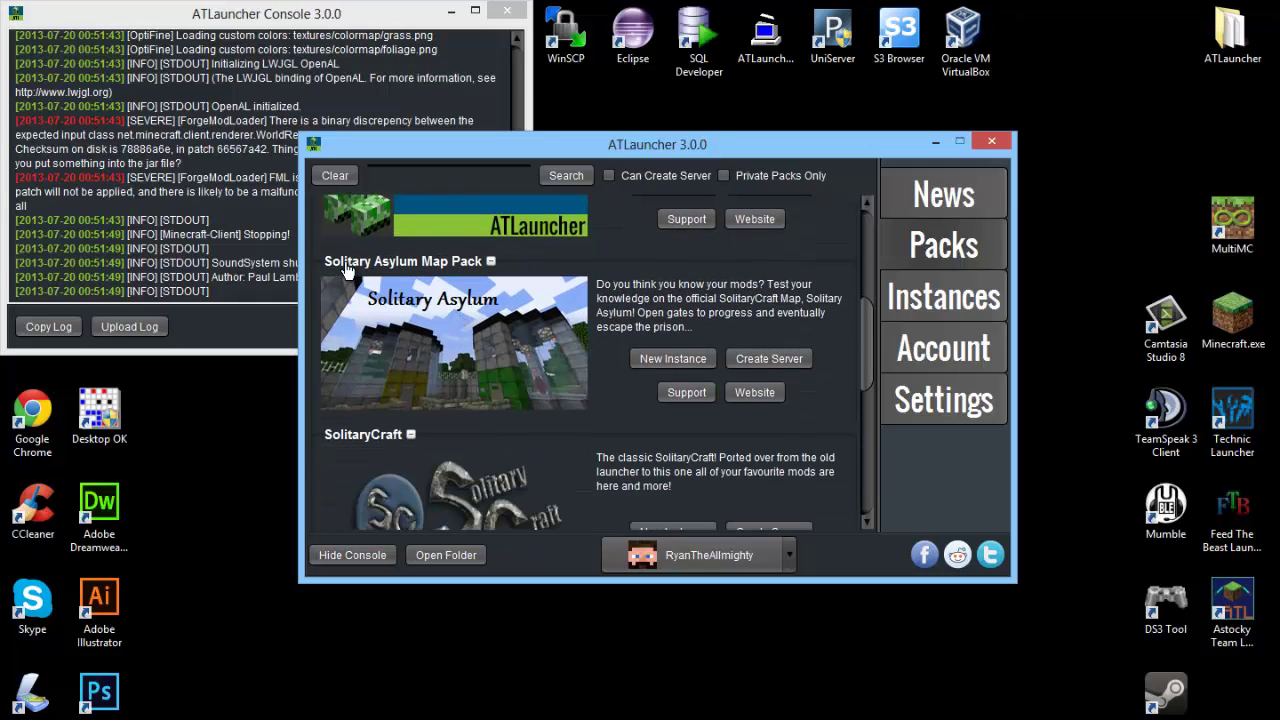
pyautogui.scroll(-2, 350, 270)
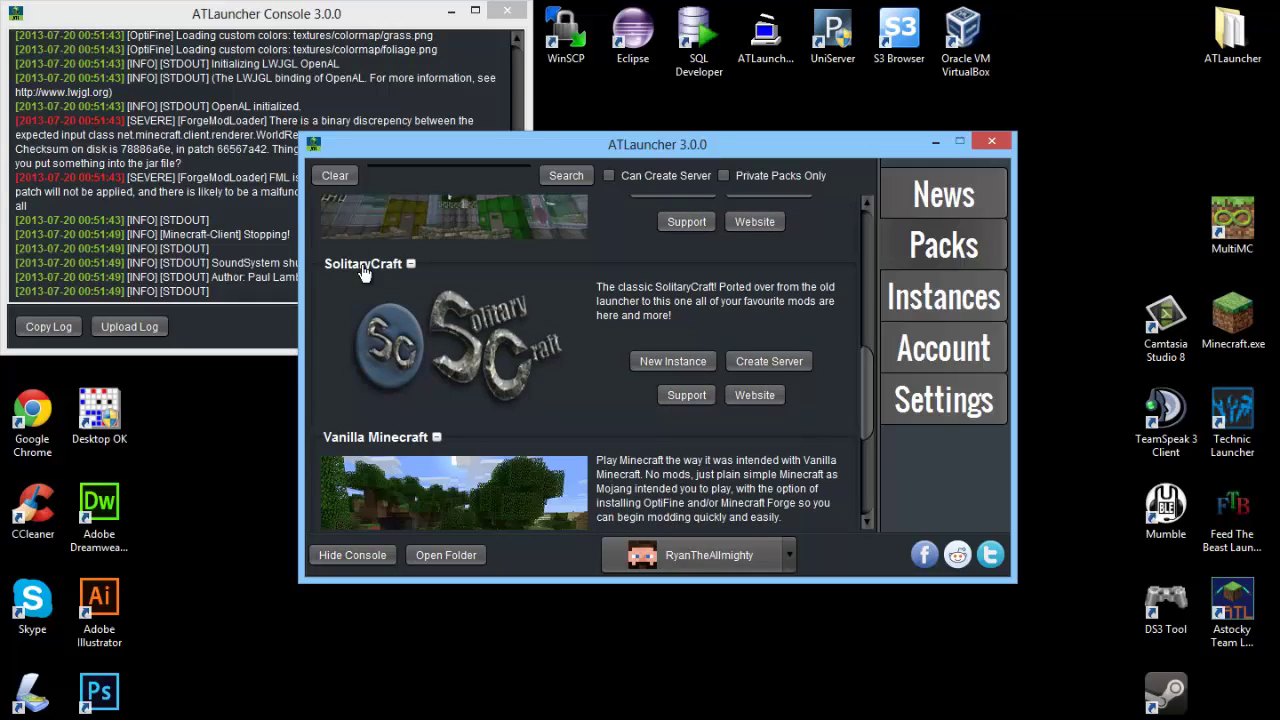
pyautogui.scroll(-3, 365, 300)
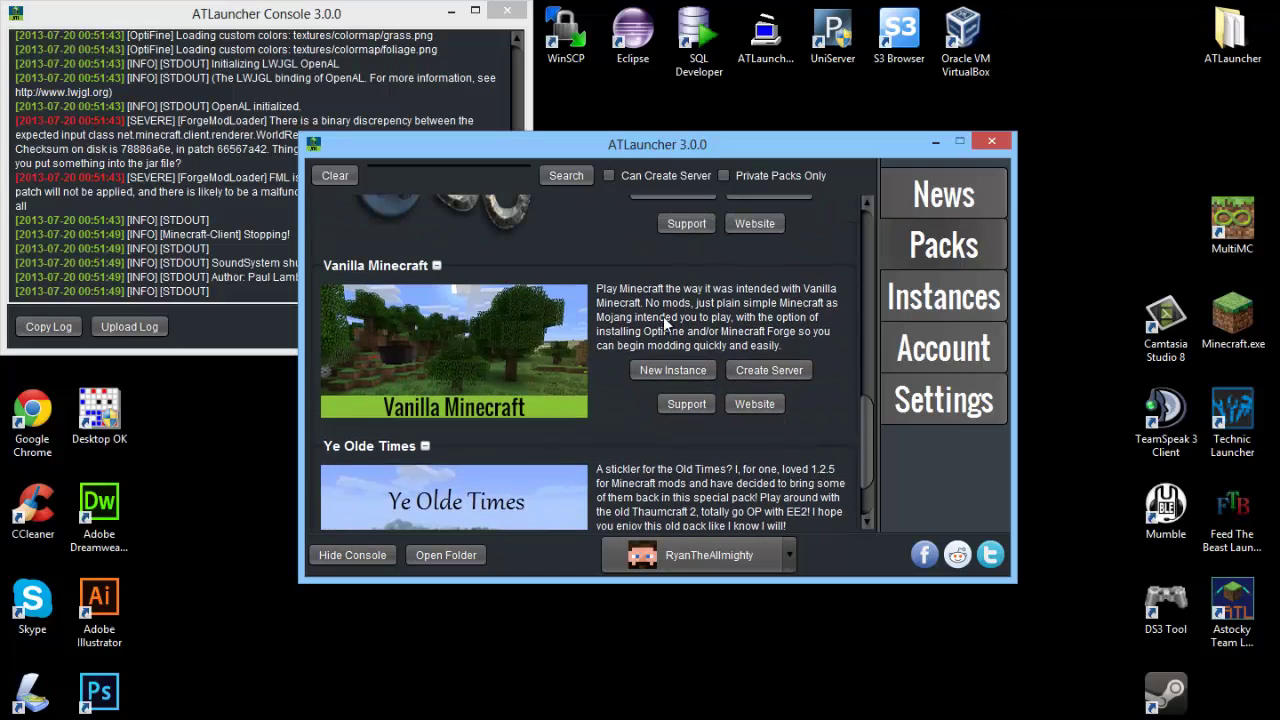
pyautogui.scroll(-1, 630, 472)
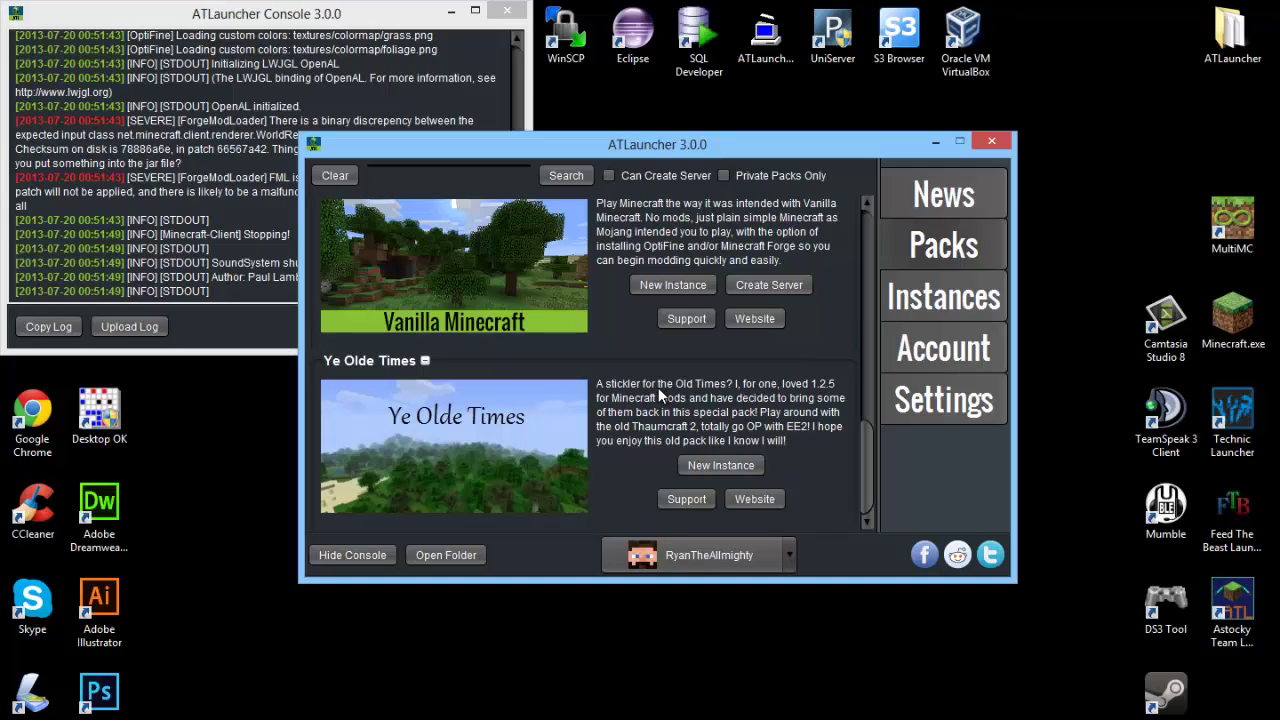
pyautogui.scroll(8, 655, 444)
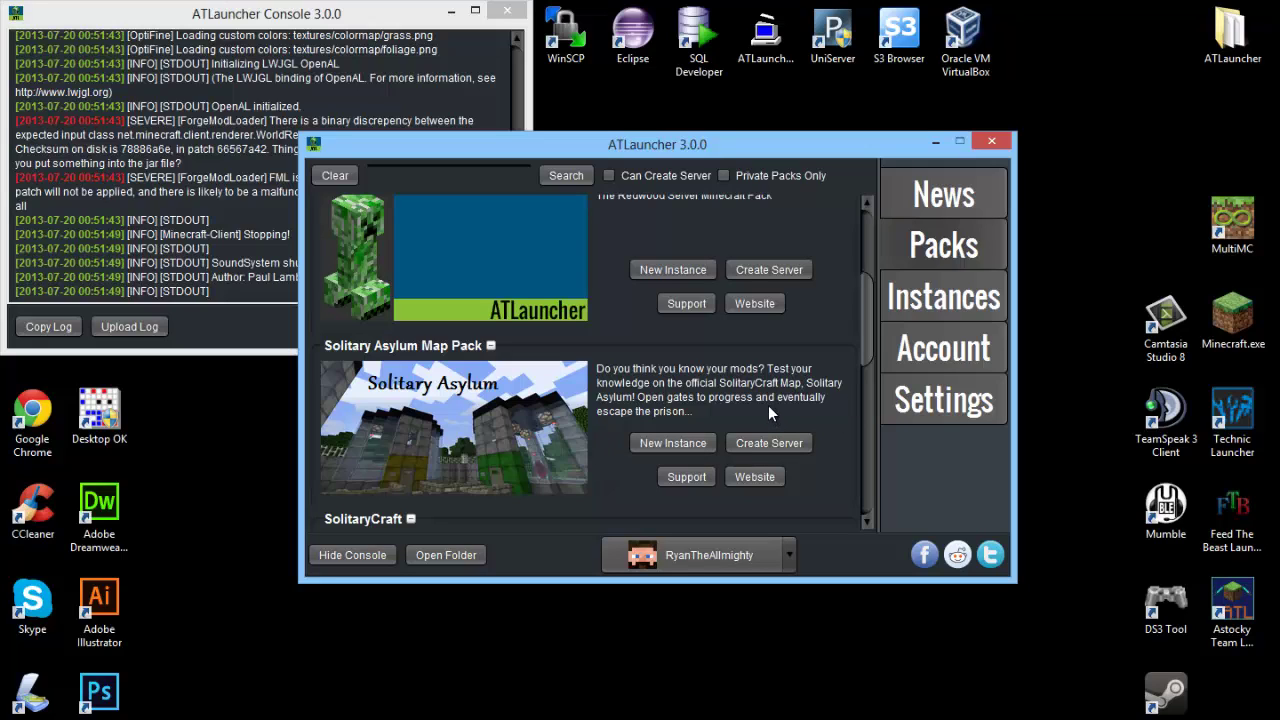
pyautogui.scroll(3, 768, 406)
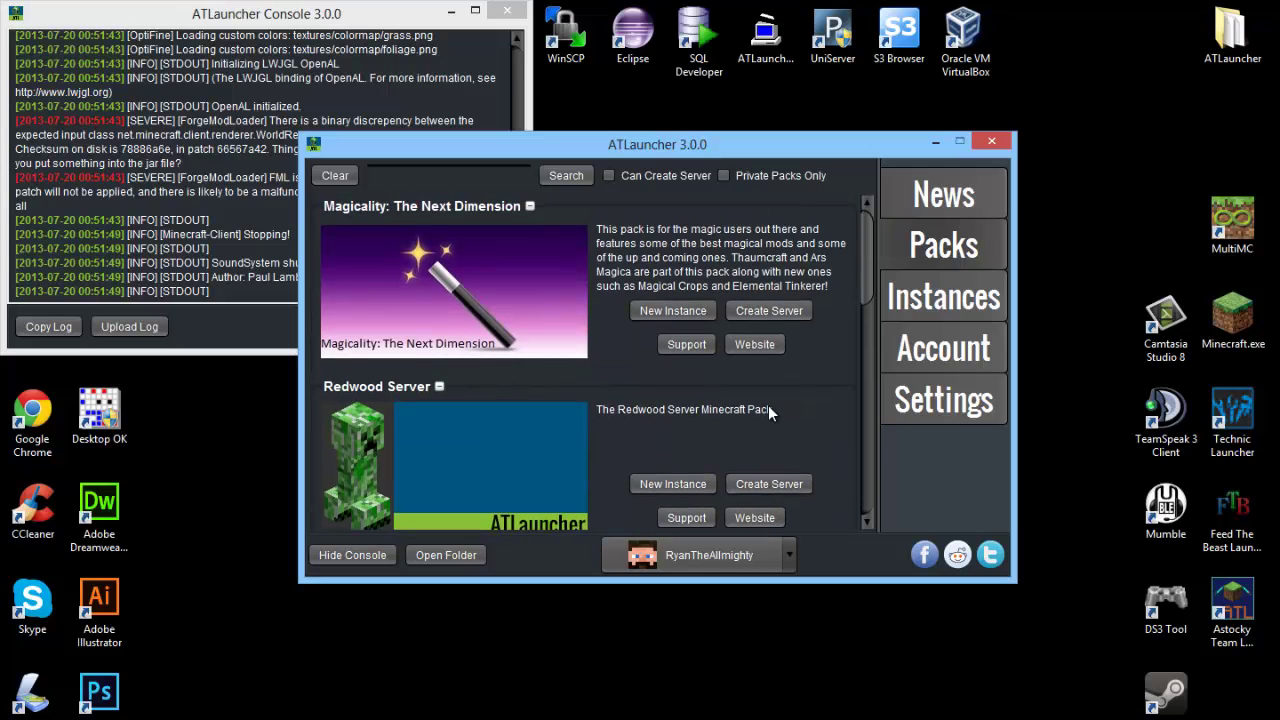
pyautogui.scroll(-10, 768, 405)
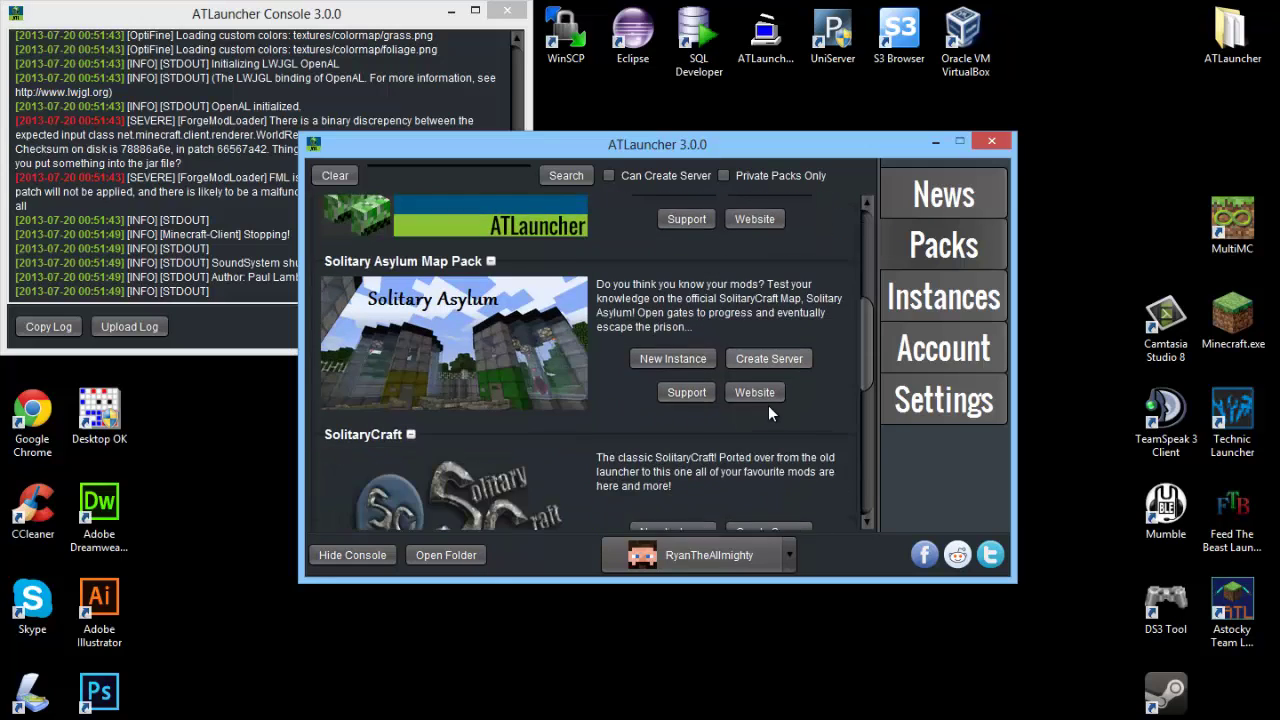
pyautogui.scroll(8, 768, 405)
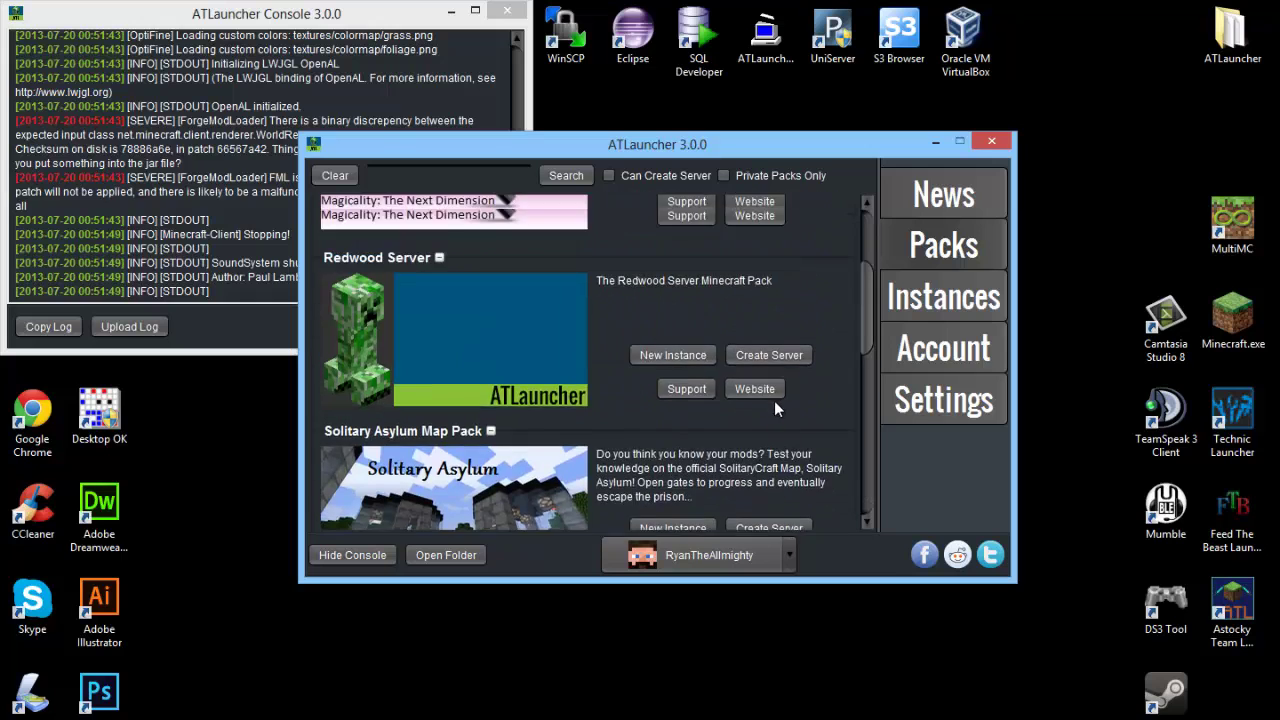
pyautogui.scroll(-2, 789, 394)
pyautogui.scroll(-4, 783, 401)
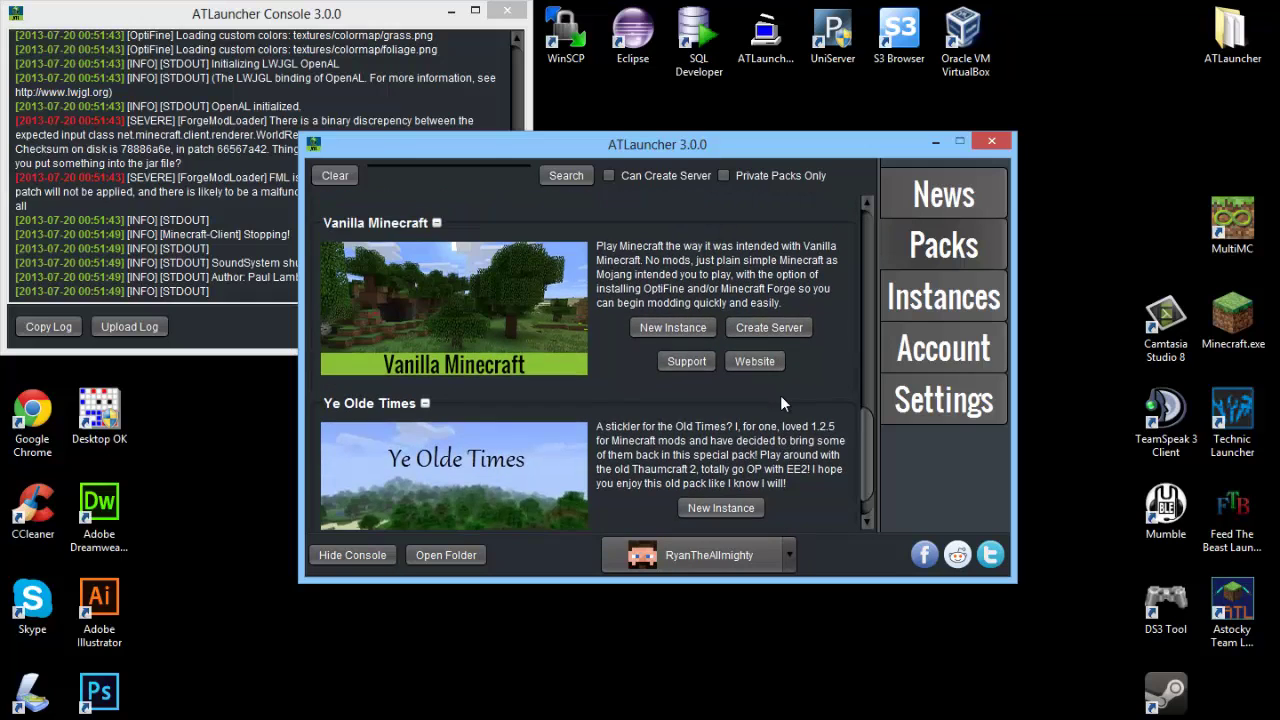
pyautogui.scroll(3, 783, 402)
pyautogui.scroll(3, 780, 395)
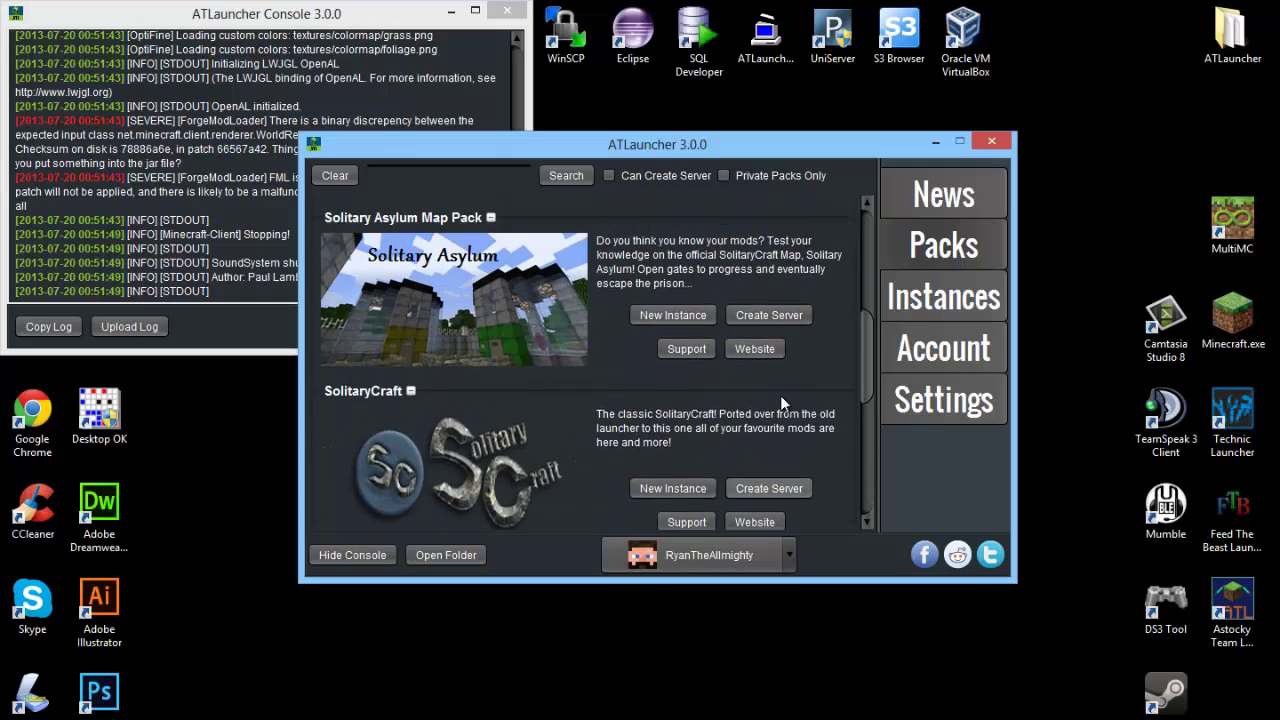
pyautogui.scroll(2, 776, 396)
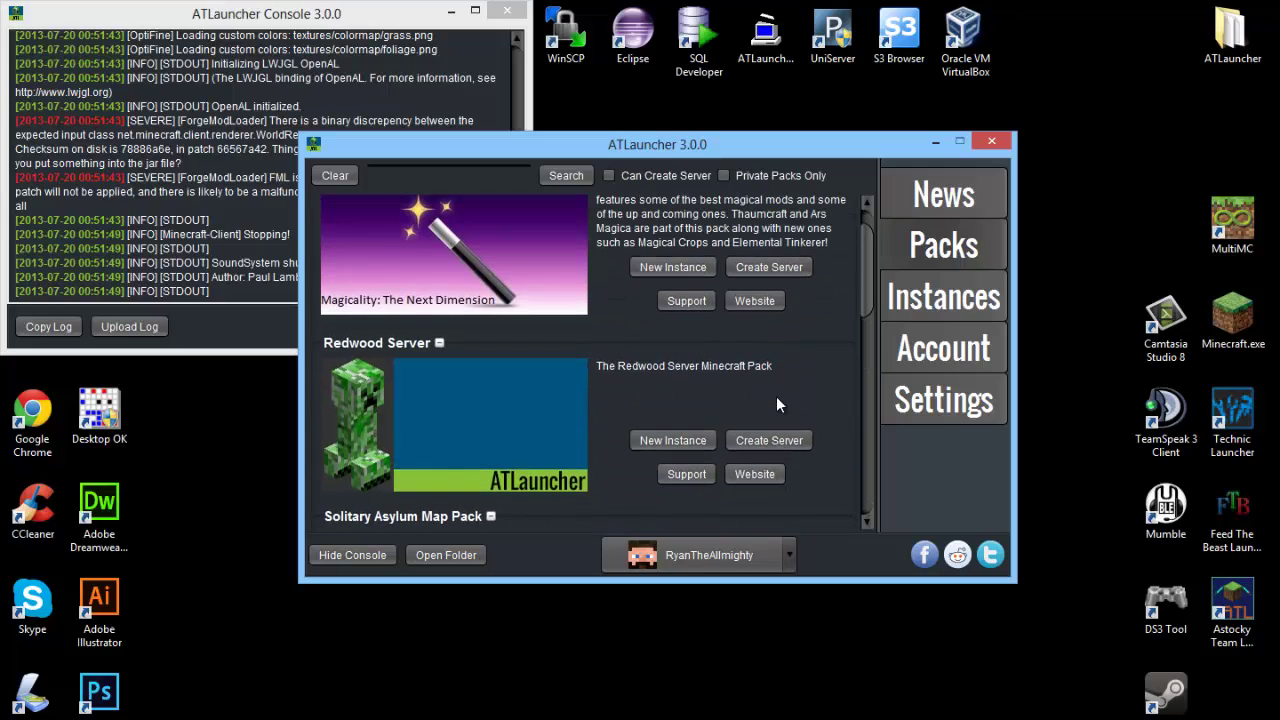
pyautogui.scroll(1, 776, 396)
pyautogui.scroll(1, 776, 396)
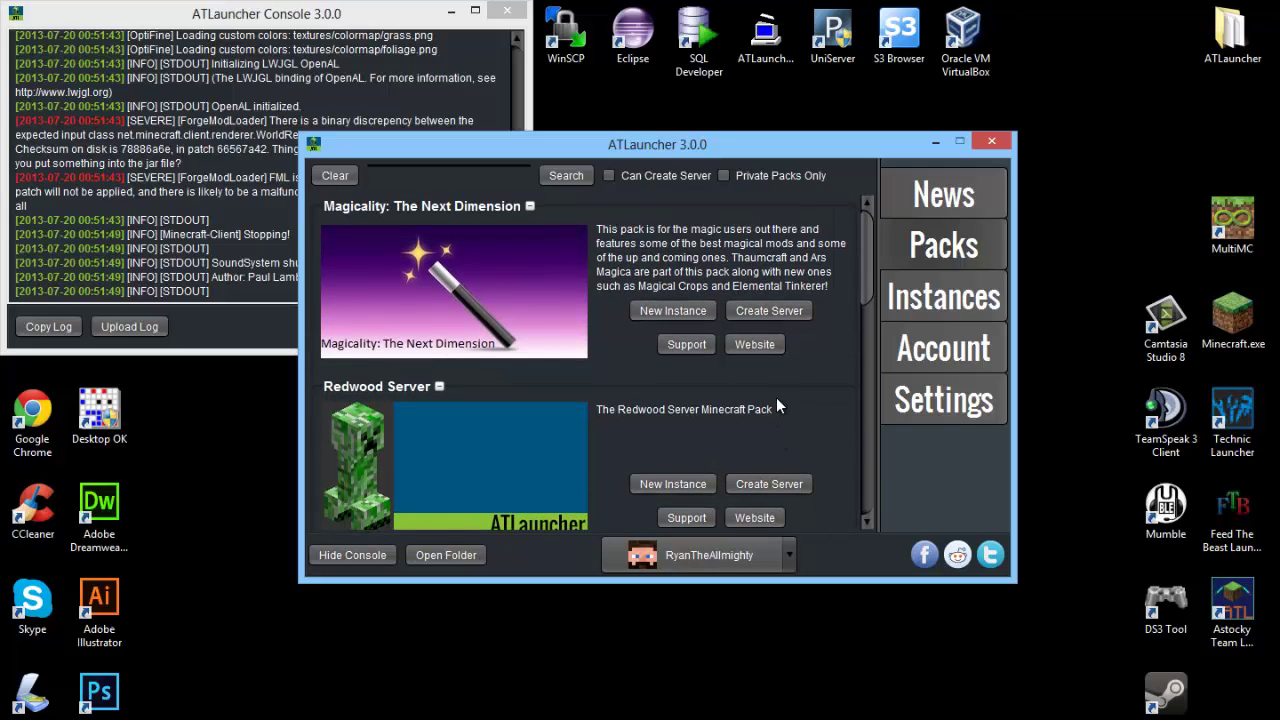
pyautogui.click(943, 297)
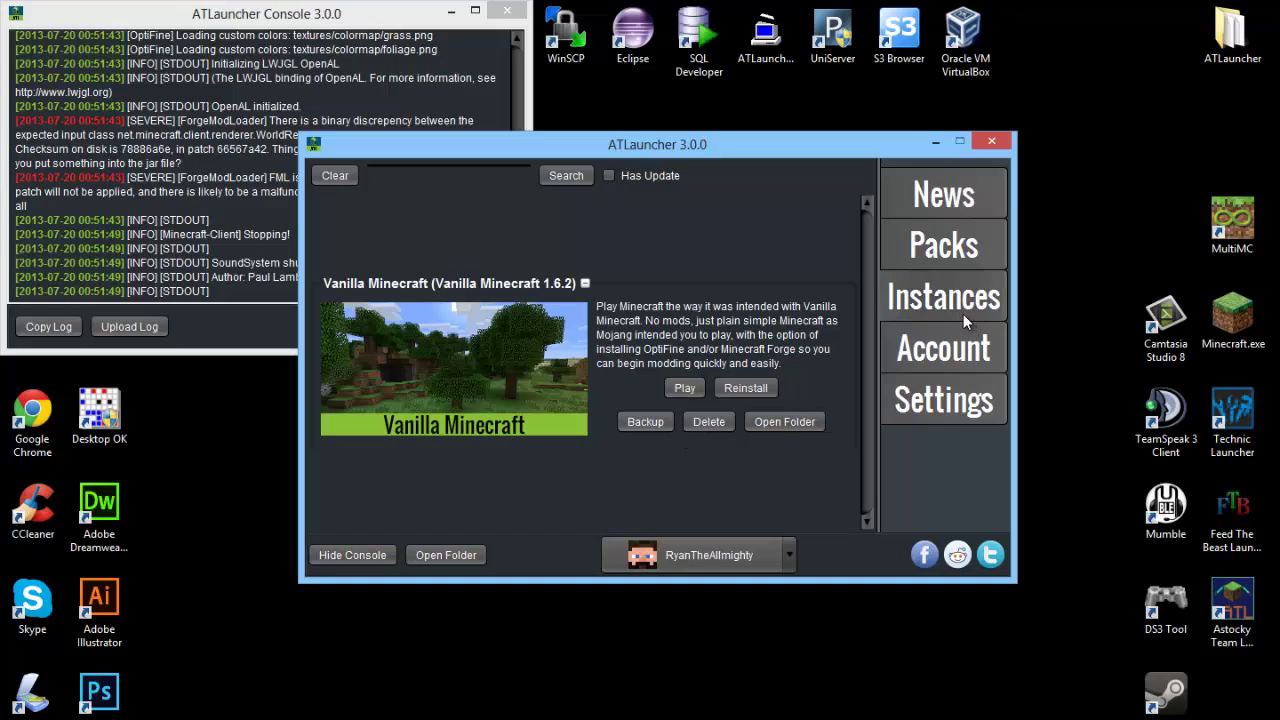
pyautogui.click(948, 252)
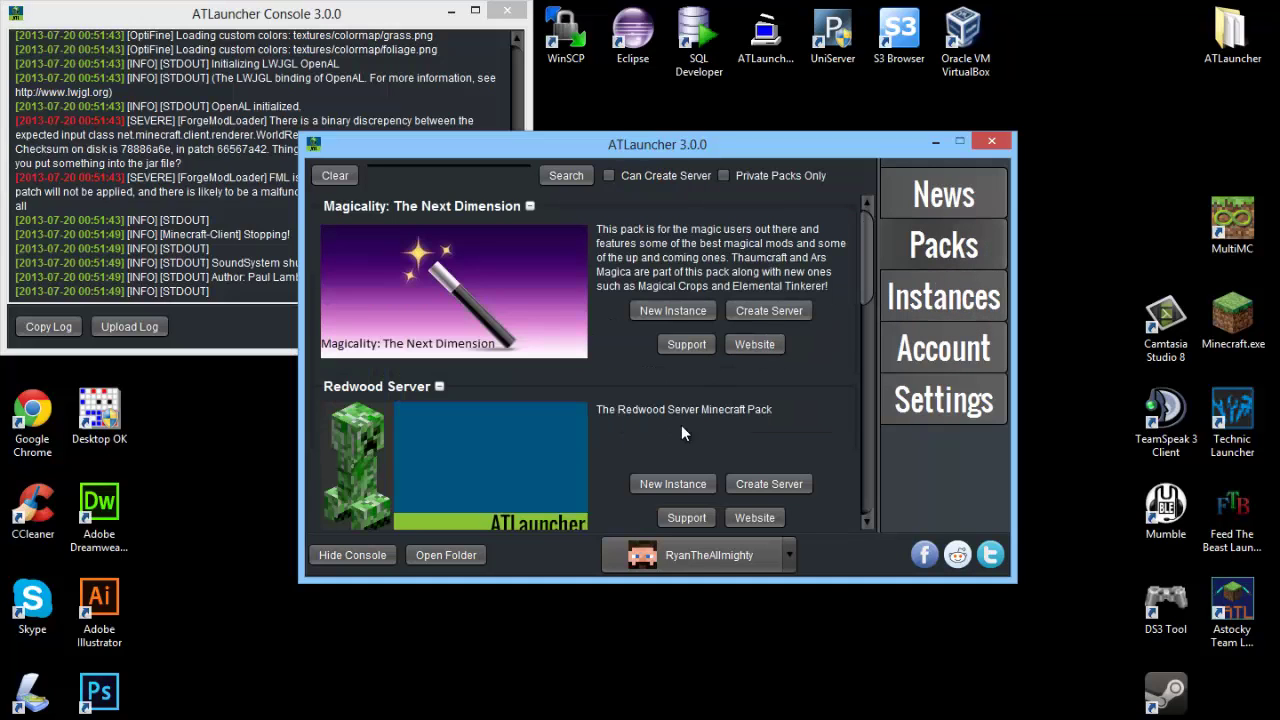
pyautogui.scroll(-8, 681, 425)
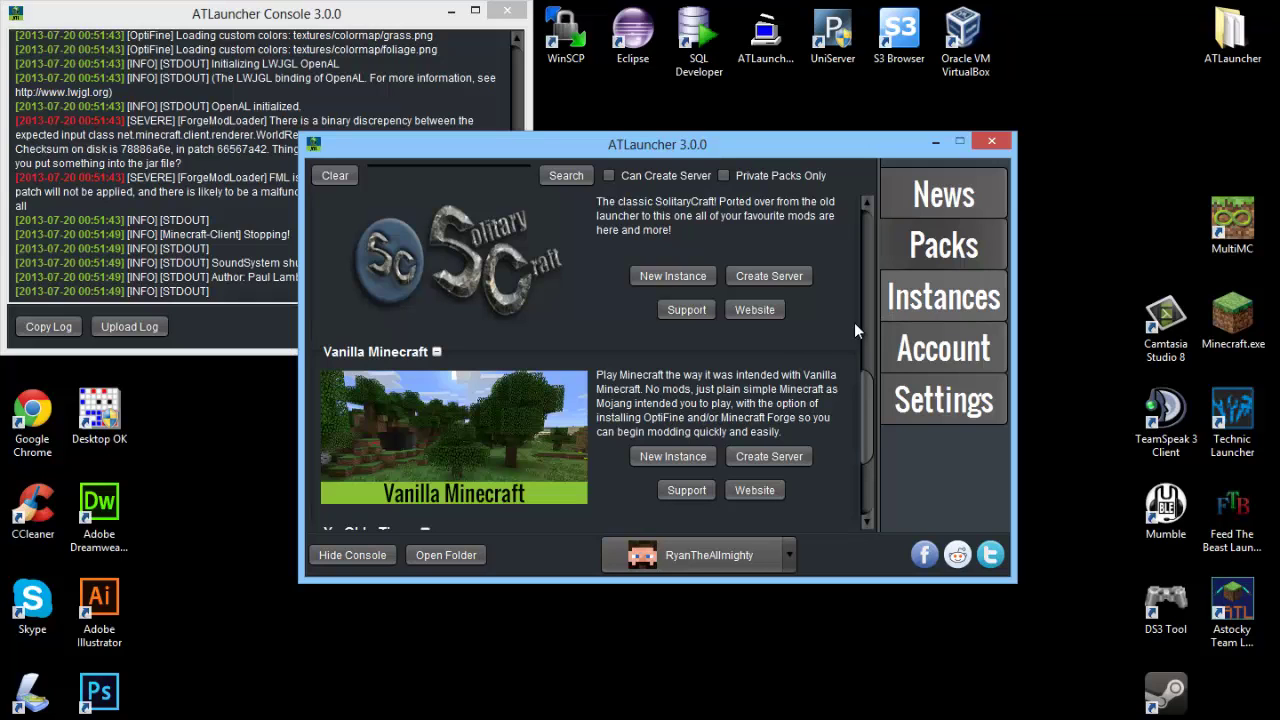
pyautogui.moveTo(866, 399); pyautogui.dragTo(940, 250)
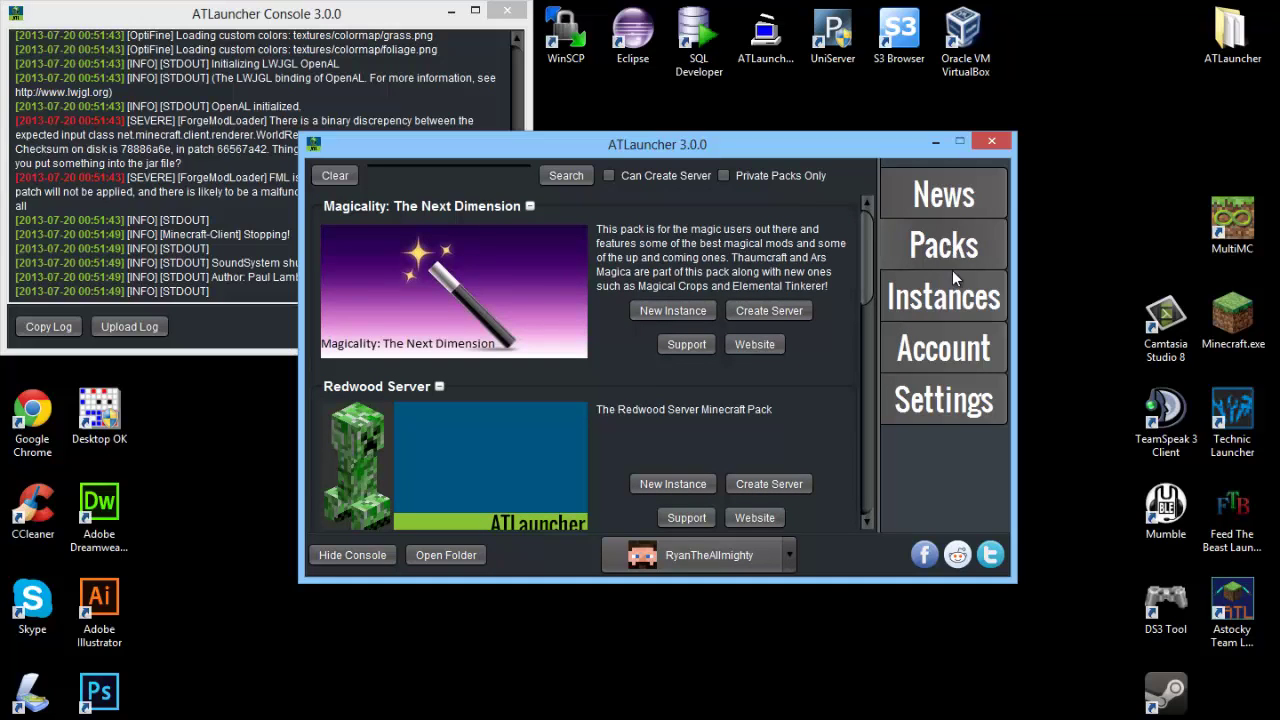
pyautogui.moveTo(867, 265); pyautogui.dragTo(845, 497)
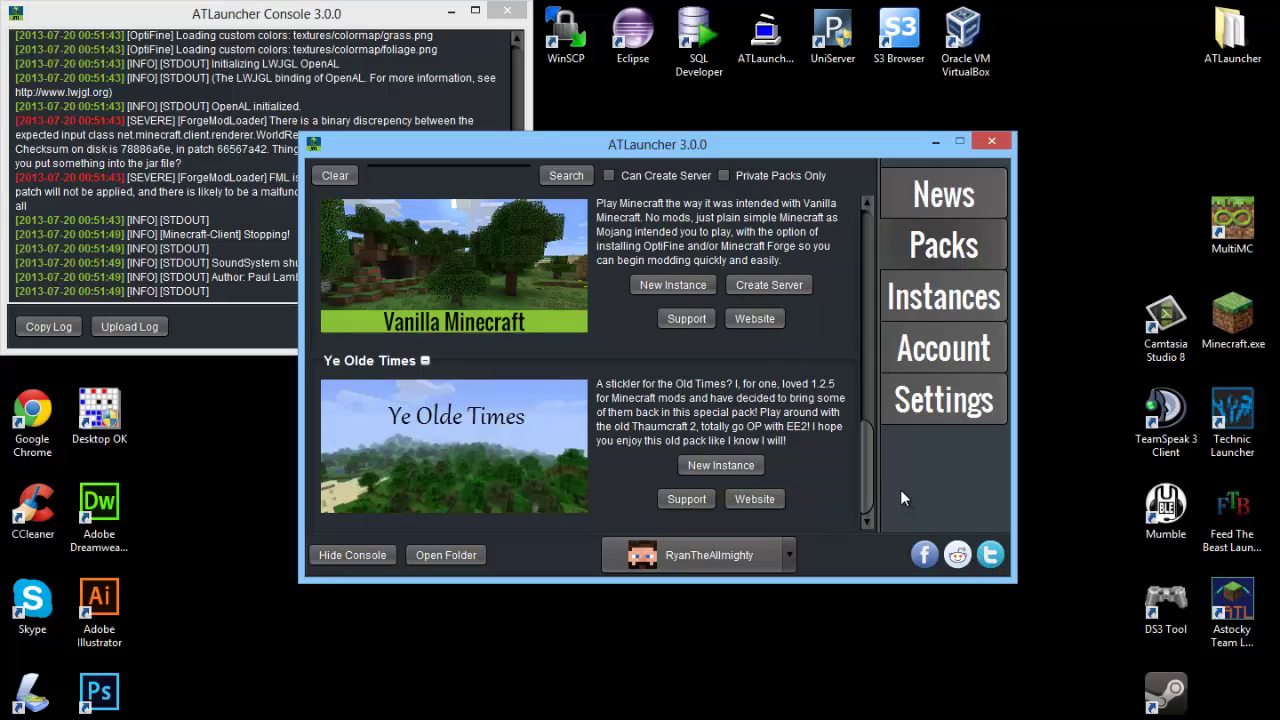
pyautogui.moveTo(866, 470); pyautogui.dragTo(884, 250)
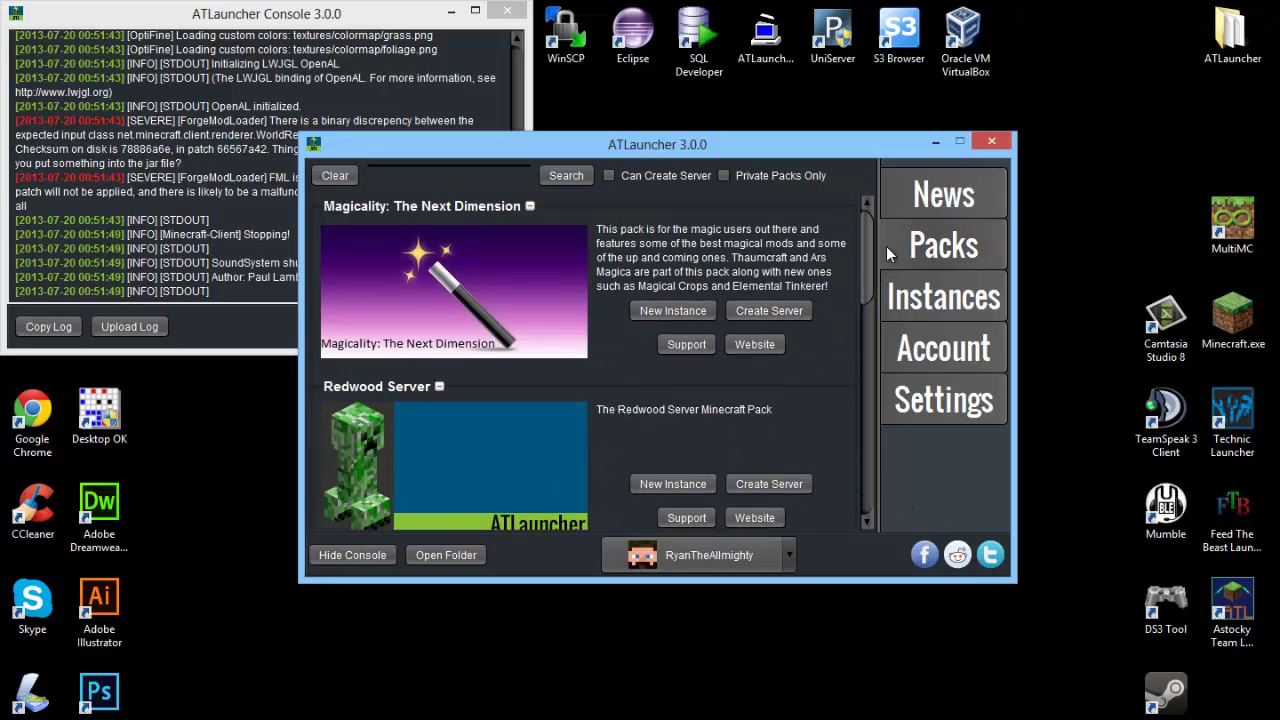